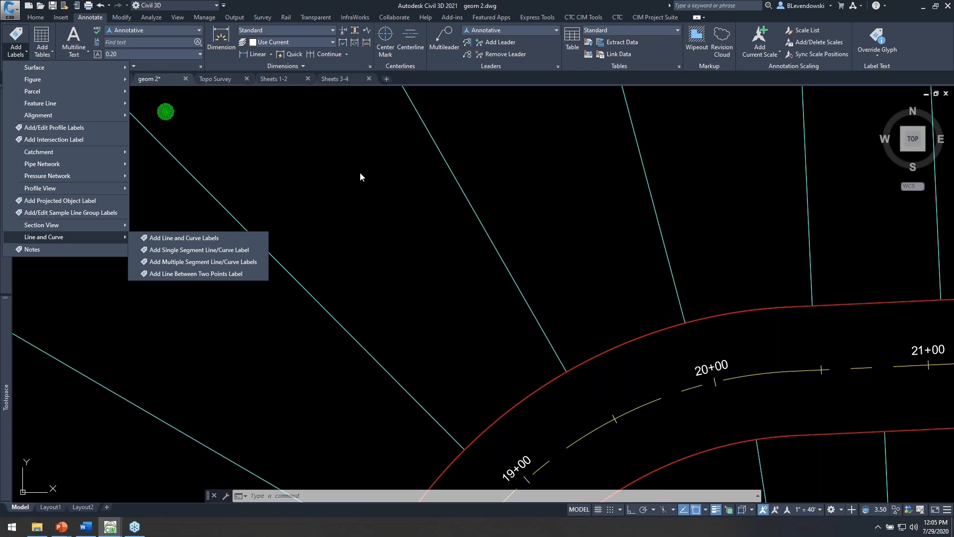
# Dismiss the open label commands and examine the lot lines along the curved road.
pyautogui.press('Escape')
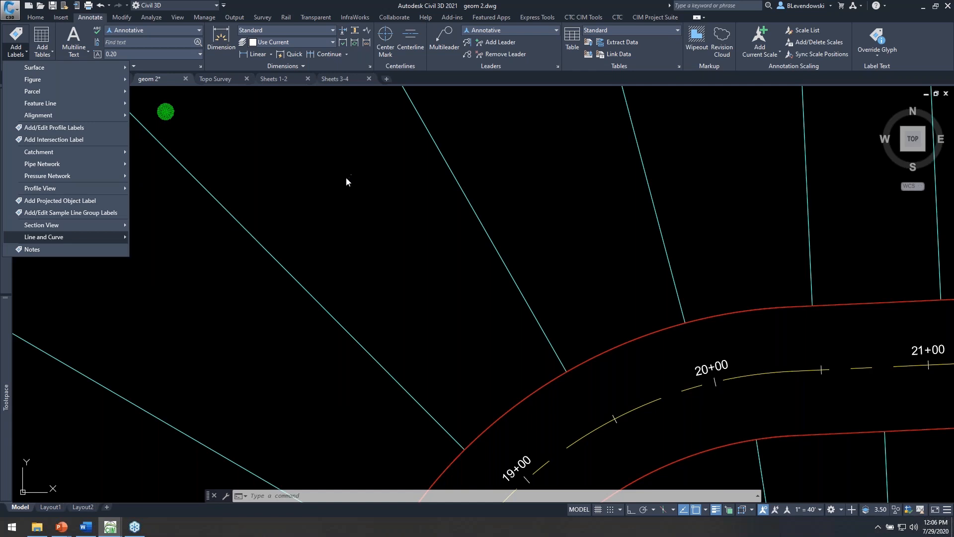
pyautogui.press('Escape')
pyautogui.scroll(-2, 343, 204)
pyautogui.scroll(-3, 348, 213)
pyautogui.scroll(2, 500, 219)
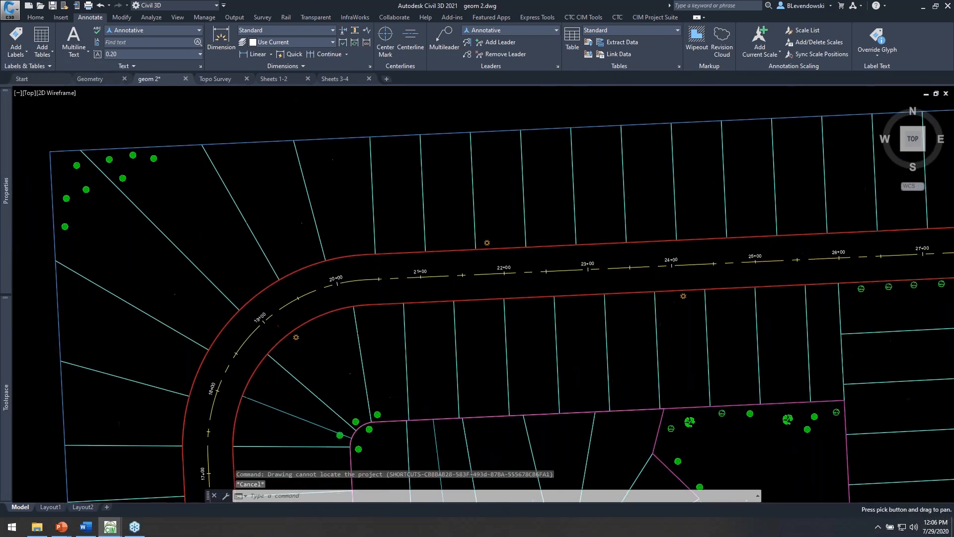
pyautogui.moveTo(488, 237); pyautogui.dragTo(486, 211, button='middle')
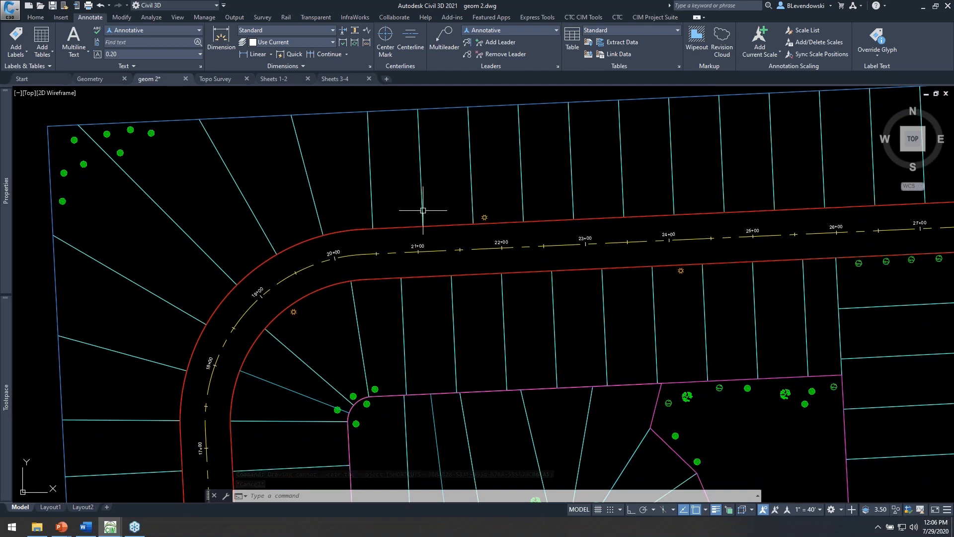
pyautogui.click(648, 19)
pyautogui.click(349, 39)
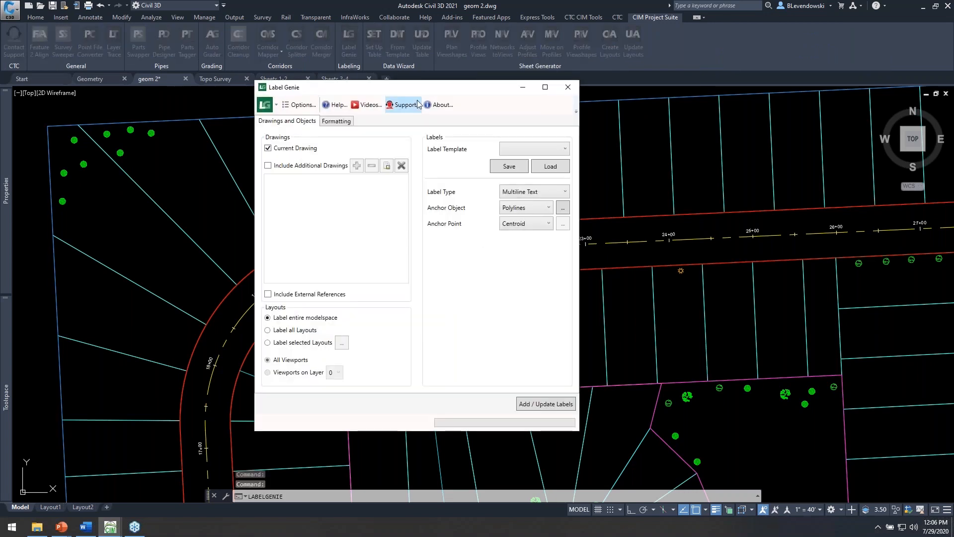
pyautogui.moveTo(452, 92); pyautogui.dragTo(485, 87)
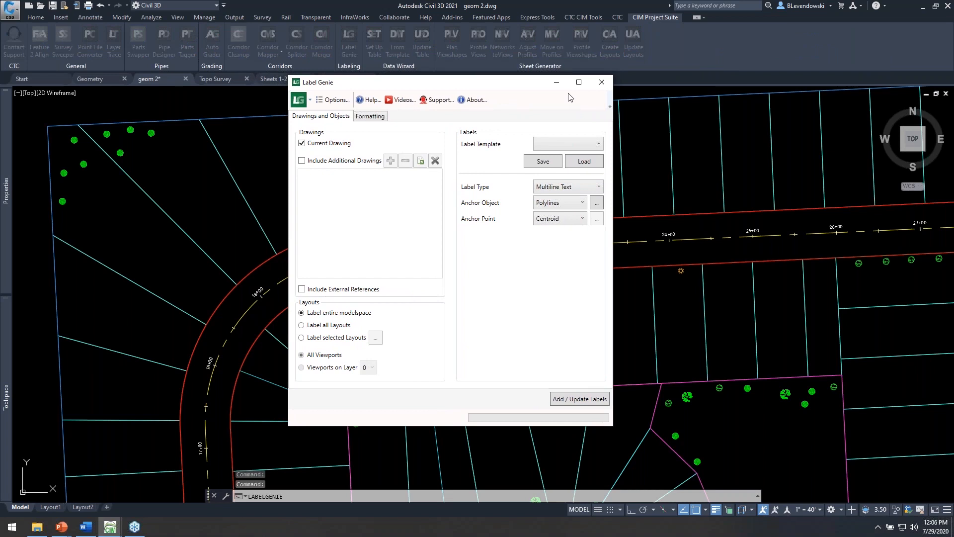
pyautogui.click(601, 81)
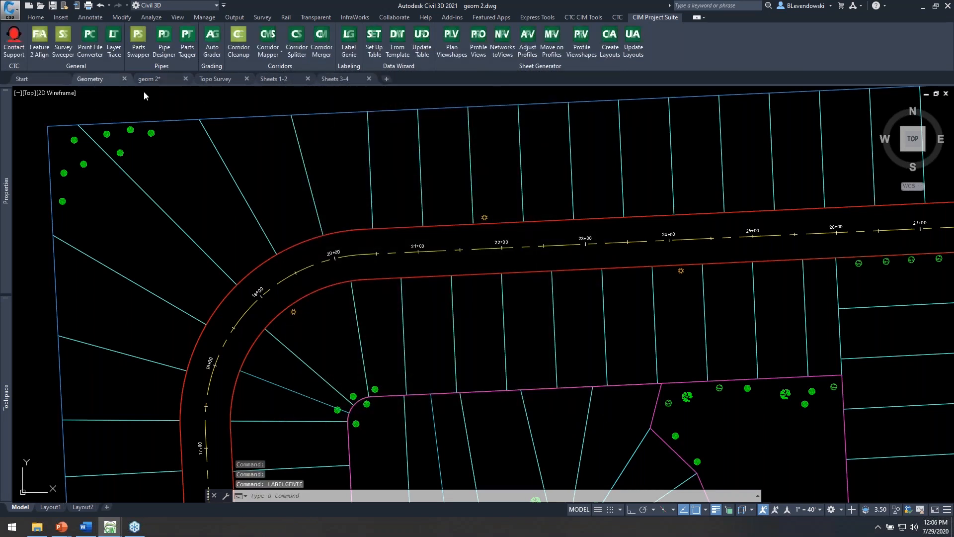
# Switch to the Geometry drawing and start Label Genie there.
pyautogui.click(92, 79)
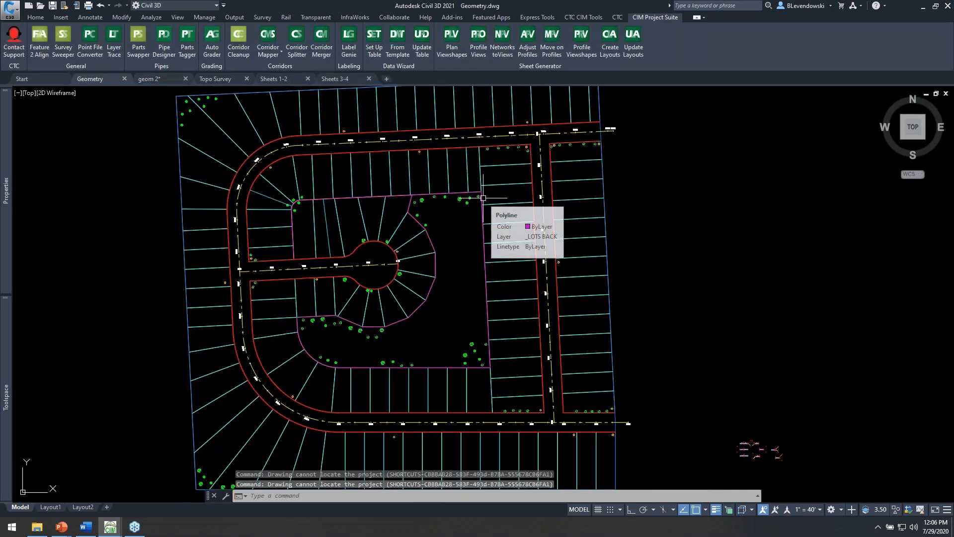
pyautogui.click(349, 43)
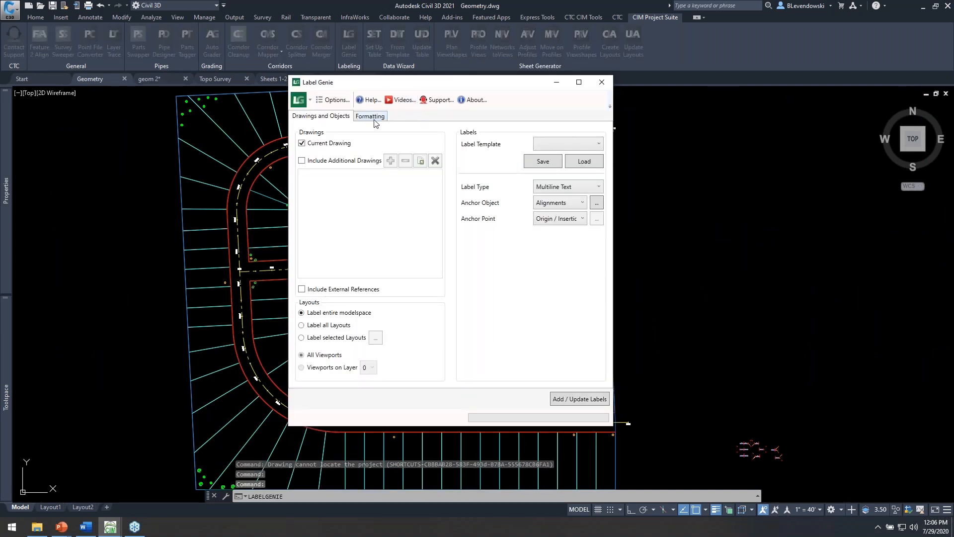
pyautogui.moveTo(462, 82); pyautogui.dragTo(457, 103)
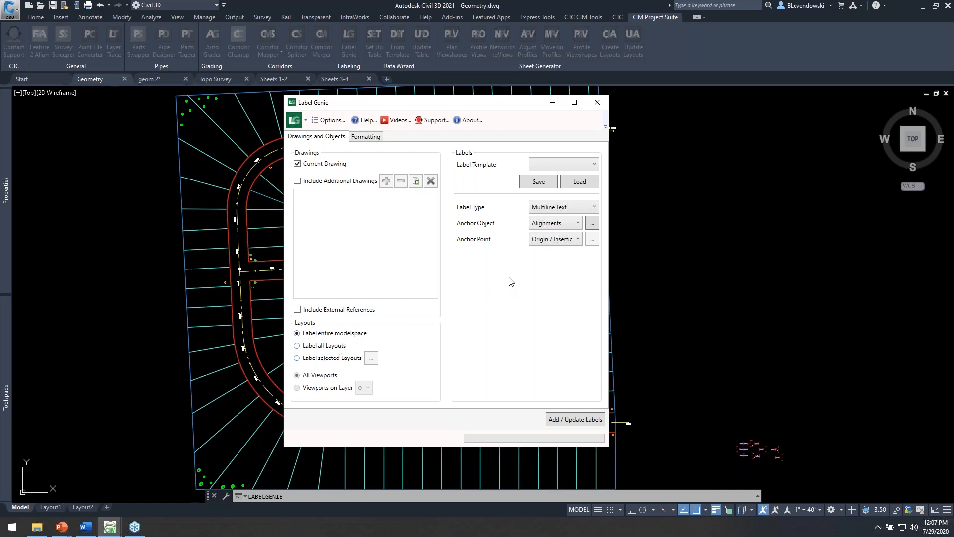
# Review the available label types and anchor objects, and set the label type to Line / Curve.
pyautogui.click(567, 207)
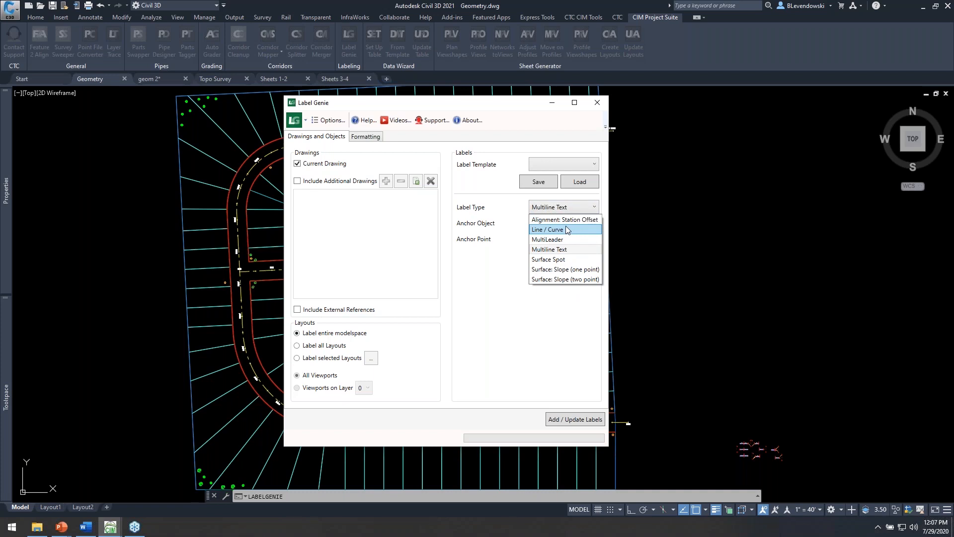
pyautogui.click(553, 249)
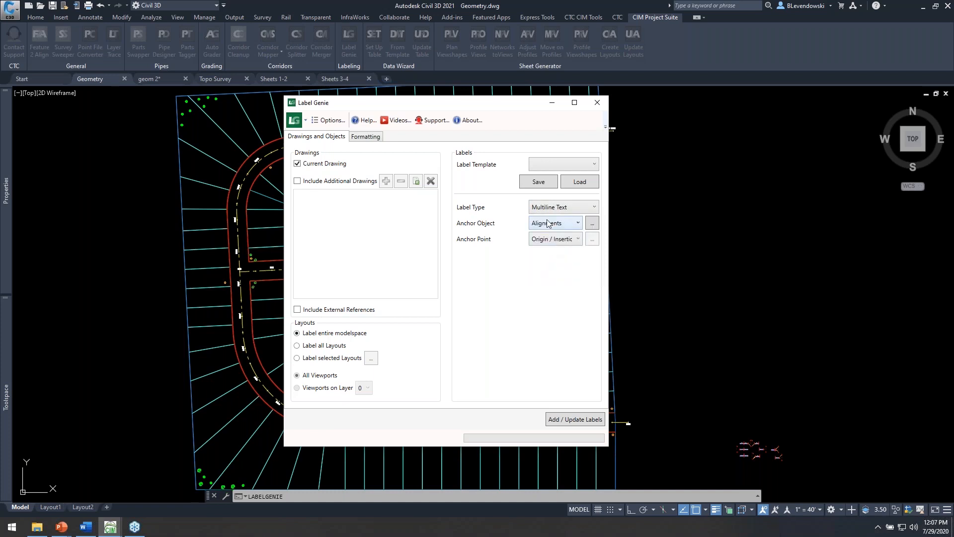
pyautogui.click(572, 227)
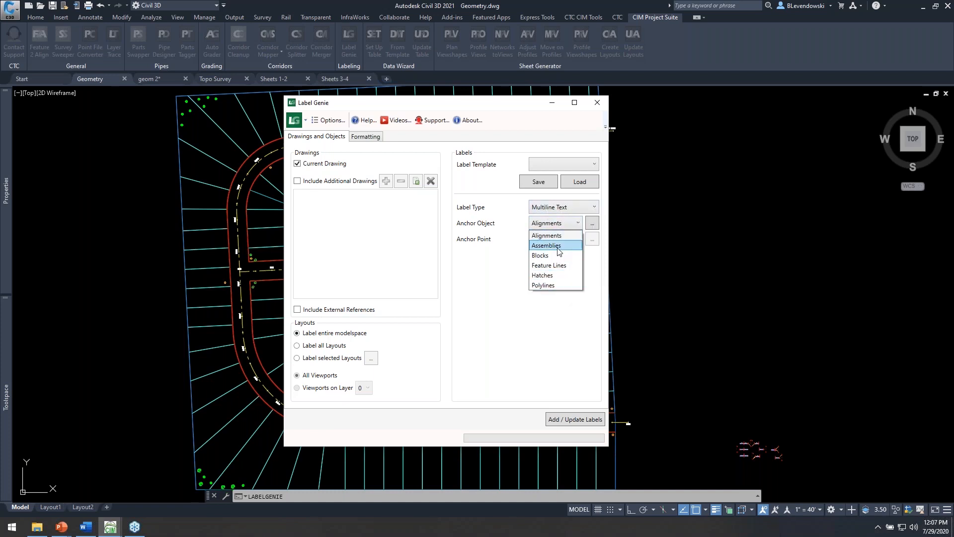
pyautogui.click(530, 230)
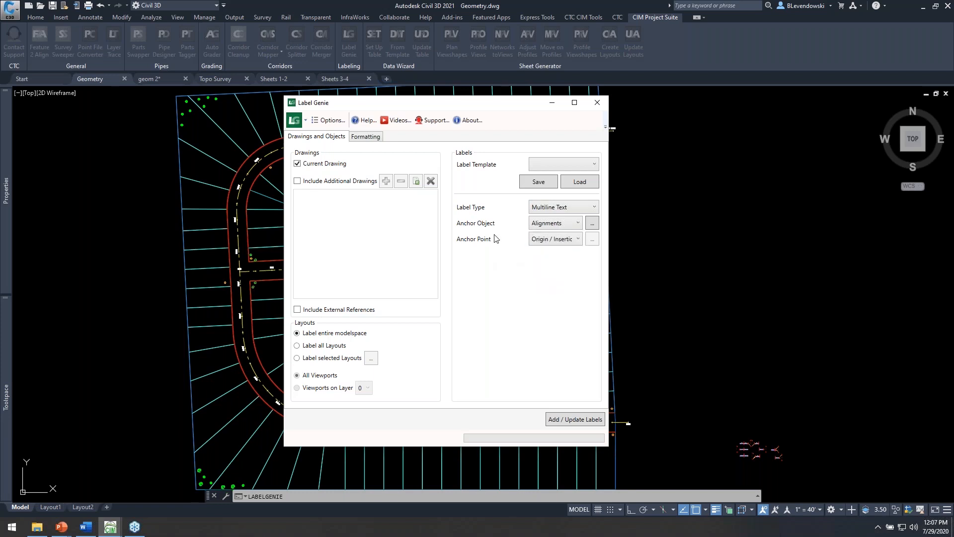
pyautogui.click(556, 211)
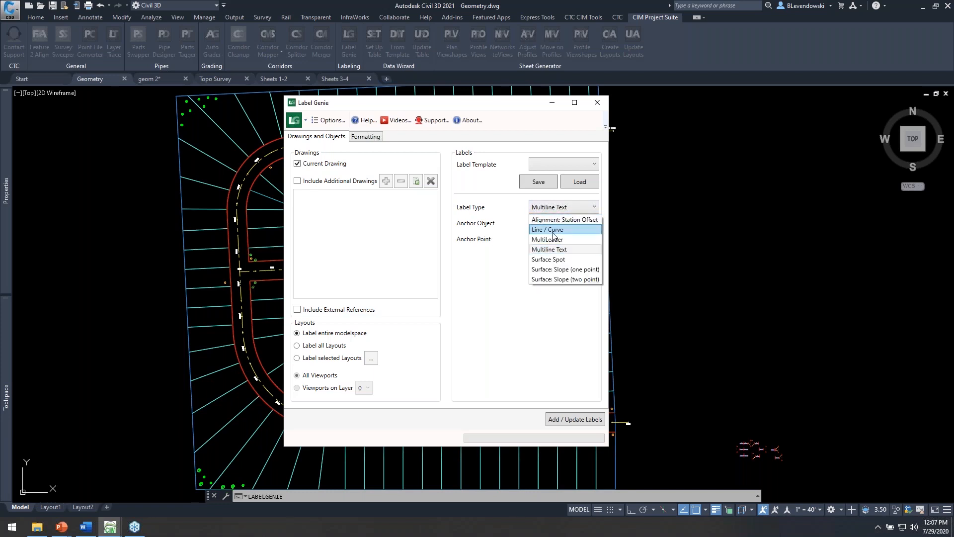
pyautogui.click(553, 230)
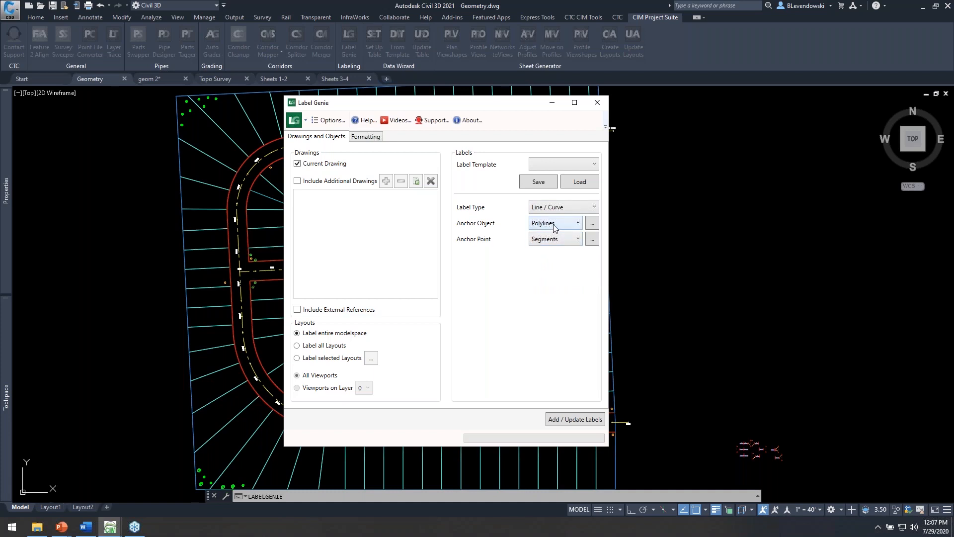
# Filter the polyline anchor objects to include only the _SIDE LOT LINES layer.
pyautogui.click(592, 224)
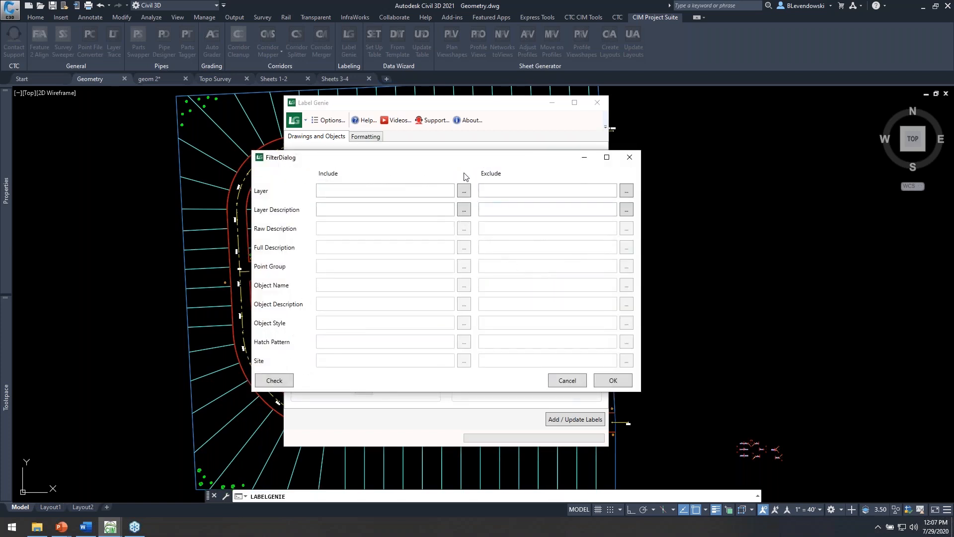
pyautogui.moveTo(457, 163); pyautogui.dragTo(450, 159)
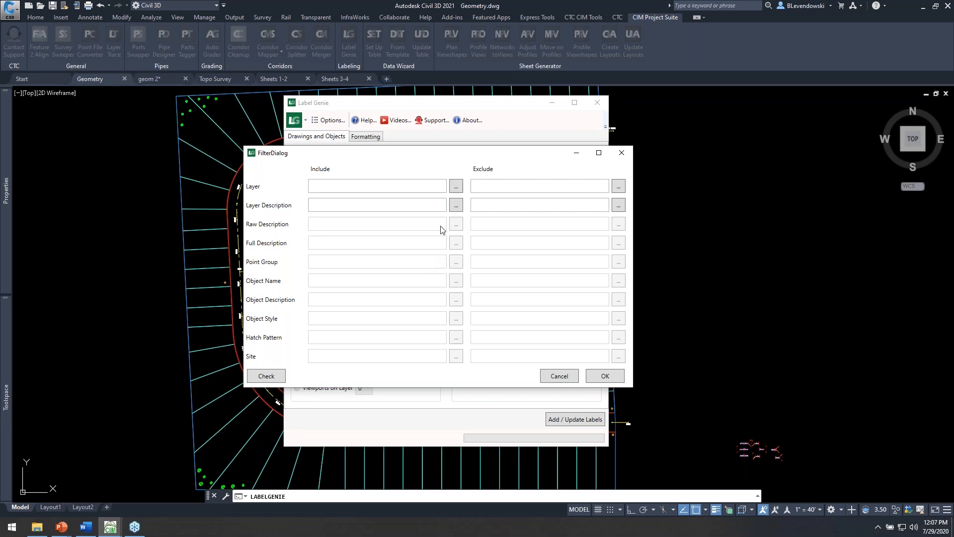
pyautogui.click(551, 188)
pyautogui.click(383, 187)
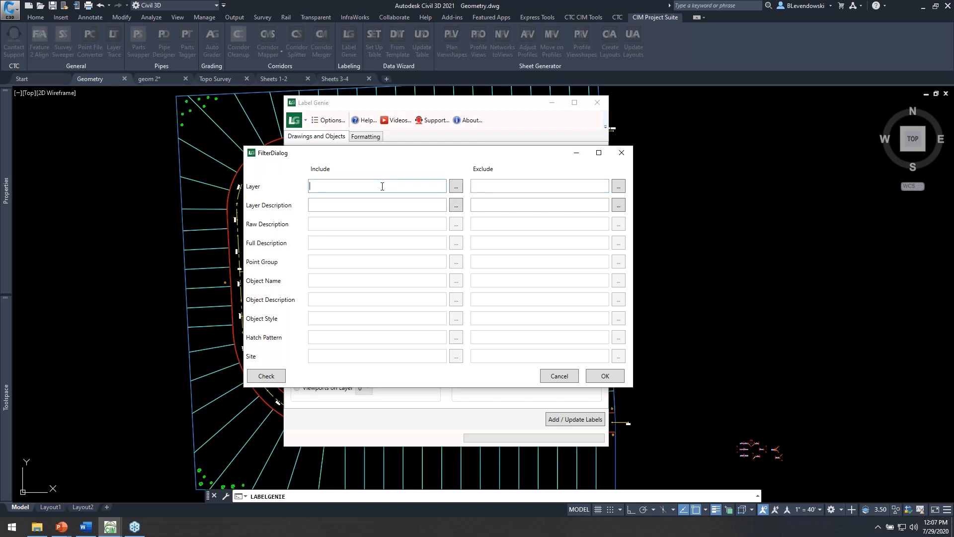
pyautogui.click(456, 187)
pyautogui.click(283, 134)
pyautogui.press('Return')
pyautogui.moveTo(376, 188); pyautogui.dragTo(298, 193)
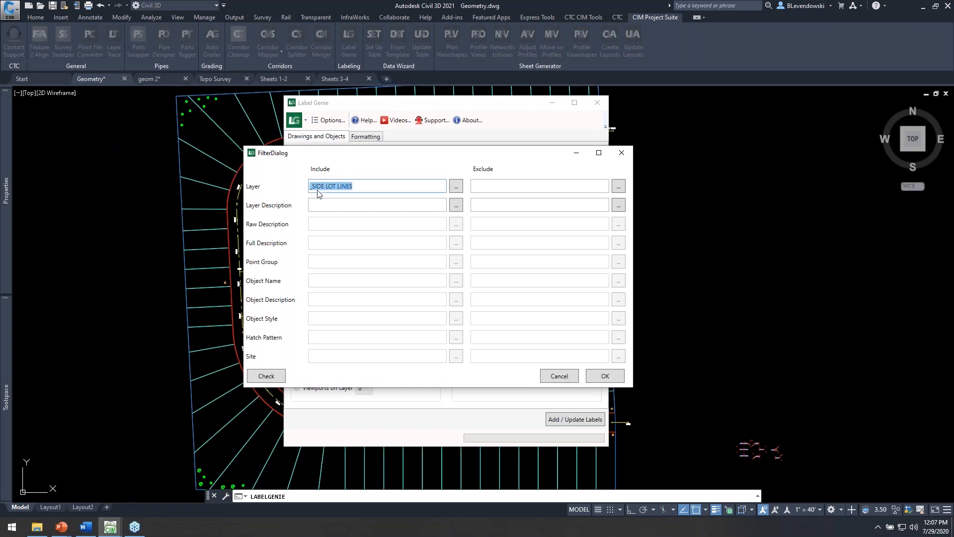
pyautogui.click(367, 186)
# Check which objects match the layer filter and accept the filter settings.
pyautogui.click(271, 375)
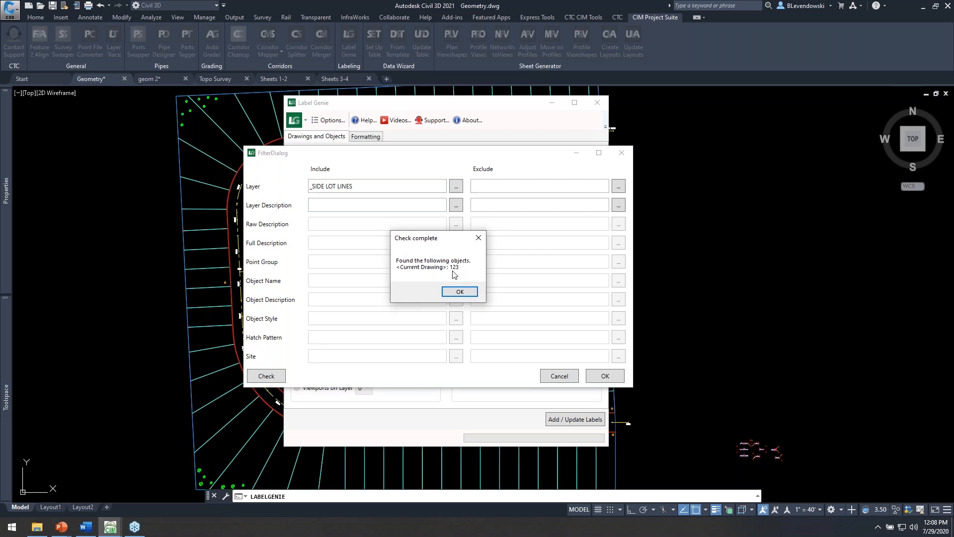
pyautogui.click(458, 291)
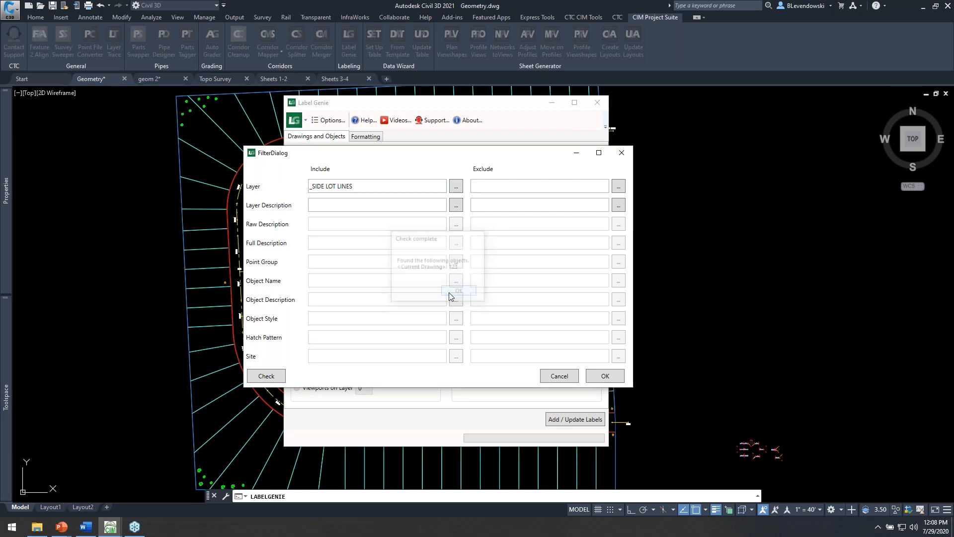
pyautogui.click(603, 377)
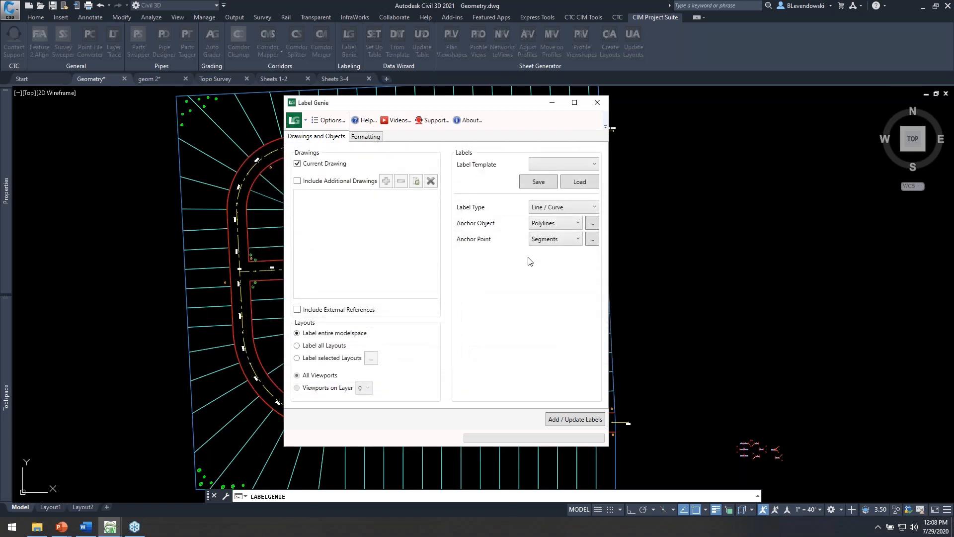
# Keep Segments as the anchor point with both Line and Curve segments included.
pyautogui.click(574, 239)
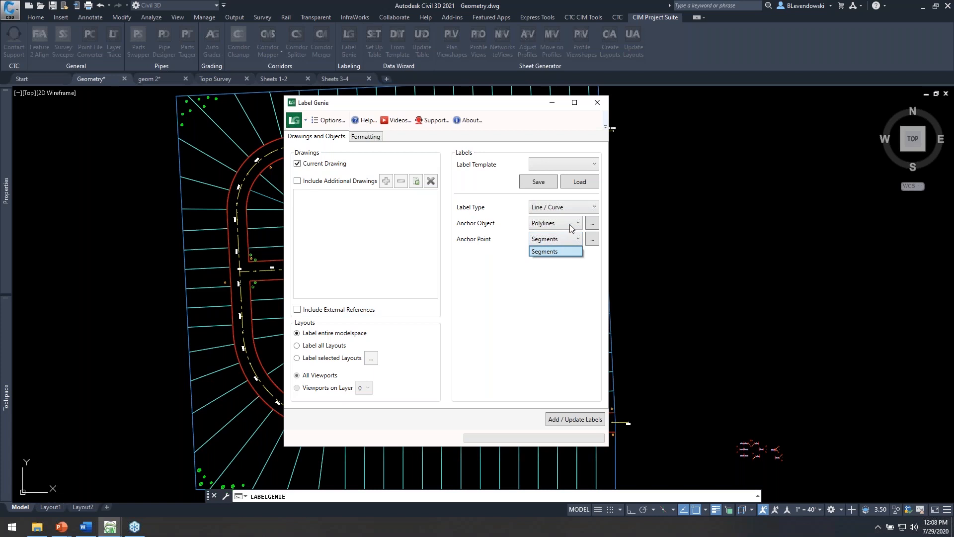
pyautogui.click(493, 277)
pyautogui.click(592, 239)
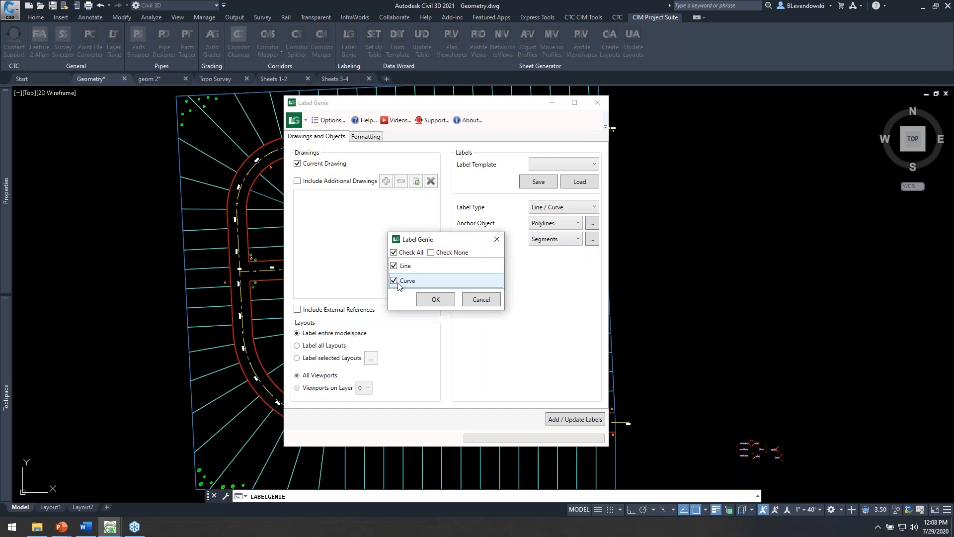
pyautogui.click(428, 300)
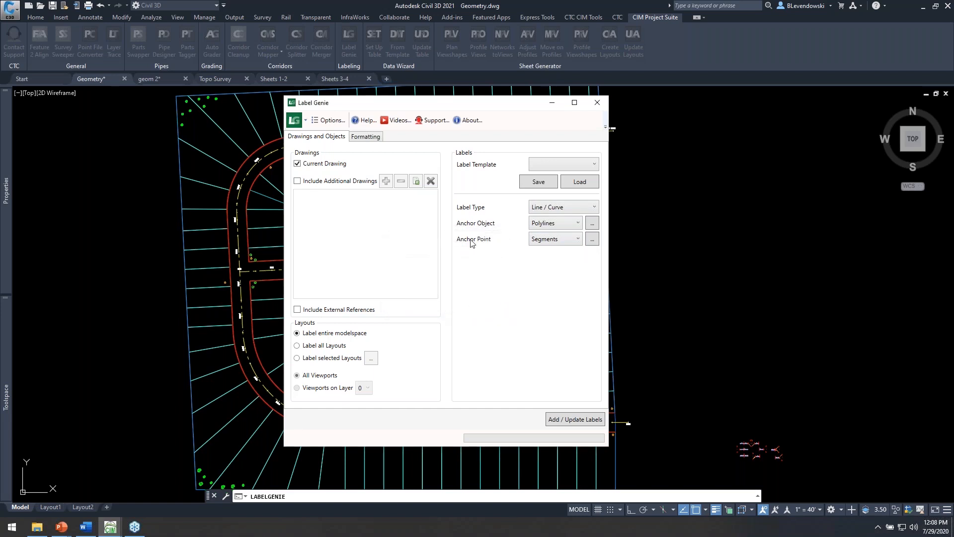
# Open the label formatting settings and use Bearing over Distance as the line style.
pyautogui.click(362, 137)
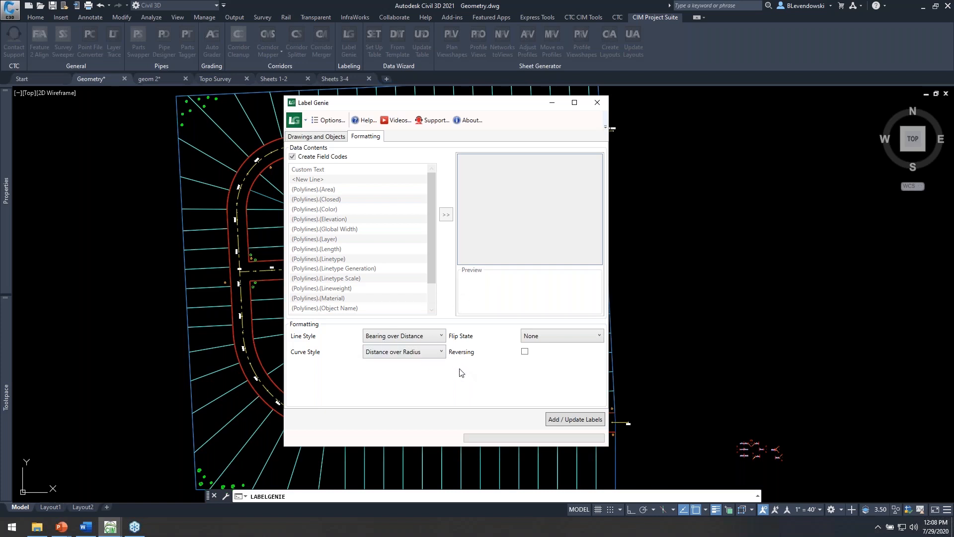
pyautogui.click(342, 138)
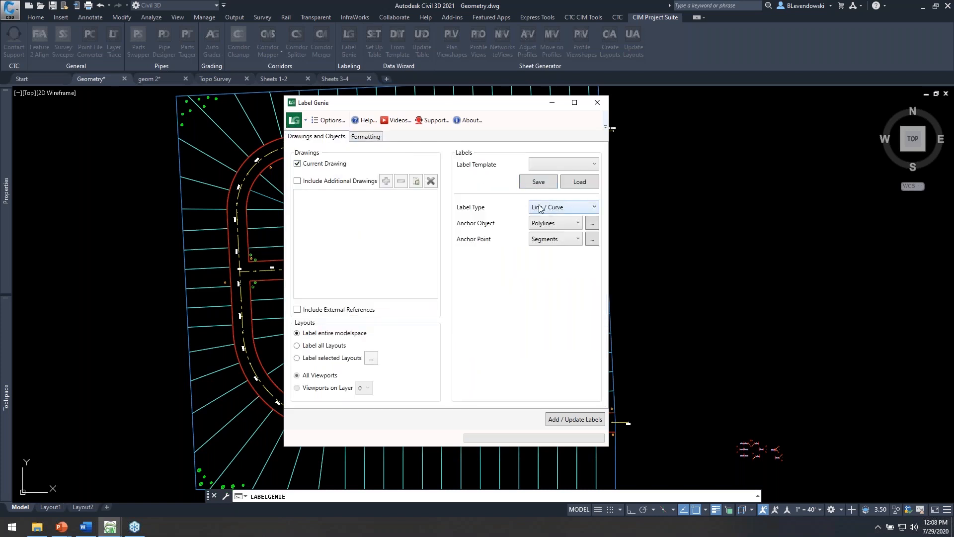
pyautogui.click(361, 138)
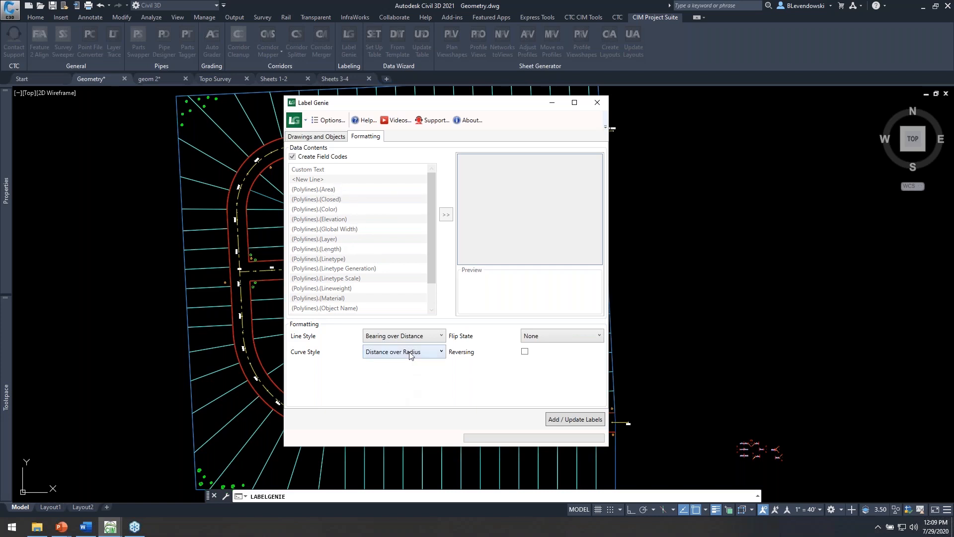
pyautogui.click(395, 338)
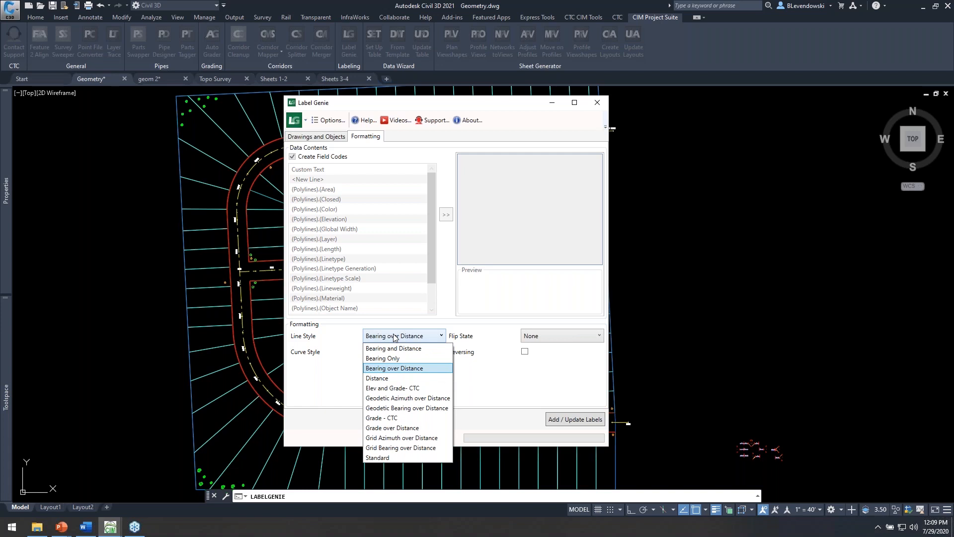
pyautogui.click(393, 373)
# Try the Distance-Radius and Delta curve style and return the curve style to Distance over Radius.
pyautogui.click(404, 353)
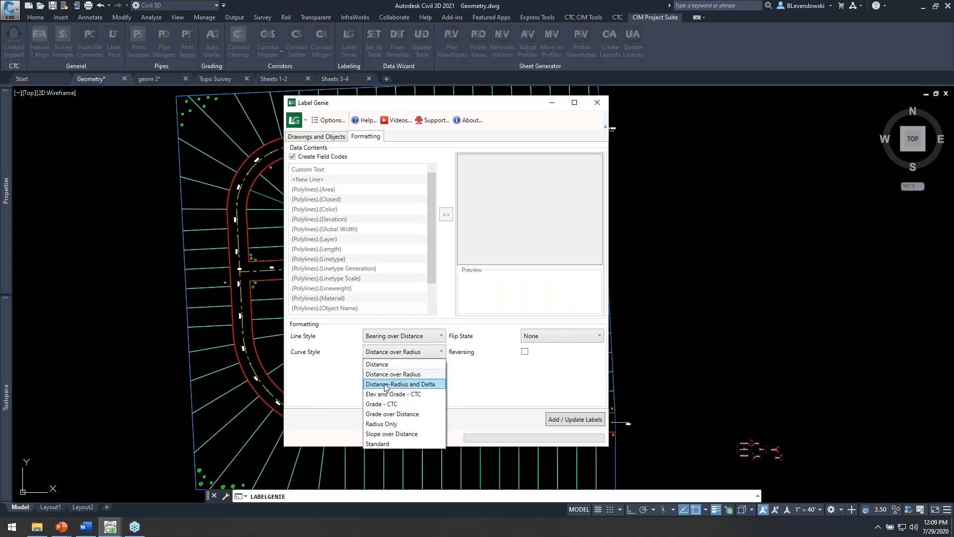
pyautogui.click(381, 385)
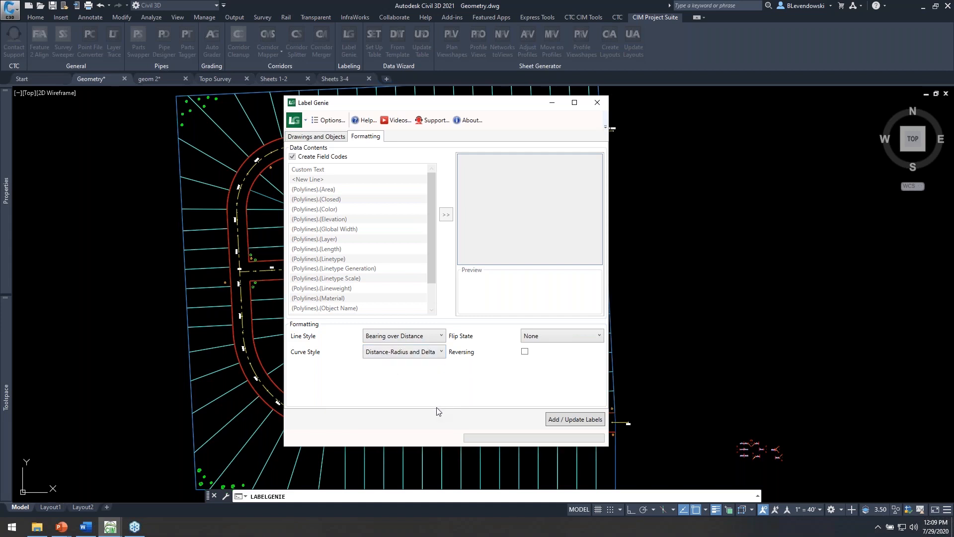
pyautogui.click(419, 354)
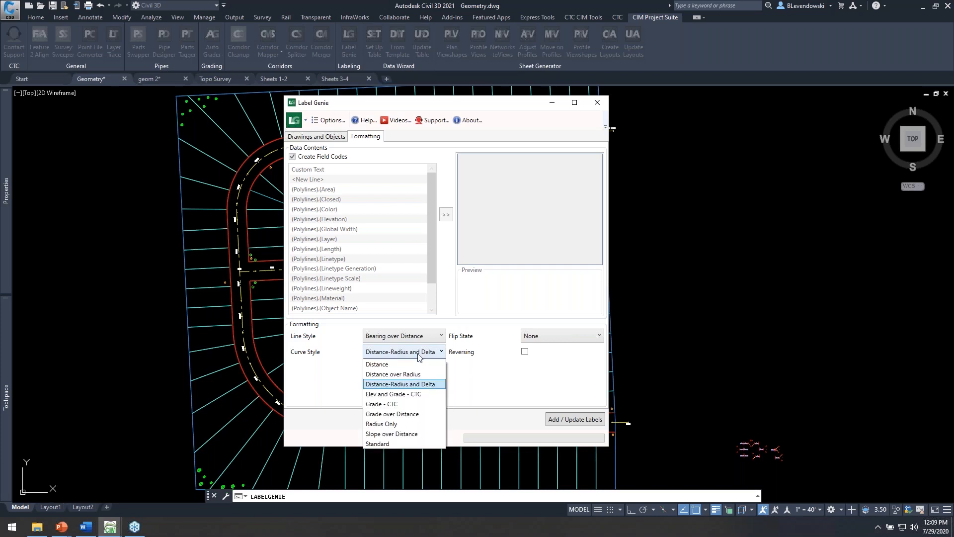
pyautogui.click(407, 384)
pyautogui.click(422, 354)
pyautogui.click(397, 374)
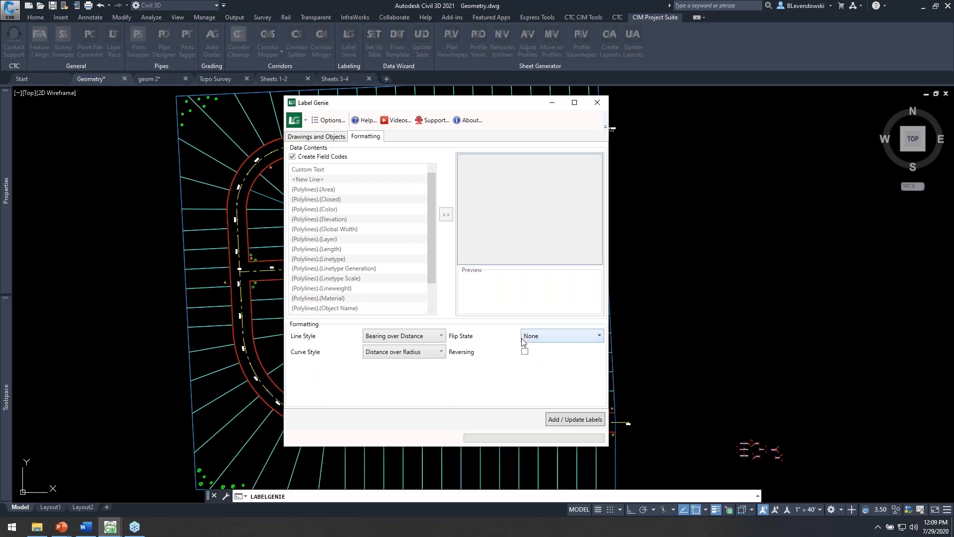
# Review the flip state options for the line and curve labels.
pyautogui.click(543, 335)
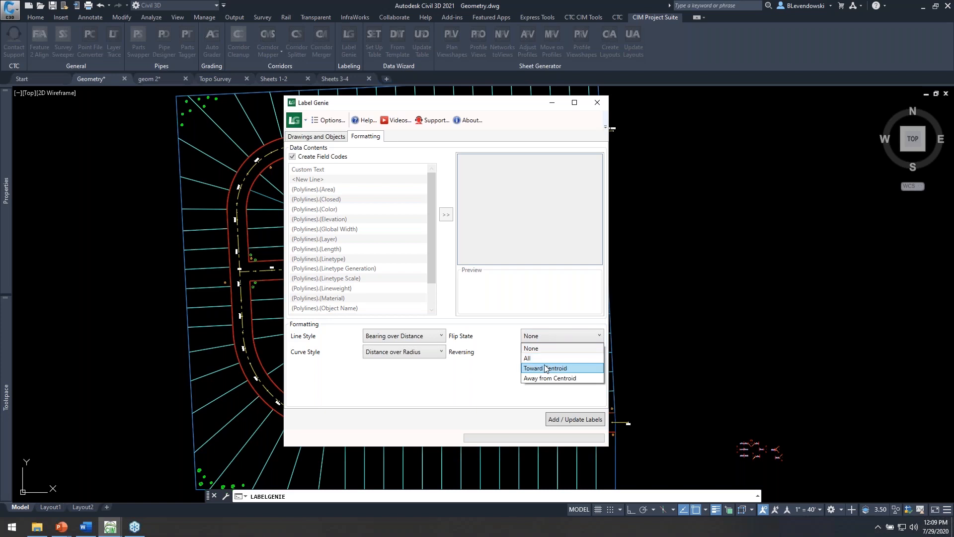
pyautogui.click(485, 374)
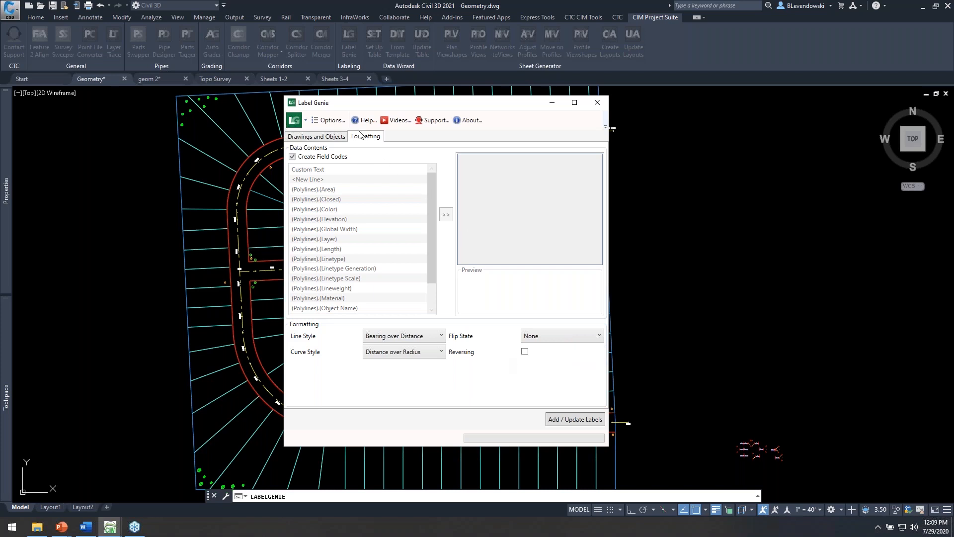
# Add the line and curve labels to the side lot lines with the current Label Genie settings and accept the status report.
pyautogui.moveTo(426, 108); pyautogui.dragTo(688, 91)
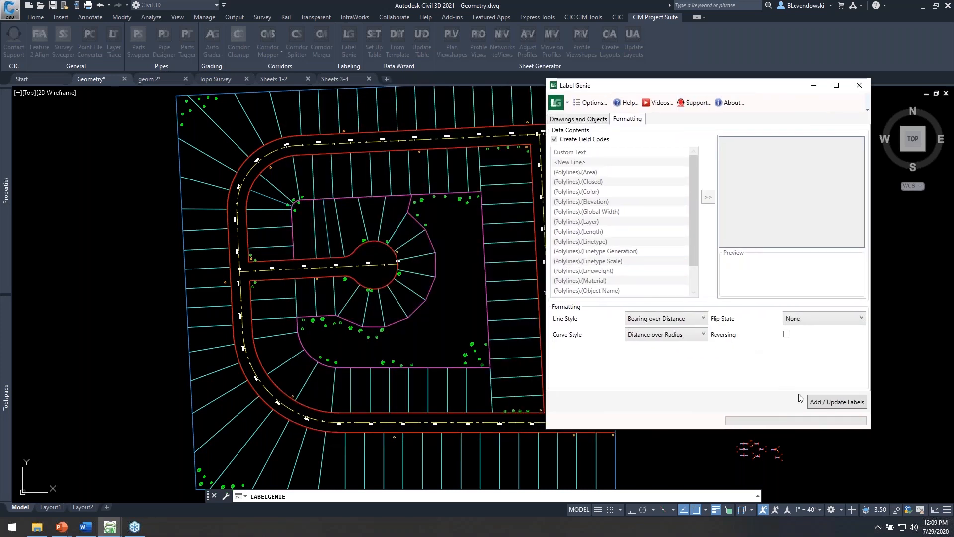
pyautogui.click(828, 403)
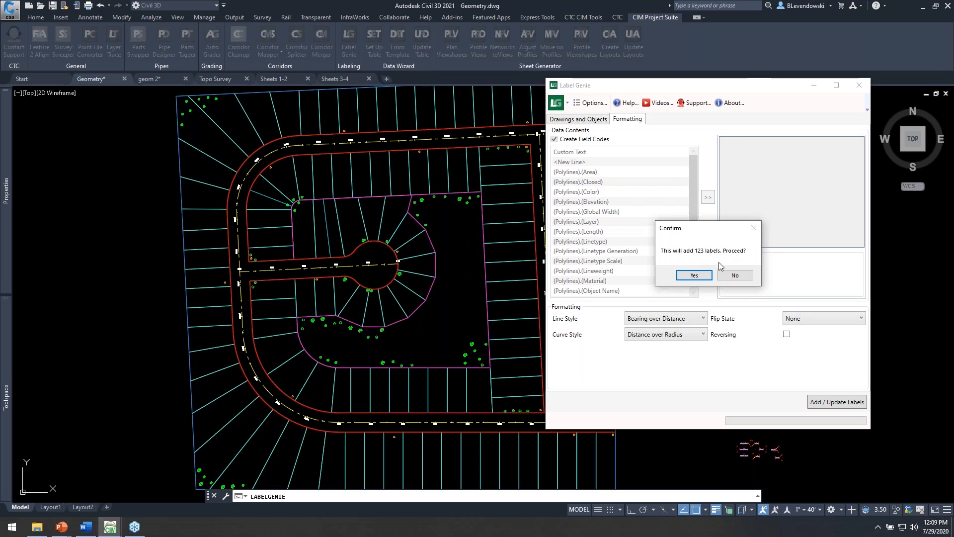
pyautogui.click(692, 275)
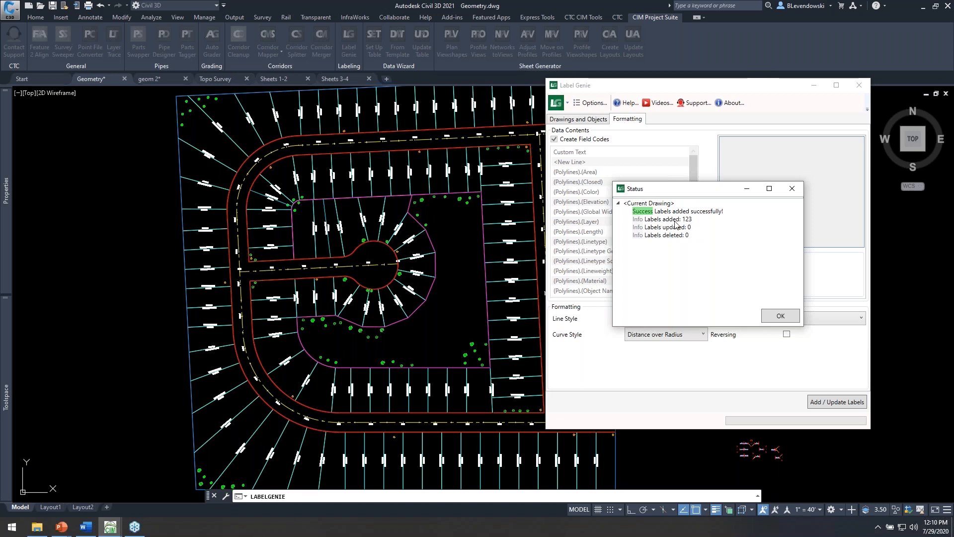
pyautogui.click(786, 317)
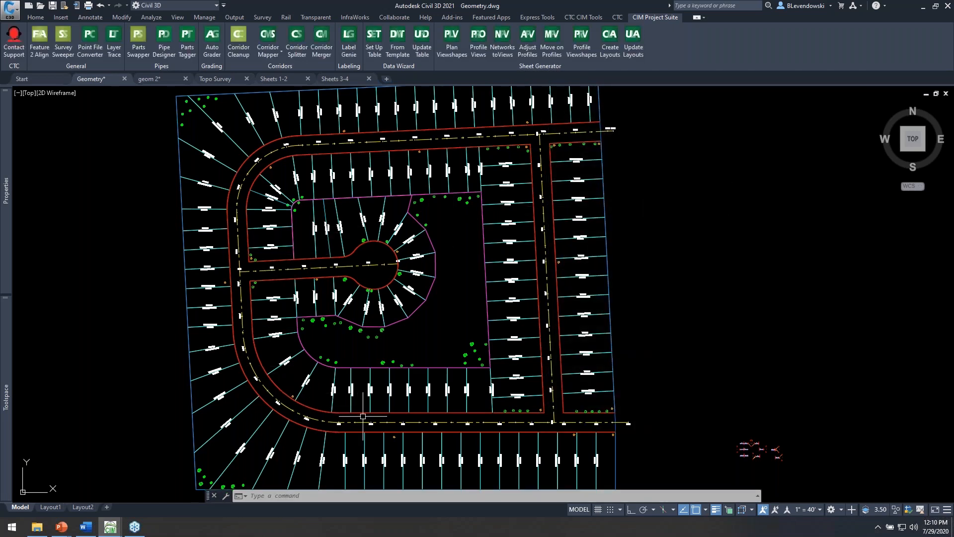
# Examine the bearing and distance labels on the side lot lines around the cul-de-sac road.
pyautogui.scroll(8, 366, 398)
pyautogui.moveTo(366, 394)
pyautogui.mouseDown(button='middle')
pyautogui.moveTo(379, 362)
pyautogui.moveTo(502, 205)
pyautogui.mouseUp(button='middle')
pyautogui.moveTo(439, 411); pyautogui.dragTo(547, 204, button='middle')
pyautogui.moveTo(517, 294); pyautogui.dragTo(560, 137, button='middle')
pyautogui.click(492, 241)
pyautogui.scroll(-2, 547, 284)
pyautogui.moveTo(409, 213)
pyautogui.mouseDown(button='middle')
pyautogui.moveTo(502, 267)
pyautogui.moveTo(509, 298)
pyautogui.mouseUp(button='middle')
pyautogui.moveTo(541, 190); pyautogui.dragTo(496, 334, button='middle')
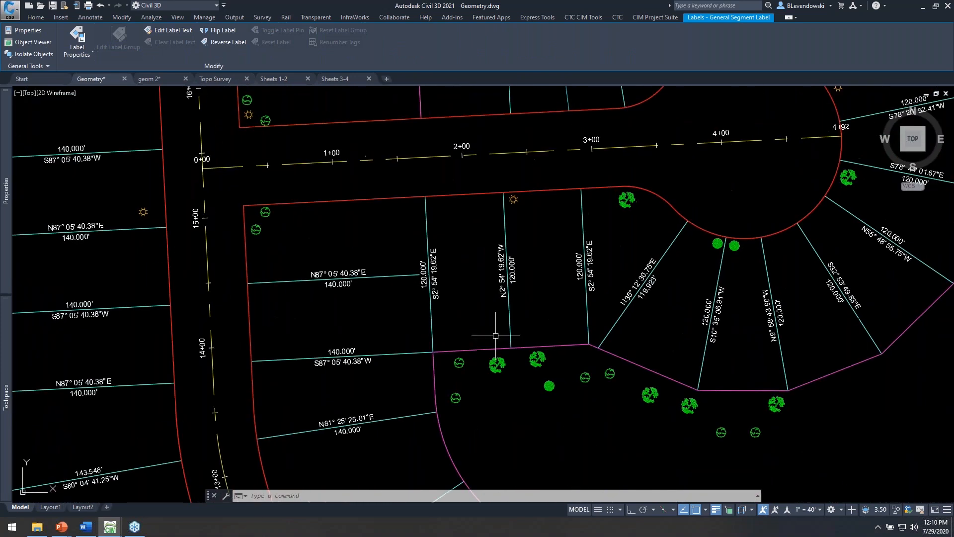
pyautogui.press('Escape')
pyautogui.scroll(3, 413, 288)
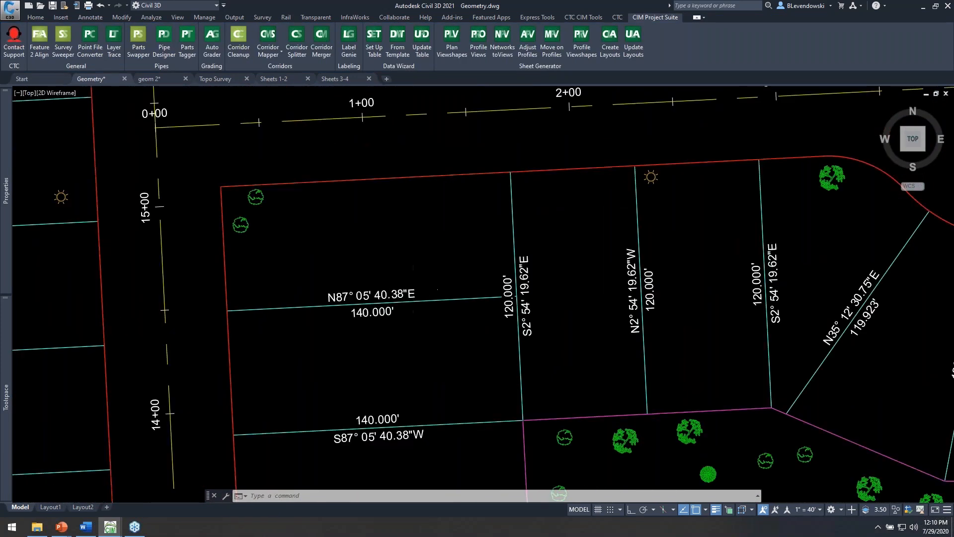
pyautogui.scroll(-1, 467, 297)
pyautogui.moveTo(587, 309); pyautogui.dragTo(497, 331, button='middle')
pyautogui.scroll(1, 528, 323)
# Pull the label of the slanted lot line southwest of the cul-de-sac off its line, placing it just above with a leader.
pyautogui.click(527, 322)
pyautogui.scroll(-2, 580, 309)
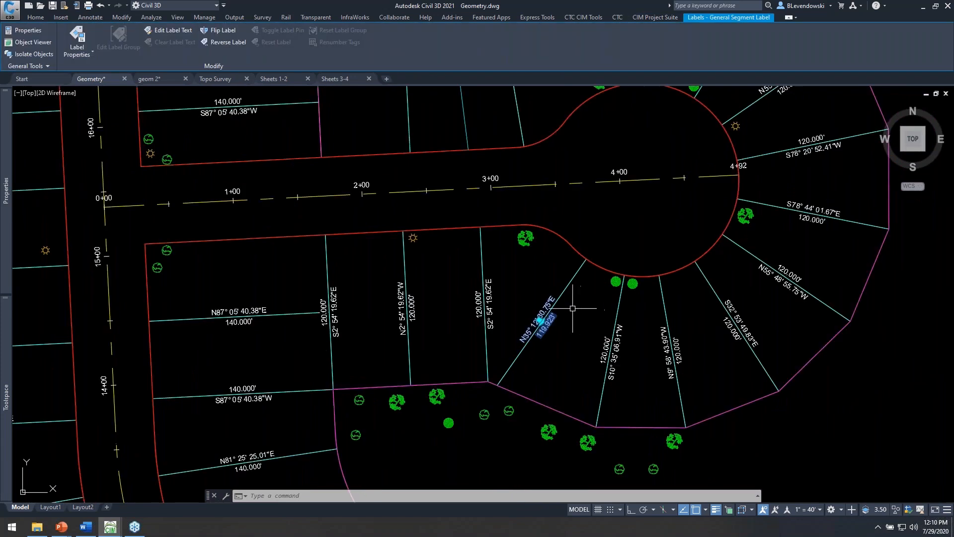
pyautogui.moveTo(462, 246)
pyautogui.mouseDown(button='middle')
pyautogui.moveTo(557, 320)
pyautogui.moveTo(515, 305)
pyautogui.mouseUp(button='middle')
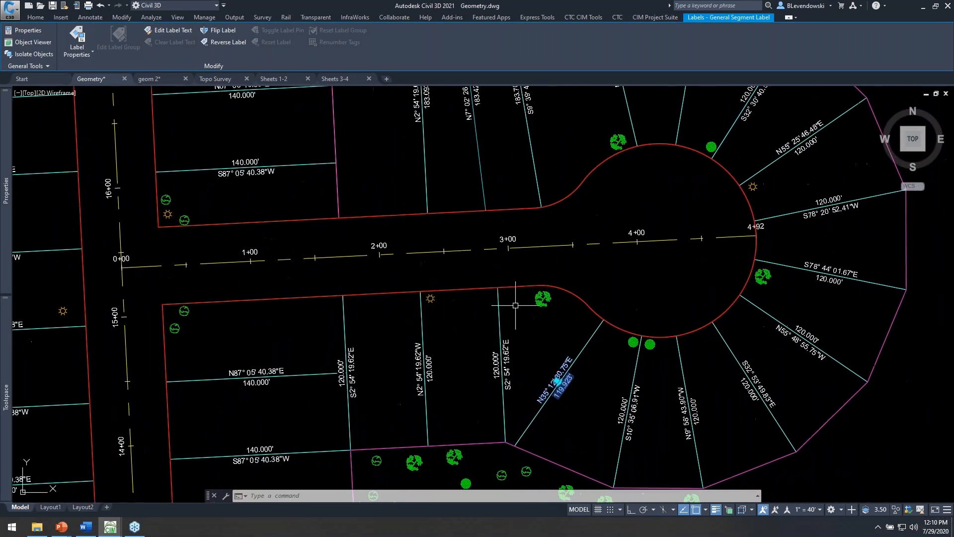
pyautogui.click(557, 380)
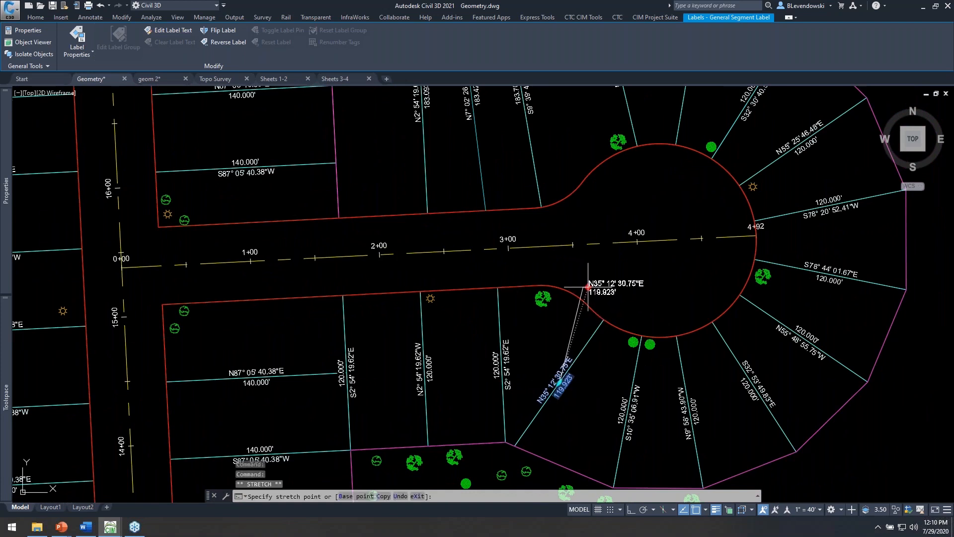
pyautogui.click(557, 328)
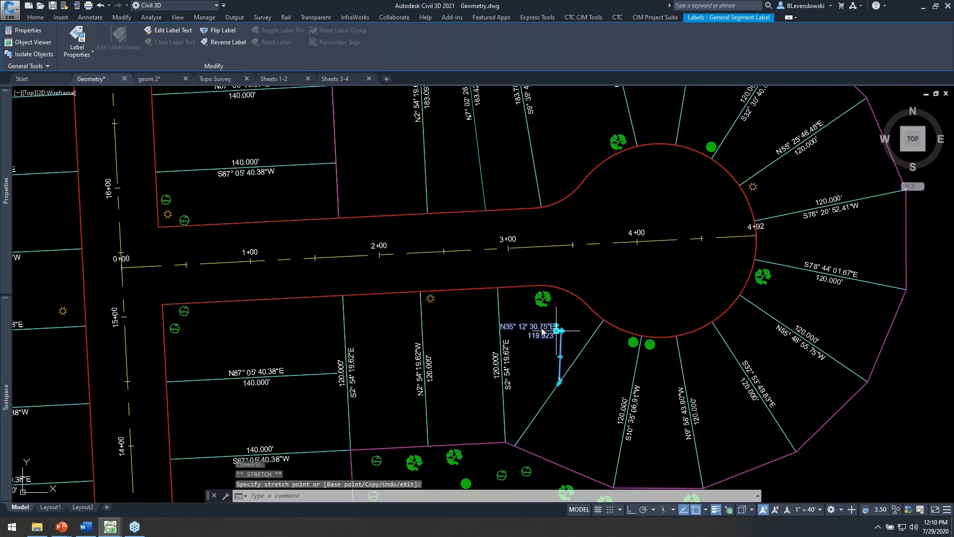
pyautogui.moveTo(406, 224)
pyautogui.mouseDown(button='middle')
pyautogui.moveTo(510, 235)
pyautogui.moveTo(492, 279)
pyautogui.mouseUp(button='middle')
pyautogui.press('Escape')
# Pull the label of the straight lot line below station 2+00 to 3+00 off its line and place it up beside the line.
pyautogui.scroll(1, 544, 437)
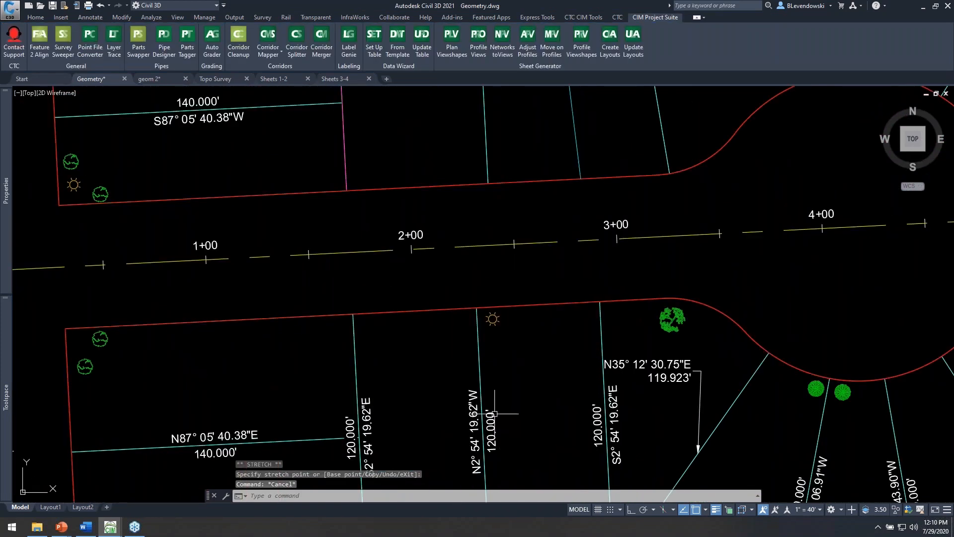
pyautogui.click(494, 420)
pyautogui.moveTo(493, 420); pyautogui.dragTo(483, 375, button='middle')
pyautogui.click(467, 386)
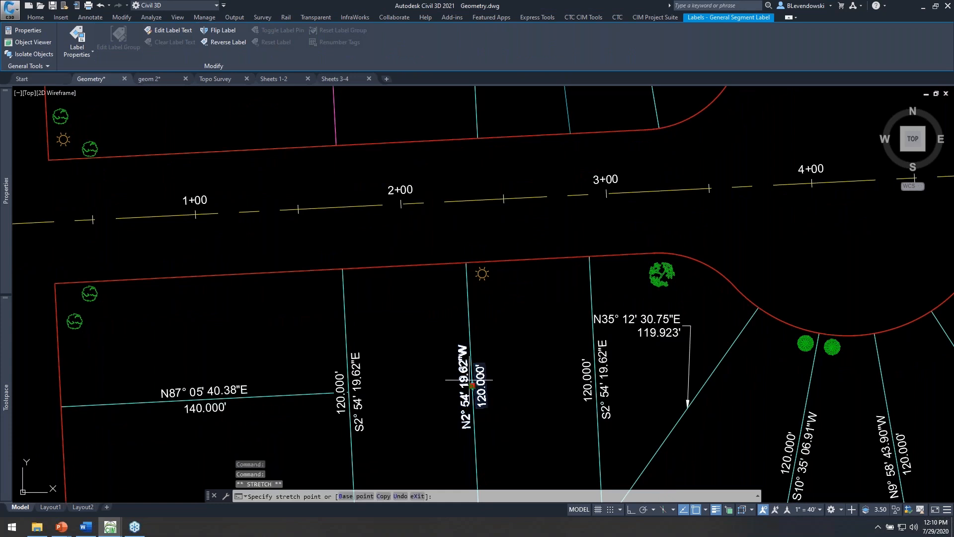
pyautogui.click(493, 311)
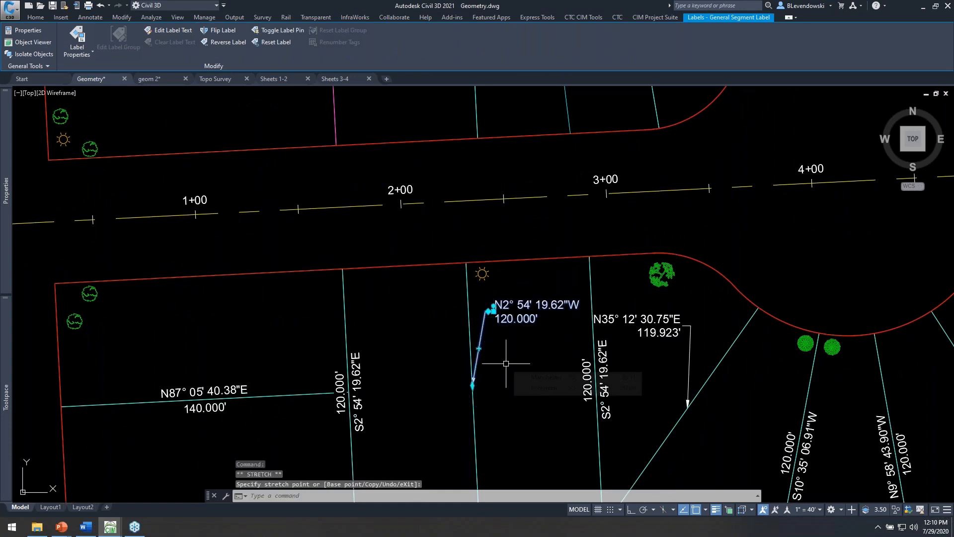
pyautogui.press('Escape')
pyautogui.press('Escape')
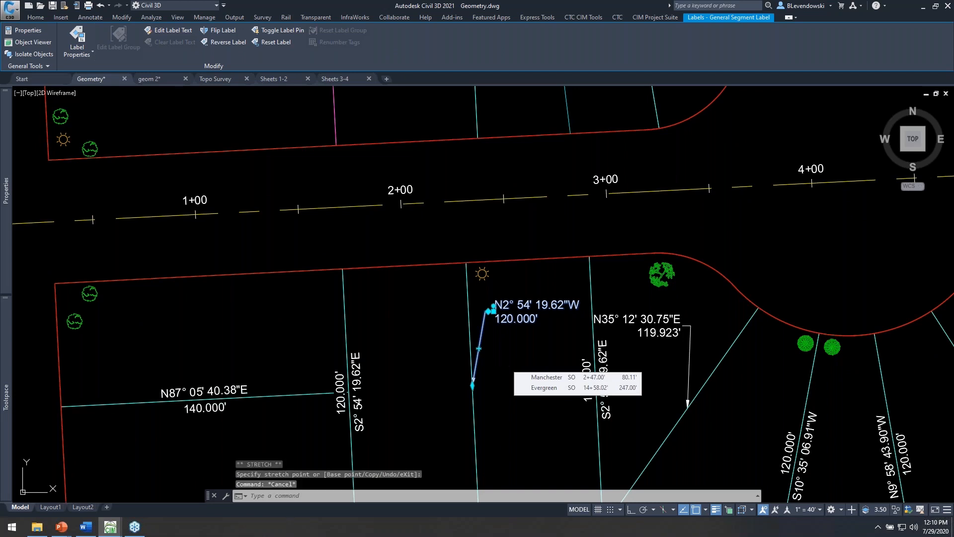
# Copy that lot line from its upper endpoint to the nearest point on the road edge, midway across the lot to its west.
pyautogui.moveTo(396, 292); pyautogui.dragTo(396, 267, button='middle')
pyautogui.write('co')
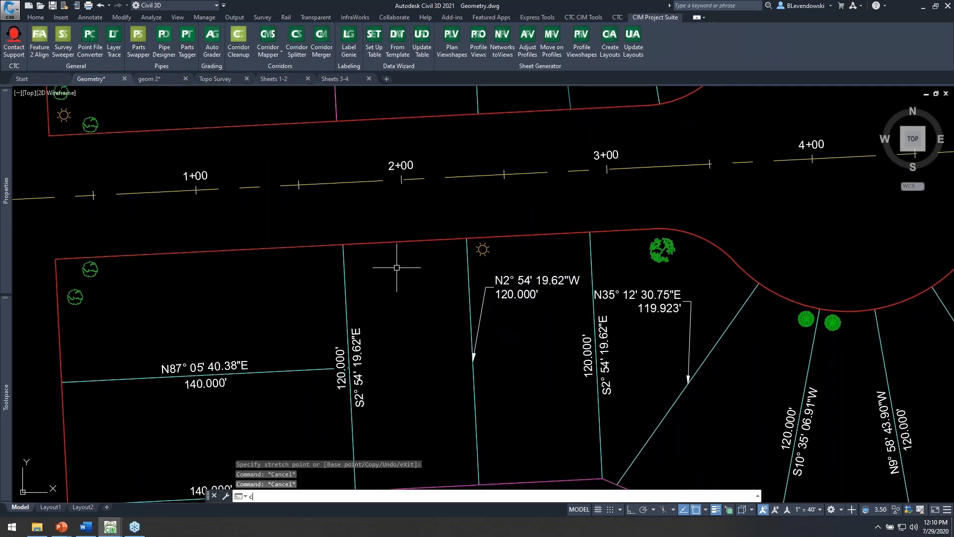
pyautogui.press('Return')
pyautogui.click(469, 263)
pyautogui.press('Return')
pyautogui.keyDown('shift'); pyautogui.rightClick(466, 213); pyautogui.keyUp('shift')
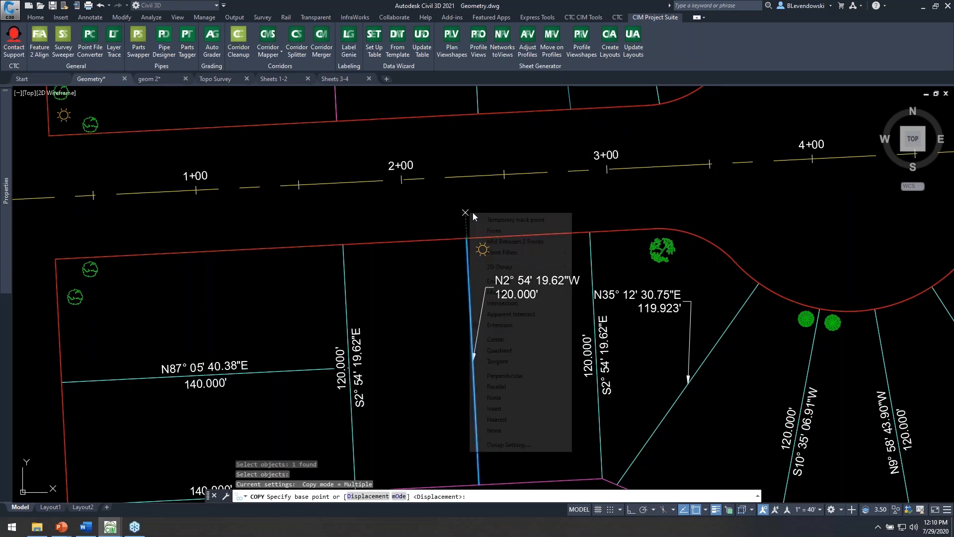
pyautogui.click(499, 280)
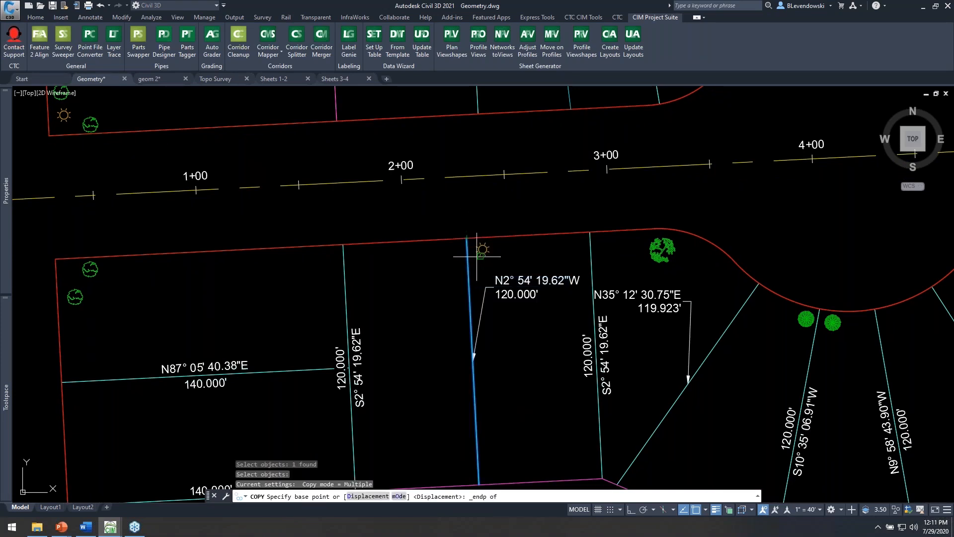
pyautogui.click(466, 238)
pyautogui.keyDown('shift'); pyautogui.rightClick(394, 239); pyautogui.keyUp('shift')
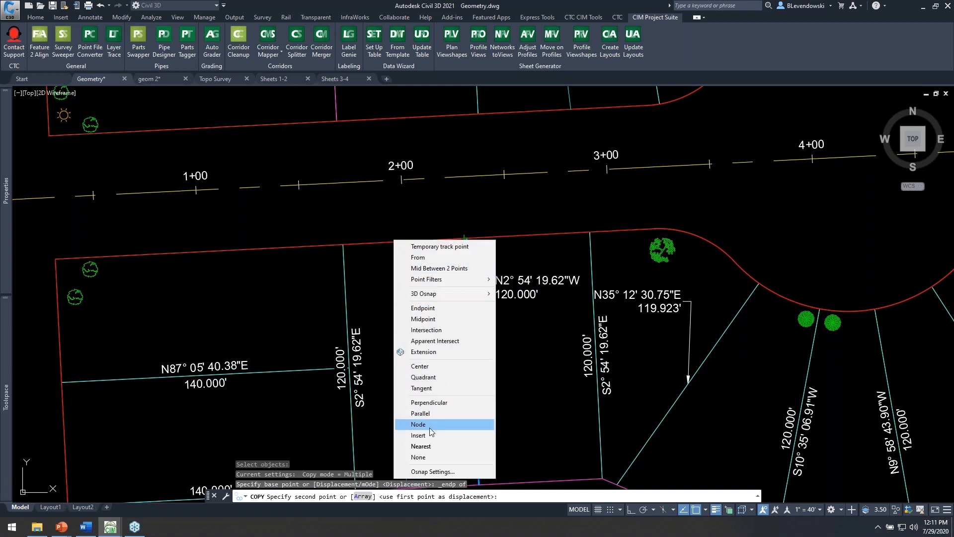
pyautogui.click(420, 446)
pyautogui.click(404, 241)
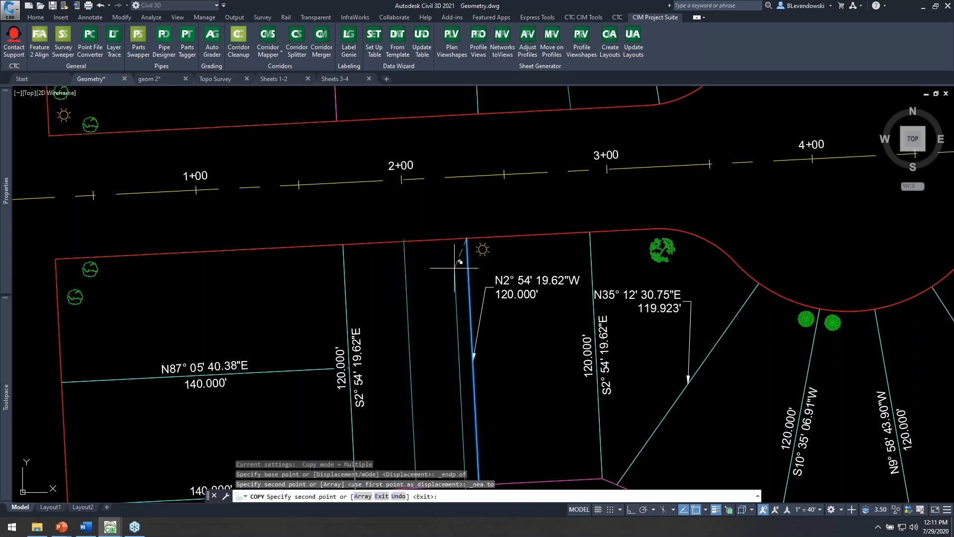
# Place a second copy of the lot line at the nearest point on the road edge in the lot to the east.
pyautogui.scroll(-2, 465, 254)
pyautogui.scroll(2, 528, 252)
pyautogui.keyDown('shift'); pyautogui.rightClick(497, 259); pyautogui.keyUp('shift')
pyautogui.click(528, 465)
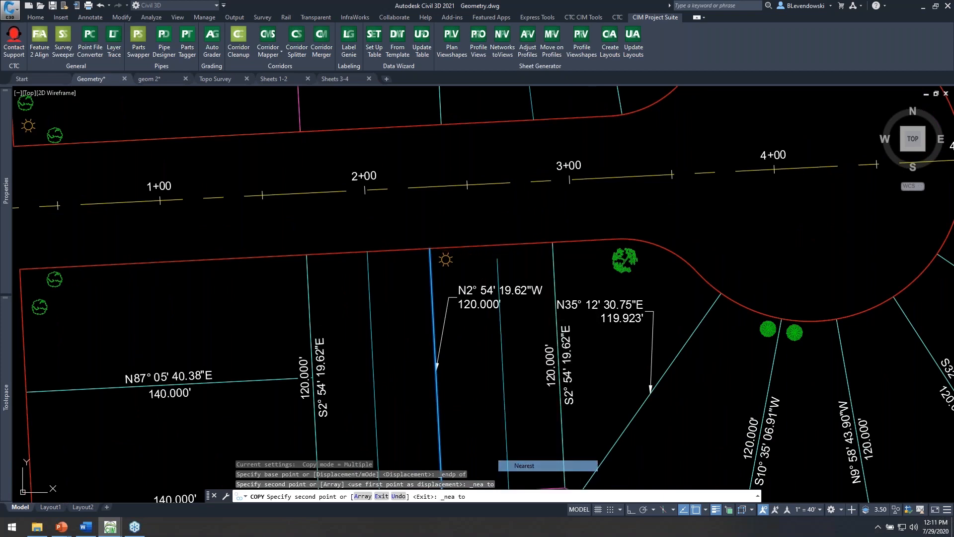
pyautogui.press('Escape')
pyautogui.press('Escape')
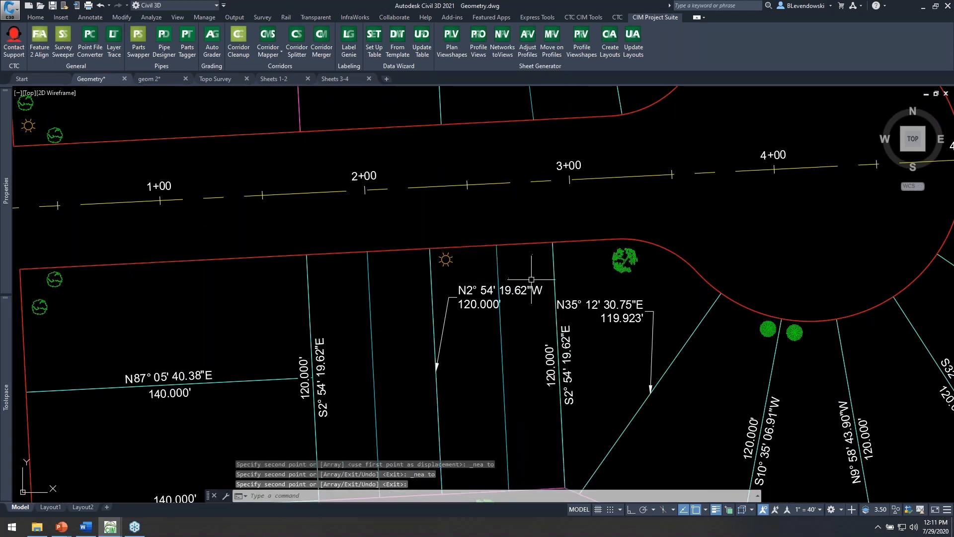
# Reopen Label Genie and accept the polyline anchor filter that includes the _SIDE LOT LINES layer.
pyautogui.scroll(-4, 513, 262)
pyautogui.scroll(2, 419, 220)
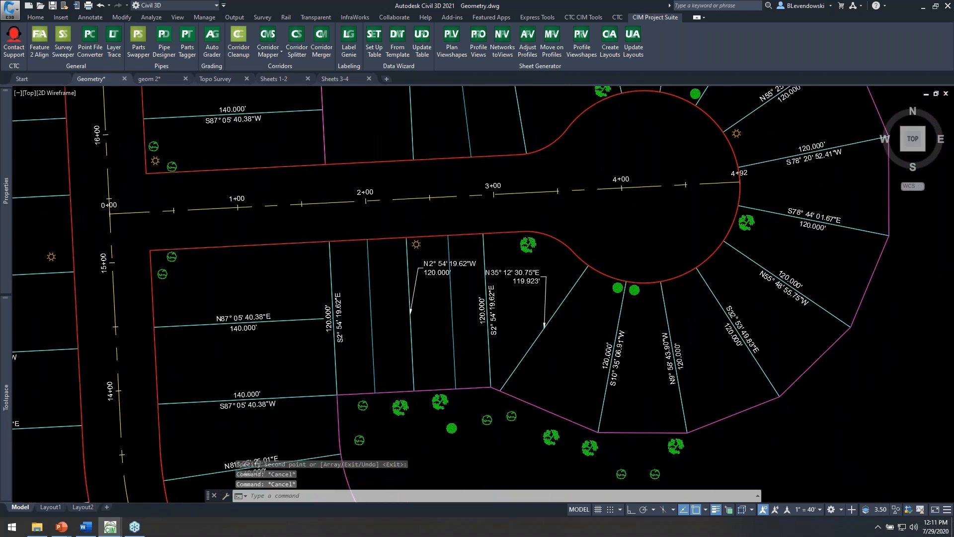
pyautogui.scroll(2, 418, 281)
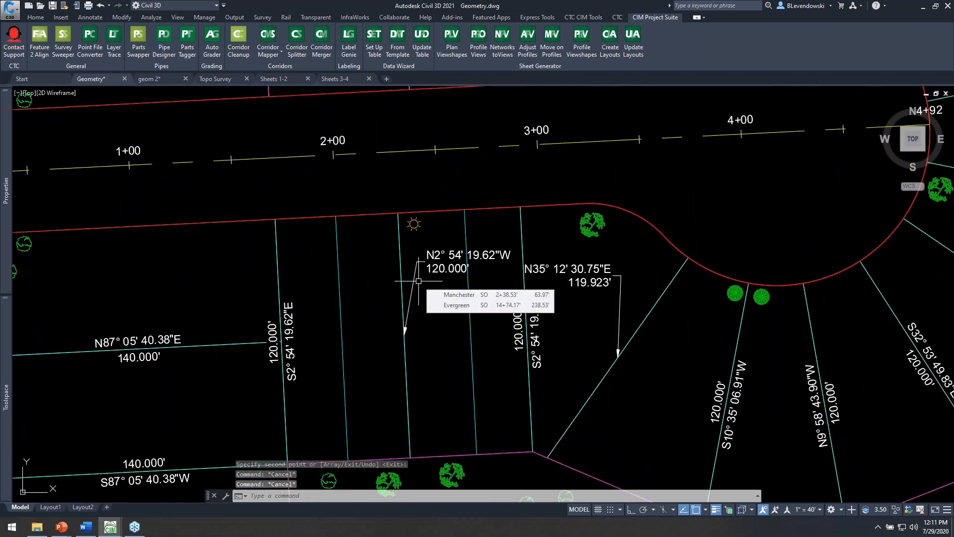
pyautogui.click(348, 49)
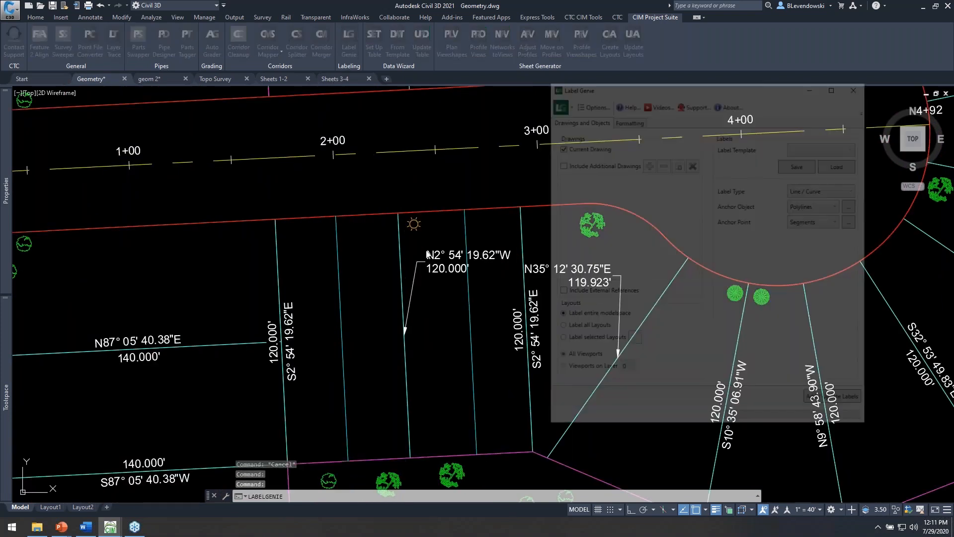
pyautogui.moveTo(738, 93); pyautogui.dragTo(619, 99)
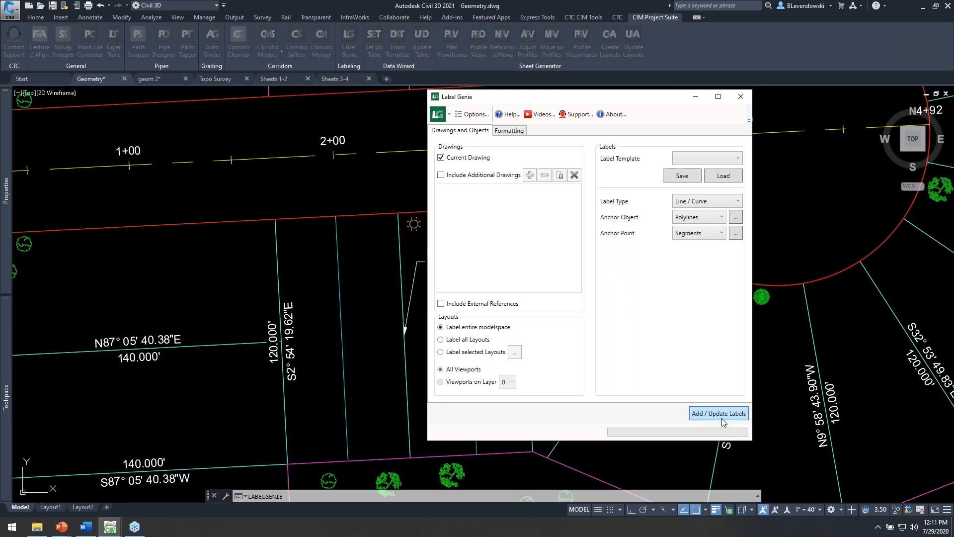
pyautogui.moveTo(640, 104); pyautogui.dragTo(735, 88)
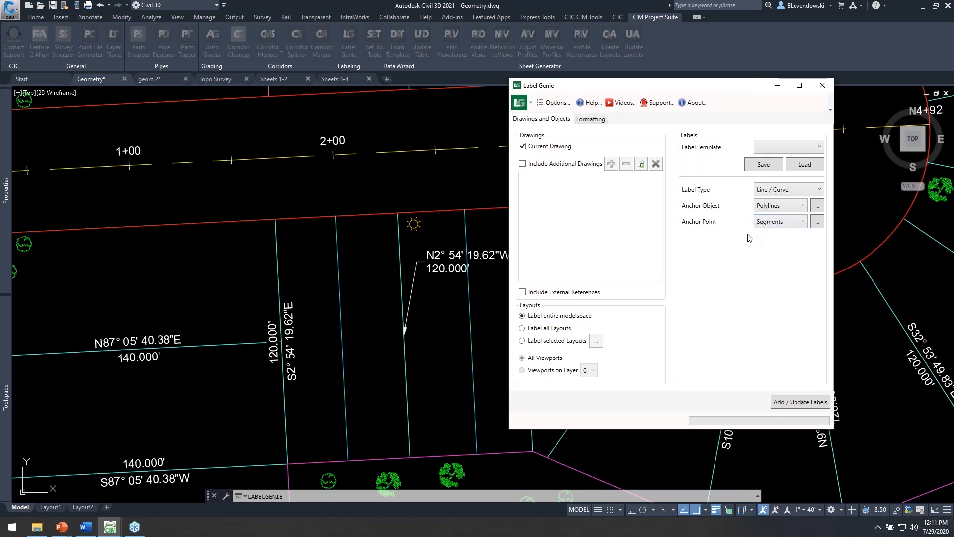
pyautogui.moveTo(708, 105); pyautogui.dragTo(789, 65)
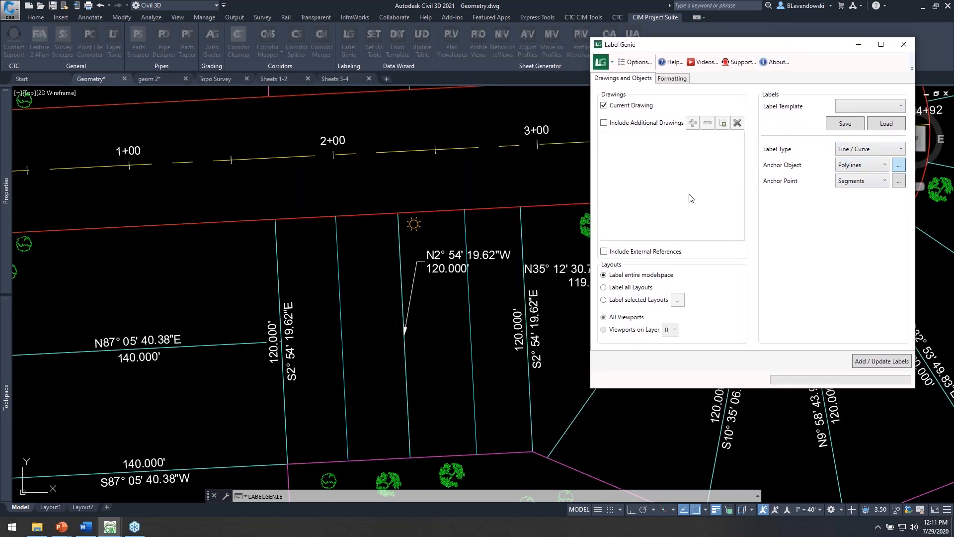
pyautogui.click(898, 165)
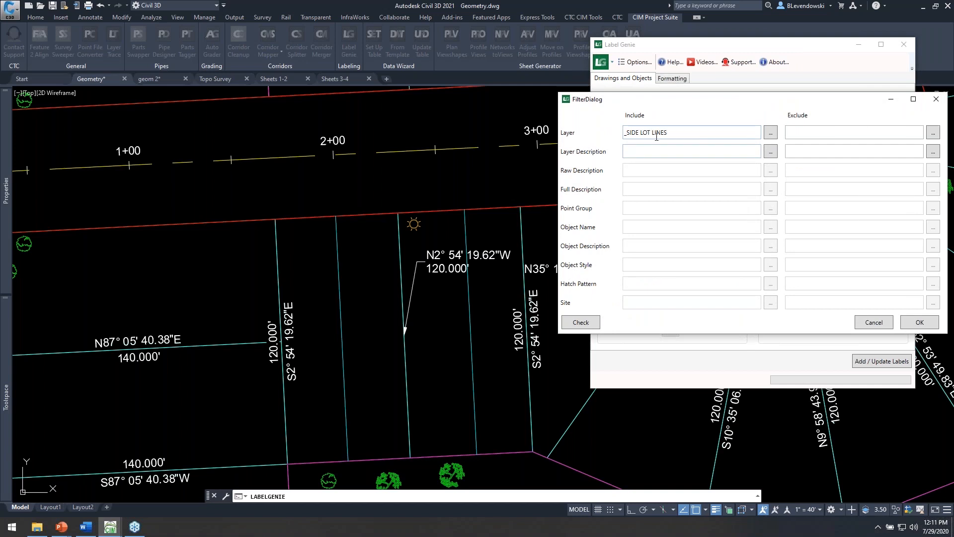
pyautogui.click(919, 323)
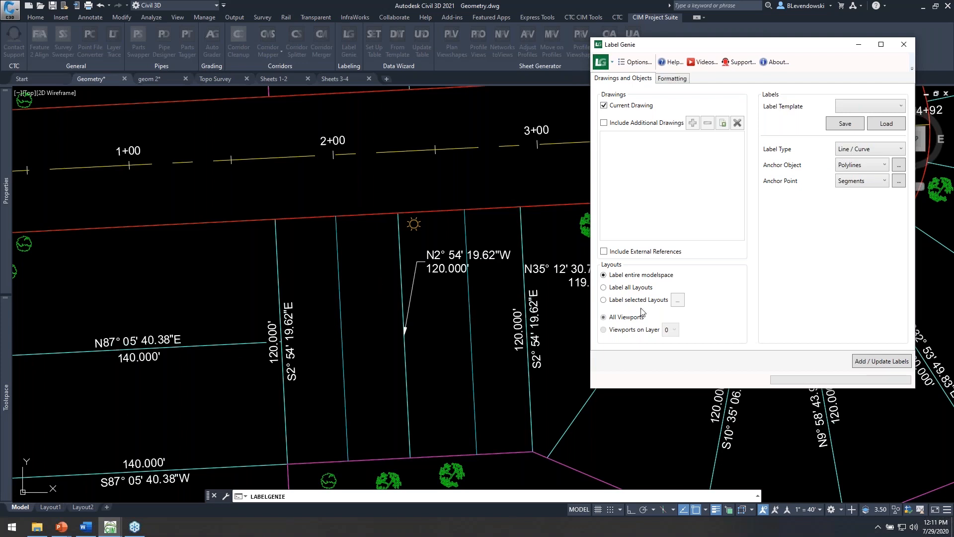
# Add labels to the copied lot lines and update the existing ones, using Bearing over Distance and Distance over Radius styles.
pyautogui.click(672, 79)
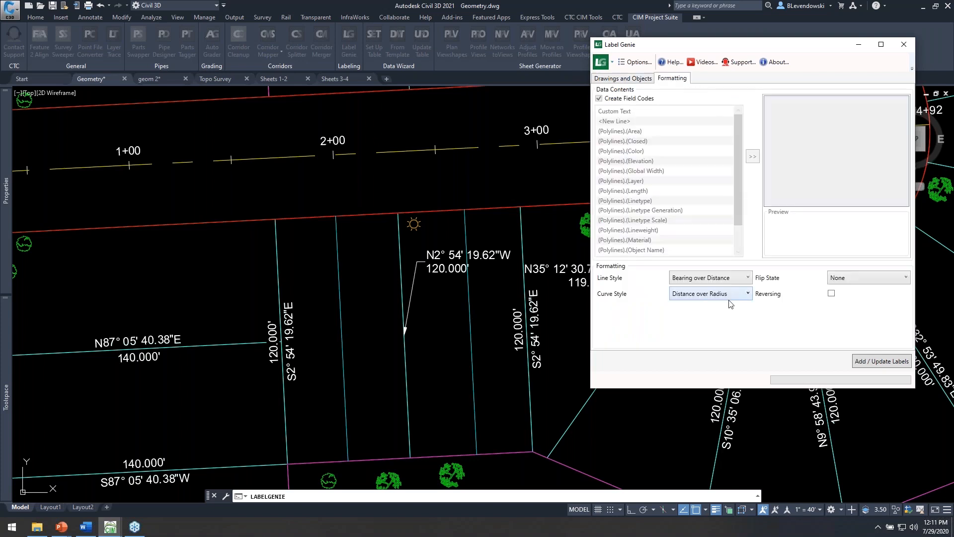
pyautogui.click(878, 366)
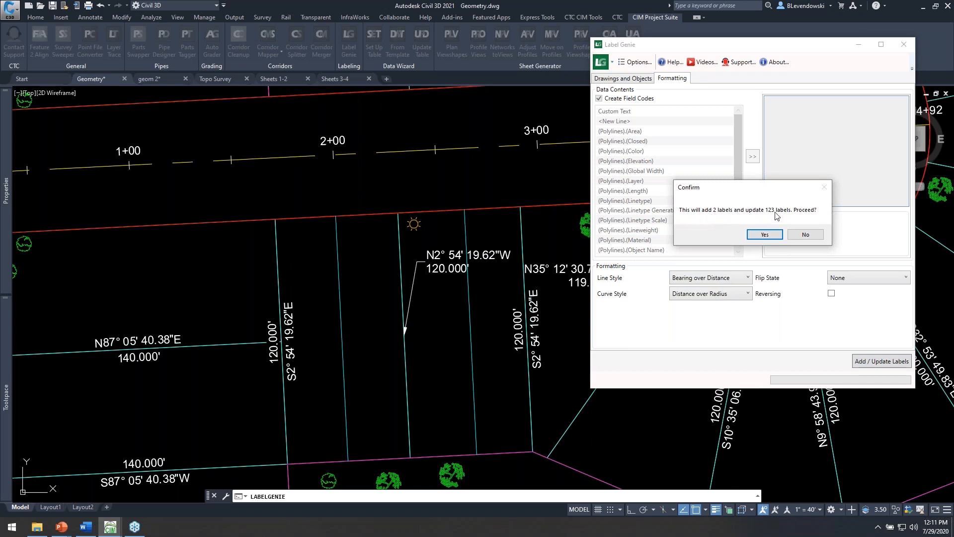
pyautogui.click(766, 235)
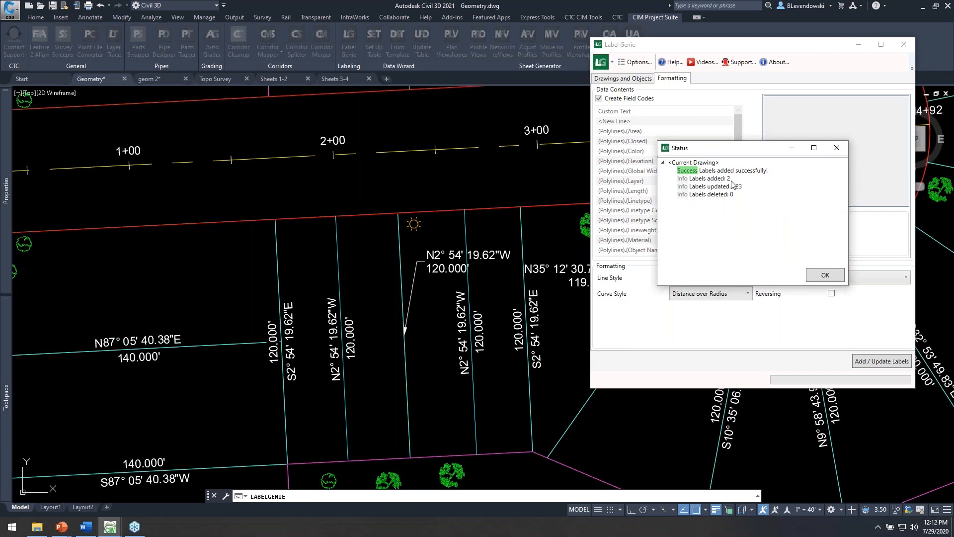
pyautogui.click(823, 276)
# Move the pulled-off label of the original straight lot line up into the road, clear of the copied line's label.
pyautogui.click(497, 253)
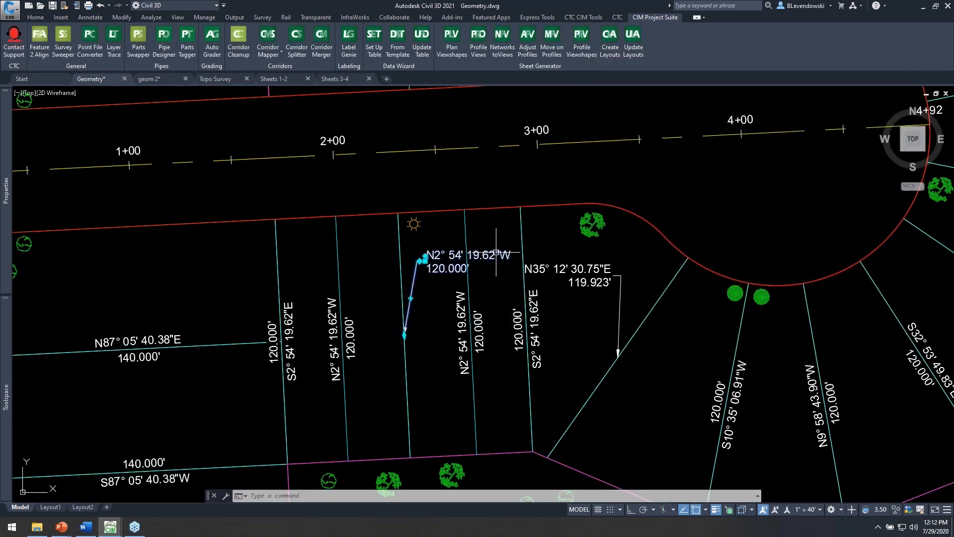
pyautogui.click(425, 260)
pyautogui.click(451, 182)
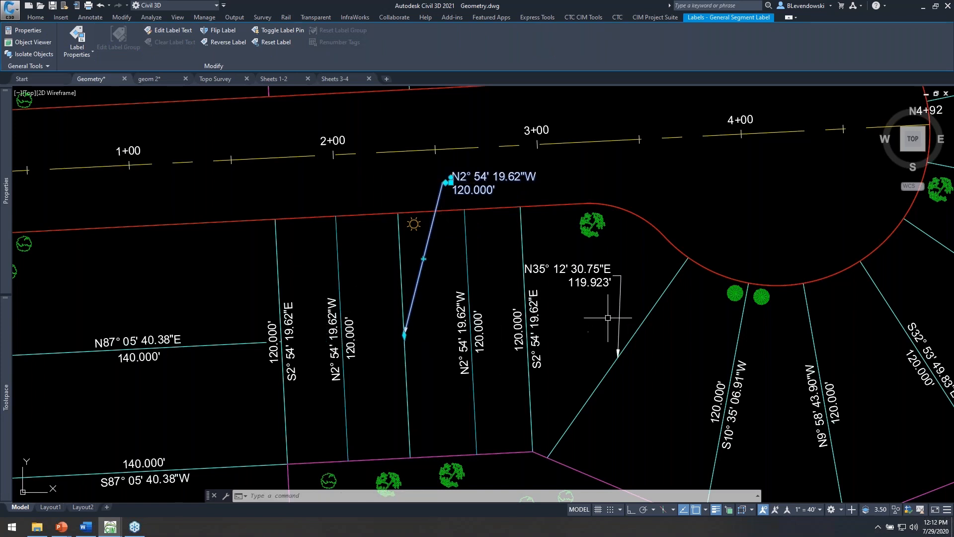
pyautogui.press('Escape')
# Move the pulled-off label of the diagonal lot line near the cul-de-sac to the south, below that line.
pyautogui.click(606, 268)
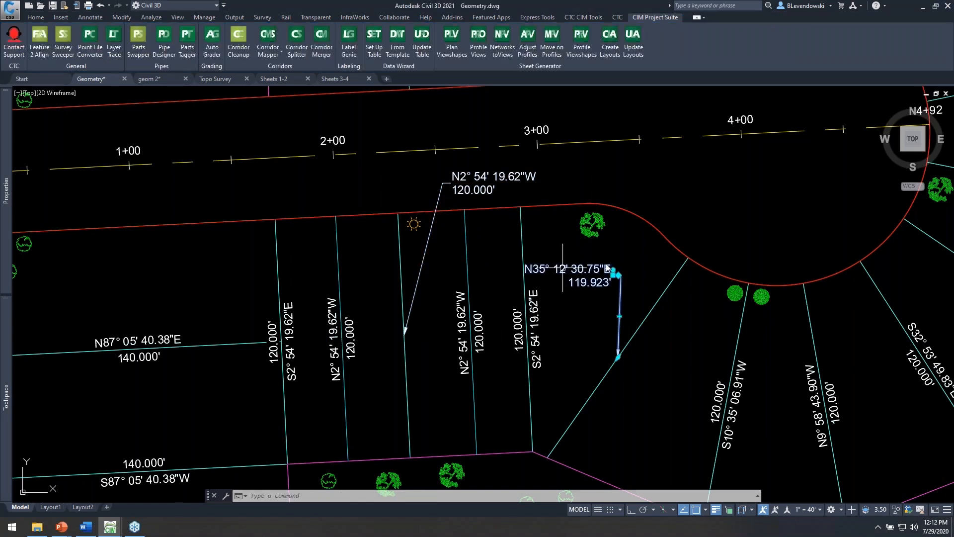
pyautogui.click(613, 271)
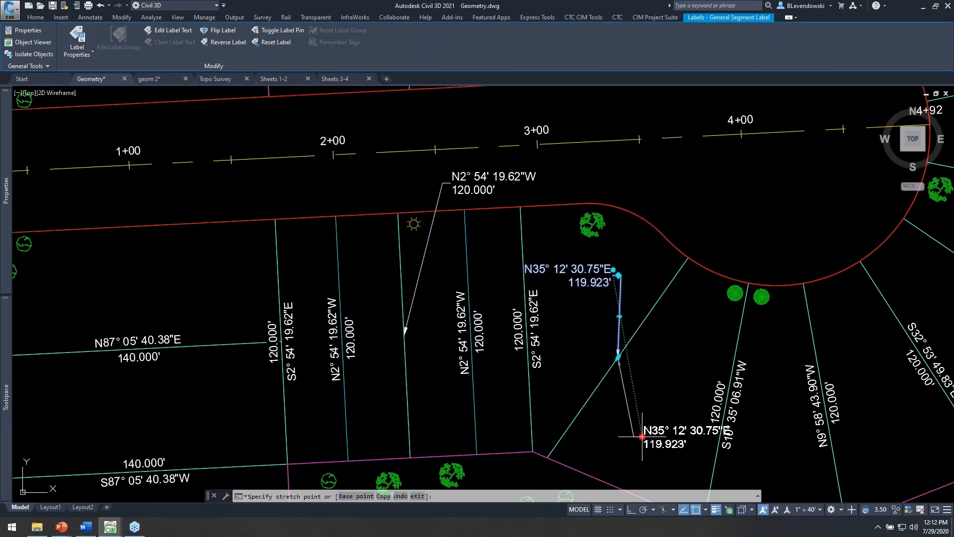
pyautogui.click(621, 446)
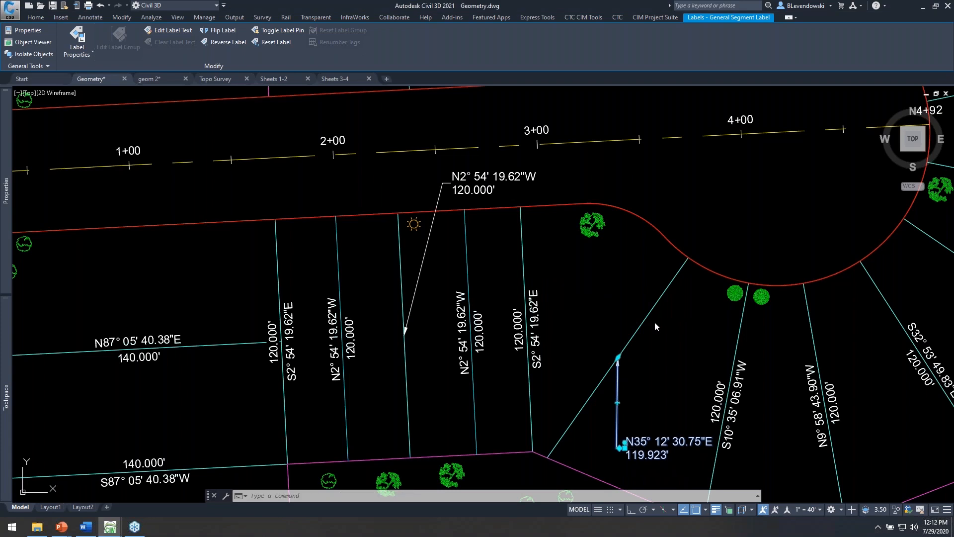
pyautogui.press('Escape')
# Examine the front lot lines along both sides of the curved road between stations 17+00 and 23+00.
pyautogui.scroll(-1, 651, 384)
pyautogui.moveTo(400, 207); pyautogui.dragTo(573, 371, button='middle')
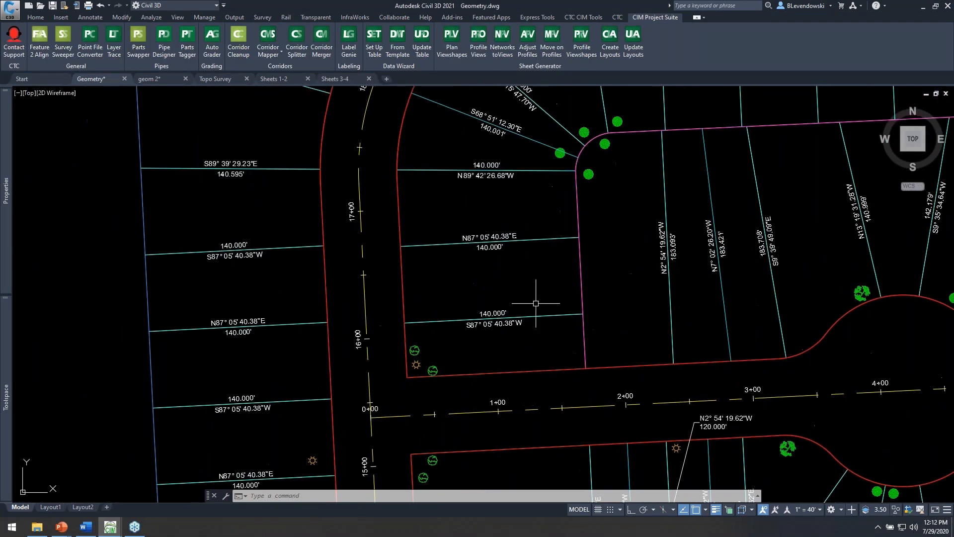
pyautogui.moveTo(538, 292); pyautogui.dragTo(469, 374, button='middle')
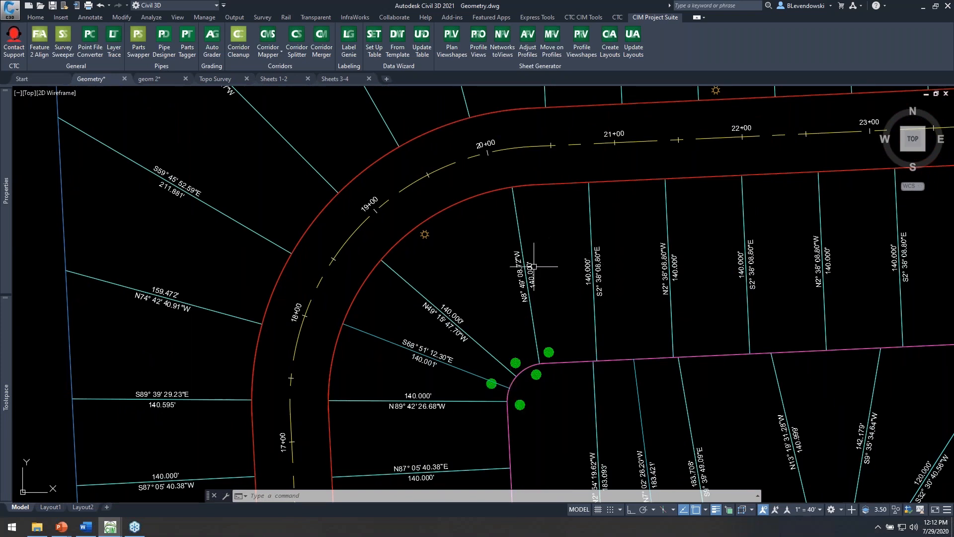
pyautogui.moveTo(527, 187); pyautogui.dragTo(485, 235, button='middle')
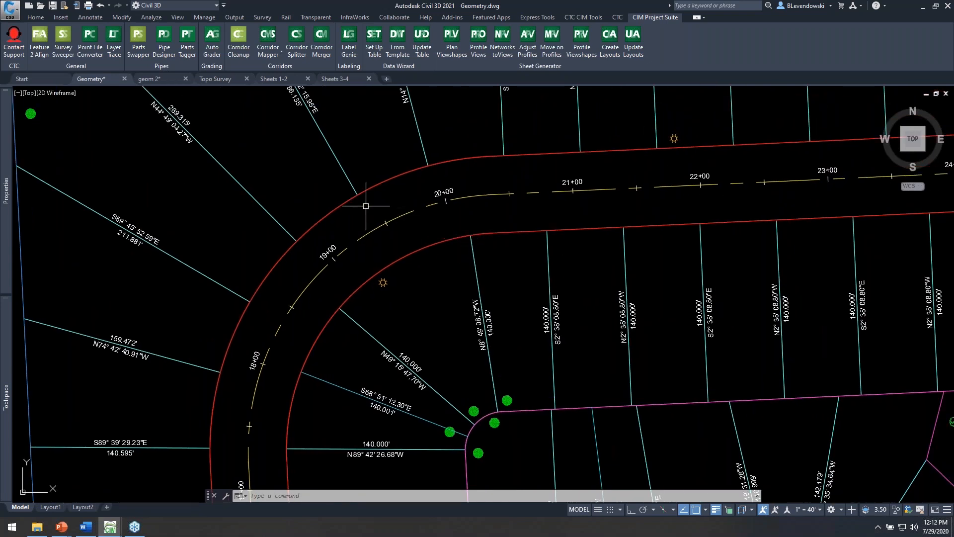
pyautogui.scroll(2, 322, 214)
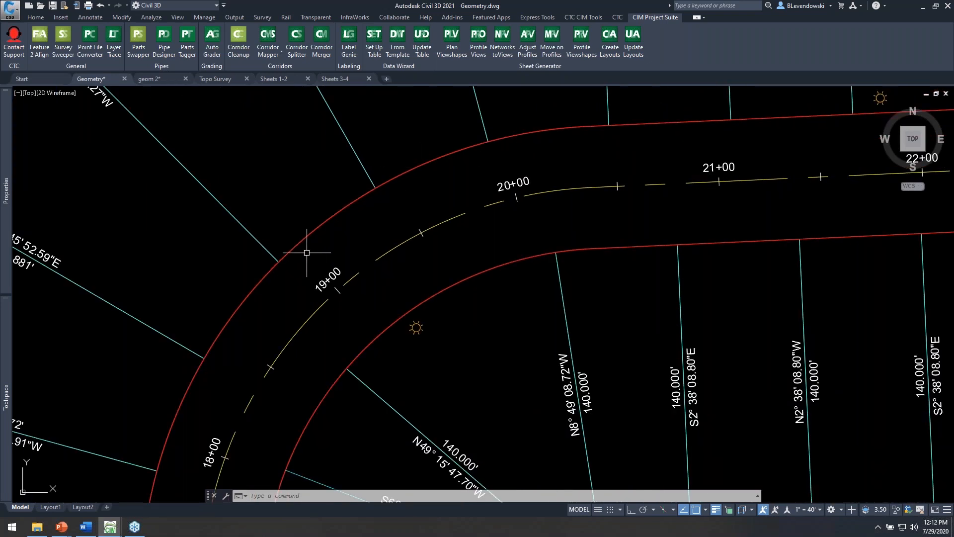
pyautogui.scroll(-2, 466, 193)
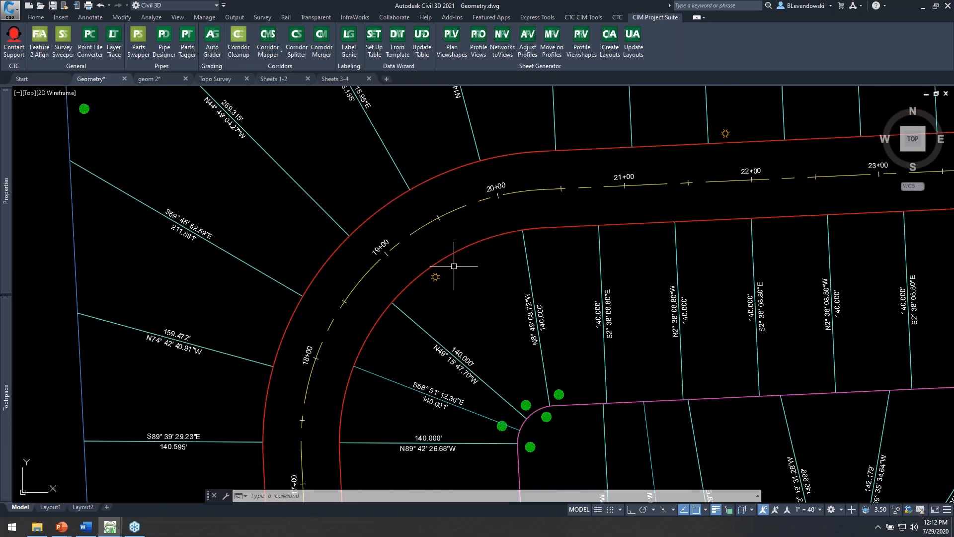
pyautogui.moveTo(739, 199); pyautogui.dragTo(596, 197, button='middle')
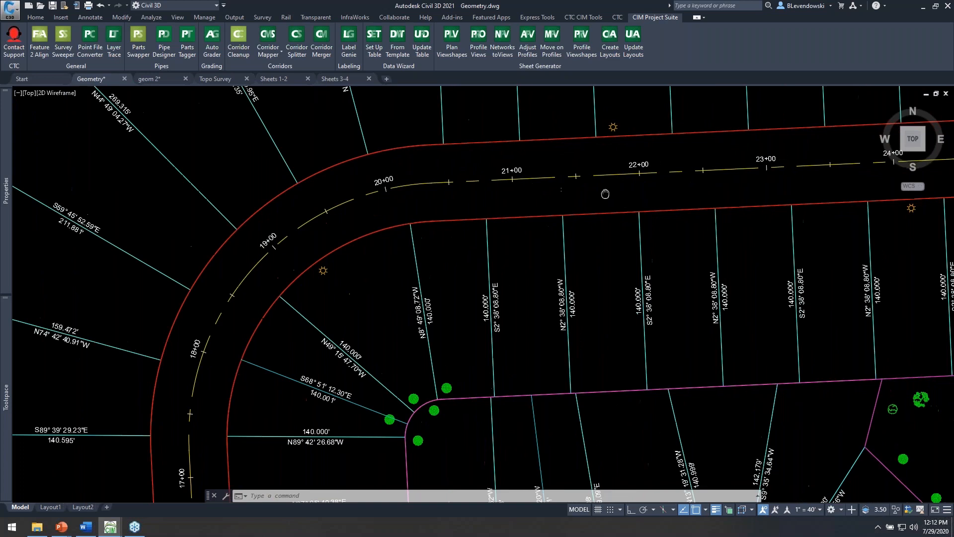
pyautogui.moveTo(427, 215); pyautogui.dragTo(527, 201, button='middle')
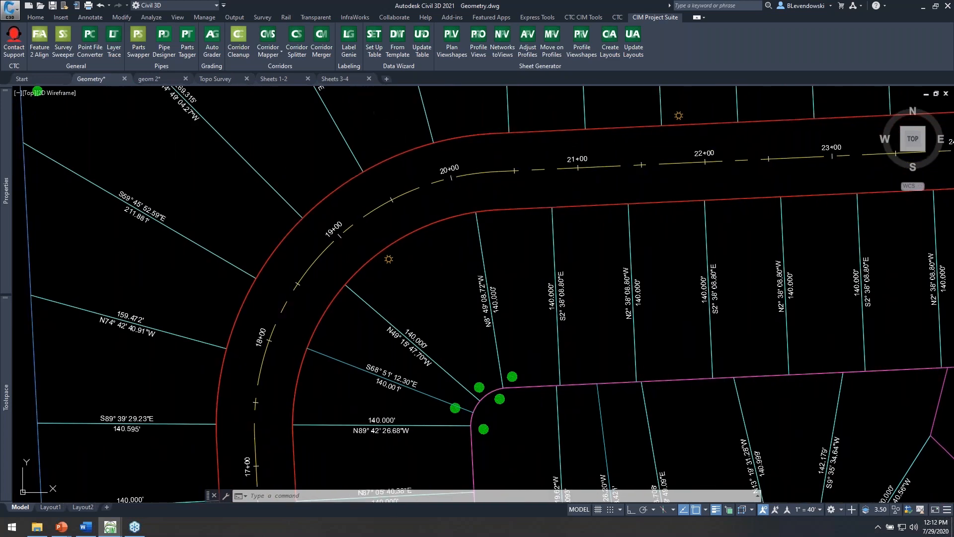
# Reopen Label Genie and replace the polyline anchor layer filter with _LOTS FRONT, picked from a front lot line in the drawing.
pyautogui.click(349, 39)
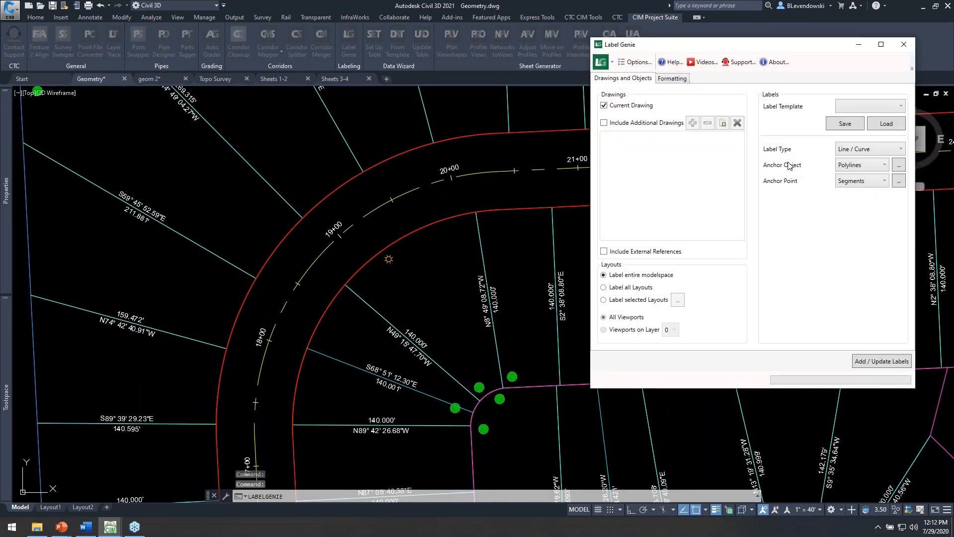
pyautogui.moveTo(801, 45); pyautogui.dragTo(708, 48)
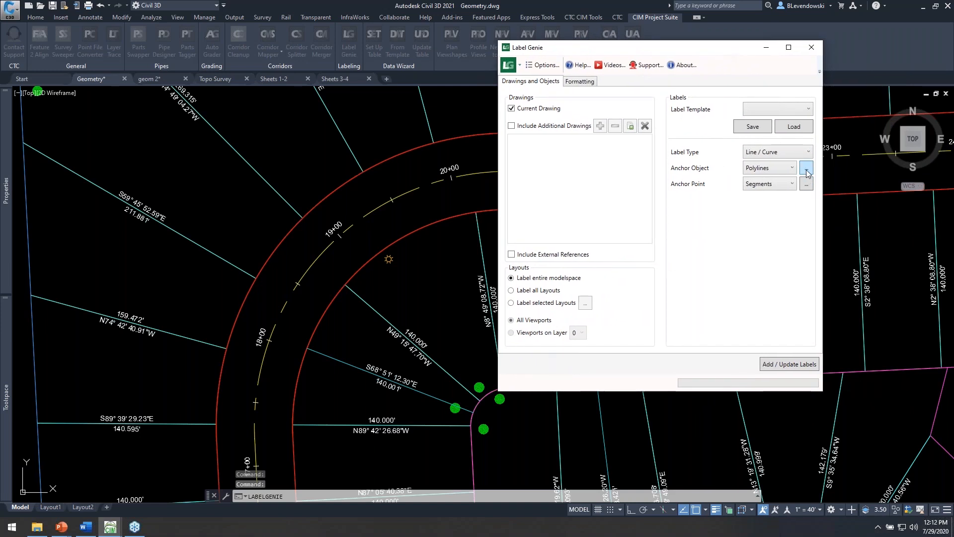
pyautogui.click(806, 168)
pyautogui.moveTo(594, 138); pyautogui.dragTo(461, 148)
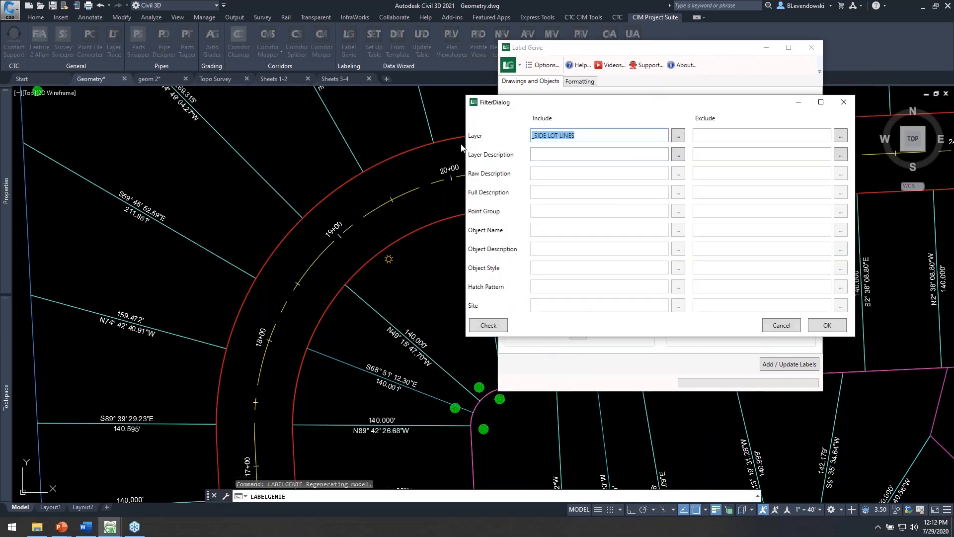
pyautogui.press('Delete')
pyautogui.click(677, 138)
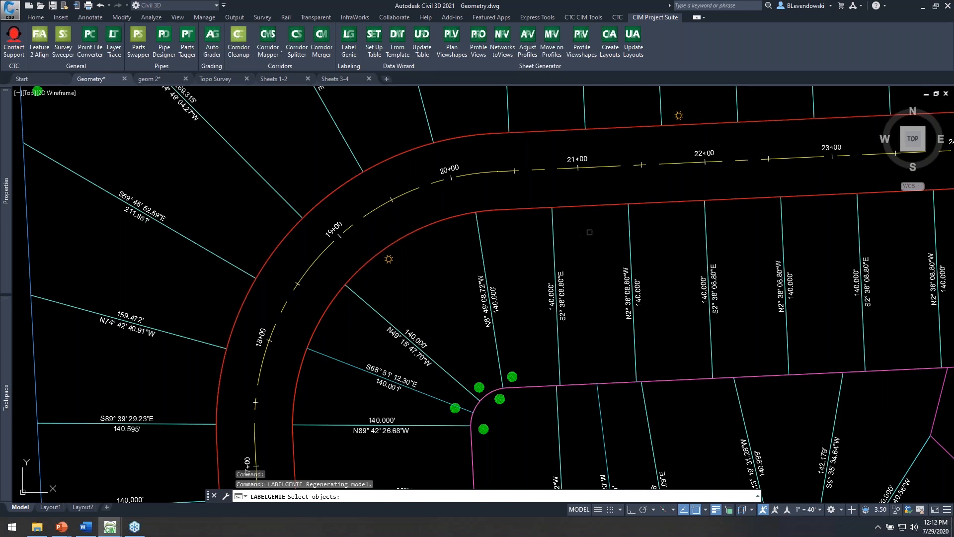
pyautogui.click(601, 204)
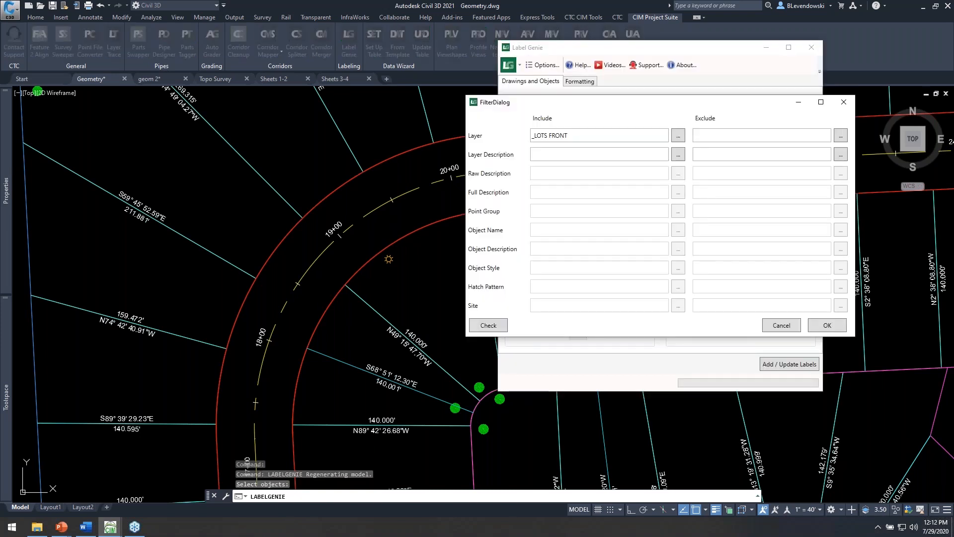
pyautogui.click(586, 138)
pyautogui.click(827, 325)
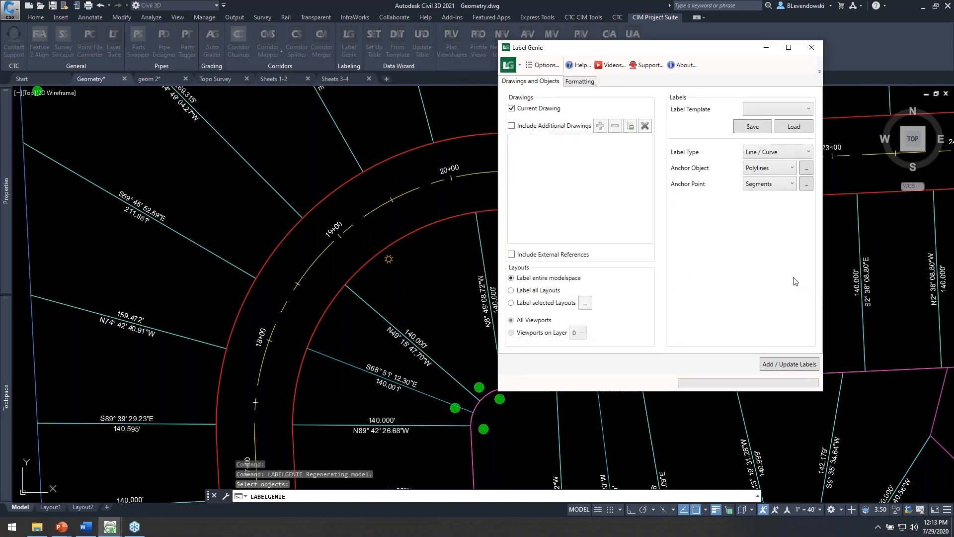
# Set both the line and curve label styles to Distance and add the labels to the front lot lines.
pyautogui.click(580, 82)
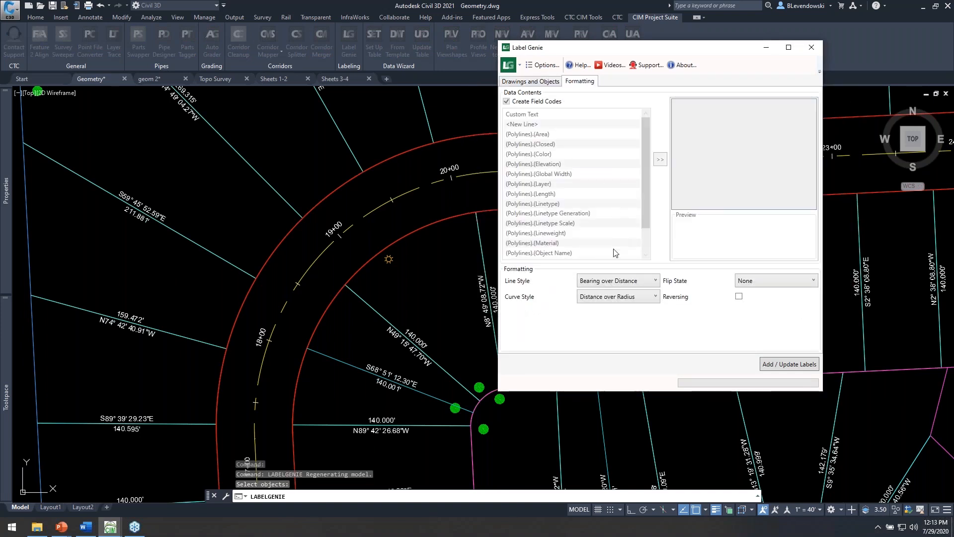
pyautogui.click(606, 287)
pyautogui.click(605, 322)
pyautogui.click(604, 297)
pyautogui.click(614, 319)
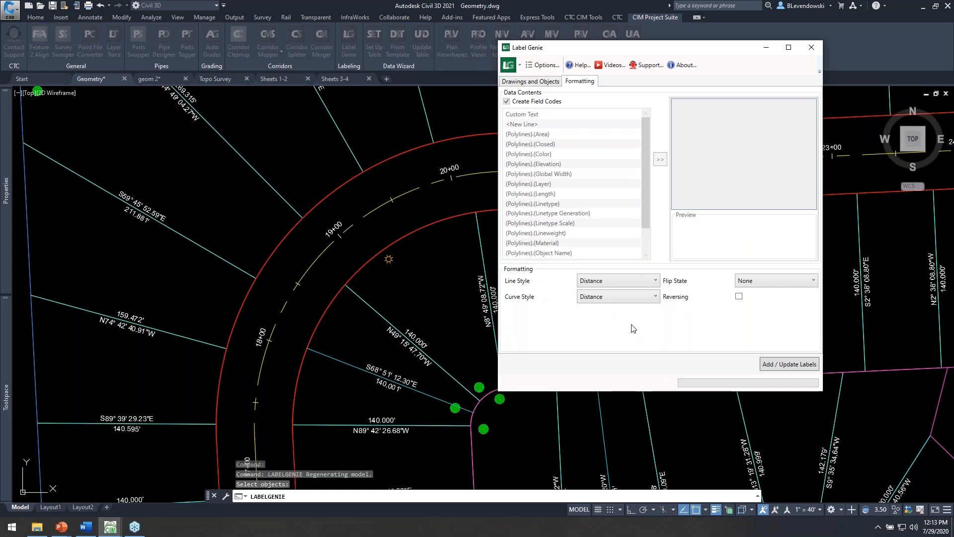
pyautogui.click(781, 366)
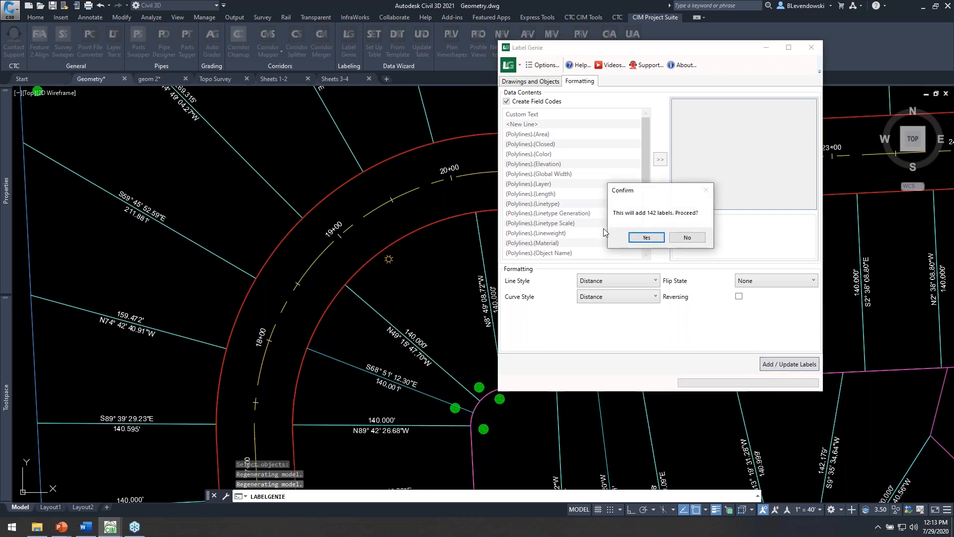
pyautogui.click(646, 242)
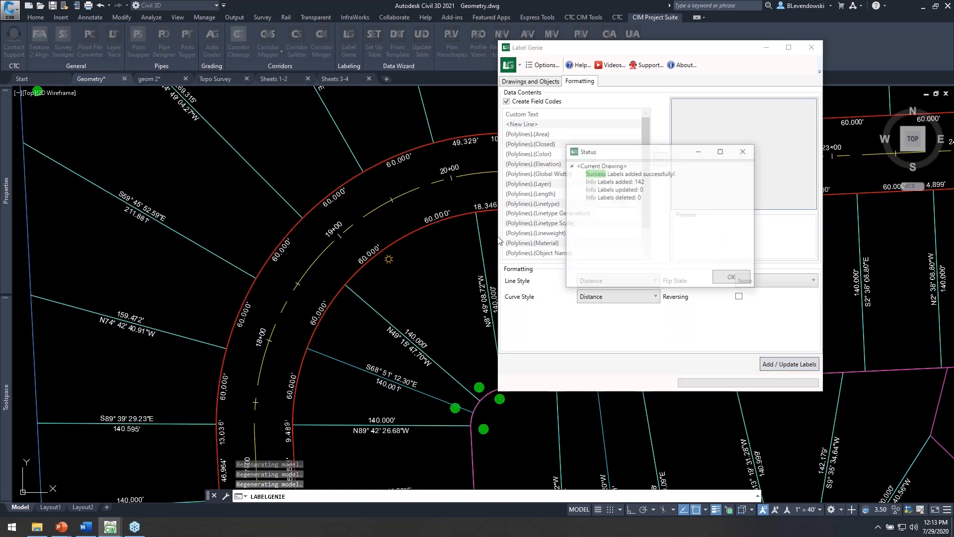
pyautogui.click(726, 277)
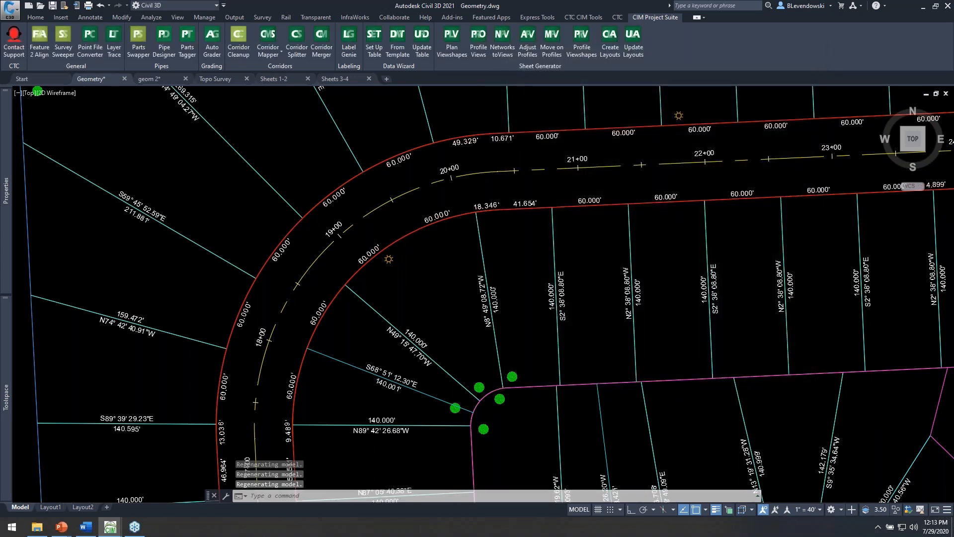
# Set the flip state to All in Label Genie and update the front lot line labels to the opposite side of the lines.
pyautogui.scroll(2, 282, 250)
pyautogui.moveTo(299, 259); pyautogui.dragTo(315, 257, button='middle')
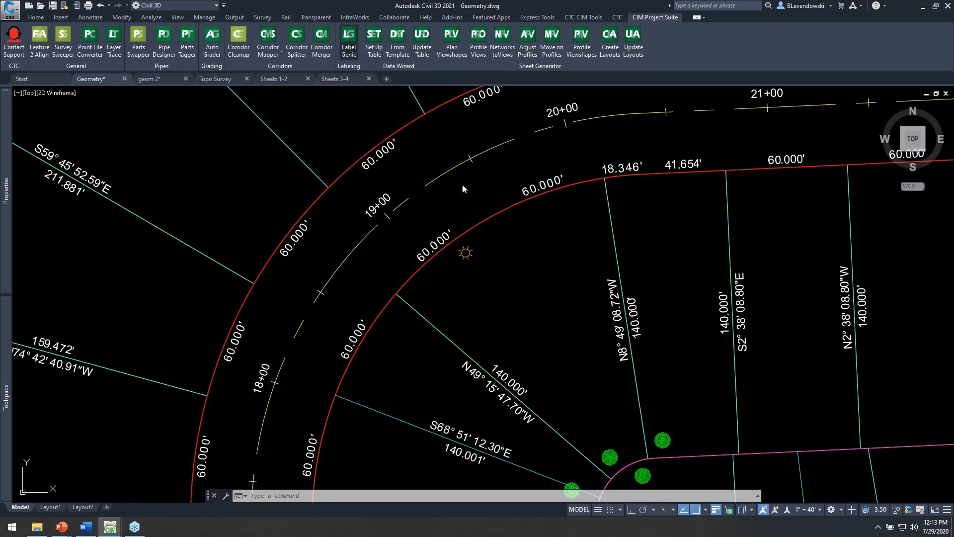
pyautogui.click(349, 40)
pyautogui.click(581, 81)
pyautogui.click(761, 282)
pyautogui.click(751, 302)
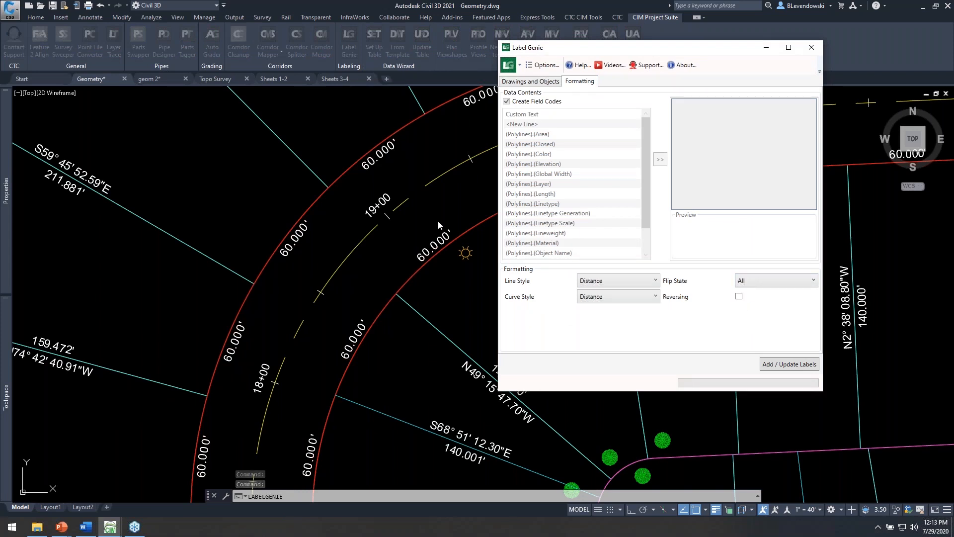
pyautogui.click(781, 367)
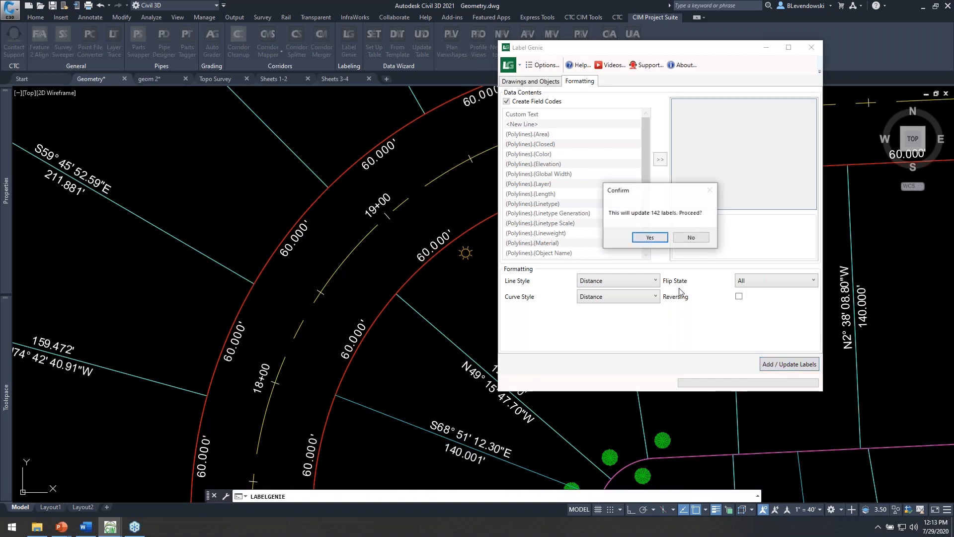
pyautogui.click(660, 237)
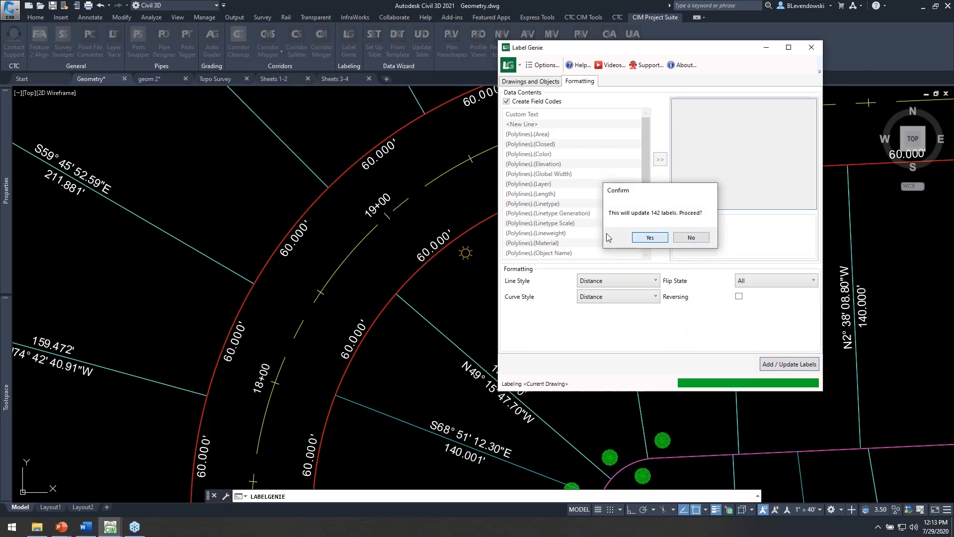
pyautogui.click(733, 278)
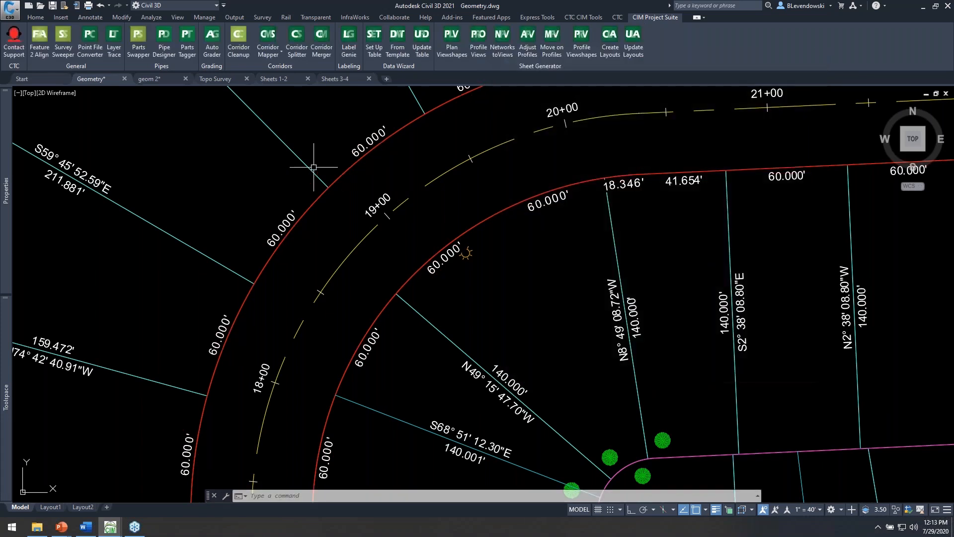
# Reopen the polyline anchor filter and replace its layer with C-PROP-BNDY, picked from the subdivision's outer boundary.
pyautogui.moveTo(428, 180)
pyautogui.mouseDown(button='middle')
pyautogui.moveTo(279, 212)
pyautogui.moveTo(318, 254)
pyautogui.moveTo(414, 309)
pyautogui.mouseUp(button='middle')
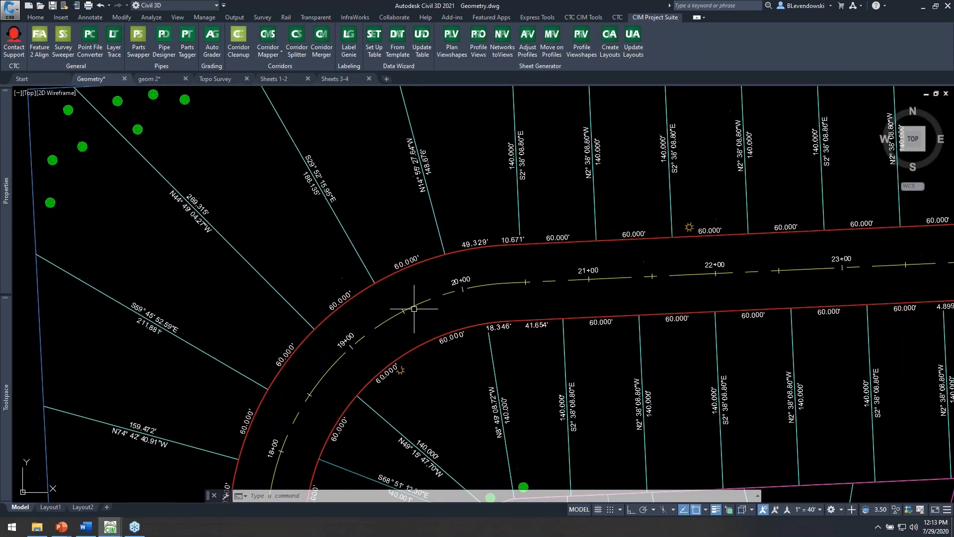
pyautogui.click(349, 40)
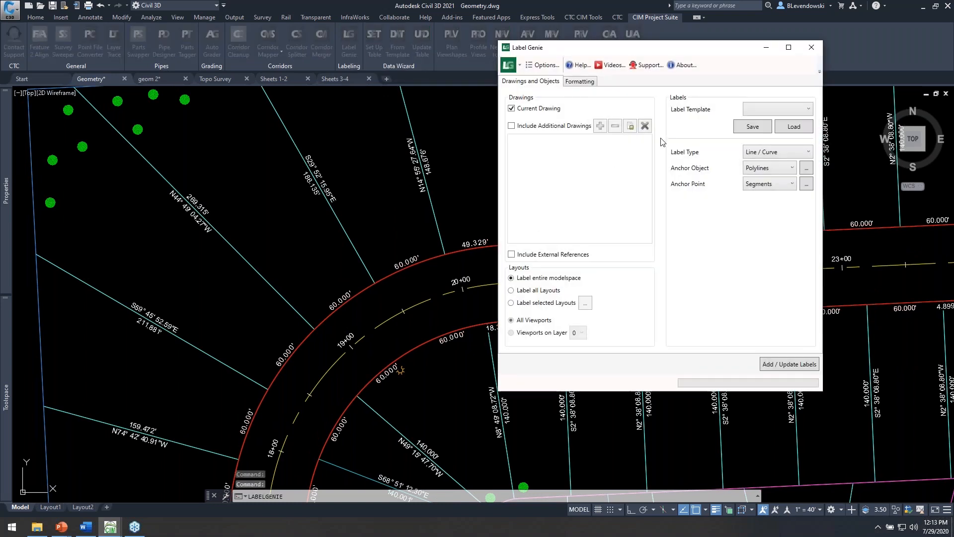
pyautogui.click(807, 168)
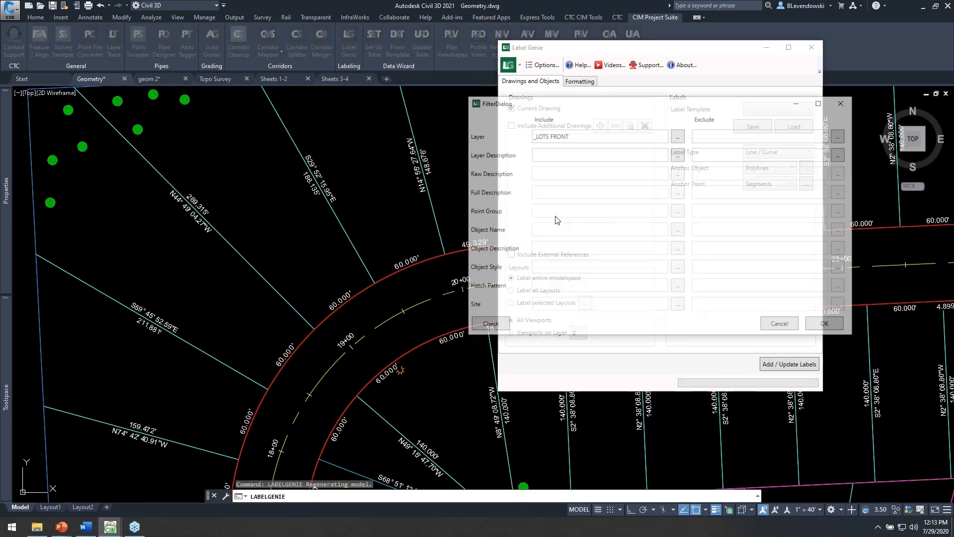
pyautogui.moveTo(584, 135); pyautogui.dragTo(424, 139)
pyautogui.press('Delete')
pyautogui.click(678, 135)
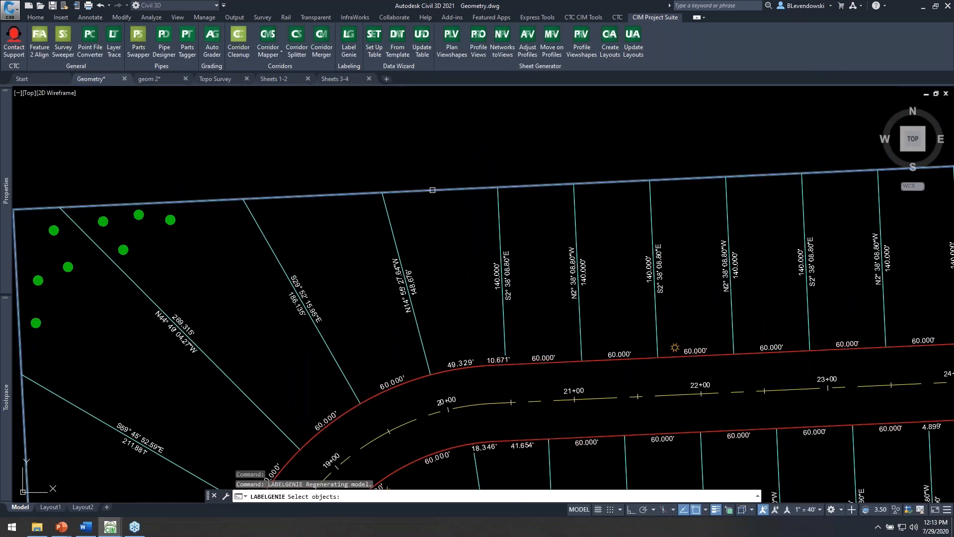
pyautogui.click(432, 191)
# Add the _ROW layer to the anchor filter's included layers, picking the right-of-way polyline near station 21+00 with selection cycling on.
pyautogui.click(678, 135)
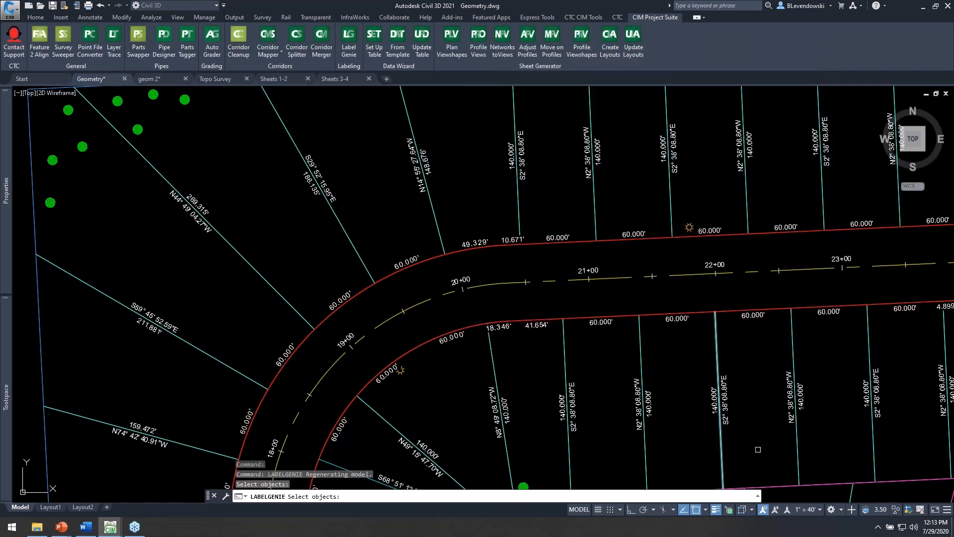
pyautogui.click(727, 508)
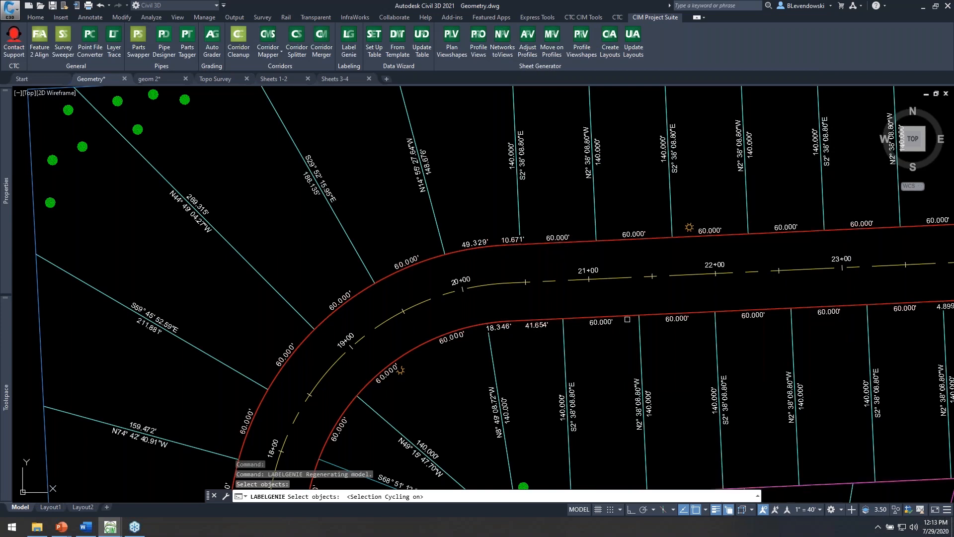
pyautogui.click(578, 241)
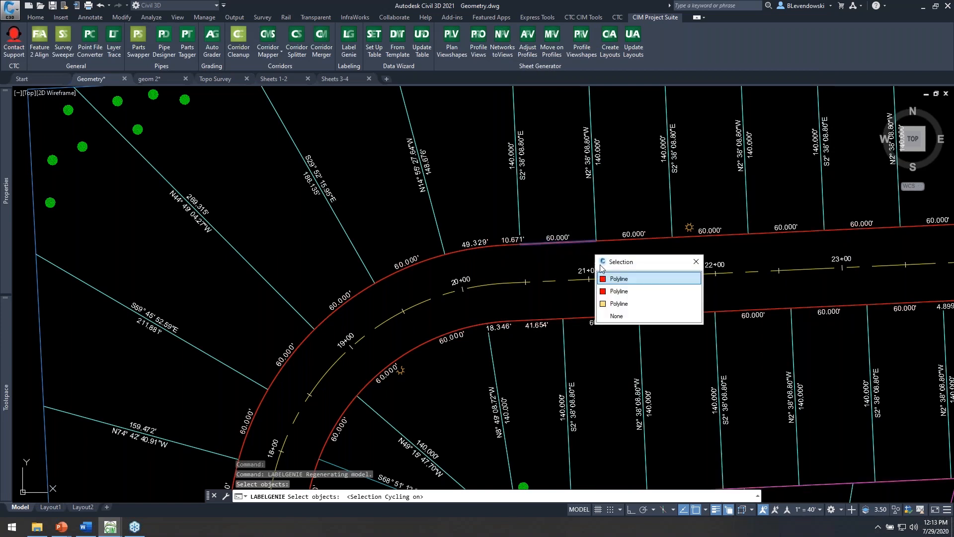
pyautogui.click(624, 291)
pyautogui.doubleClick(600, 137)
pyautogui.click(598, 135)
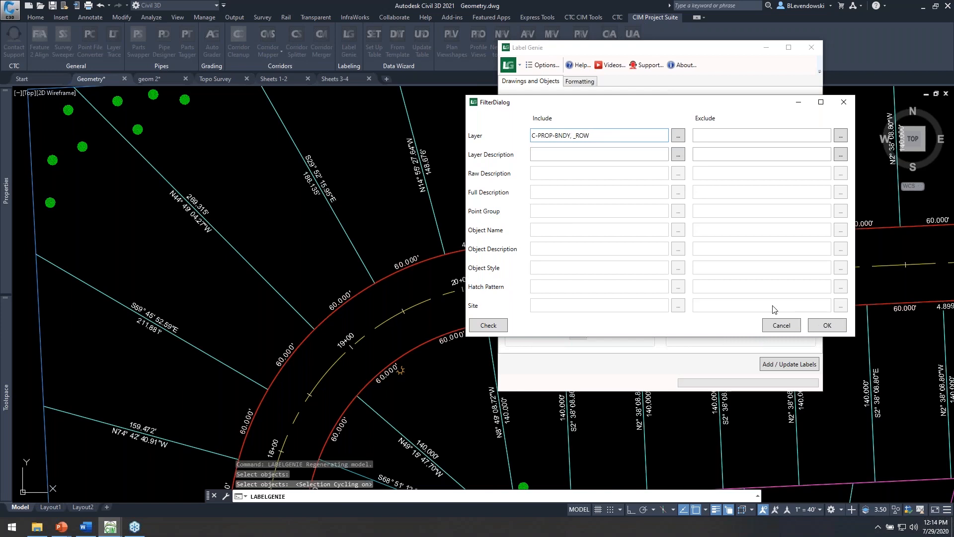
# Check which objects match the C-PROP-BNDY, _ROW layer filter and accept it for the polyline anchors.
pyautogui.click(489, 325)
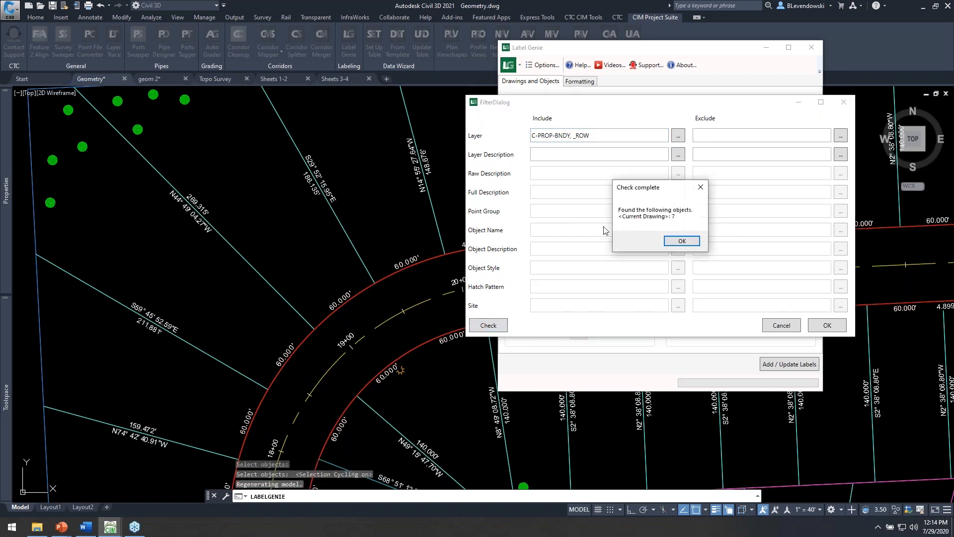
pyautogui.click(681, 242)
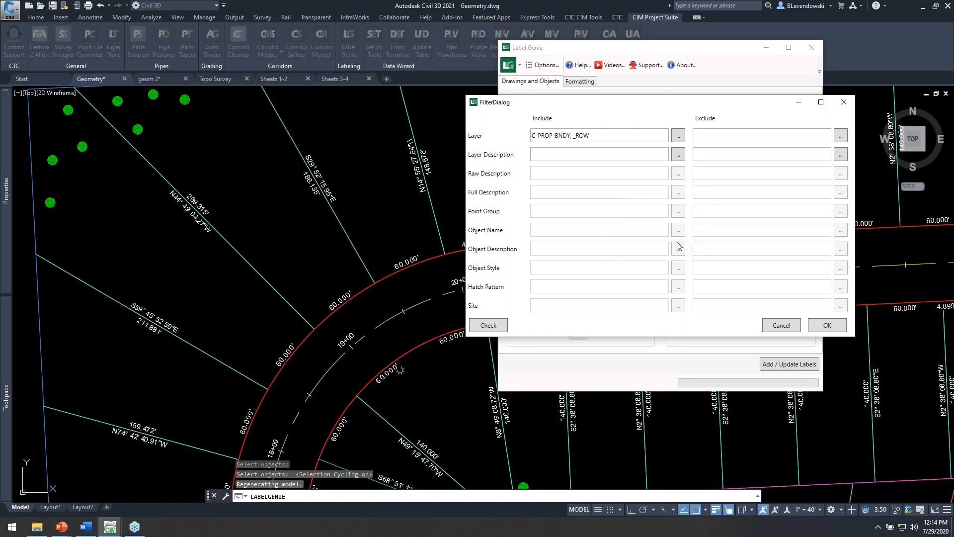
pyautogui.click(827, 325)
pyautogui.moveTo(707, 50); pyautogui.dragTo(584, 74)
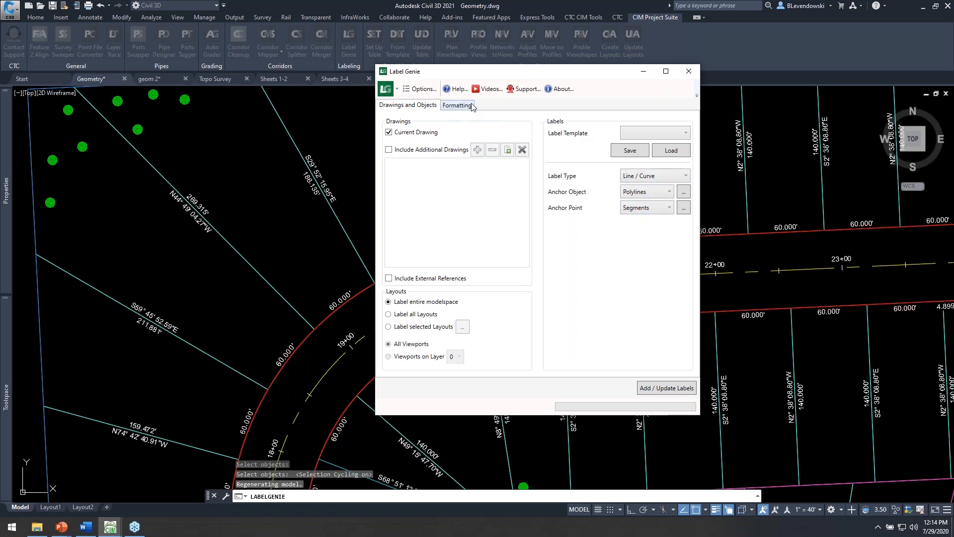
pyautogui.click(684, 192)
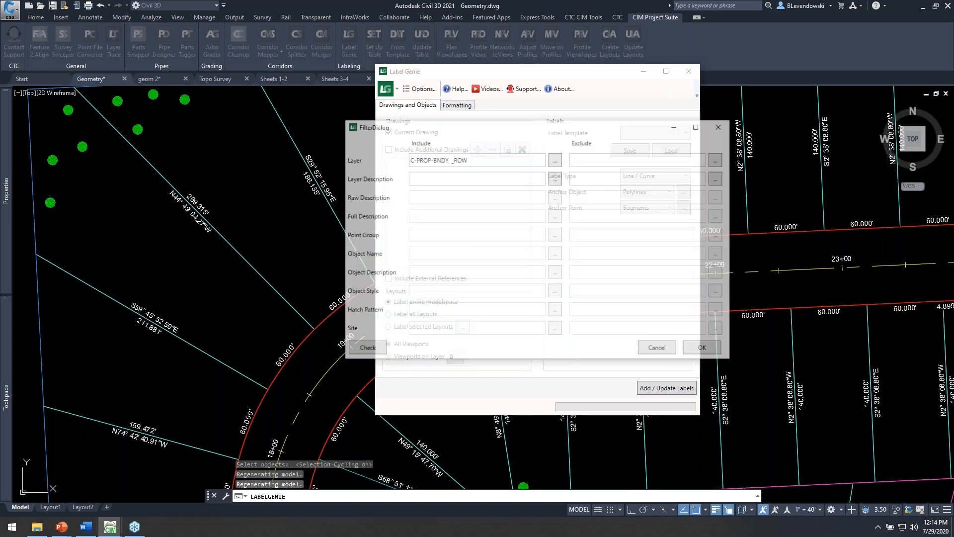
pyautogui.click(704, 349)
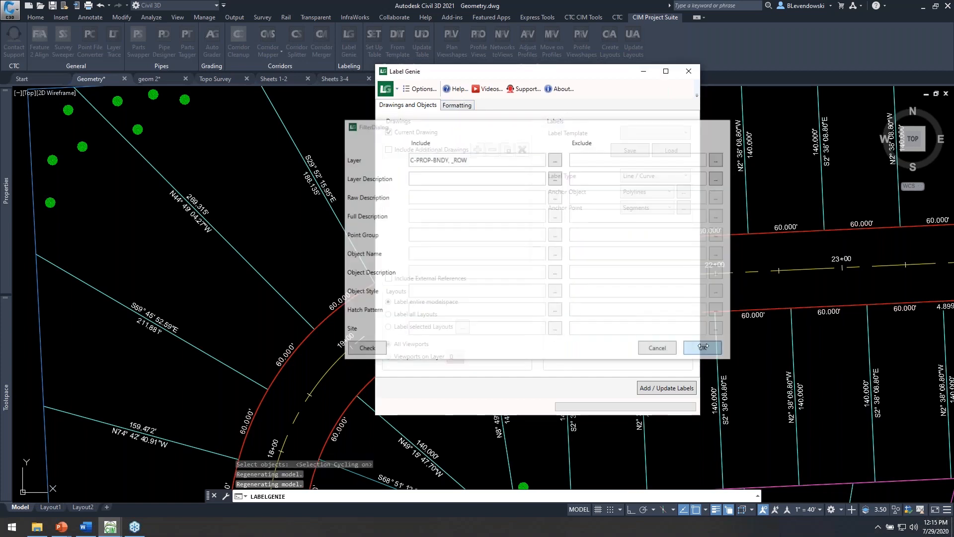
# Set the line label style to Bearing and Distance and the curve label style to Distance-Radius and Delta.
pyautogui.click(446, 106)
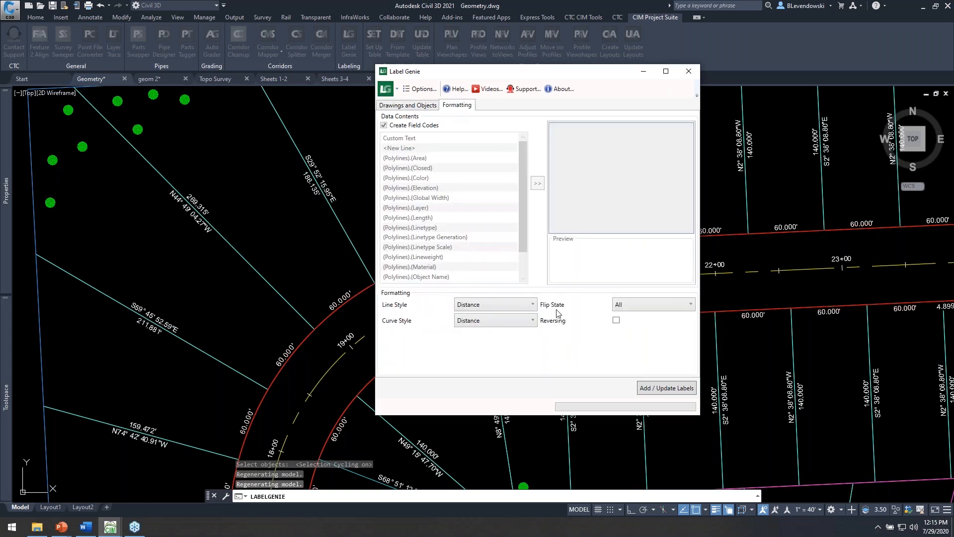
pyautogui.click(492, 308)
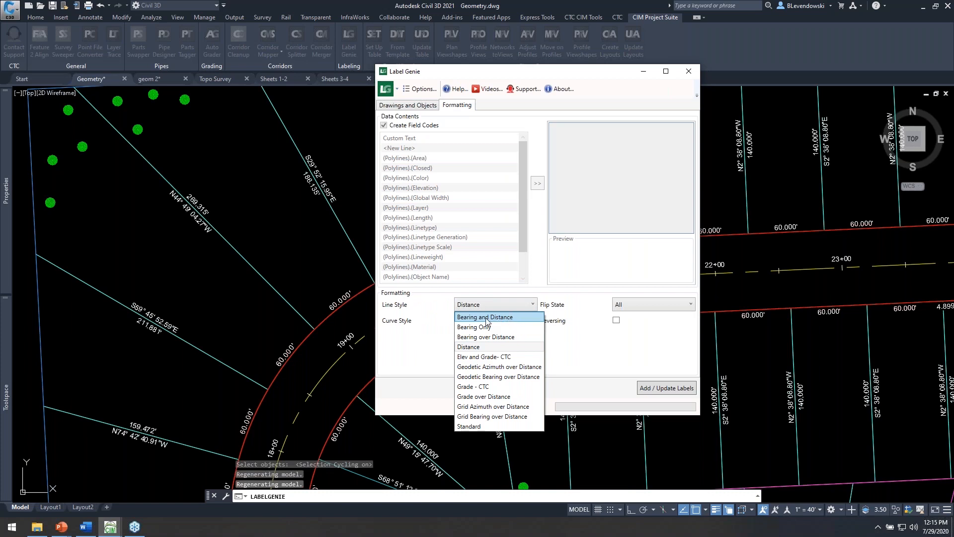
pyautogui.click(486, 317)
pyautogui.click(502, 322)
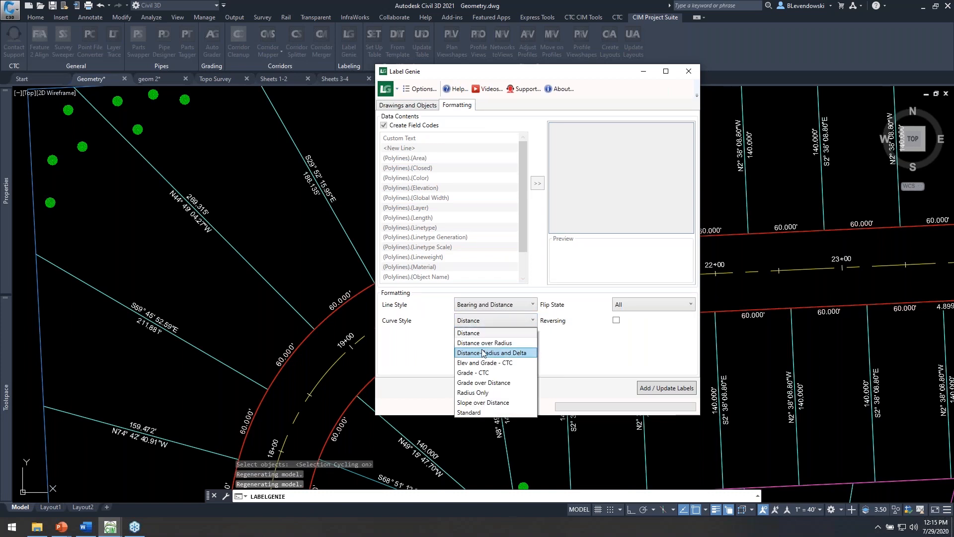
pyautogui.click(485, 353)
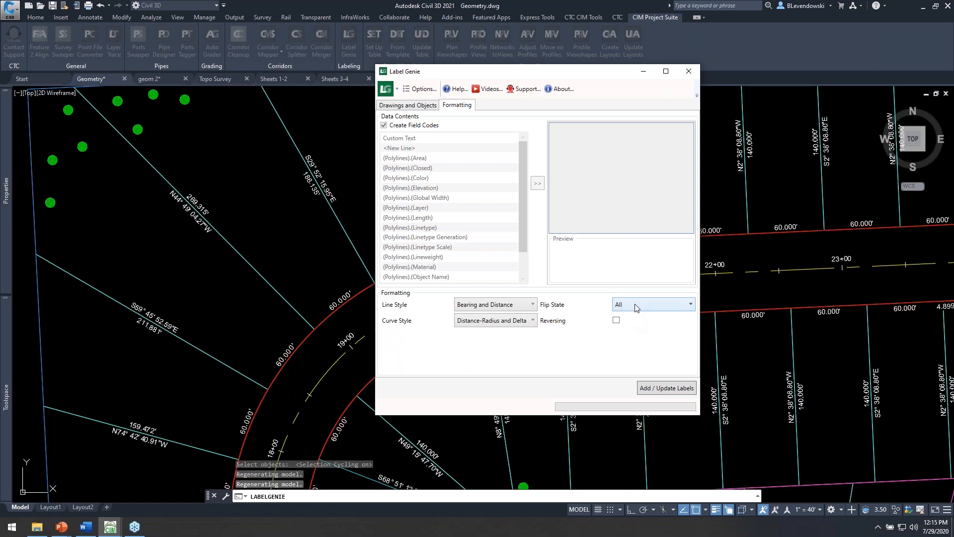
# Save the current Label Genie settings as a new label template named Boundary and ROW Segment.
pyautogui.click(417, 106)
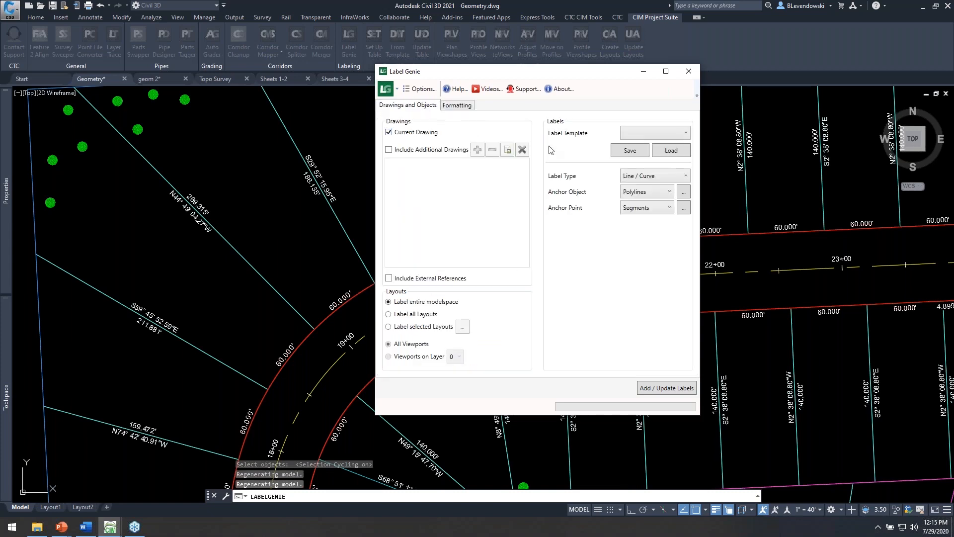
pyautogui.click(637, 133)
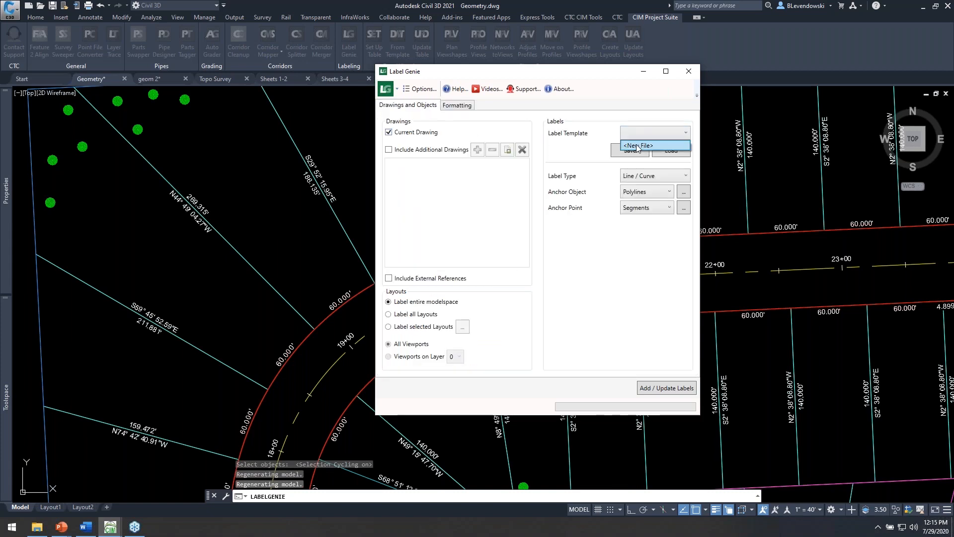
pyautogui.click(596, 283)
pyautogui.click(636, 133)
pyautogui.click(634, 146)
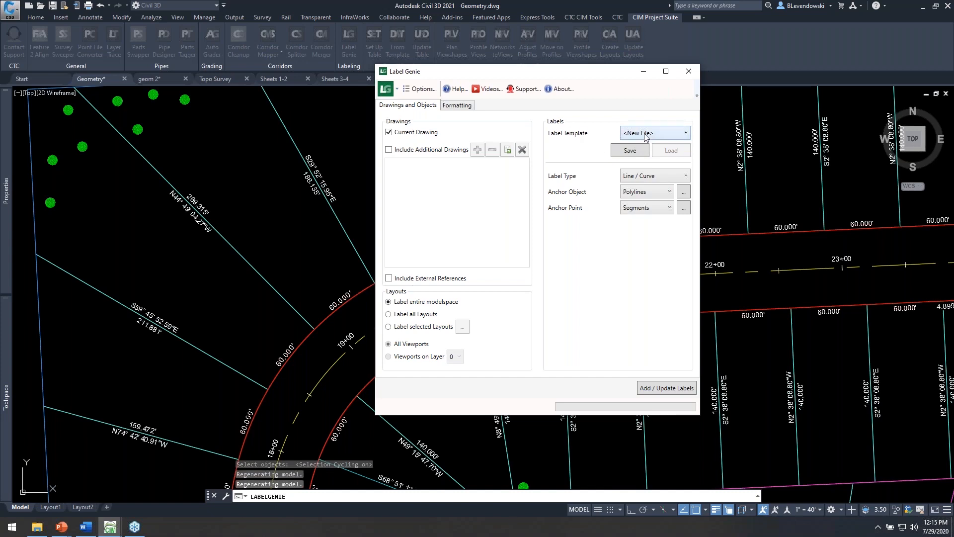
pyautogui.click(629, 152)
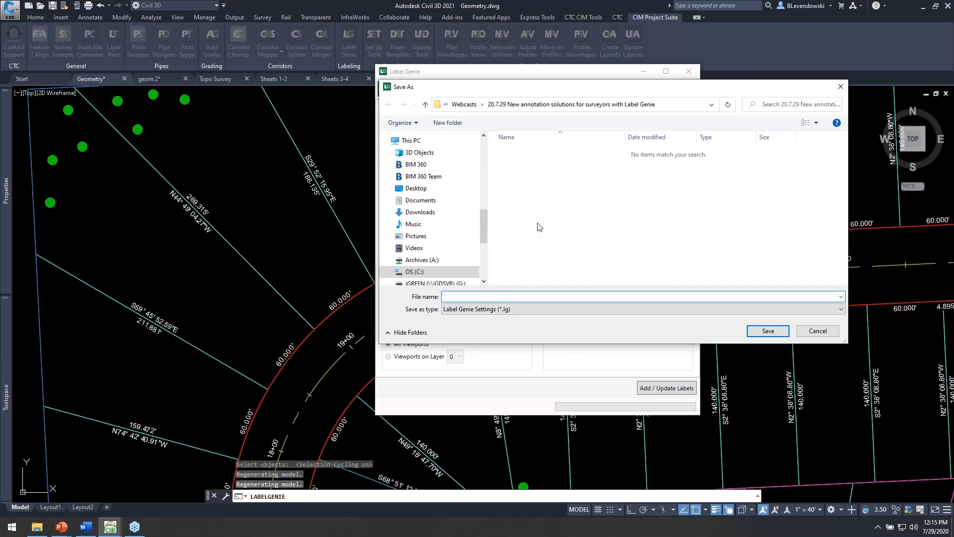
pyautogui.write('Boundary and ROW Segment')
pyautogui.press('Return')
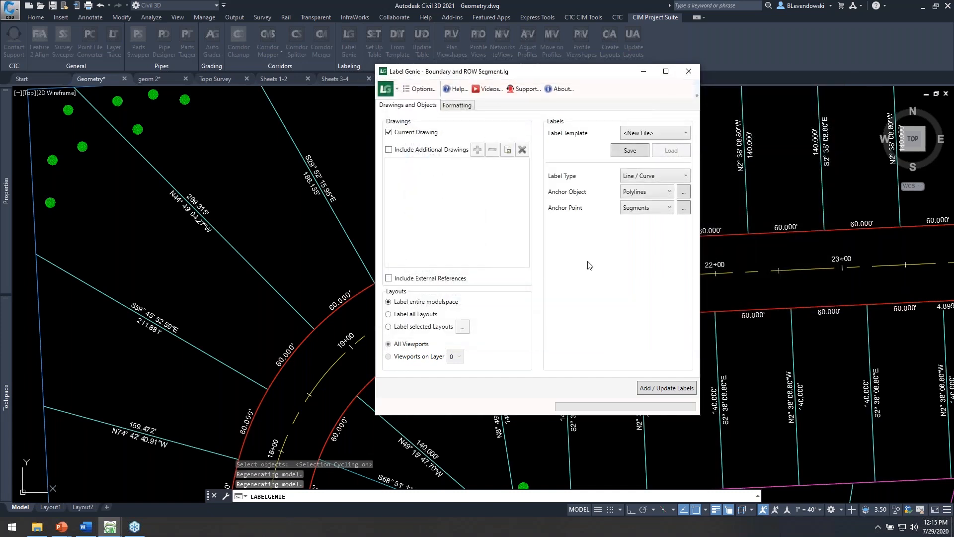
# Open Boundary and ROW Segment.lg from the project folder in Notepad++, examine its saved settings, and return to Label Genie, declining the editor update.
pyautogui.click(38, 527)
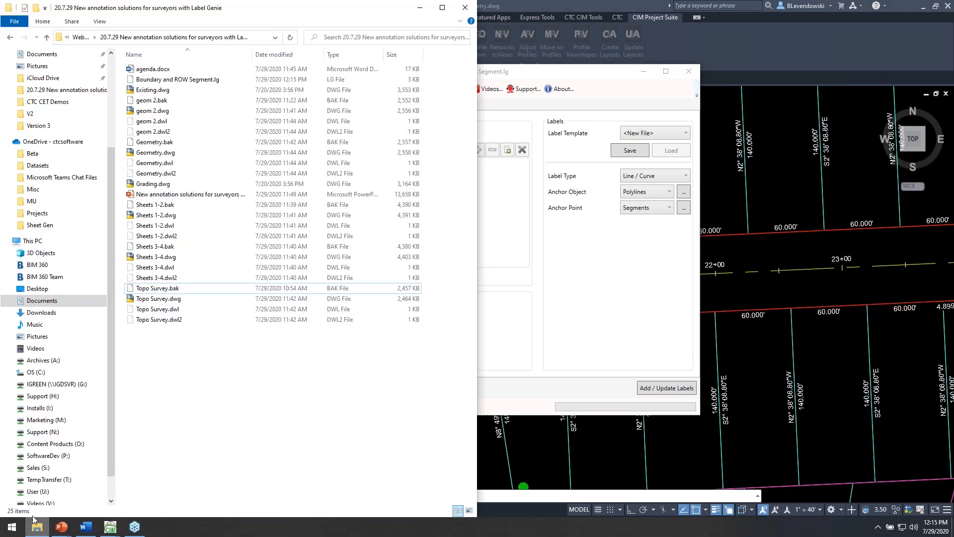
pyautogui.click(167, 81)
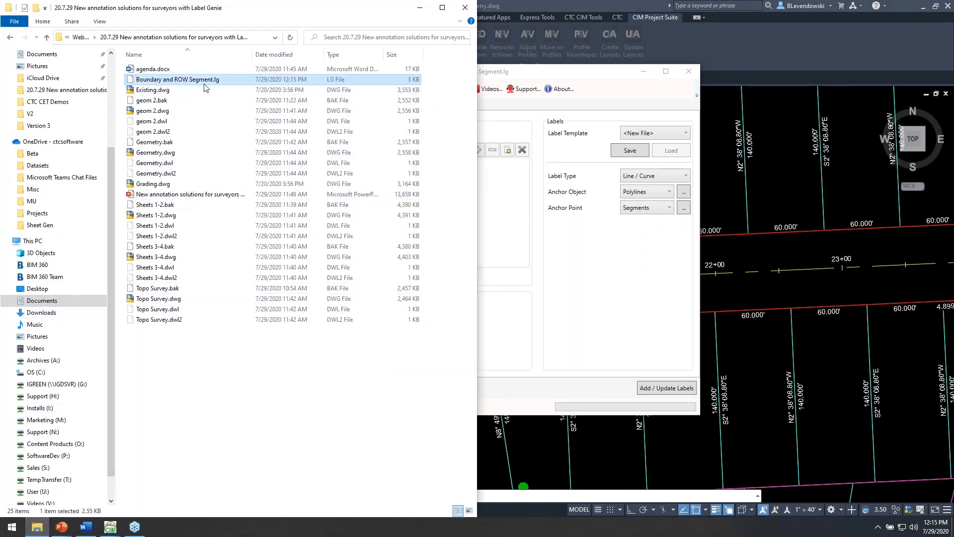
pyautogui.rightClick(180, 81)
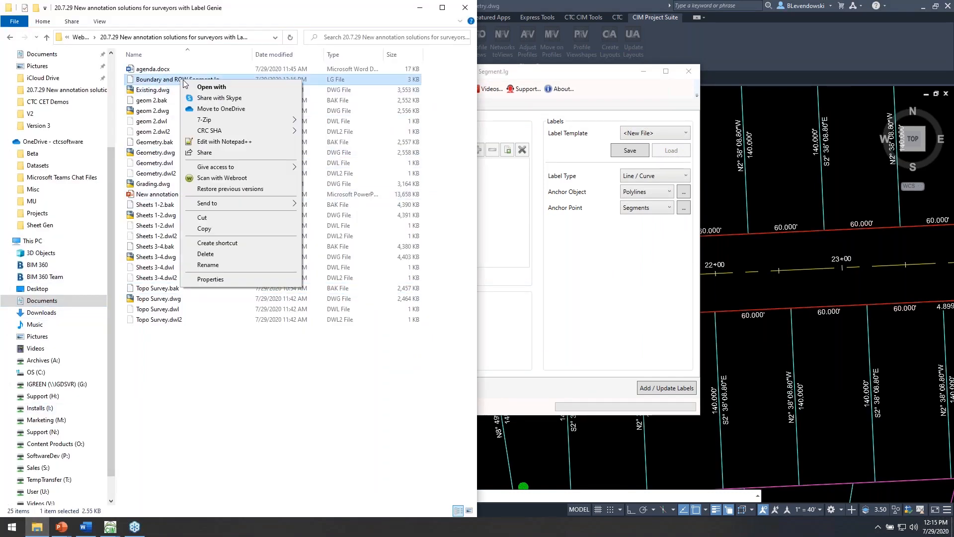
pyautogui.click(219, 143)
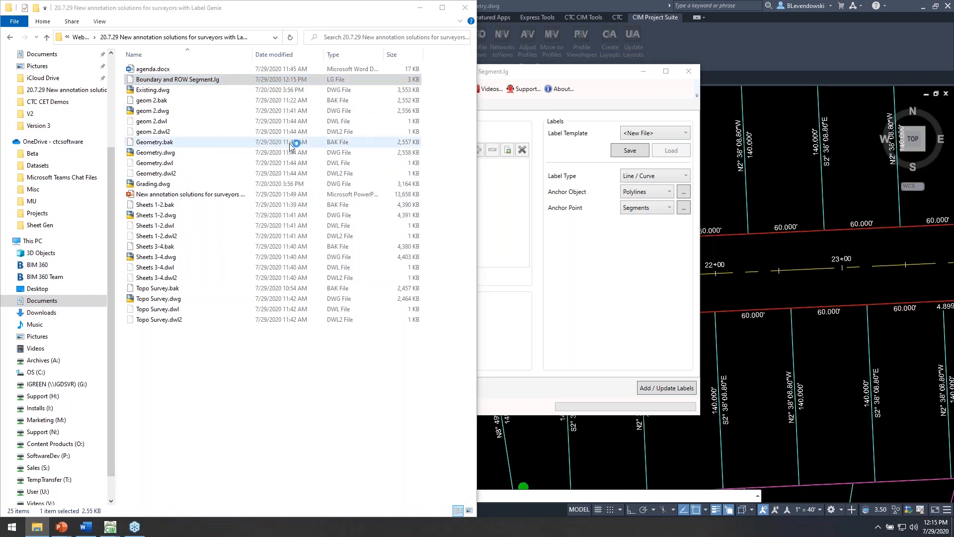
pyautogui.moveTo(0, 8); pyautogui.dragTo(328, 0)
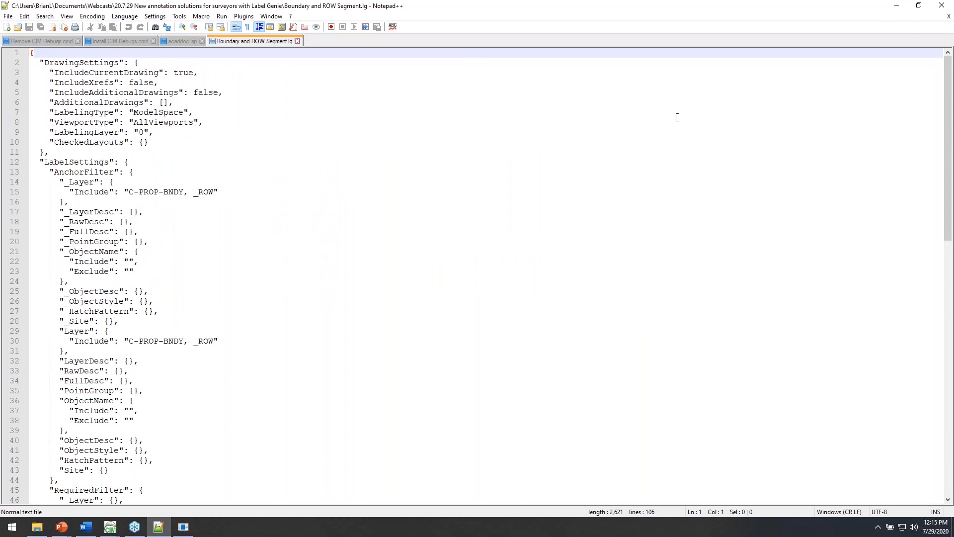
pyautogui.click(942, 4)
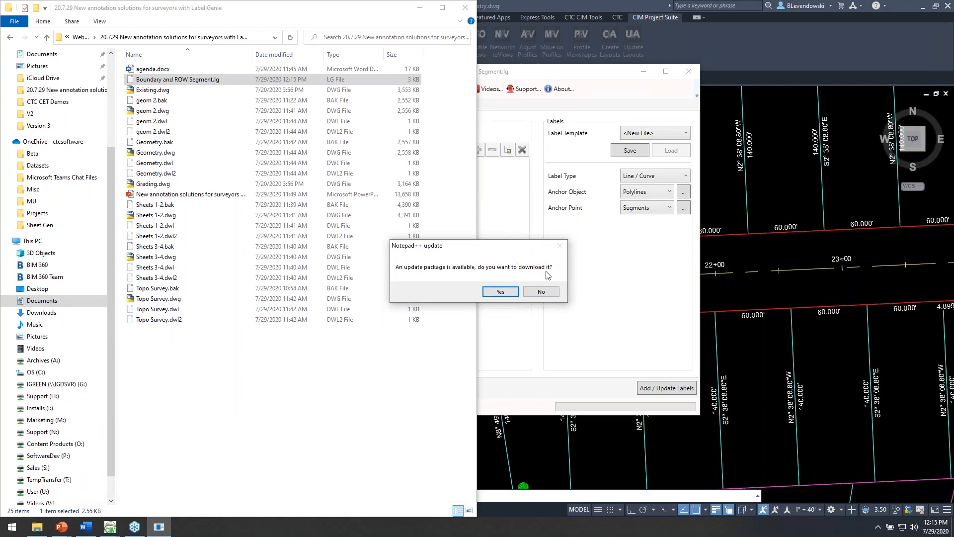
pyautogui.click(541, 291)
pyautogui.click(576, 283)
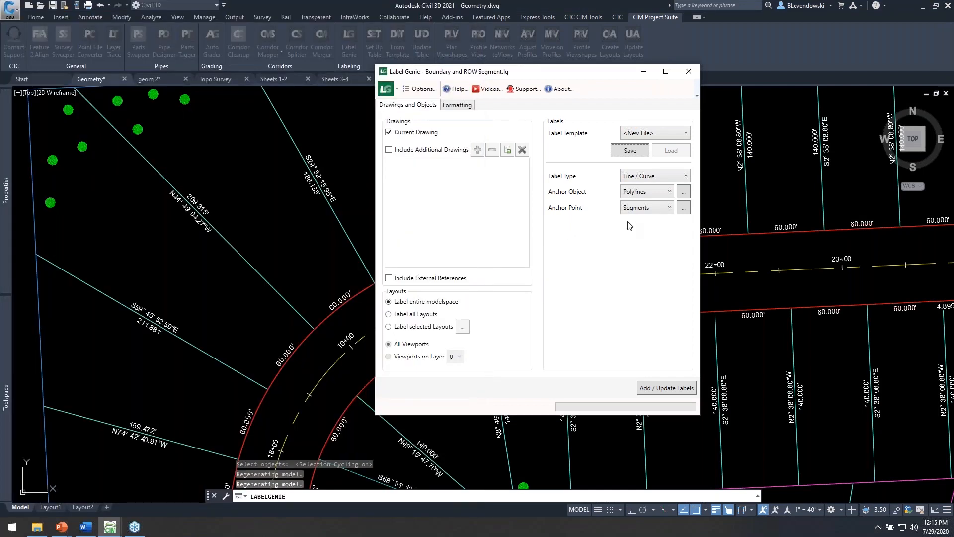
# Review the available label templates and the Labeling Templates Path in the Label Genie options.
pyautogui.click(661, 135)
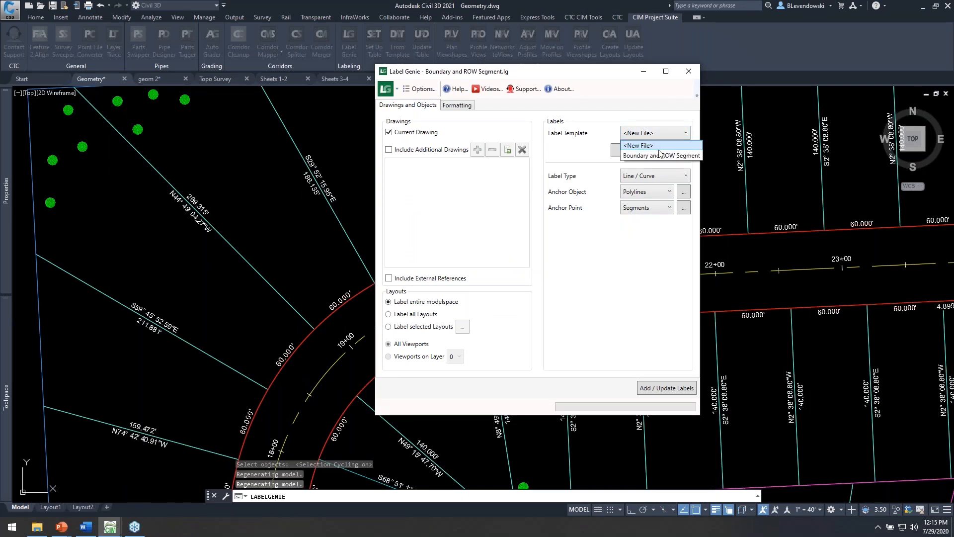
pyautogui.click(619, 94)
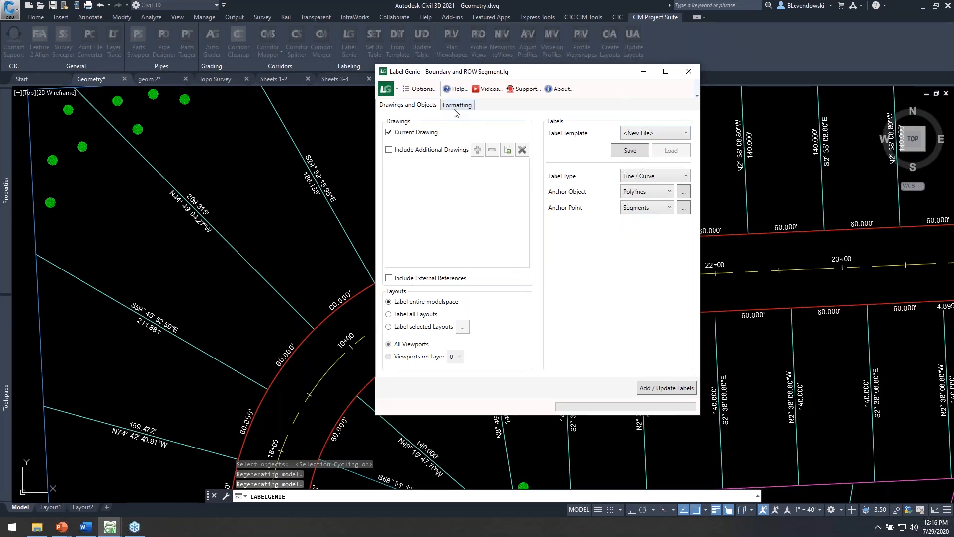
pyautogui.click(419, 89)
pyautogui.moveTo(516, 221); pyautogui.dragTo(467, 236)
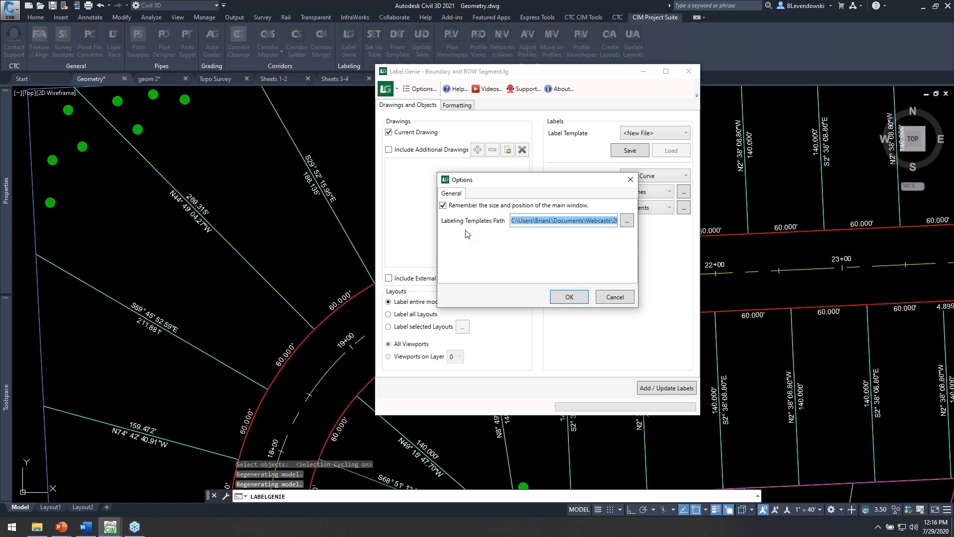
pyautogui.click(567, 297)
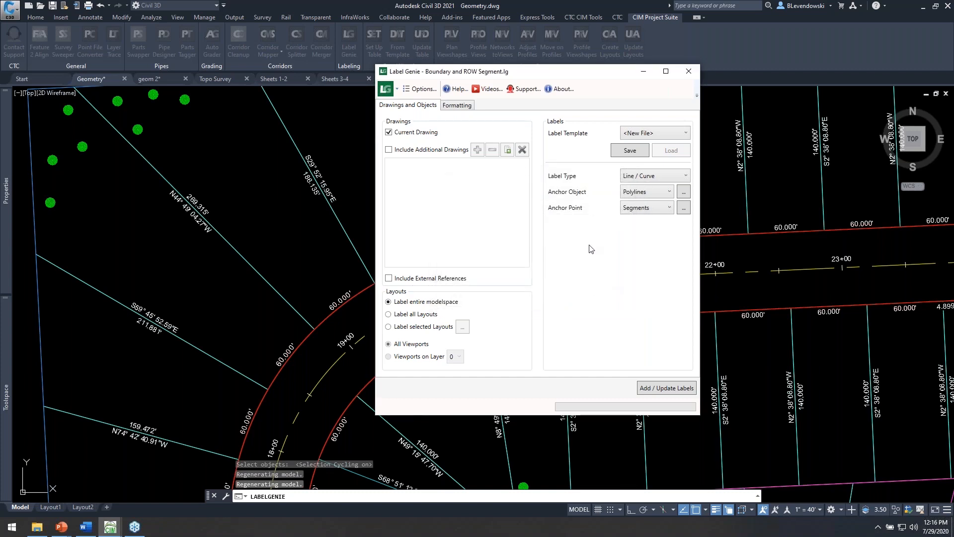
# Add the line and curve labels to the property boundary and right-of-way polylines, confirming the addition and dismissing the status report.
pyautogui.click(457, 105)
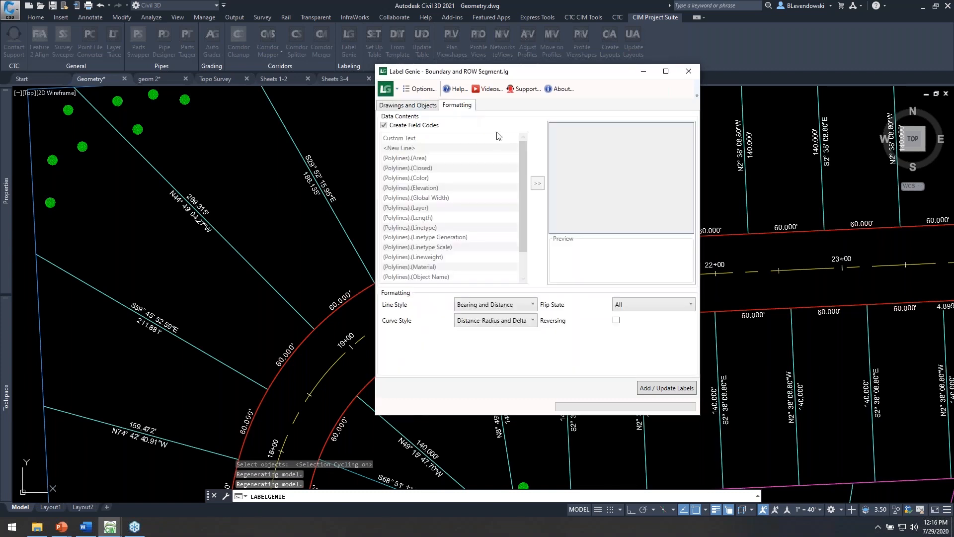
pyautogui.click(660, 390)
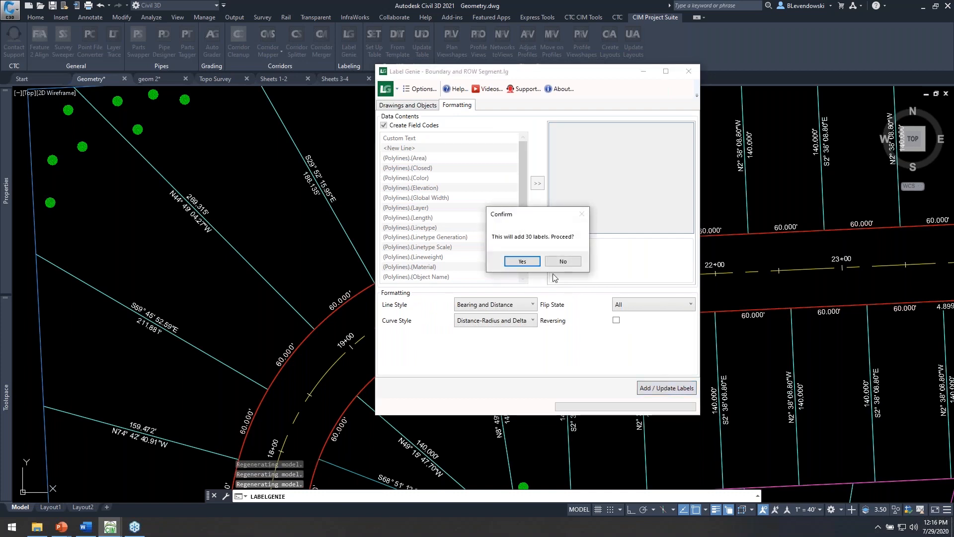
pyautogui.click(522, 262)
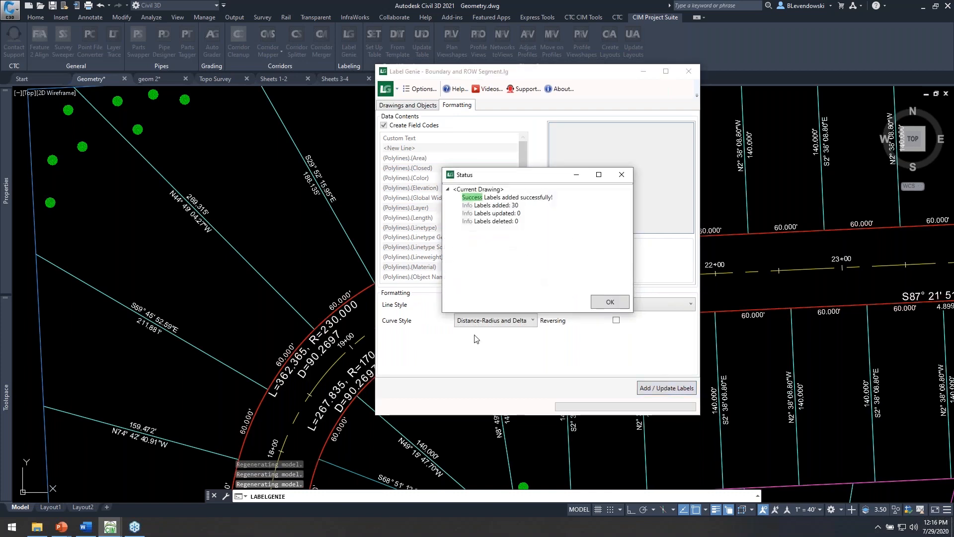
pyautogui.click(609, 303)
# Slide the 941.654' label along the northern right-of-way line from station 25+00 to about station 24+00.
pyautogui.moveTo(689, 363); pyautogui.dragTo(269, 374, button='middle')
pyautogui.scroll(2, 683, 258)
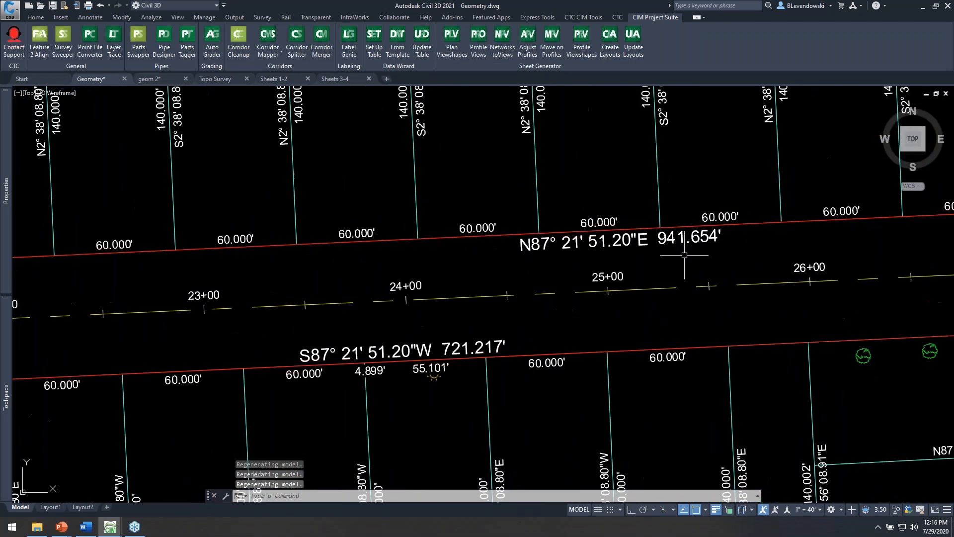
pyautogui.scroll(-2, 622, 305)
pyautogui.moveTo(596, 226)
pyautogui.mouseDown(button='middle')
pyautogui.moveTo(673, 308)
pyautogui.moveTo(607, 204)
pyautogui.mouseUp(button='middle')
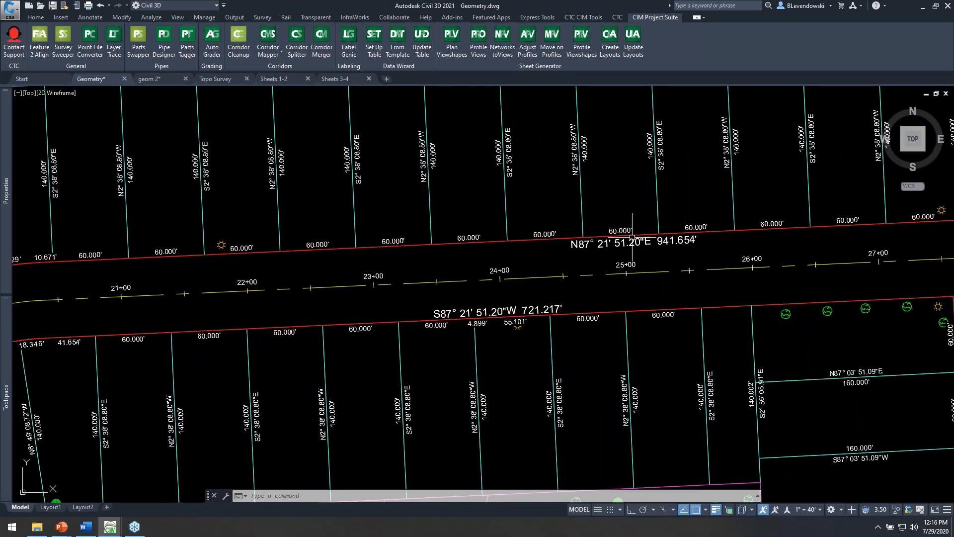
pyautogui.scroll(1, 636, 241)
pyautogui.click(642, 244)
pyautogui.click(634, 254)
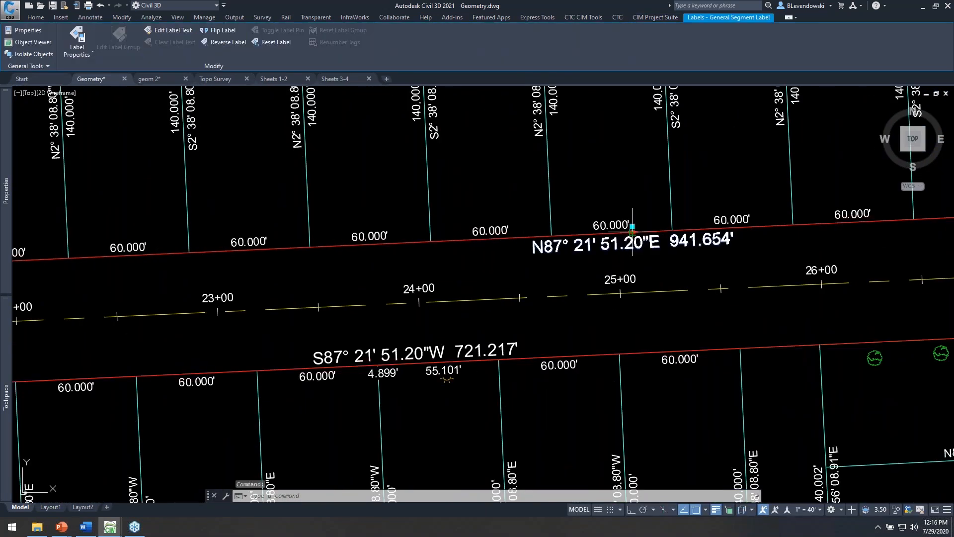
pyautogui.click(416, 267)
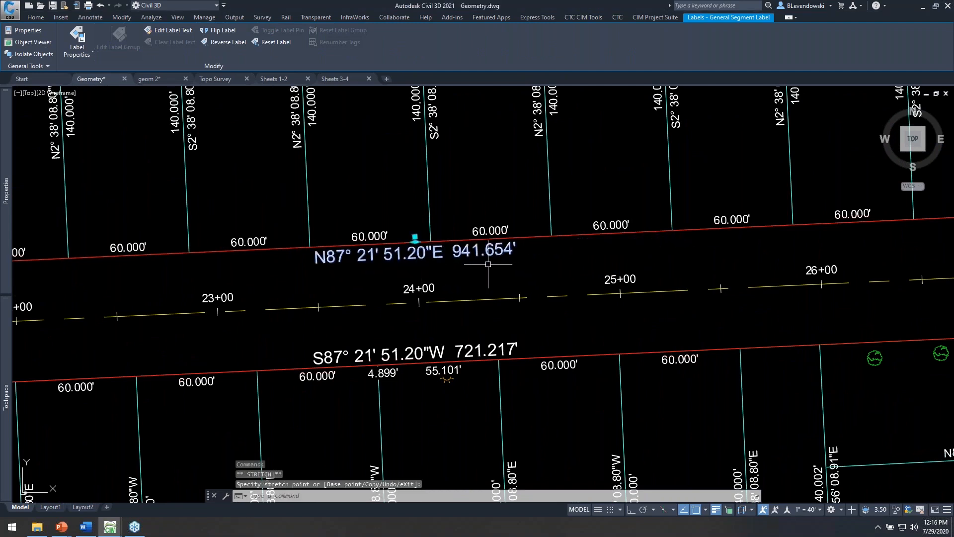
# Examine the segment and curve labels along the right-of-way and surrounding lots, and deselect the moved label.
pyautogui.scroll(-1, 492, 264)
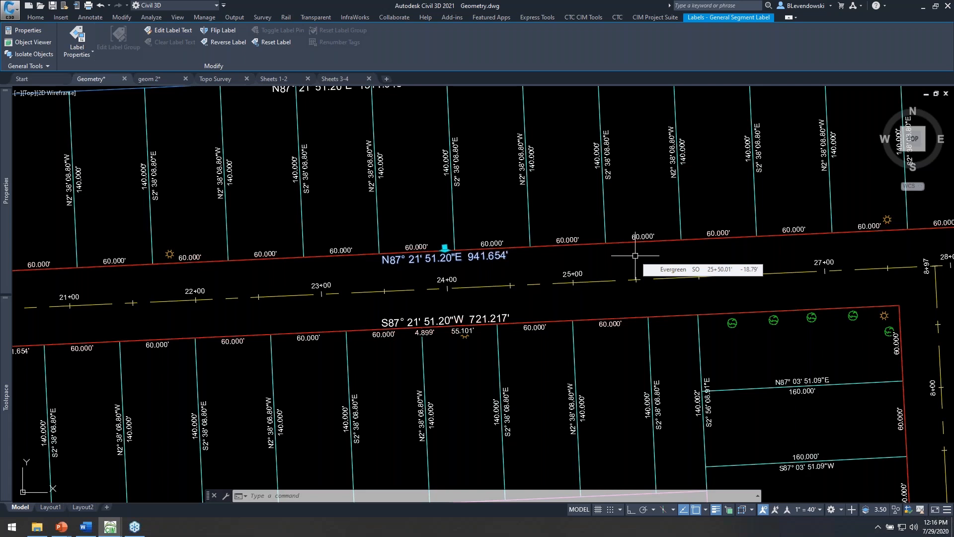
pyautogui.moveTo(689, 290); pyautogui.dragTo(565, 242, button='middle')
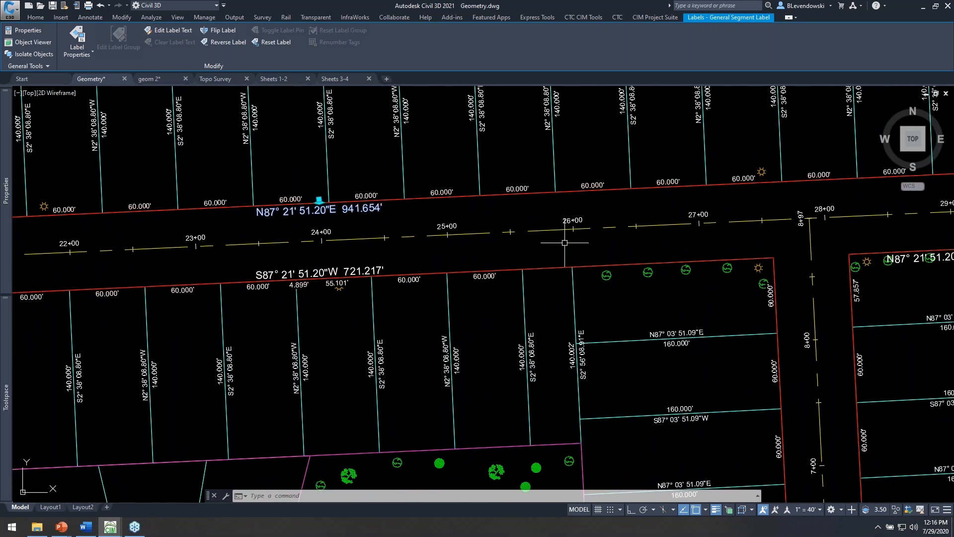
pyautogui.moveTo(468, 354)
pyautogui.mouseDown(button='middle')
pyautogui.moveTo(510, 291)
pyautogui.moveTo(526, 239)
pyautogui.mouseUp(button='middle')
pyautogui.scroll(-2, 447, 283)
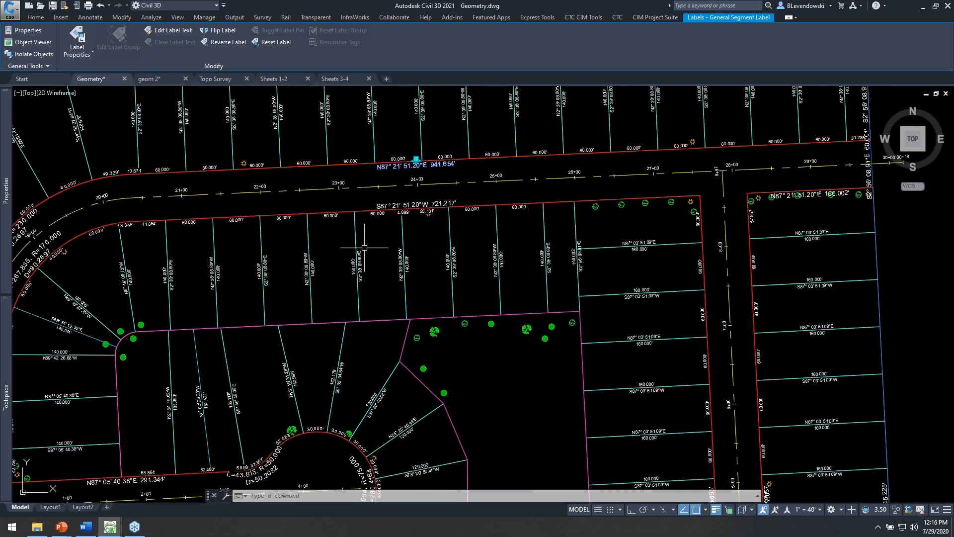
pyautogui.moveTo(364, 247); pyautogui.dragTo(526, 326, button='middle')
pyautogui.press('Escape')
pyautogui.press('Escape')
pyautogui.scroll(2, 415, 243)
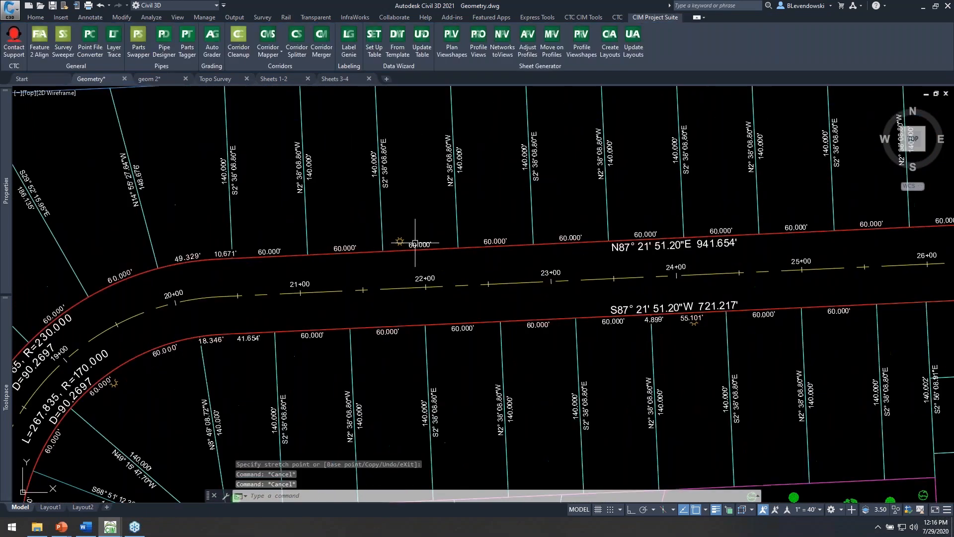
# Reopen Label Genie and replace the polyline layer filter with _SIDE LOT LINES by picking a side lot line in the drawing.
pyautogui.write('lab')
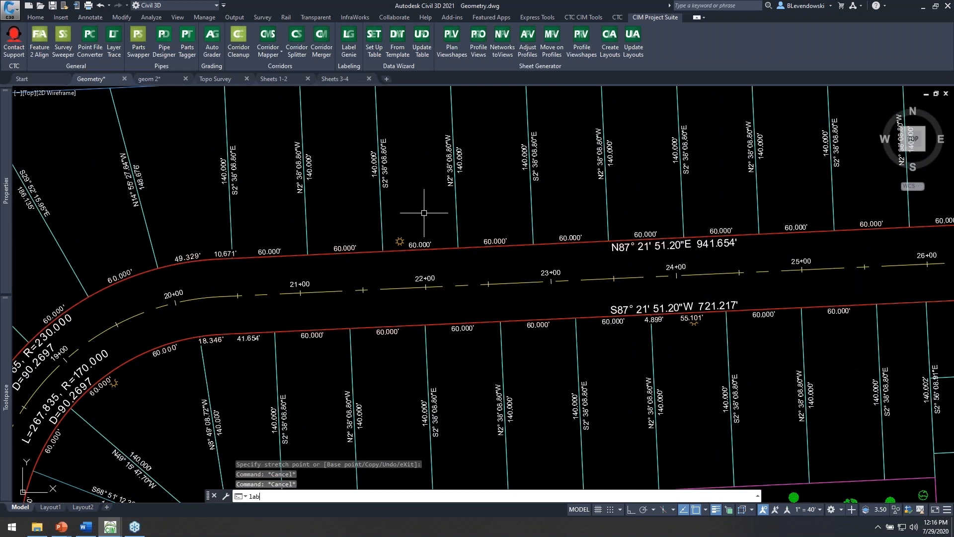
pyautogui.write('el')
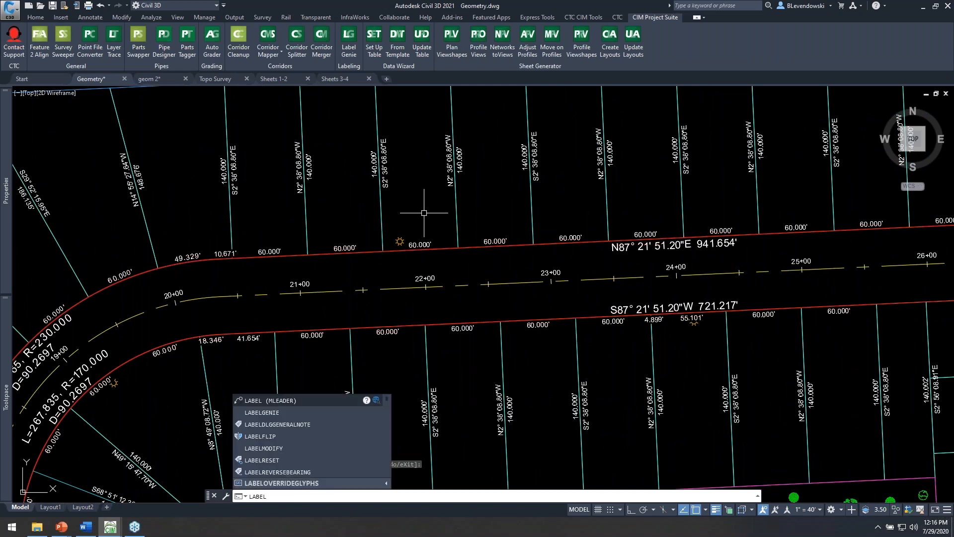
pyautogui.write('g')
pyautogui.press('Return')
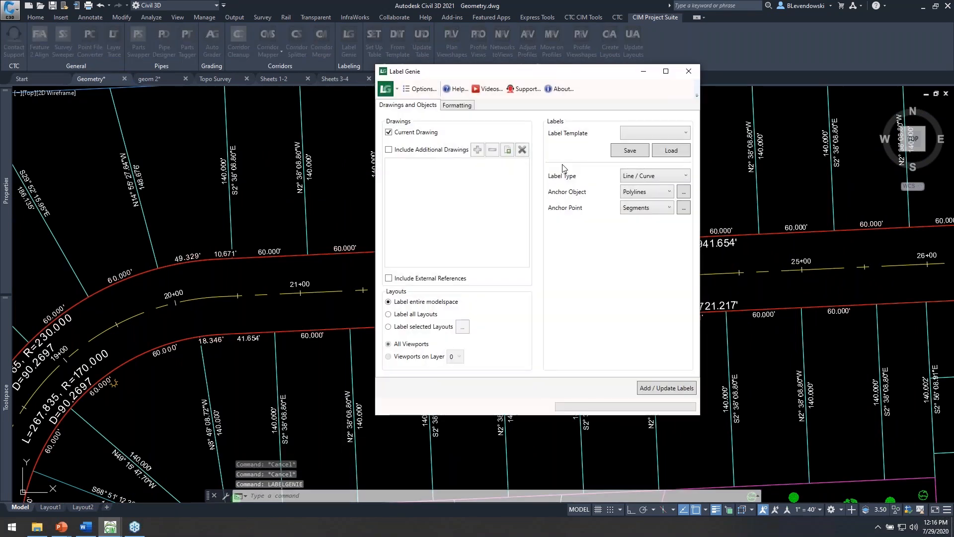
pyautogui.click(684, 192)
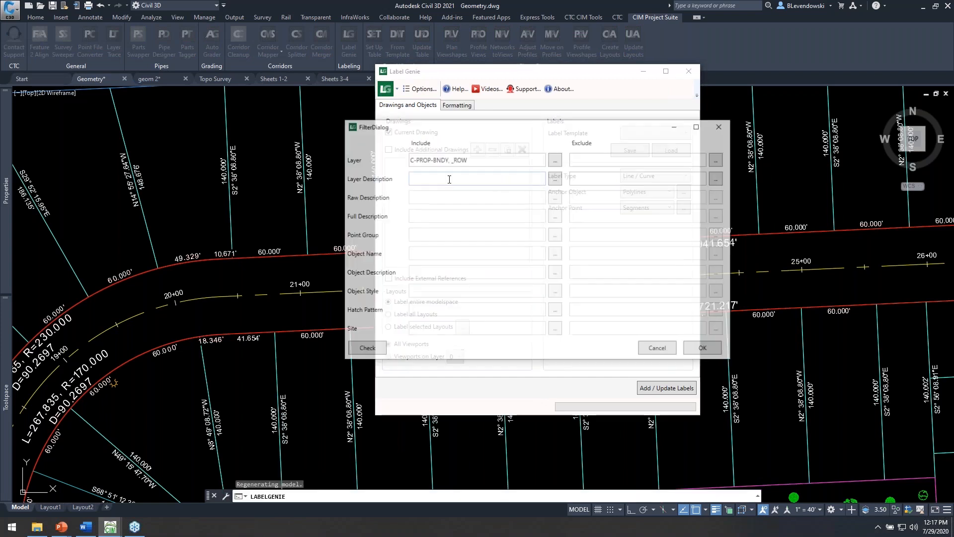
pyautogui.moveTo(487, 157); pyautogui.dragTo(294, 148)
pyautogui.press('Delete')
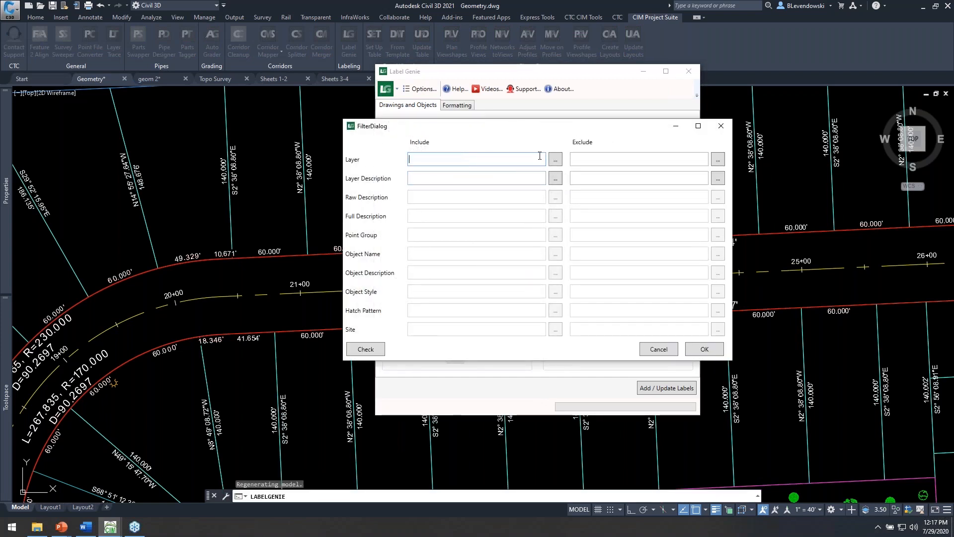
pyautogui.click(555, 159)
pyautogui.click(457, 202)
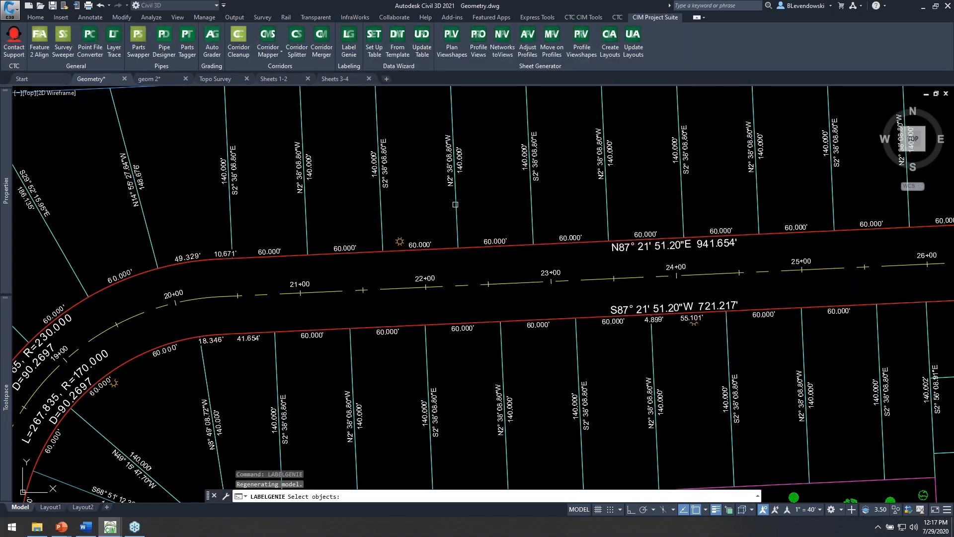
pyautogui.click(704, 349)
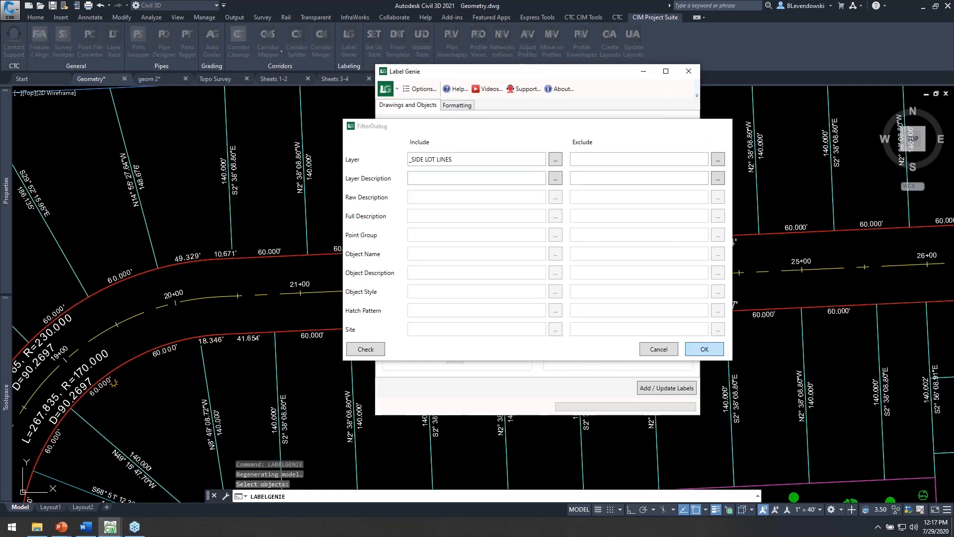
# Format the side lot labels with line style Bearing over Distance, curve style Distance over Radius and flip state None.
pyautogui.click(457, 105)
pyautogui.click(512, 307)
pyautogui.click(507, 337)
pyautogui.click(506, 320)
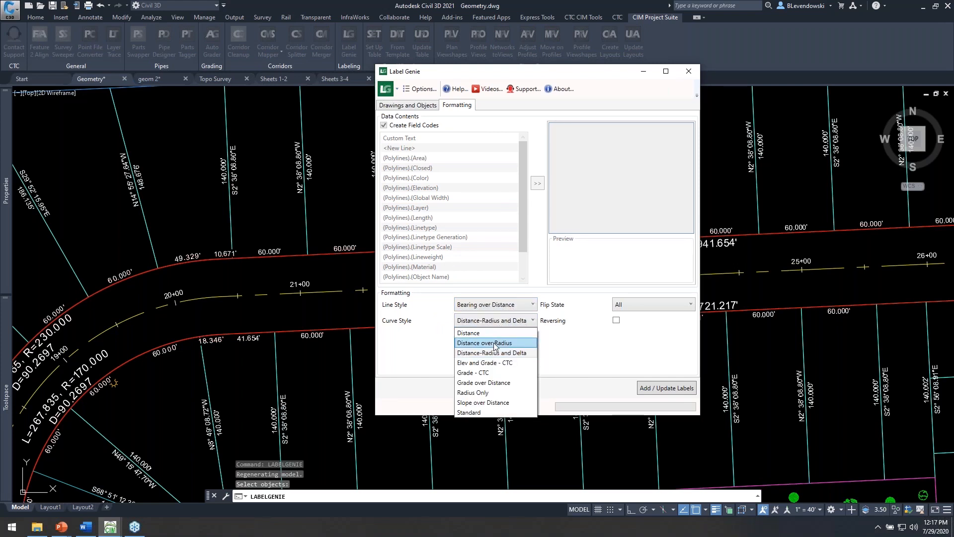
pyautogui.click(495, 343)
pyautogui.click(653, 305)
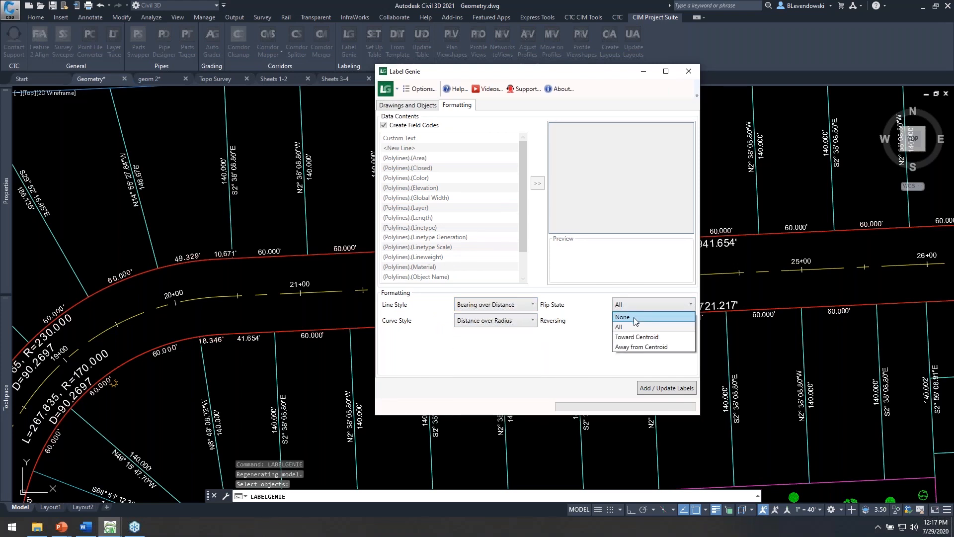
pyautogui.click(634, 317)
# Save the settings as a new label template named Side Lot Segments and close Label Genie.
pyautogui.click(412, 107)
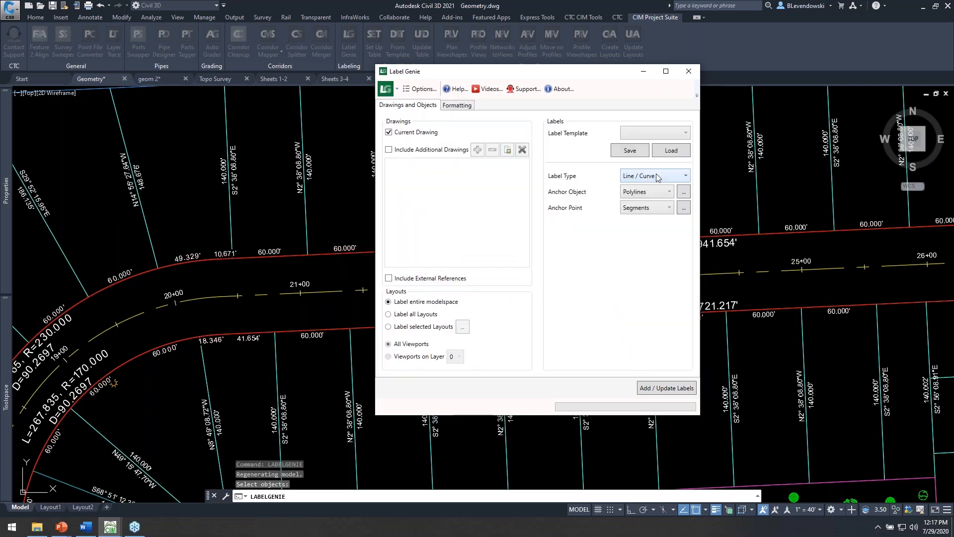
pyautogui.click(648, 135)
pyautogui.click(659, 147)
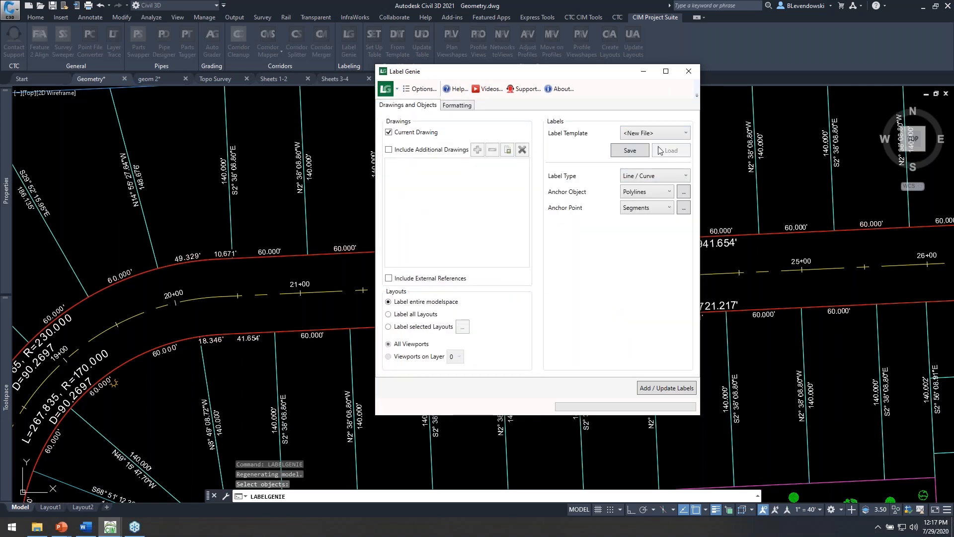
pyautogui.click(629, 150)
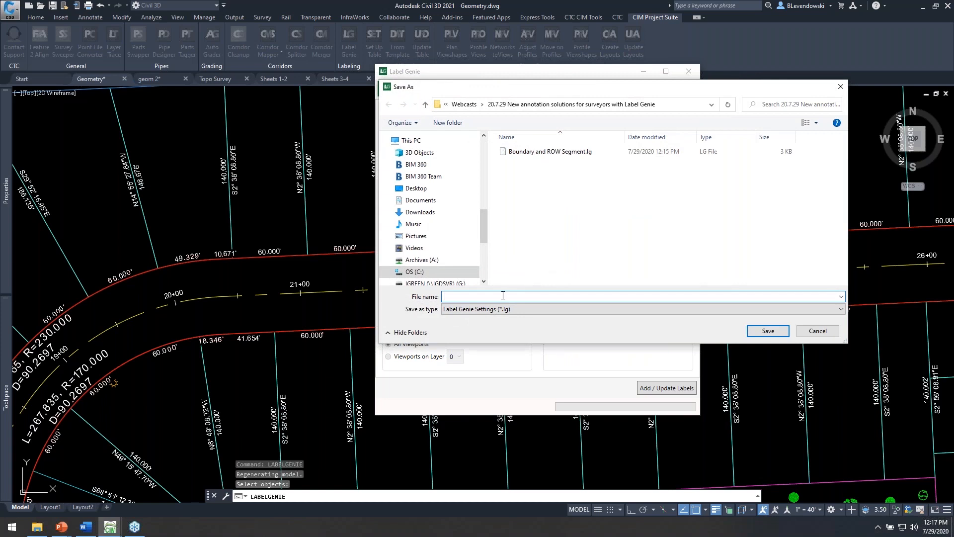
pyautogui.write('Side Lot Segments')
pyautogui.press('Return')
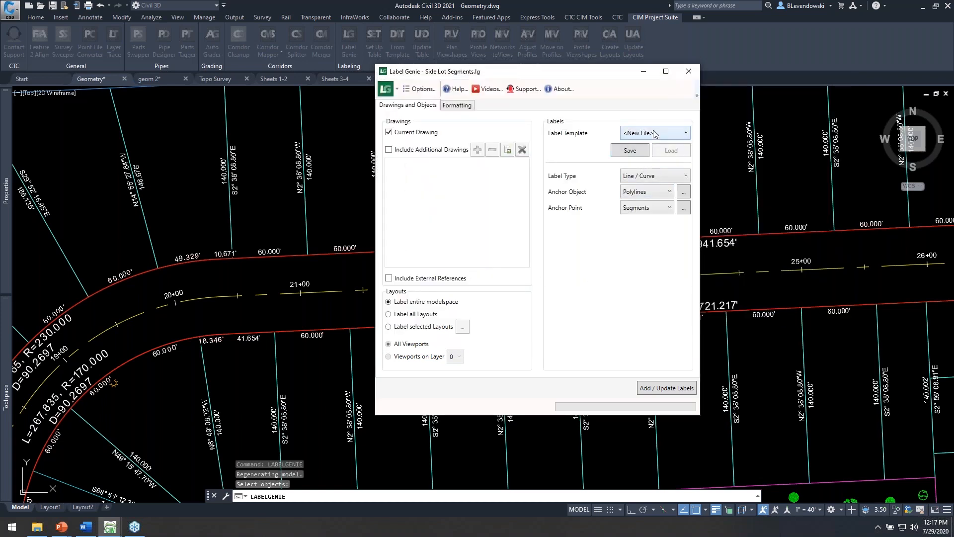
pyautogui.click(688, 71)
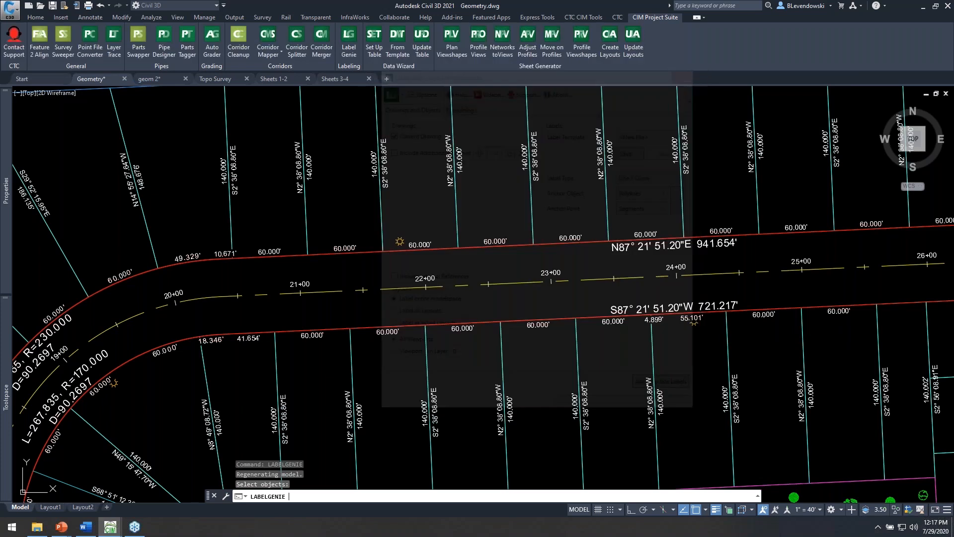
# Switch to the geom 2 drawing, start Label Genie and load the Side Lot Segments template.
pyautogui.moveTo(534, 179)
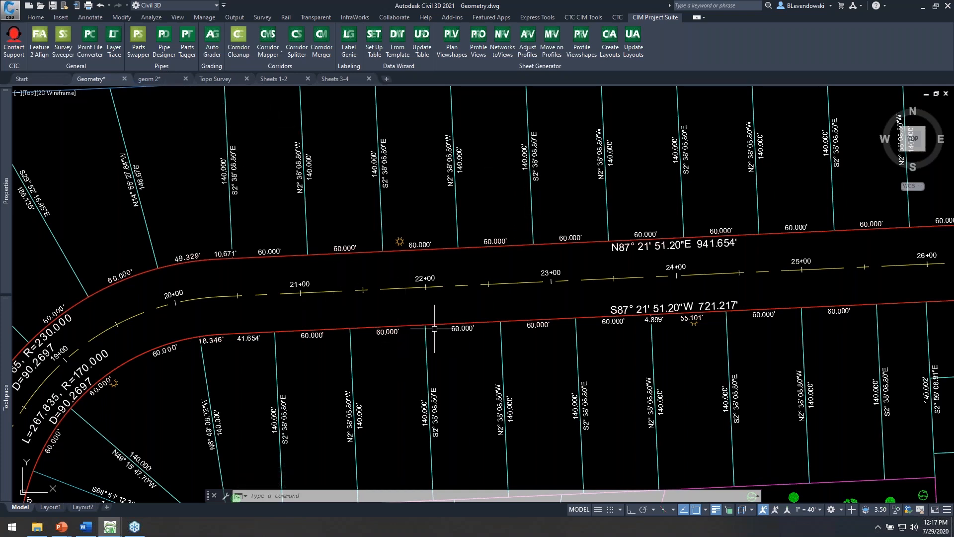
pyautogui.click(164, 81)
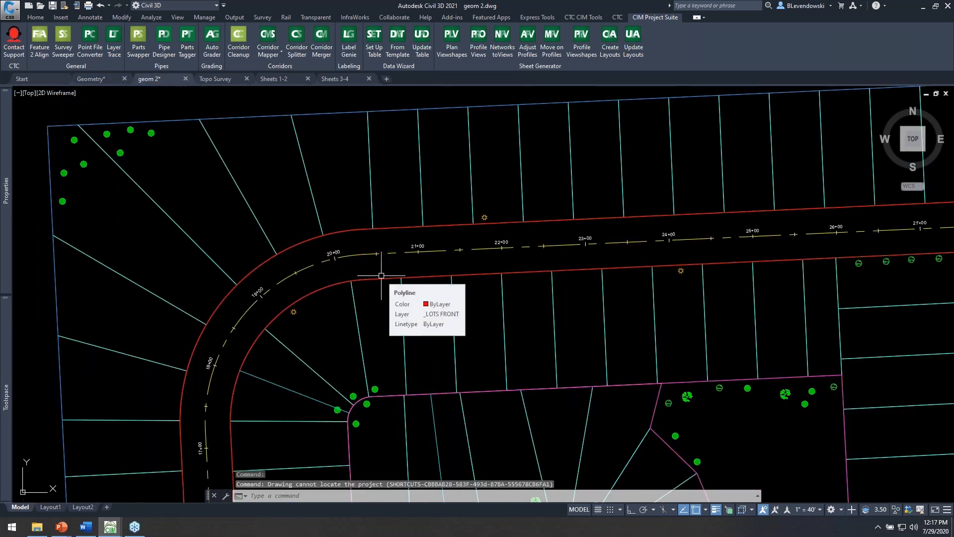
pyautogui.write('labelgenie')
pyautogui.press('Return')
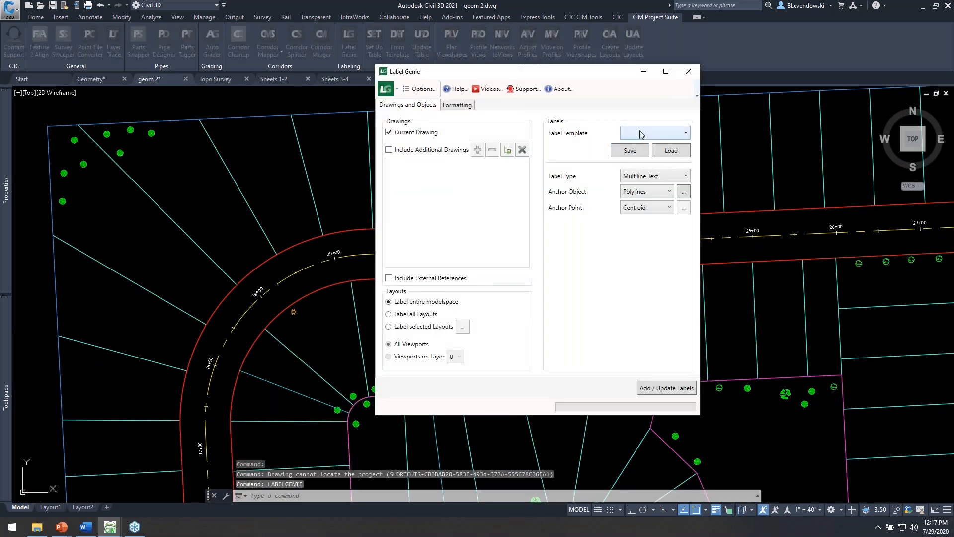
pyautogui.click(641, 133)
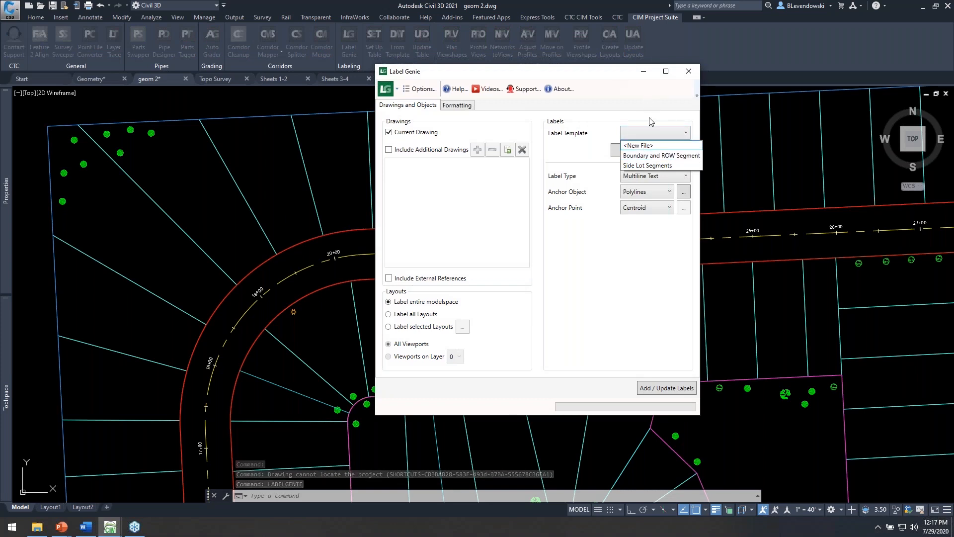
pyautogui.click(648, 165)
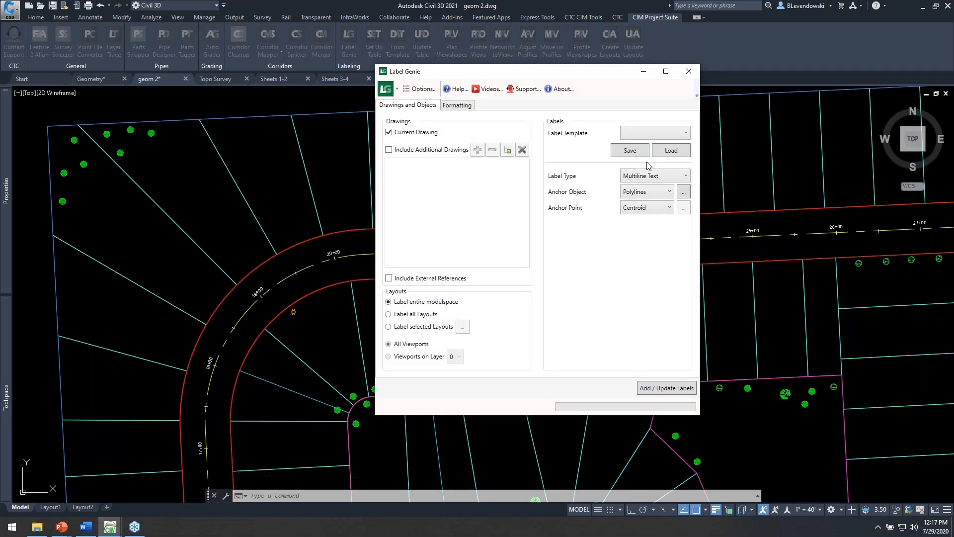
pyautogui.click(671, 152)
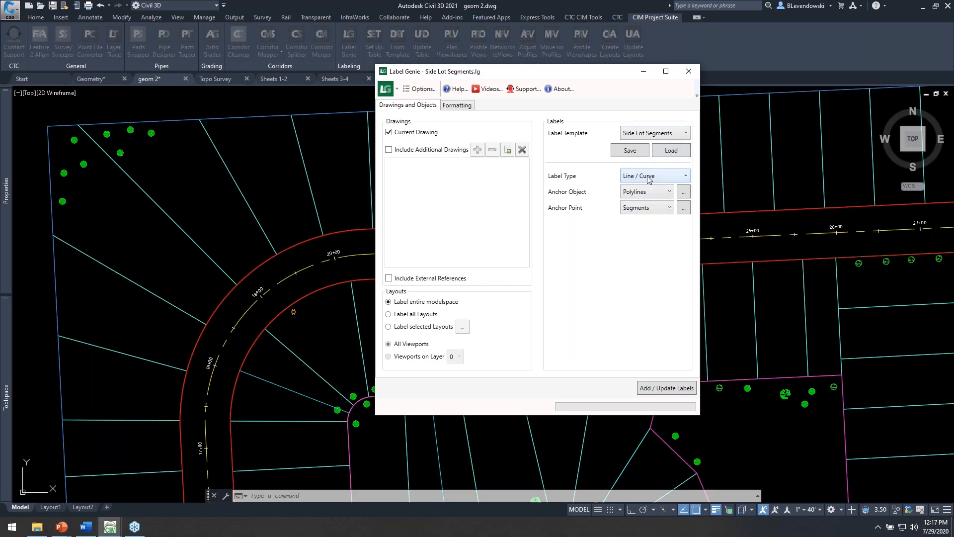
# Check the loaded template's layer filter and formatting, and add the side lot labels, confirming the addition and dismissing the status report.
pyautogui.click(684, 192)
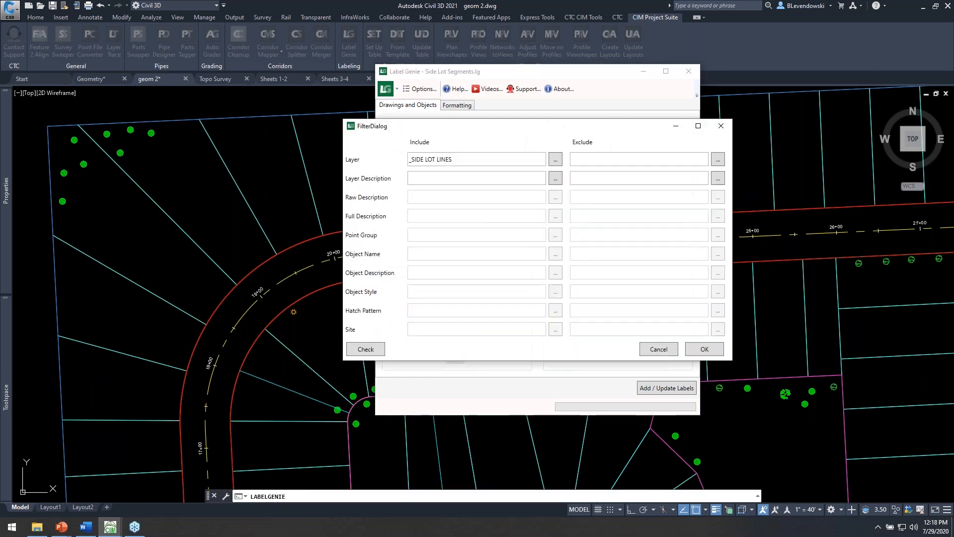
pyautogui.click(697, 350)
pyautogui.click(459, 106)
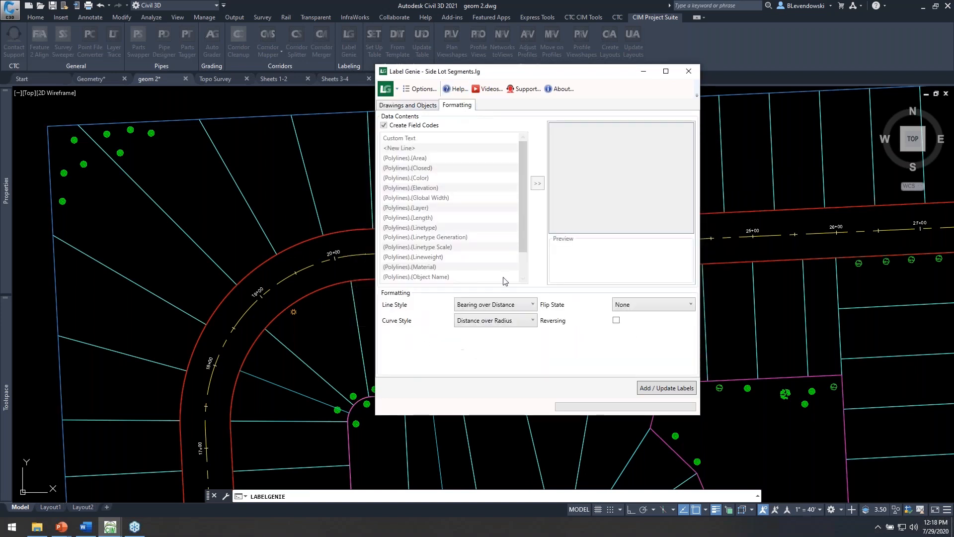
pyautogui.click(656, 389)
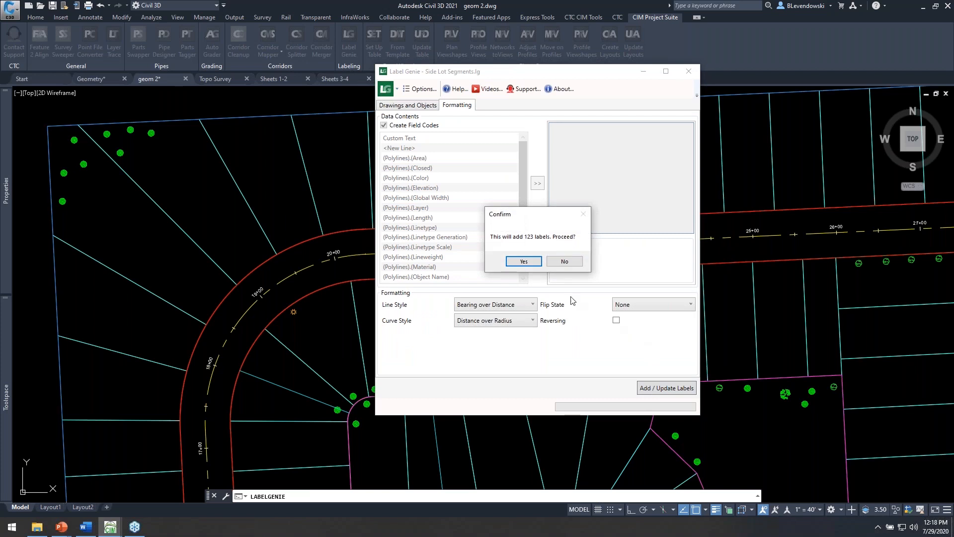
pyautogui.click(524, 262)
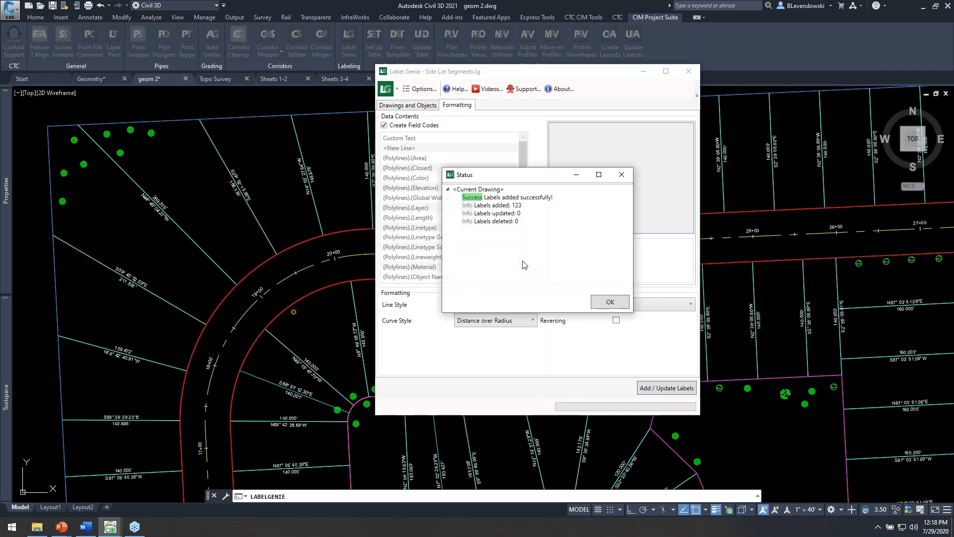
pyautogui.click(609, 301)
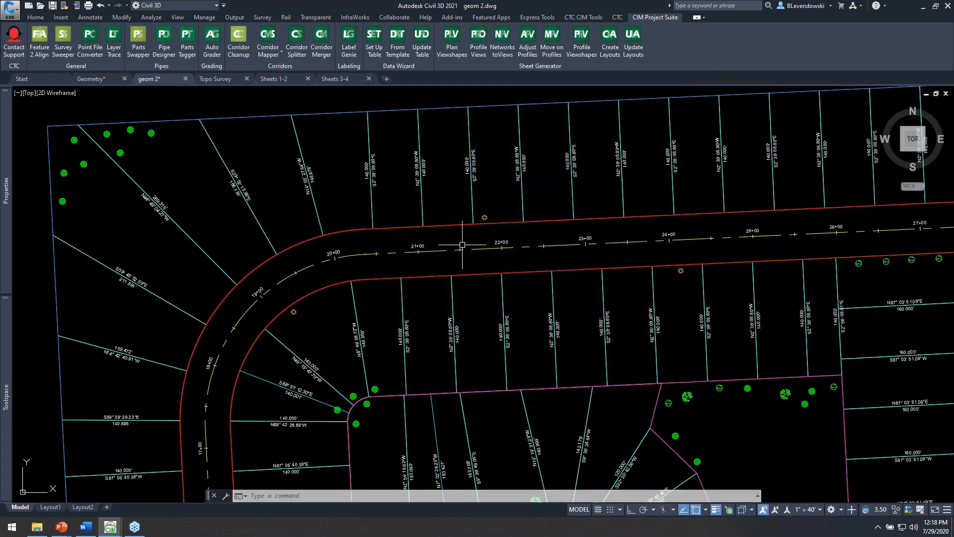
# Start Label Genie again in geom 2 and load the Boundary and ROW Segment template.
pyautogui.click(348, 37)
pyautogui.click(630, 135)
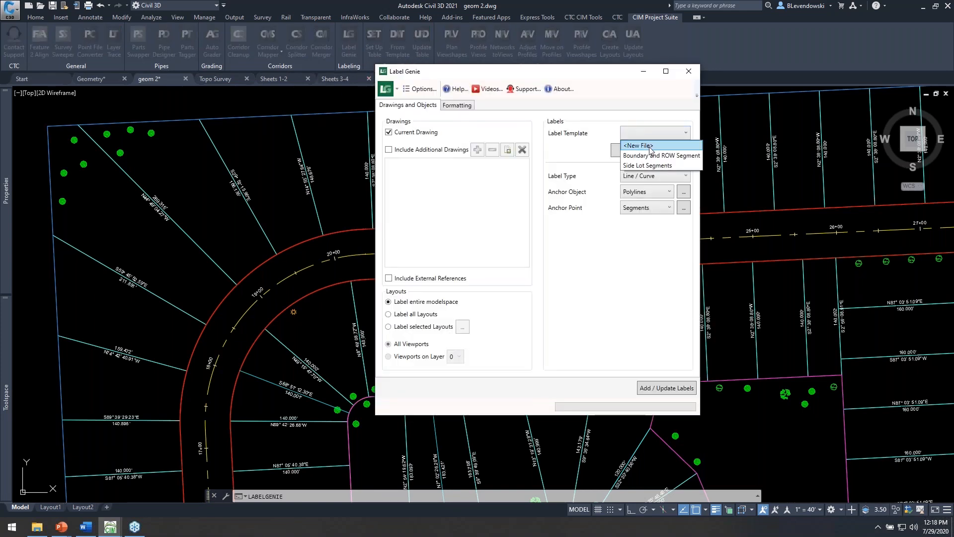
pyautogui.click(647, 155)
pyautogui.click(673, 152)
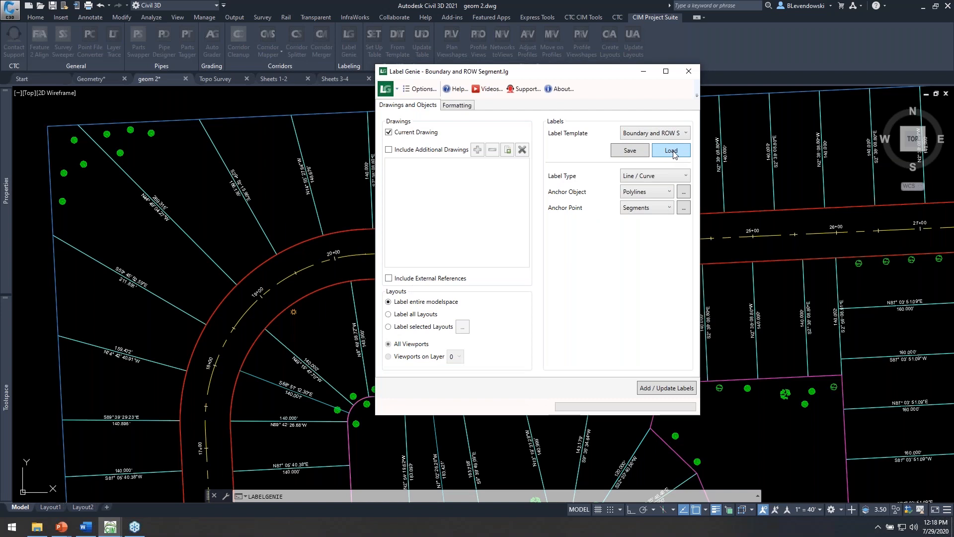
# Add the boundary and right-of-way labels to geom 2, confirming the addition and dismissing the status report.
pyautogui.click(653, 392)
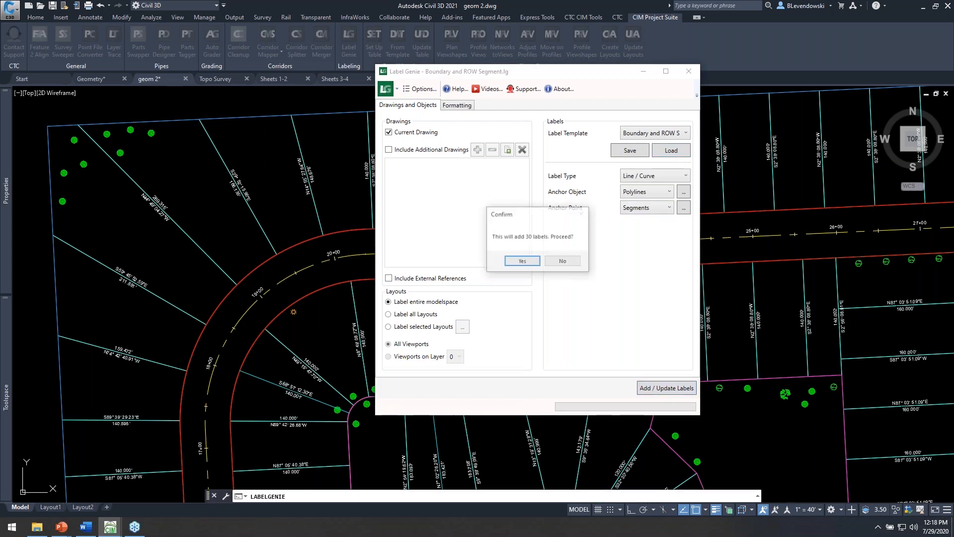
pyautogui.click(522, 261)
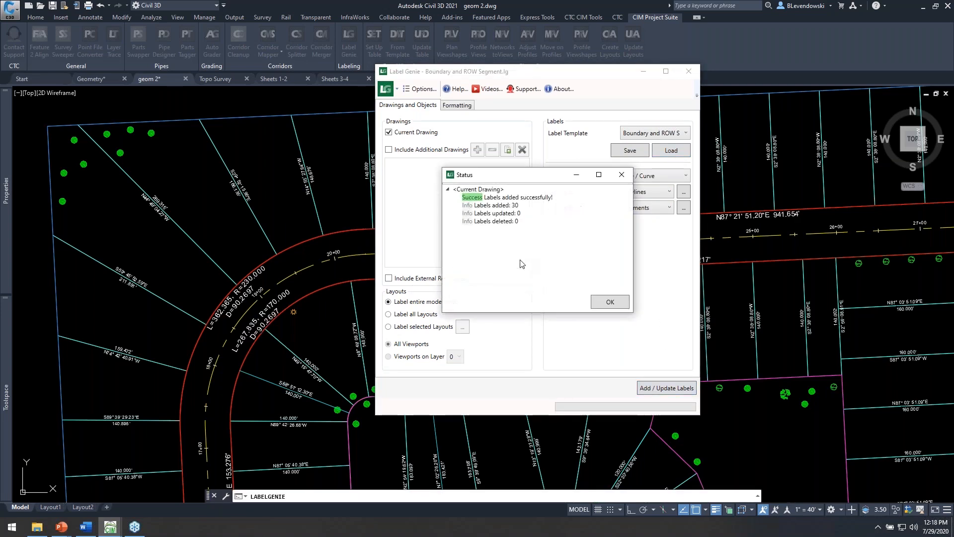
pyautogui.click(621, 304)
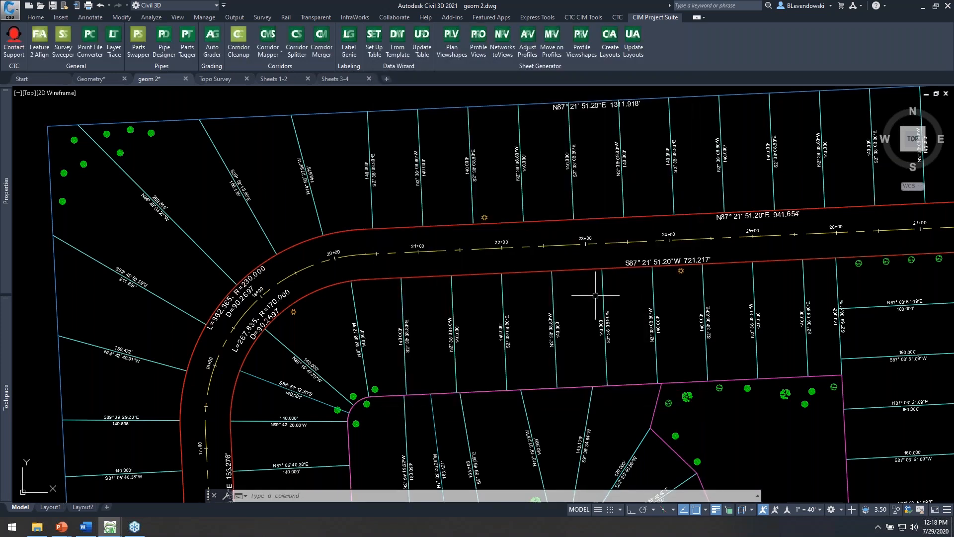
# Restart Label Genie, set the flip state to Away from Centroid and update the boundary and right-of-way labels.
pyautogui.moveTo(376, 265)
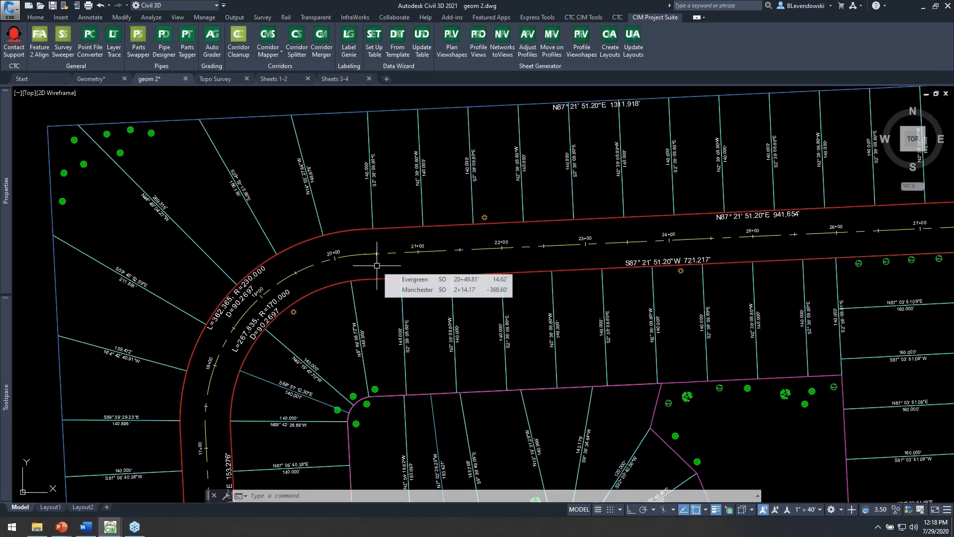
pyautogui.press('Return')
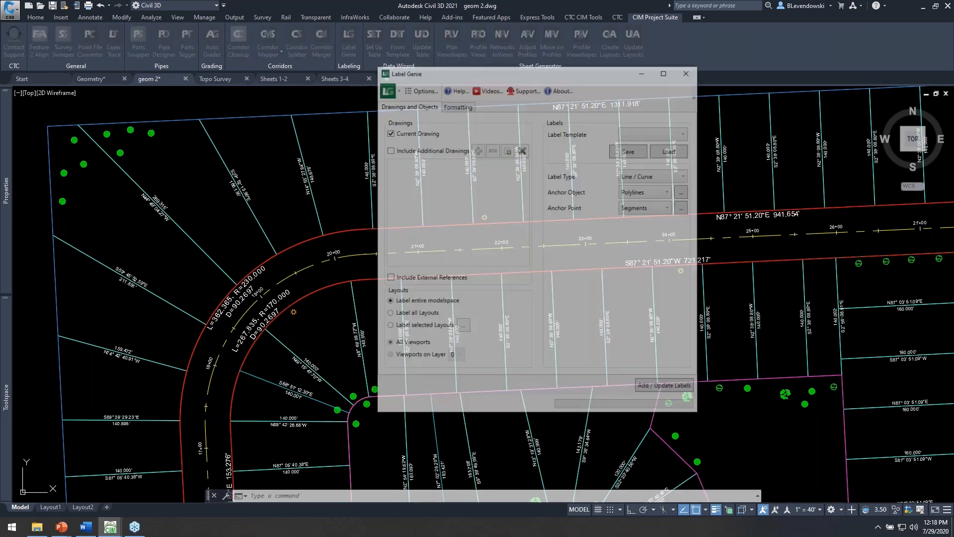
pyautogui.click(455, 106)
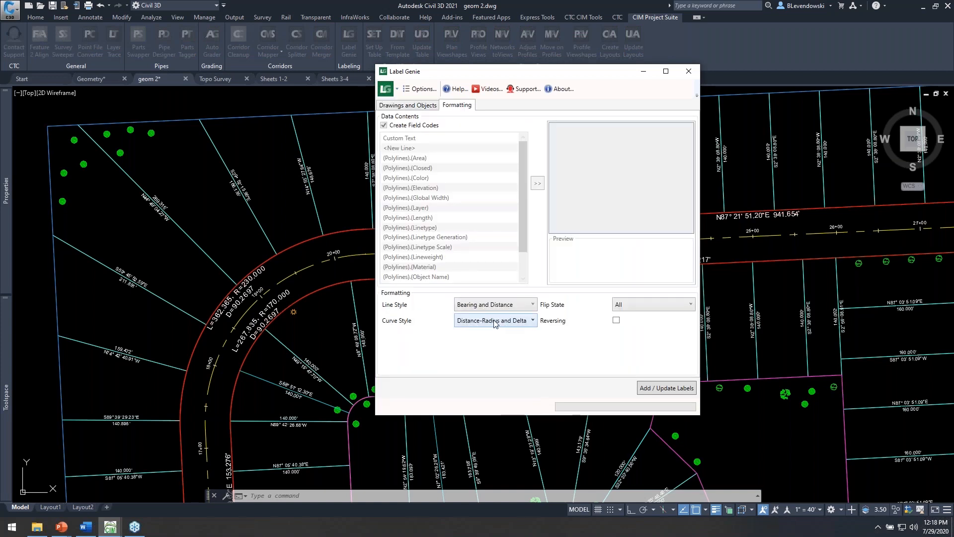
pyautogui.click(632, 304)
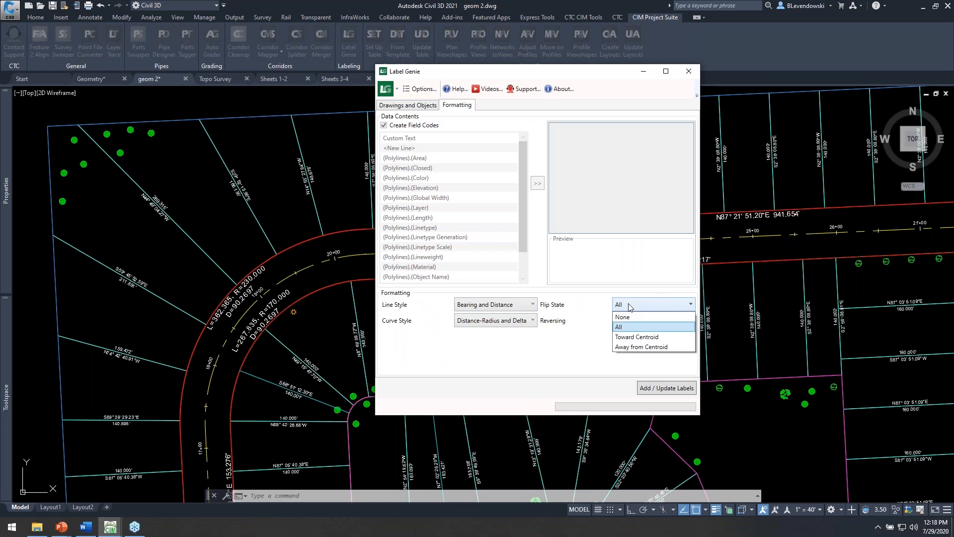
pyautogui.click(636, 347)
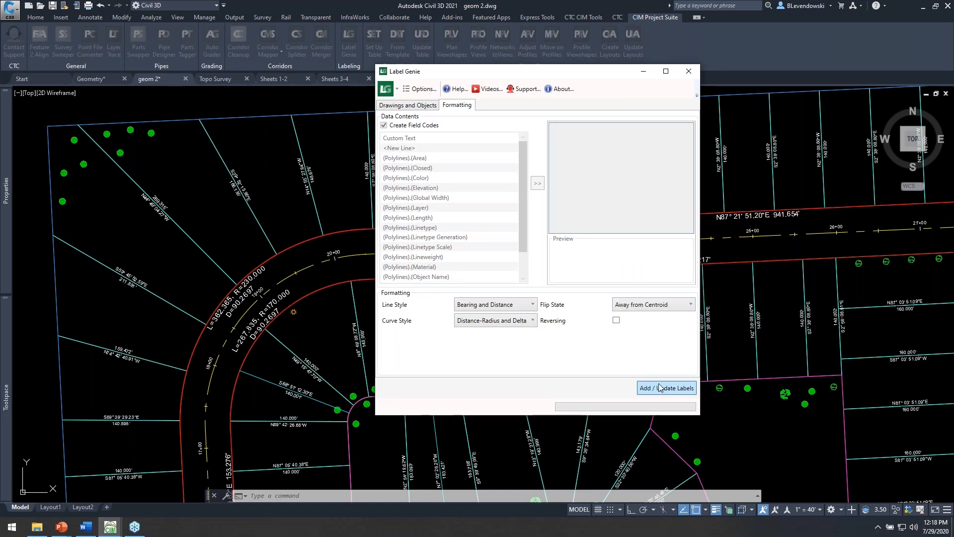
pyautogui.click(660, 388)
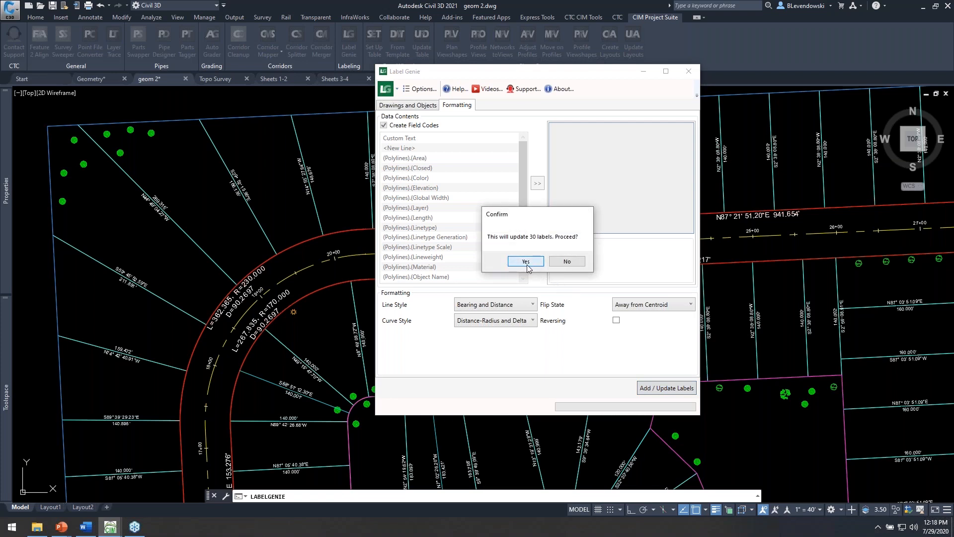
pyautogui.click(526, 261)
pyautogui.click(607, 302)
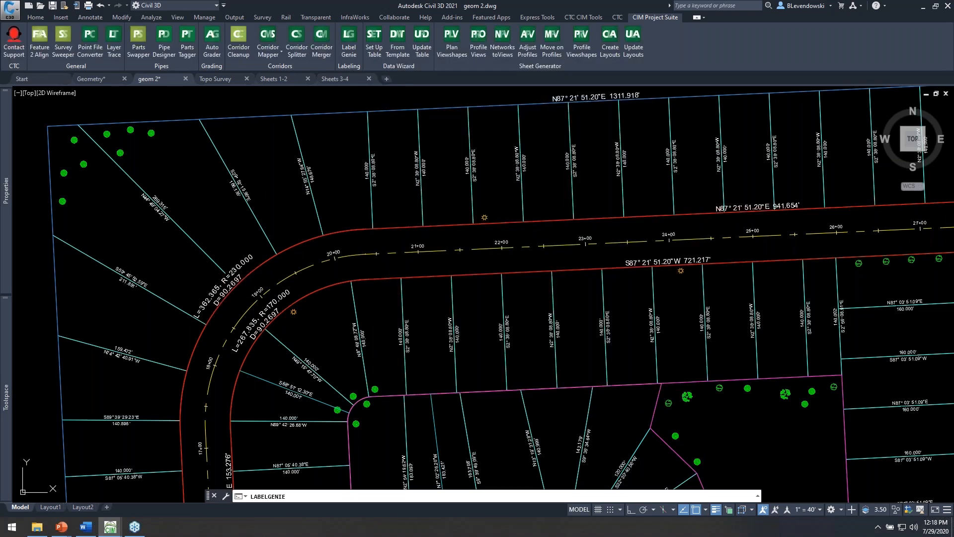
# Examine the placement of the updated boundary and right-of-way labels along the property line and road in geom 2.
pyautogui.moveTo(512, 242); pyautogui.dragTo(448, 278, button='middle')
pyautogui.moveTo(674, 199)
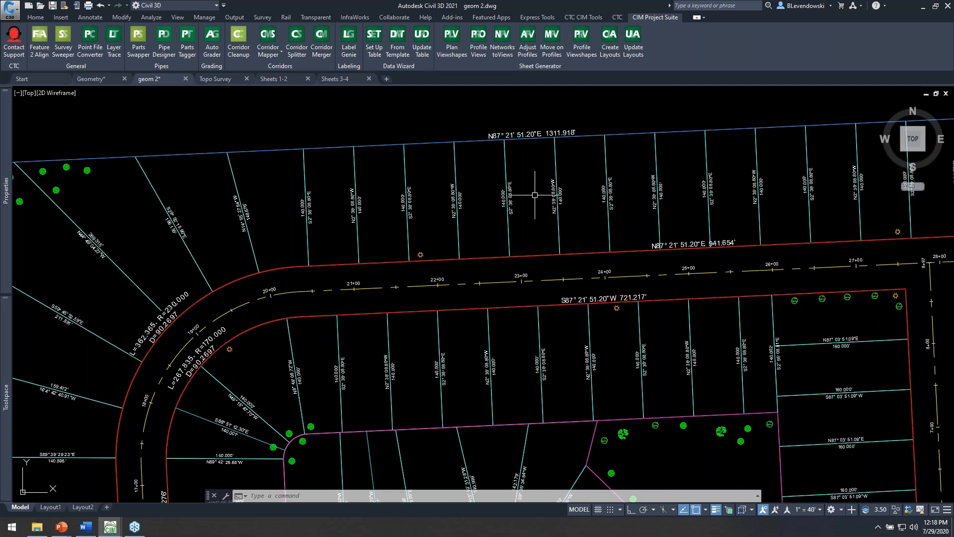
pyautogui.moveTo(343, 292); pyautogui.dragTo(453, 251, button='middle')
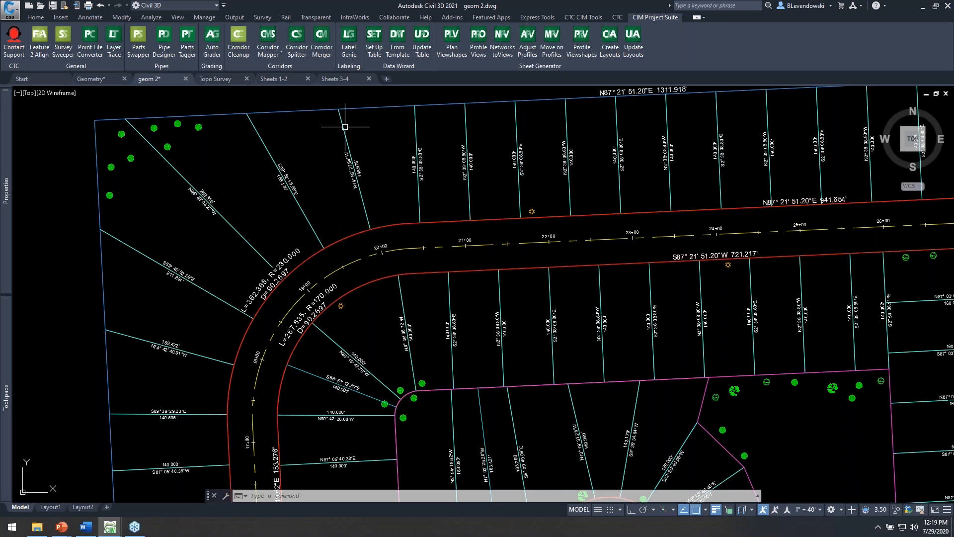
pyautogui.moveTo(318, 139); pyautogui.dragTo(285, 147, button='middle')
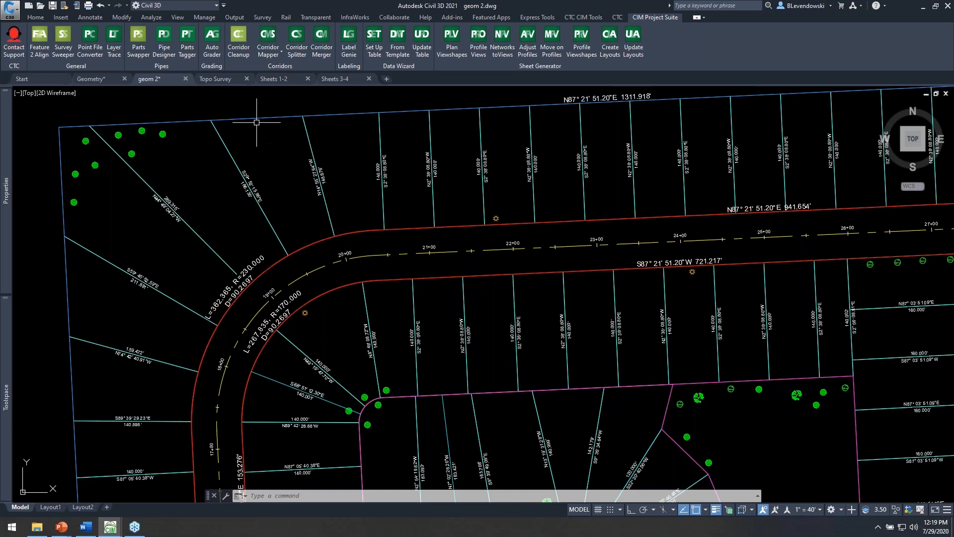
pyautogui.moveTo(401, 137); pyautogui.dragTo(454, 213, button='middle')
pyautogui.moveTo(454, 212)
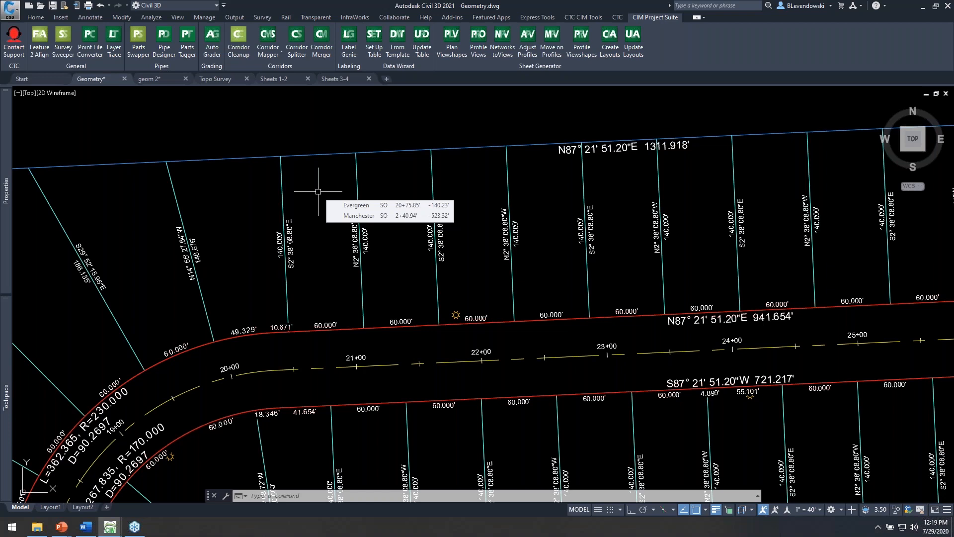
# In the Geometry drawing, erase the first side lot line past the curve north of the road and check the lot polyline beneath it.
pyautogui.moveTo(314, 192); pyautogui.dragTo(401, 161, button='middle')
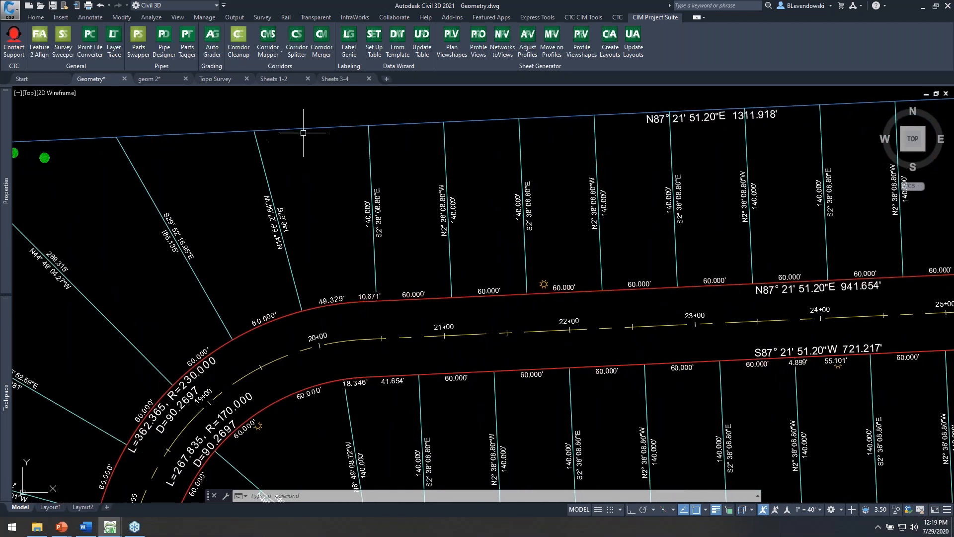
pyautogui.click(371, 157)
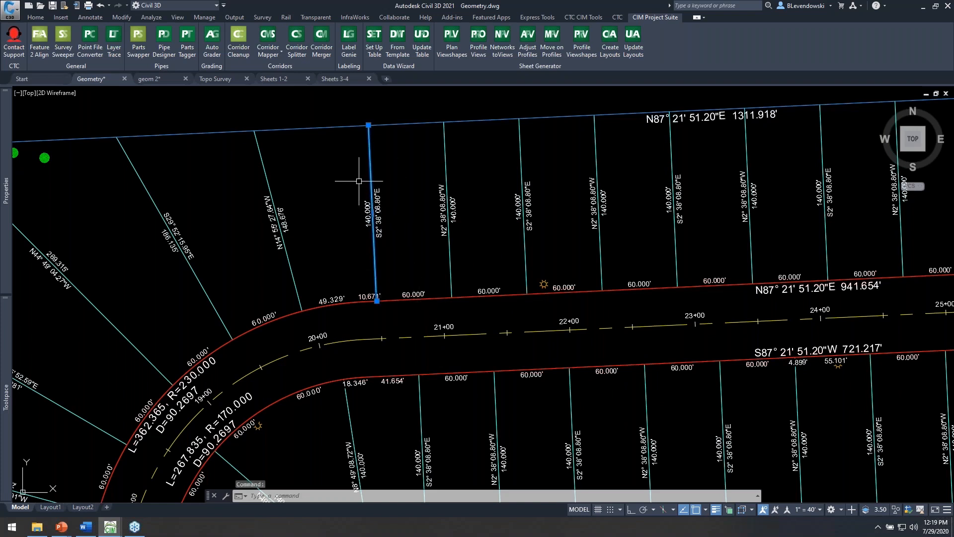
pyautogui.write('e')
pyautogui.press('Return')
pyautogui.click(372, 147)
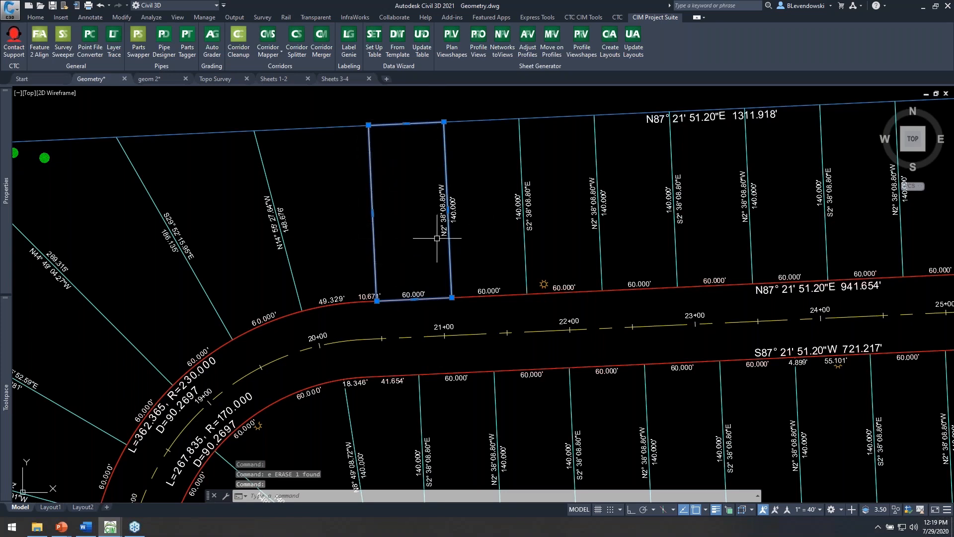
pyautogui.press('Escape')
pyautogui.press('Escape')
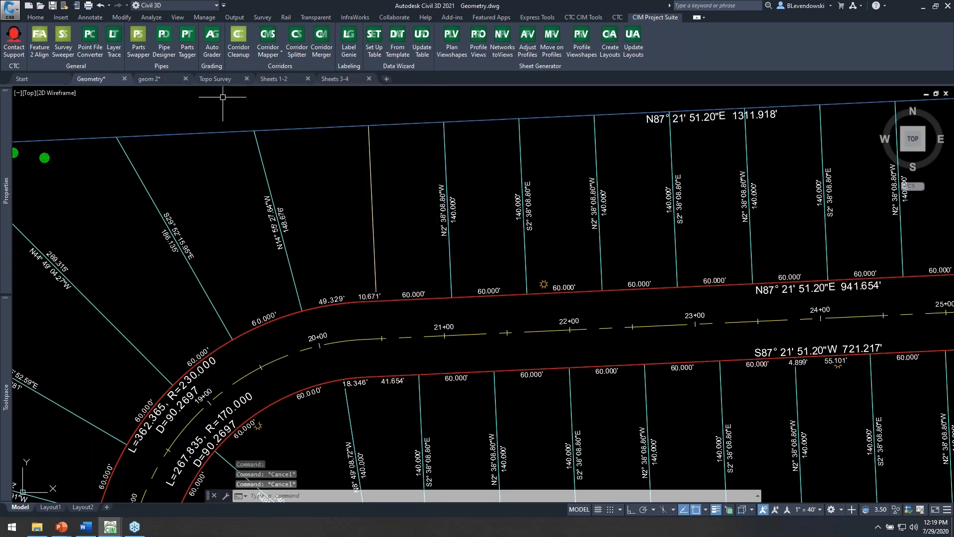
# Switch to the Topo Survey drawing and examine the hatched medians and traffic islands around the intersections.
pyautogui.click(219, 80)
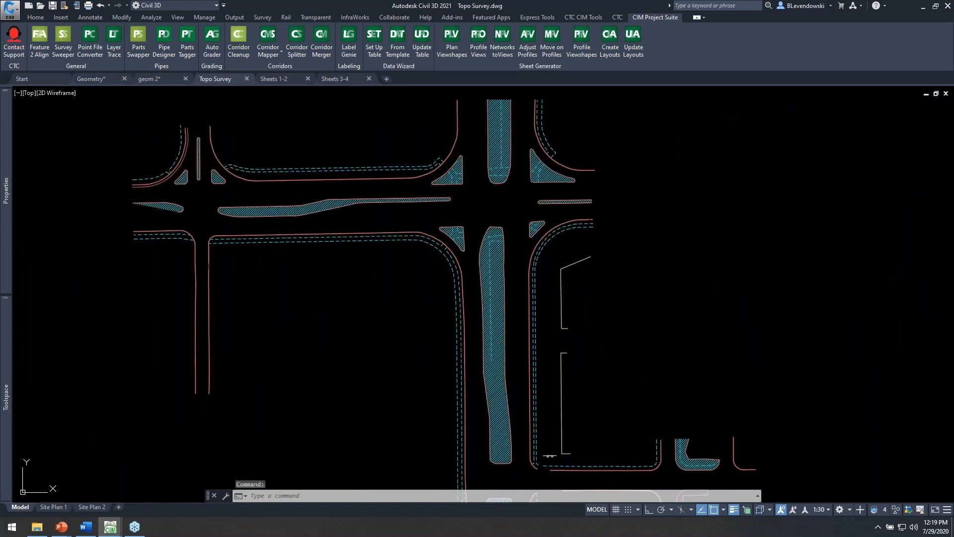
pyautogui.scroll(5, 324, 212)
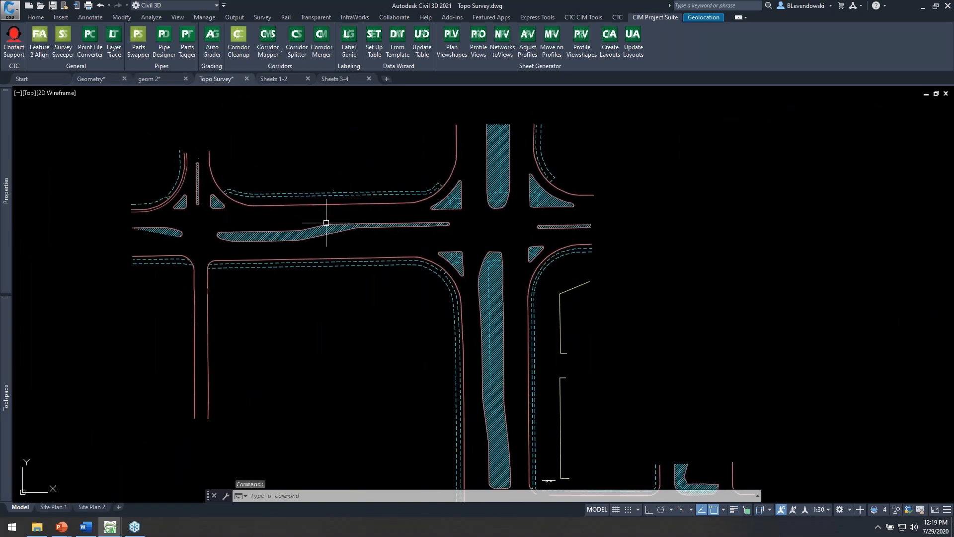
pyautogui.moveTo(318, 245)
pyautogui.mouseDown(button='middle')
pyautogui.moveTo(368, 224)
pyautogui.moveTo(525, 265)
pyautogui.moveTo(304, 316)
pyautogui.mouseUp(button='middle')
pyautogui.moveTo(683, 271); pyautogui.dragTo(467, 288, button='middle')
pyautogui.moveTo(621, 429); pyautogui.dragTo(560, 216, button='middle')
pyautogui.moveTo(562, 353)
pyautogui.mouseDown(button='middle')
pyautogui.moveTo(562, 243)
pyautogui.moveTo(621, 363)
pyautogui.mouseUp(button='middle')
pyautogui.moveTo(335, 213); pyautogui.dragTo(528, 321, button='middle')
pyautogui.moveTo(715, 185)
pyautogui.mouseDown(button='middle')
pyautogui.moveTo(536, 277)
pyautogui.moveTo(495, 318)
pyautogui.mouseUp(button='middle')
pyautogui.moveTo(609, 335); pyautogui.dragTo(616, 104, button='middle')
pyautogui.scroll(-2, 586, 196)
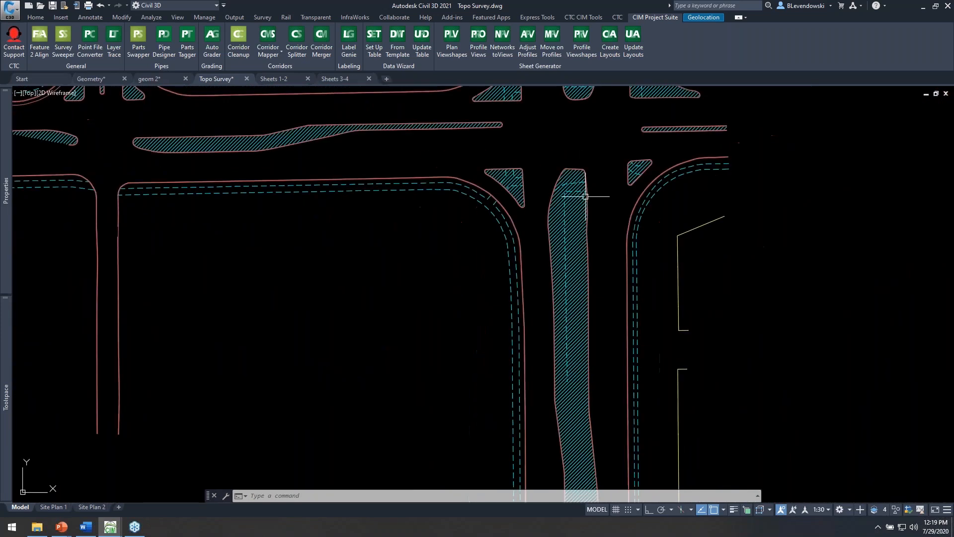
pyautogui.moveTo(462, 230); pyautogui.dragTo(489, 295, button='middle')
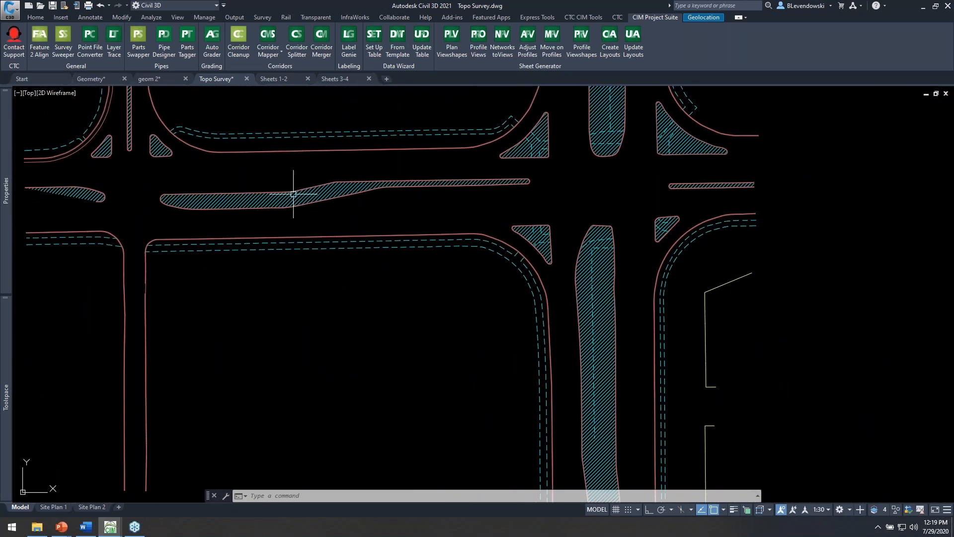
pyautogui.scroll(2, 292, 195)
pyautogui.moveTo(277, 170)
pyautogui.mouseDown(button='middle')
pyautogui.moveTo(298, 192)
pyautogui.moveTo(374, 207)
pyautogui.mouseUp(button='middle')
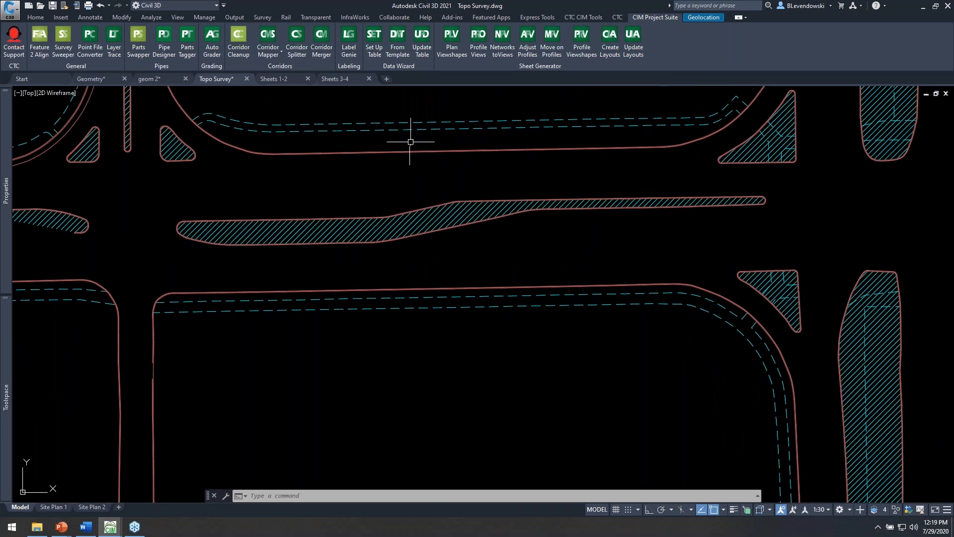
# Start Label Genie in Topo Survey and choose Multiline Text as the label type for hatches.
pyautogui.click(349, 40)
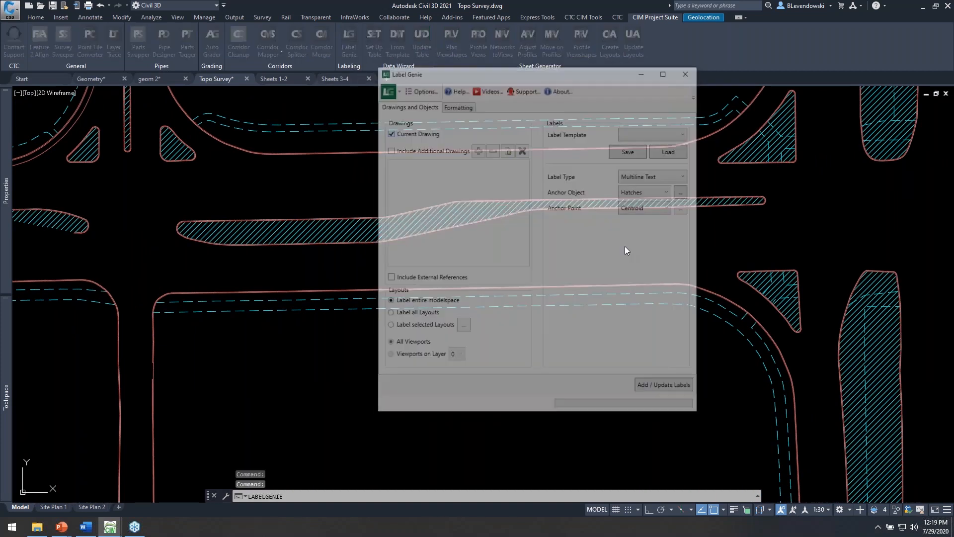
pyautogui.moveTo(582, 76); pyautogui.dragTo(650, 61)
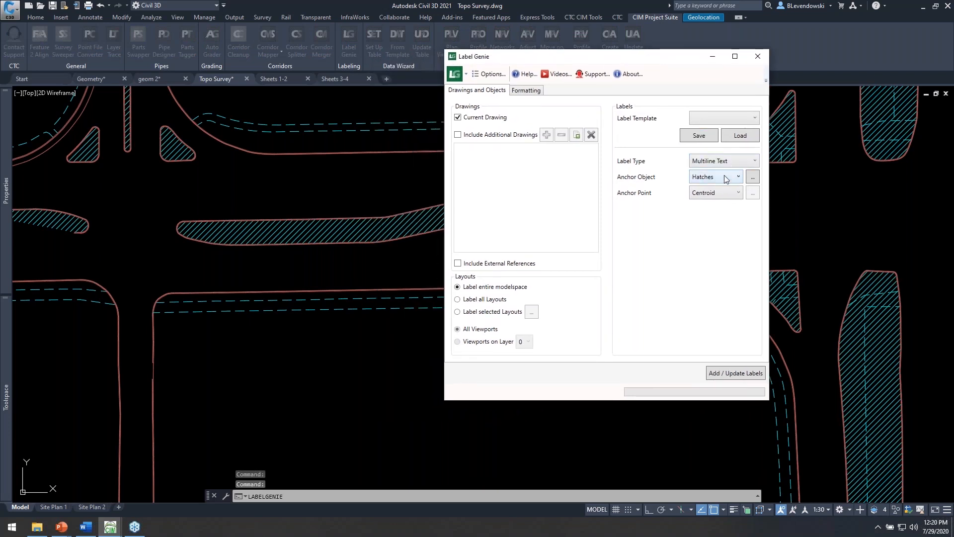
pyautogui.click(720, 161)
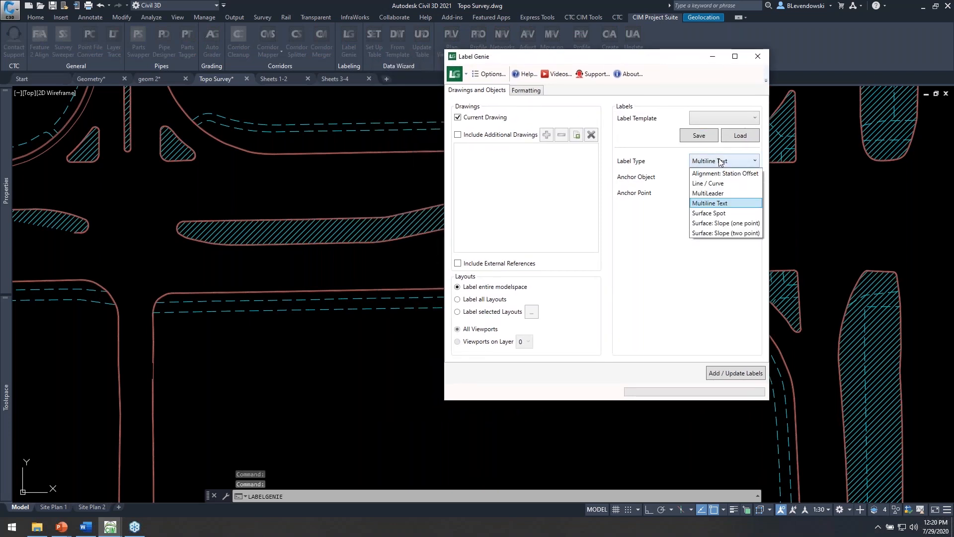
pyautogui.click(703, 202)
# Filter the hatches to layer V-HATC-CONC by picking the long median hatch, then check and accept the filter.
pyautogui.click(752, 178)
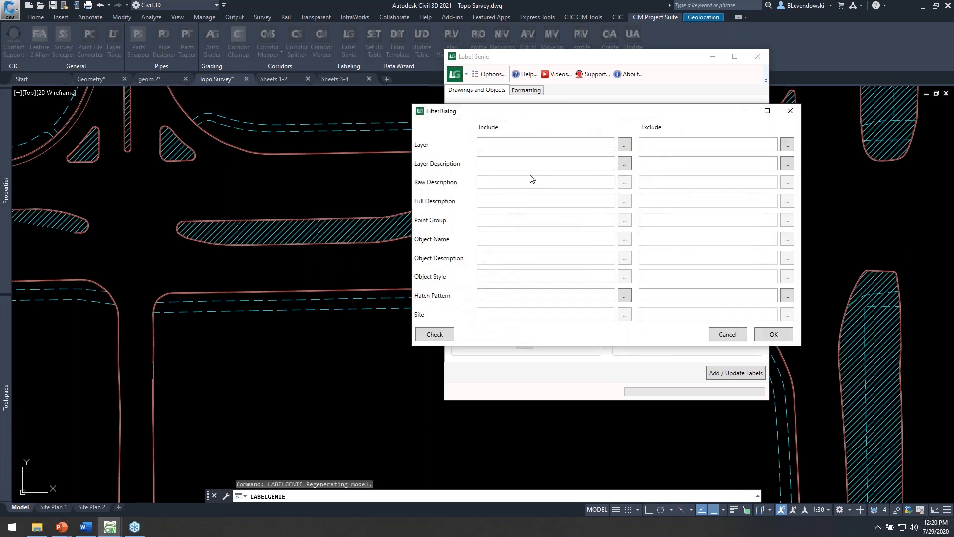
pyautogui.click(625, 144)
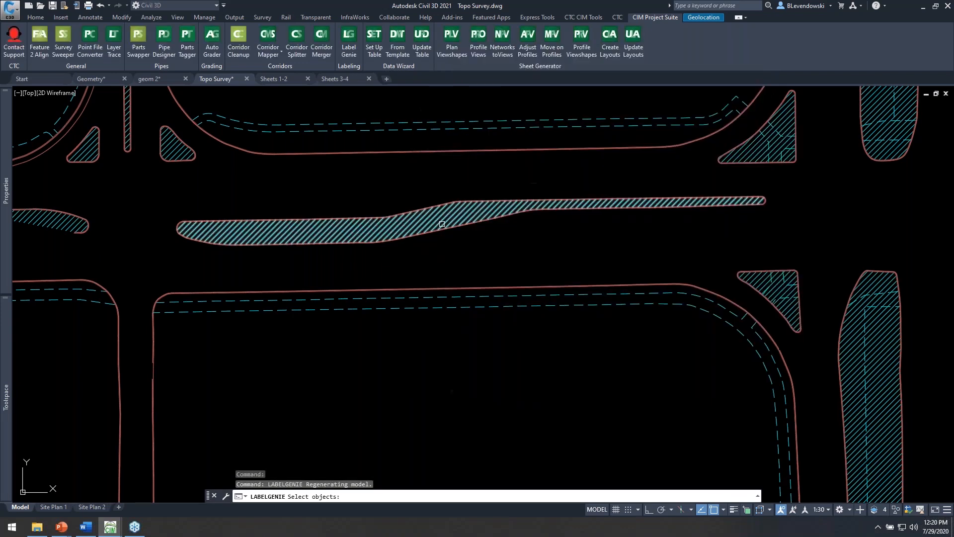
pyautogui.click(370, 232)
pyautogui.moveTo(530, 145); pyautogui.dragTo(439, 154)
pyautogui.moveTo(548, 116); pyautogui.dragTo(574, 120)
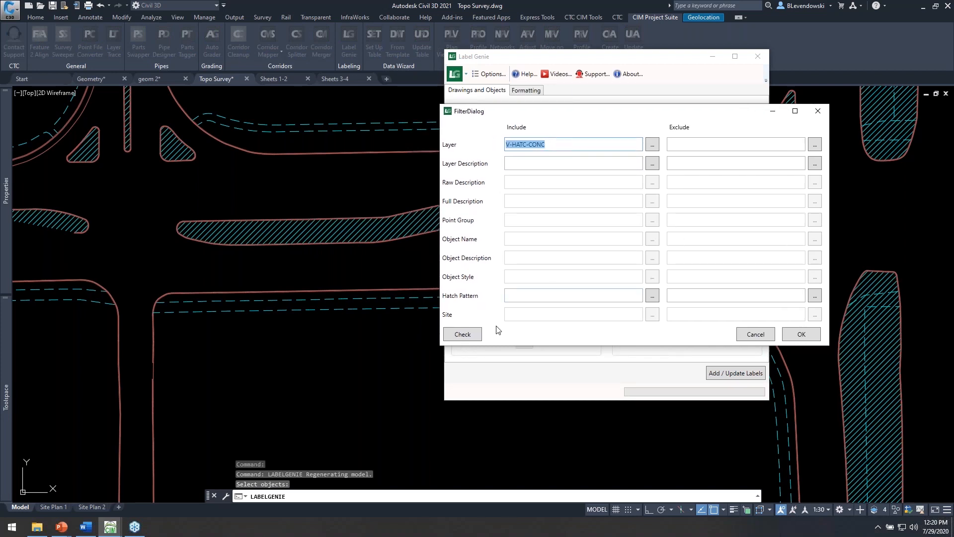
pyautogui.click(463, 334)
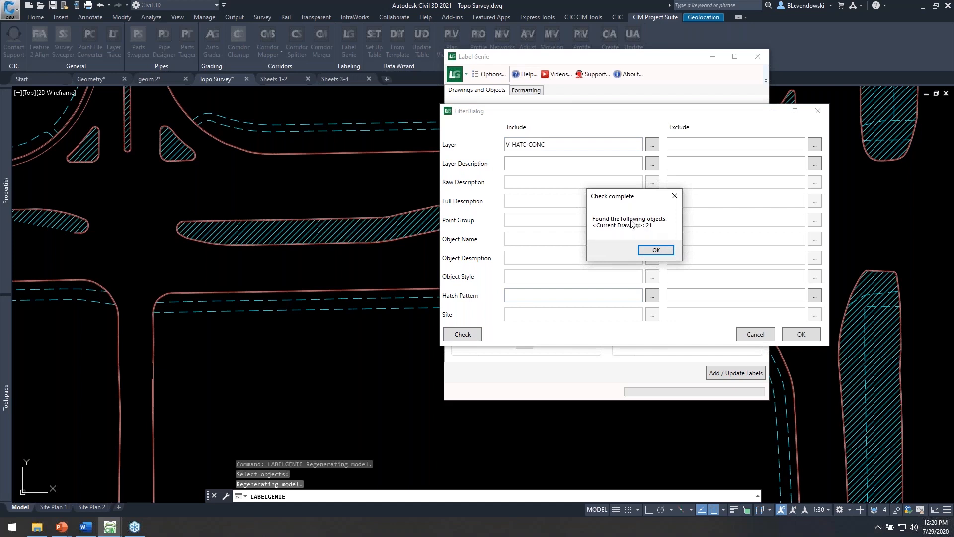
pyautogui.click(654, 249)
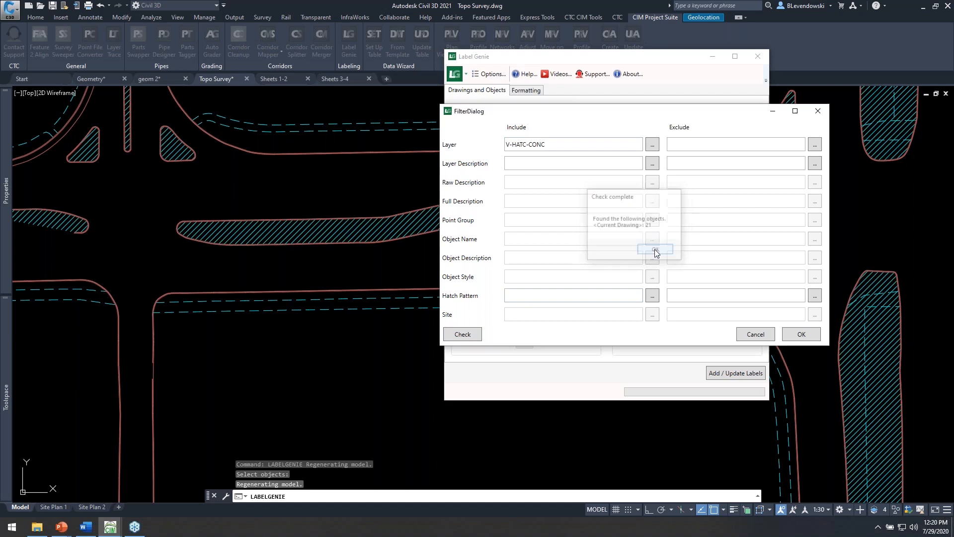
pyautogui.click(796, 334)
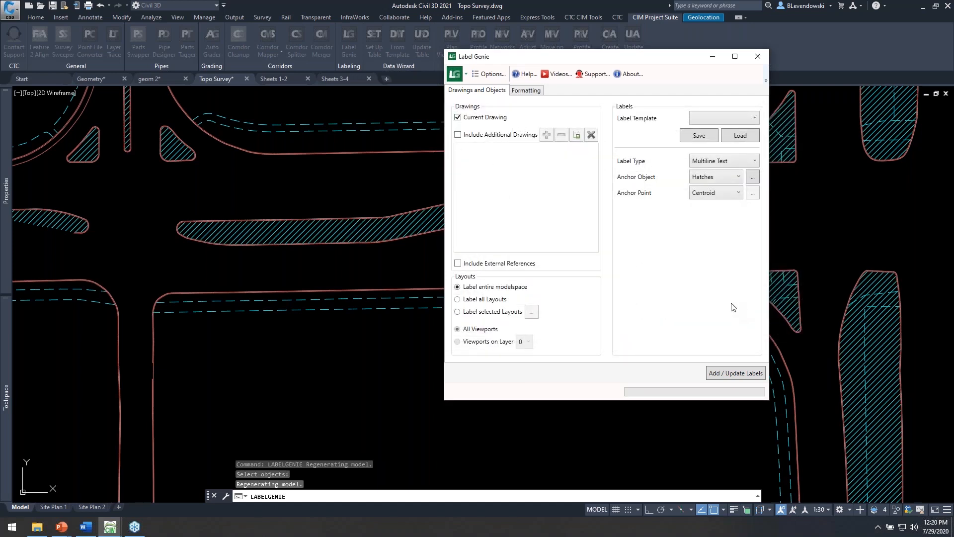
# Set the hatch labels' anchor point to Centroid and remove the TURF entry from the label contents.
pyautogui.click(719, 194)
pyautogui.click(712, 206)
pyautogui.click(522, 93)
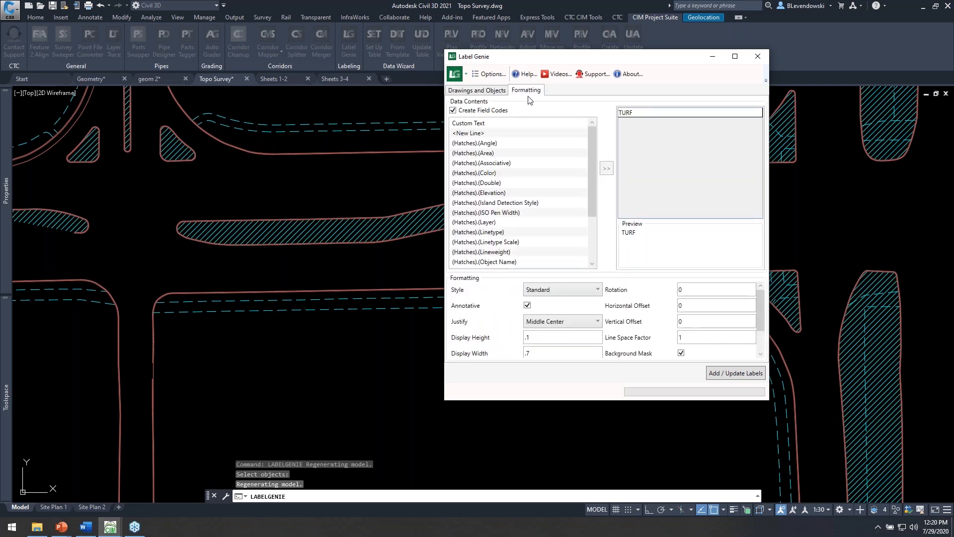
pyautogui.doubleClick(641, 114)
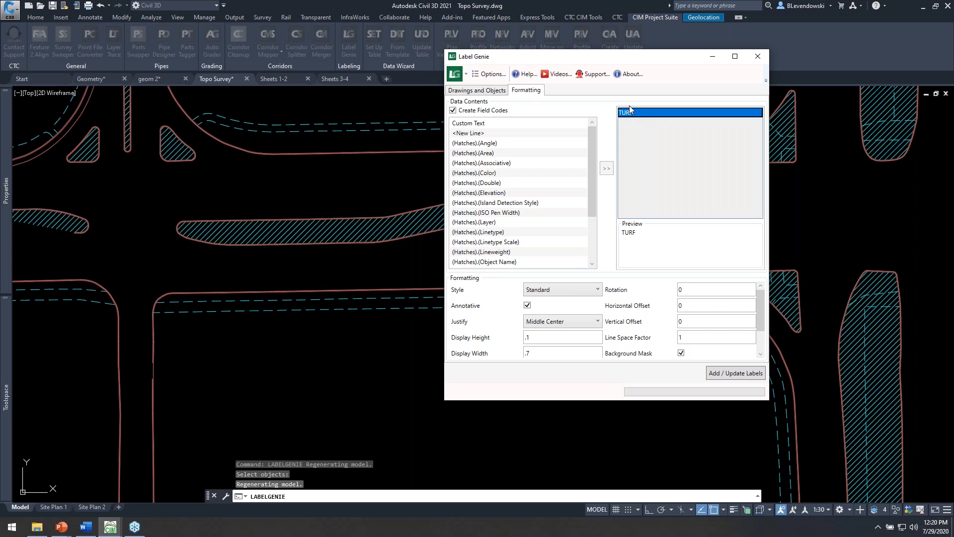
pyautogui.press('BackSpace')
# Add a custom text entry to the label contents reading 4" CONC.
pyautogui.click(485, 123)
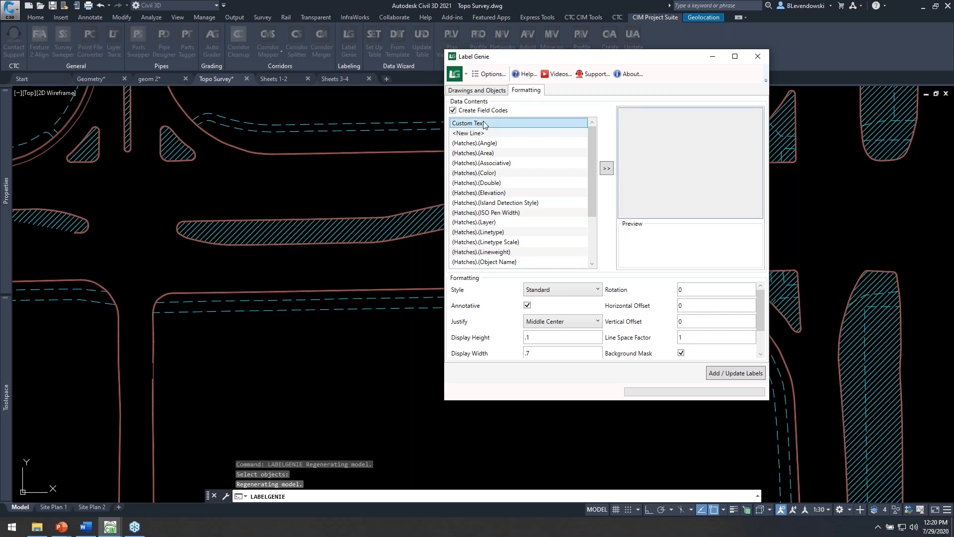
pyautogui.click(603, 167)
pyautogui.doubleClick(655, 115)
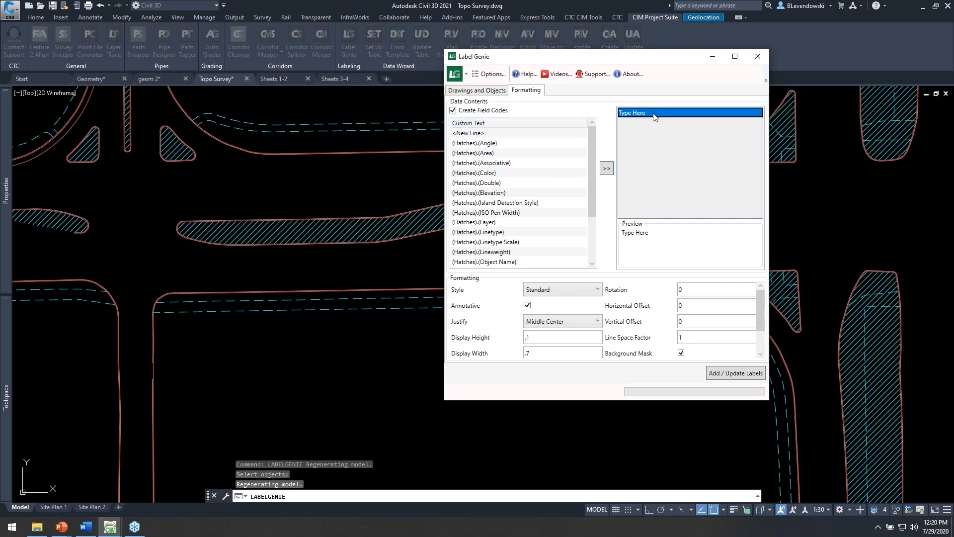
pyautogui.moveTo(651, 115); pyautogui.dragTo(563, 122)
pyautogui.write('4')
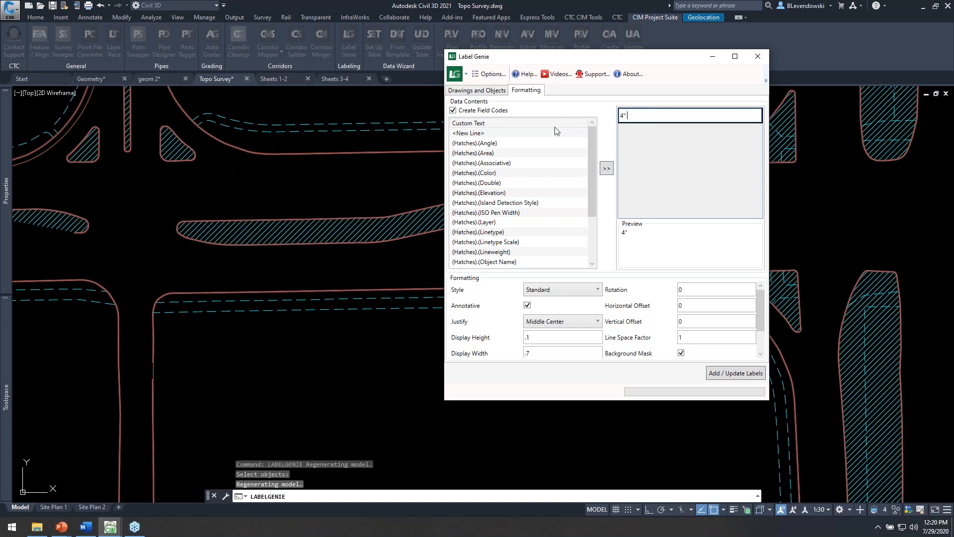
pyautogui.write('" c')
pyautogui.press('BackSpace')
pyautogui.write('CONC')
# Add a new line followed by the hatch Area field below the 4" CONC text.
pyautogui.click(528, 133)
pyautogui.click(606, 168)
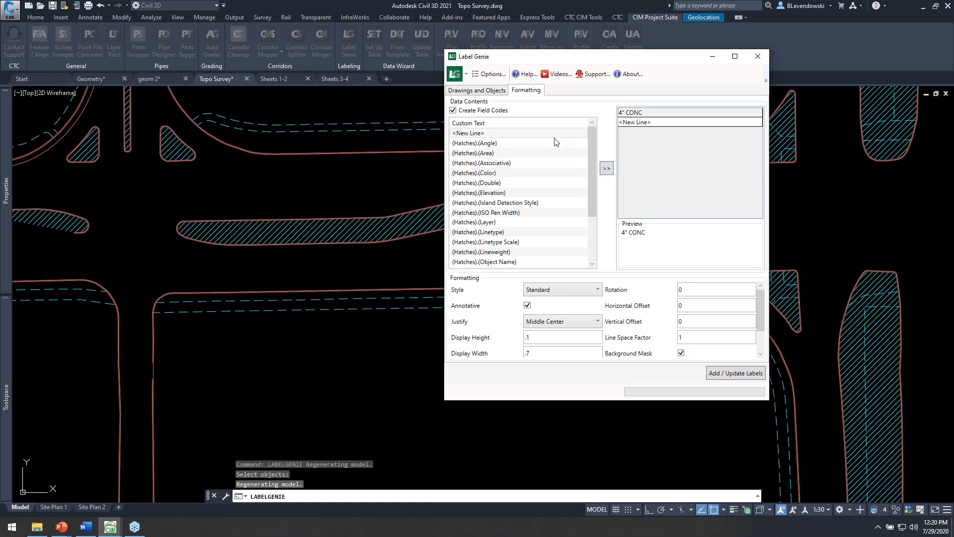
pyautogui.click(532, 152)
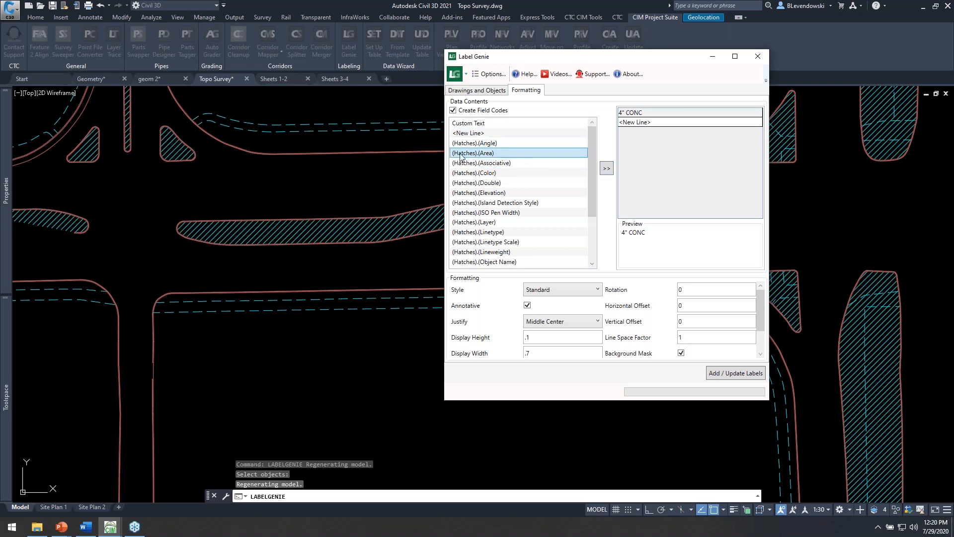
pyautogui.click(607, 169)
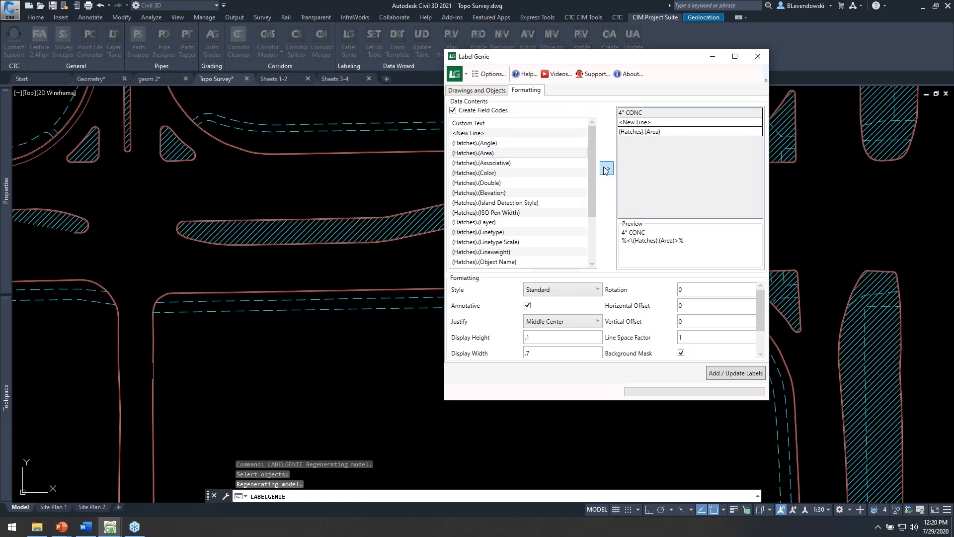
# Append a custom text entry after the Area field reading SF with a leading space.
pyautogui.click(503, 124)
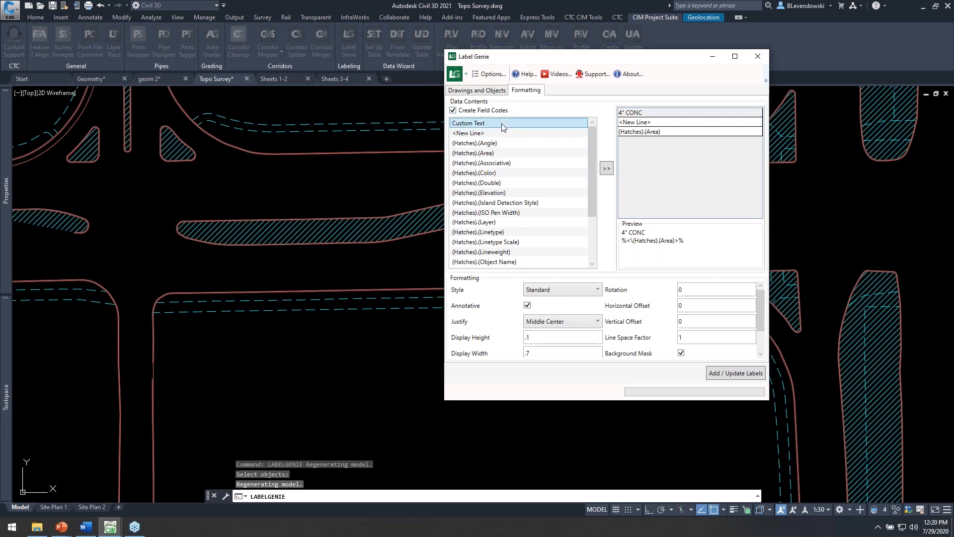
pyautogui.click(607, 168)
pyautogui.doubleClick(660, 144)
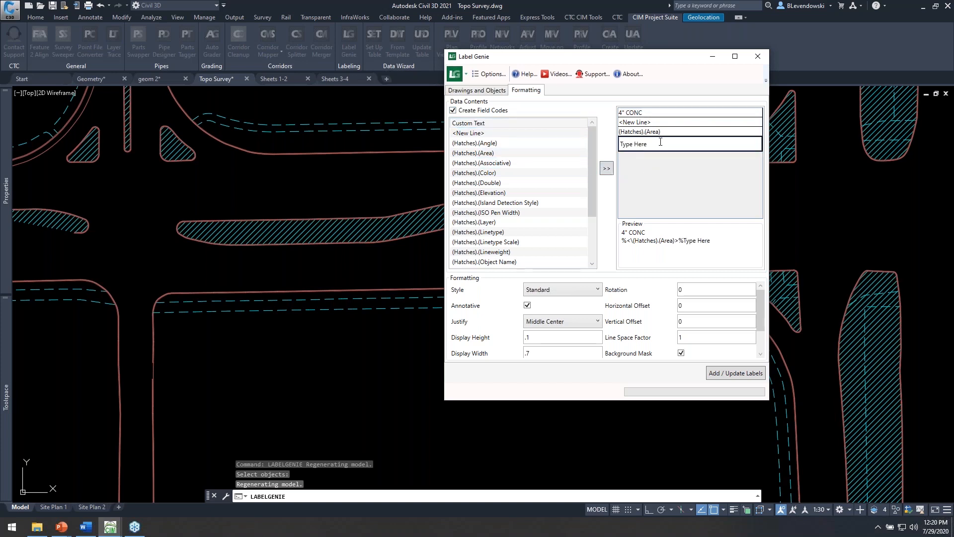
pyautogui.press('BackSpace')
pyautogui.write('S')
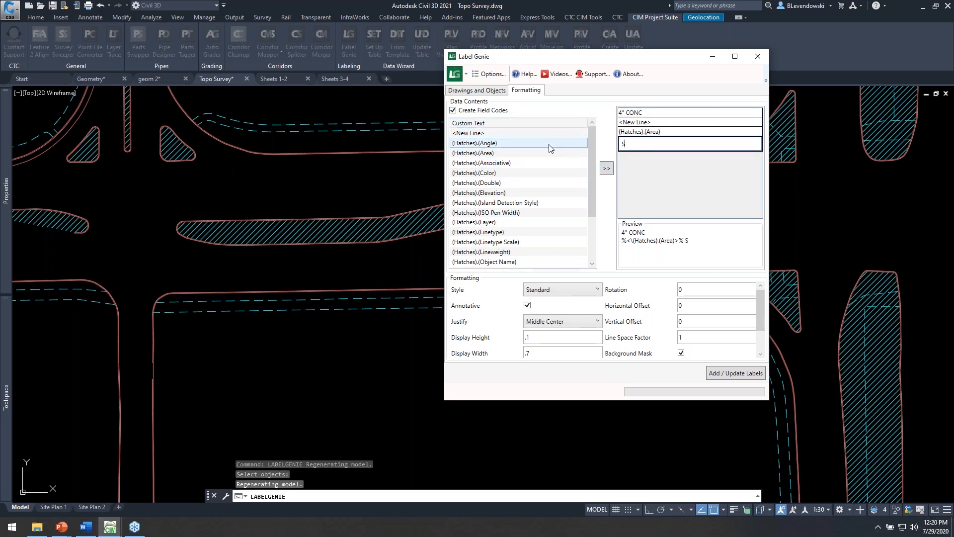
pyautogui.write('F')
pyautogui.press('Tab')
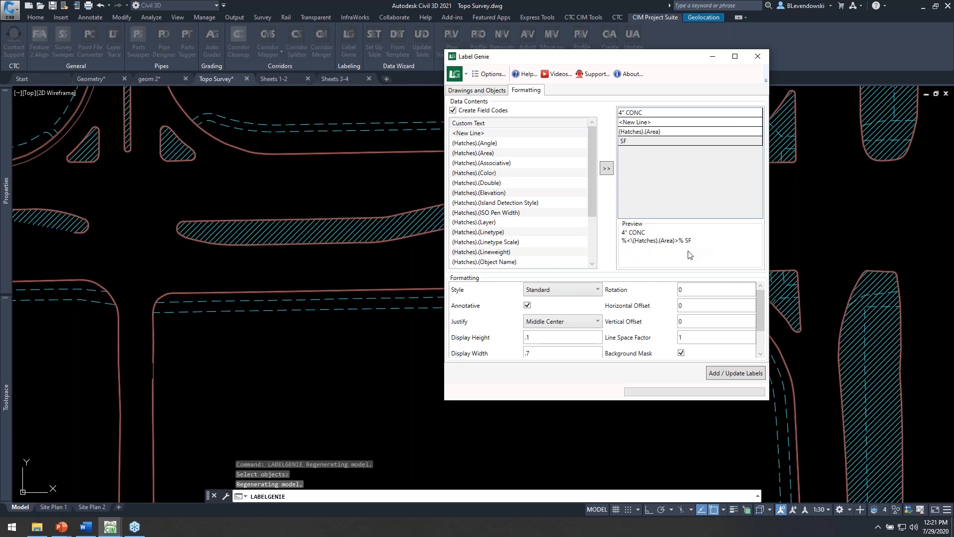
# Enlarge the Label Genie window and reposition it to show more of the formatting settings.
pyautogui.moveTo(611, 400); pyautogui.dragTo(619, 475)
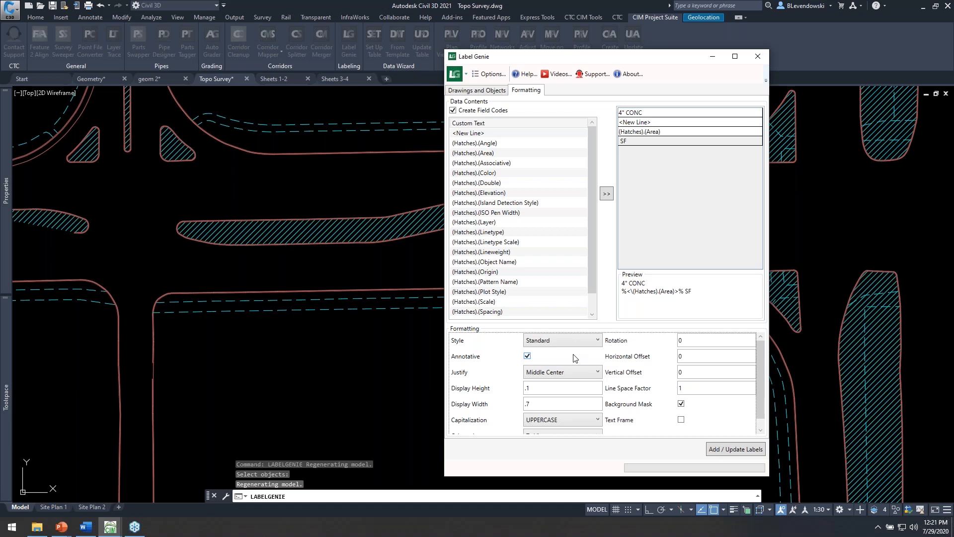
pyautogui.moveTo(613, 59); pyautogui.dragTo(603, 38)
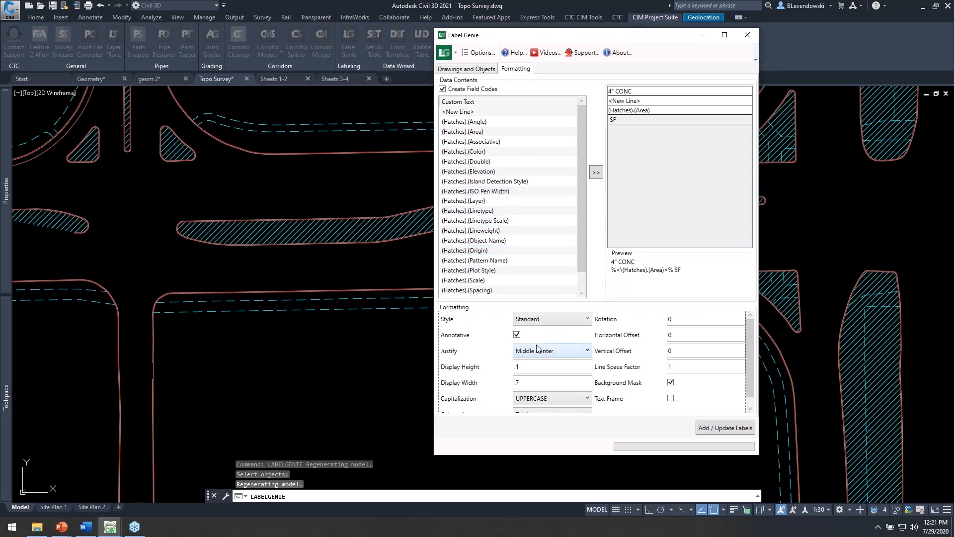
# Set the hatch labels' display height to .15 and their display width to 1.
pyautogui.click(547, 321)
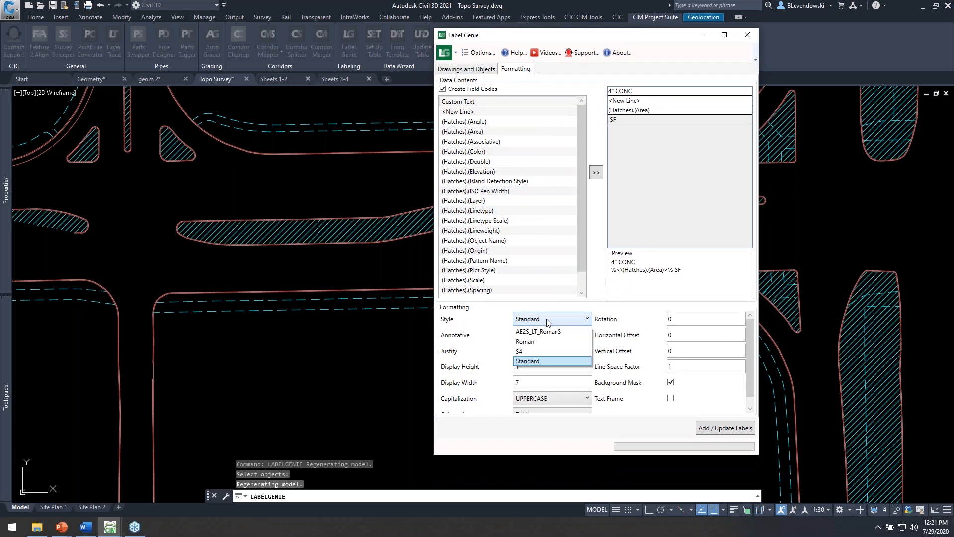
pyautogui.click(471, 323)
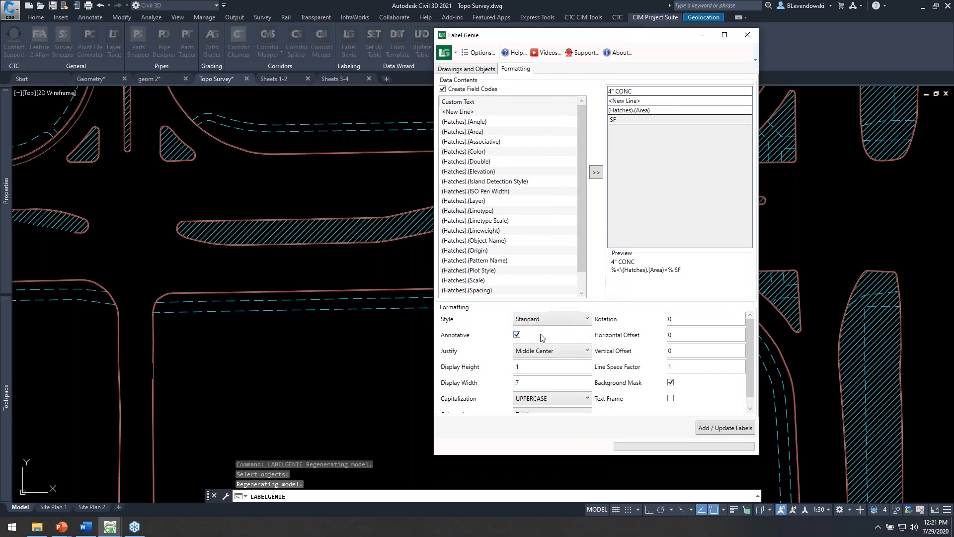
pyautogui.click(517, 335)
pyautogui.click(517, 335)
pyautogui.moveTo(516, 366); pyautogui.dragTo(495, 373)
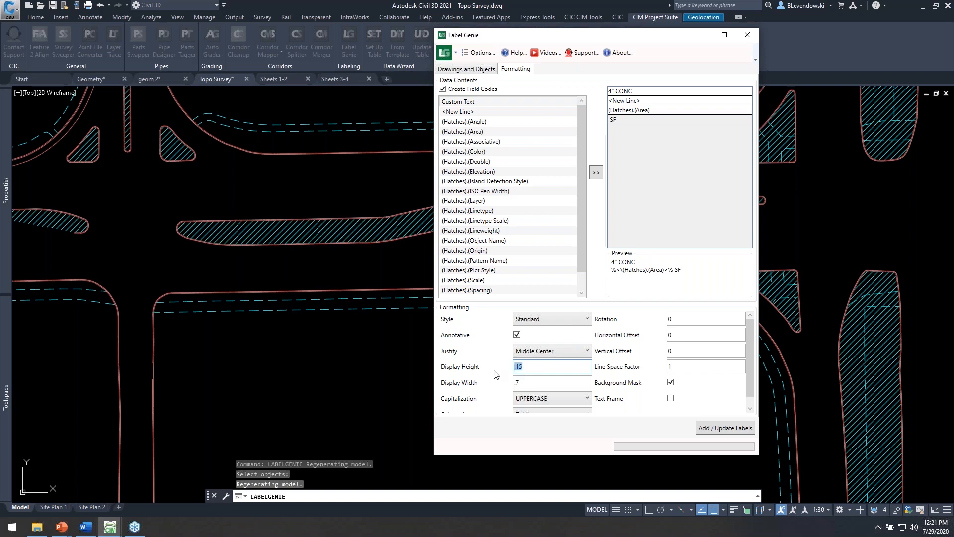
pyautogui.click(533, 384)
pyautogui.press('BackSpace')
pyautogui.write('1')
pyautogui.press('Tab')
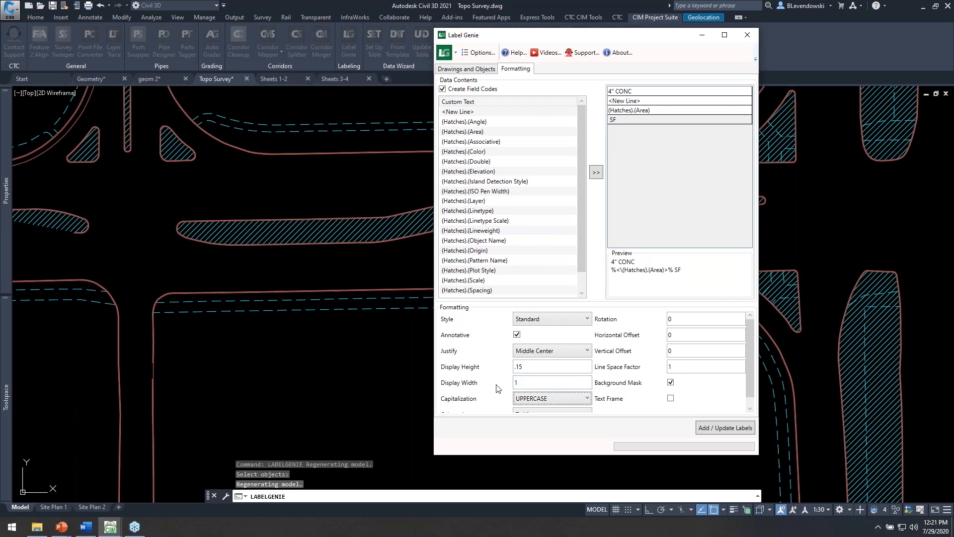
# Check the orientation options, leaving To View, and add the 4" CONC area labels to the hatches in the drawing.
pyautogui.scroll(-1, 498, 388)
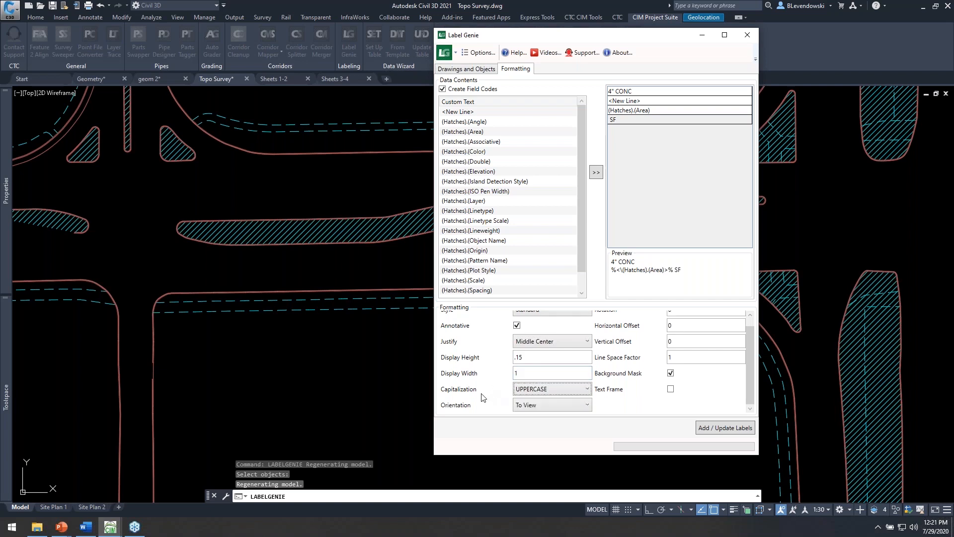
pyautogui.click(539, 405)
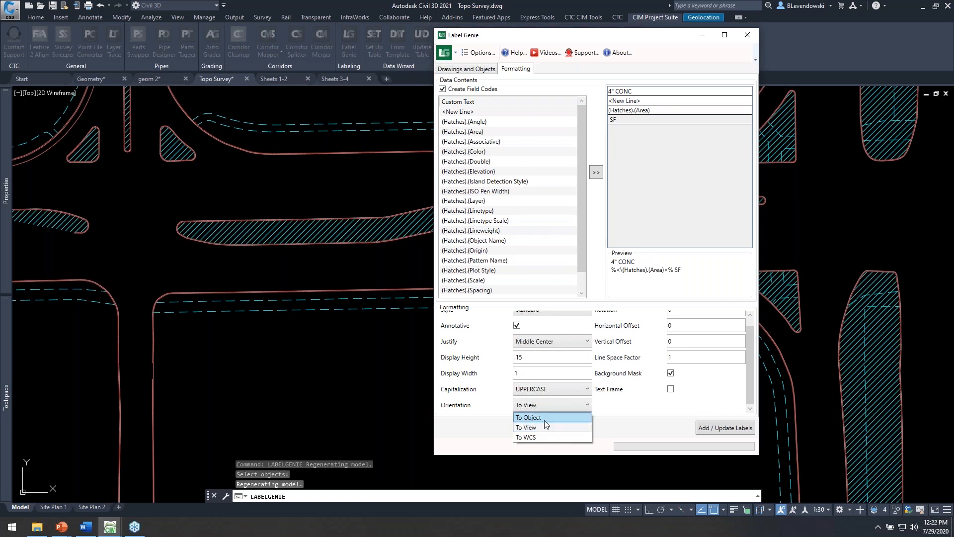
pyautogui.click(474, 426)
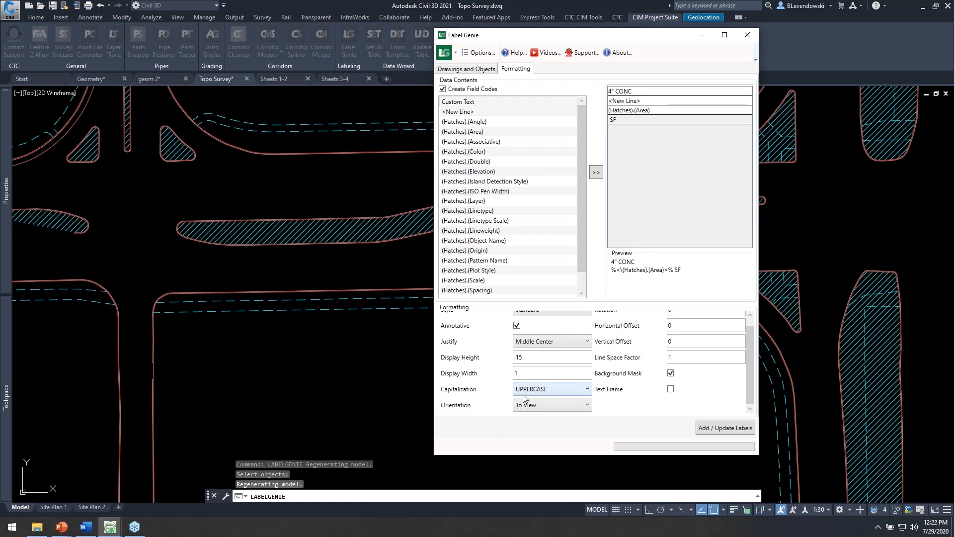
pyautogui.scroll(1, 621, 379)
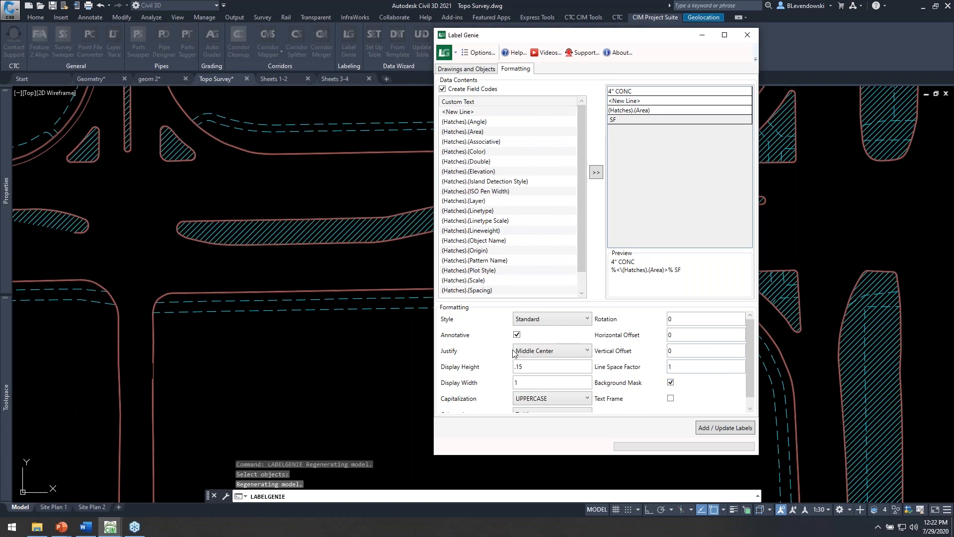
pyautogui.click(726, 429)
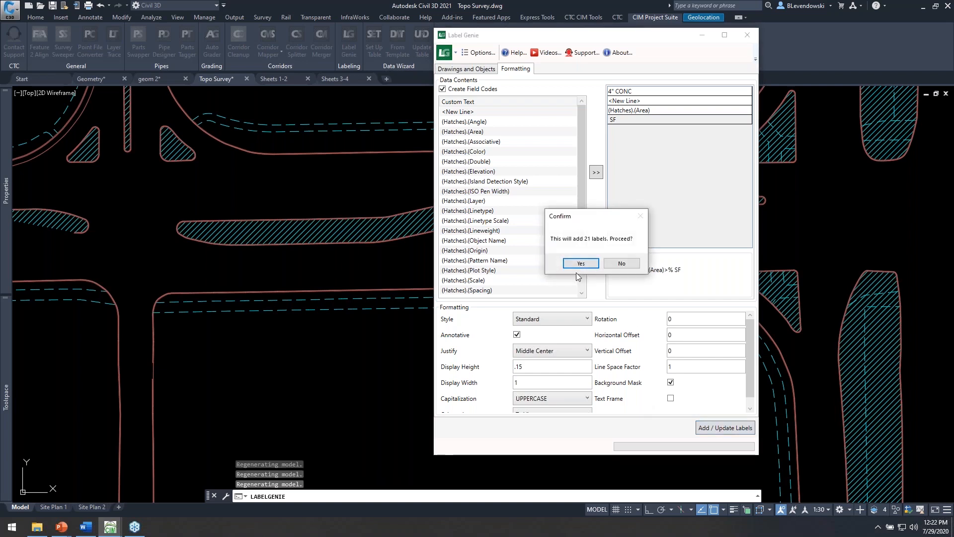
pyautogui.click(587, 263)
pyautogui.click(667, 303)
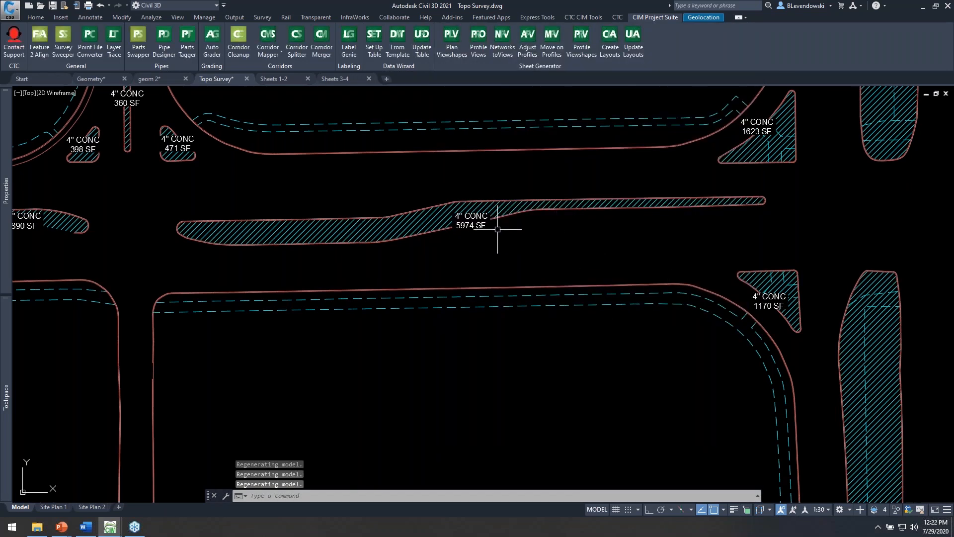
# Reopen Label Genie's formatting settings and set the hatch labels' display height to .1 and display width to .7.
pyautogui.moveTo(659, 232); pyautogui.dragTo(492, 122, button='middle')
pyautogui.moveTo(659, 360); pyautogui.dragTo(563, 193, button='middle')
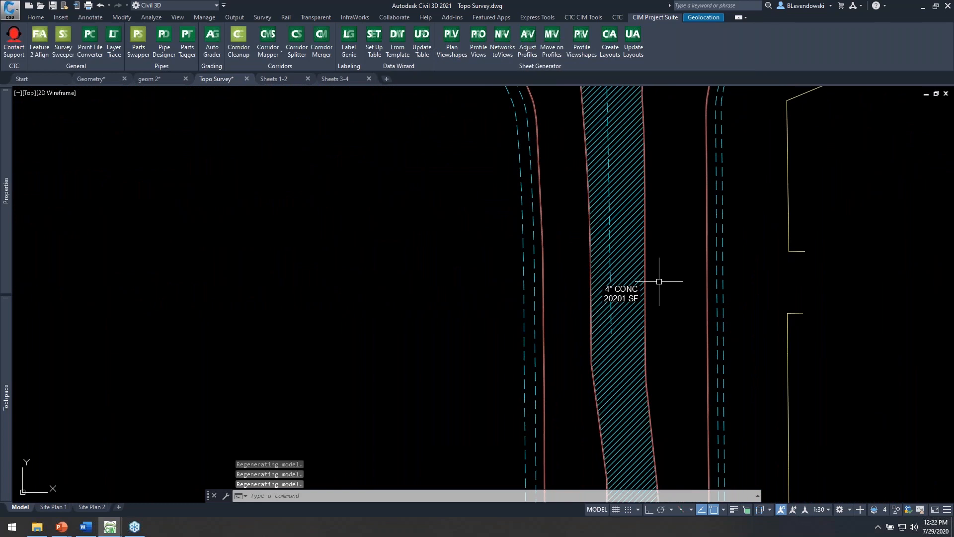
pyautogui.scroll(5, 659, 281)
pyautogui.scroll(-5, 607, 386)
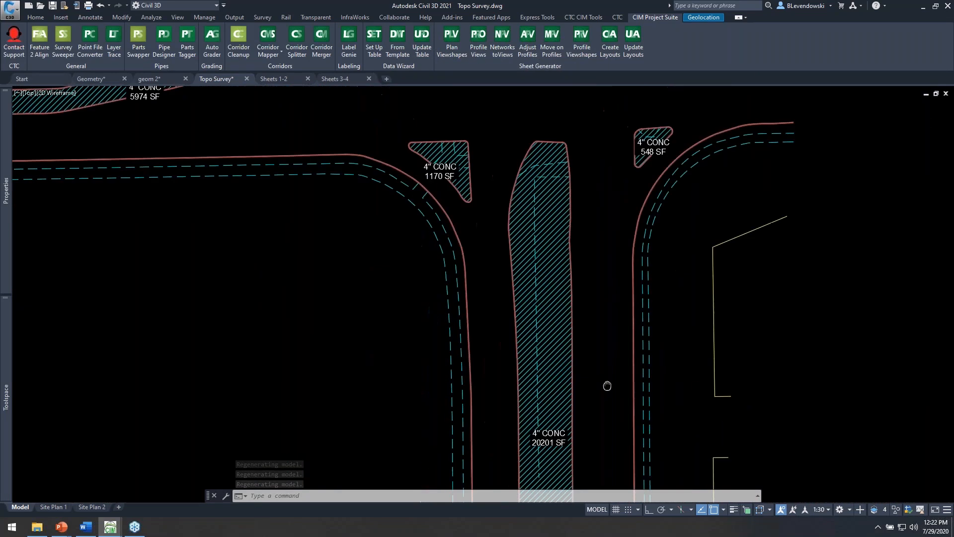
pyautogui.scroll(5, 603, 298)
pyautogui.scroll(4, 554, 332)
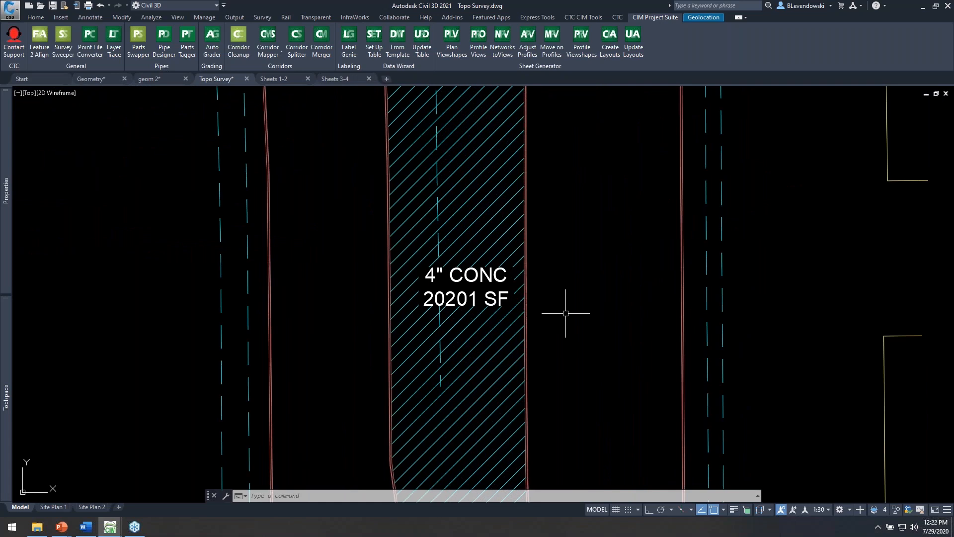
pyautogui.click(349, 42)
pyautogui.moveTo(641, 36); pyautogui.dragTo(775, 39)
pyautogui.click(649, 72)
pyautogui.click(666, 370)
pyautogui.press('BackSpace')
pyautogui.press('Tab')
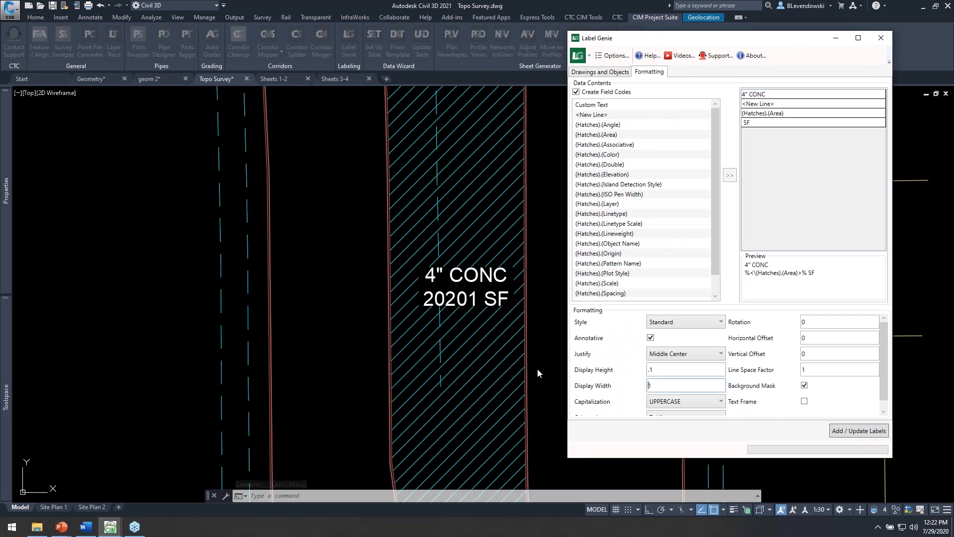
pyautogui.press('Delete')
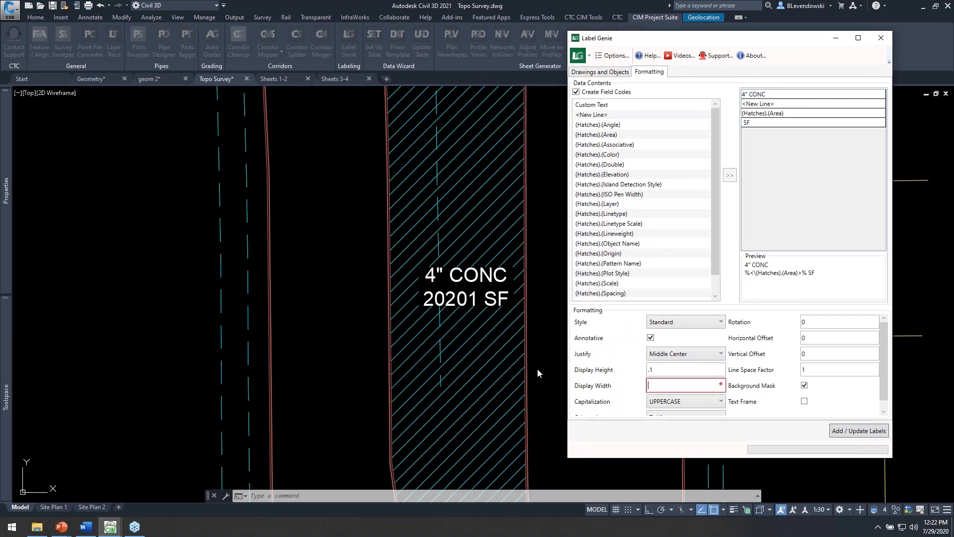
pyautogui.write('.7')
pyautogui.press('Tab')
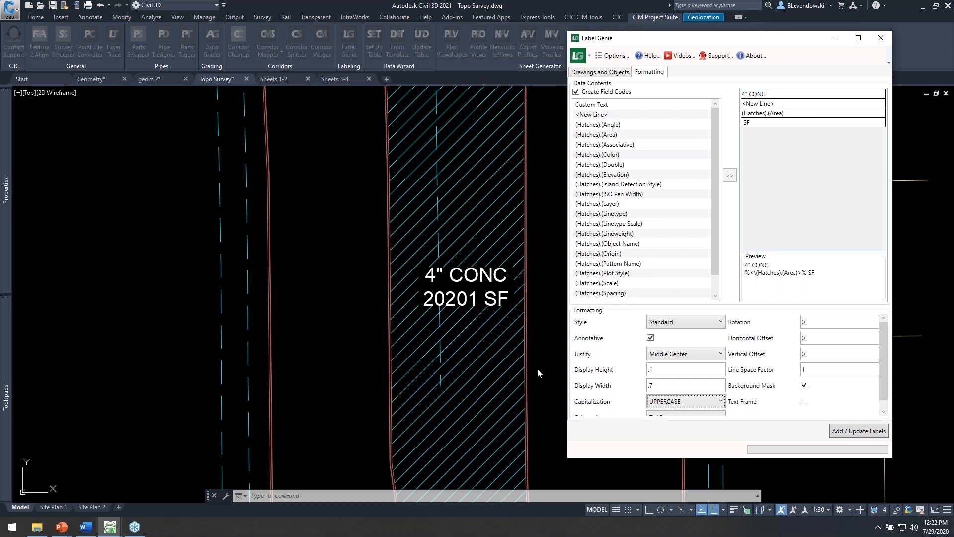
# Update the existing hatch labels with the new formatting.
pyautogui.click(864, 431)
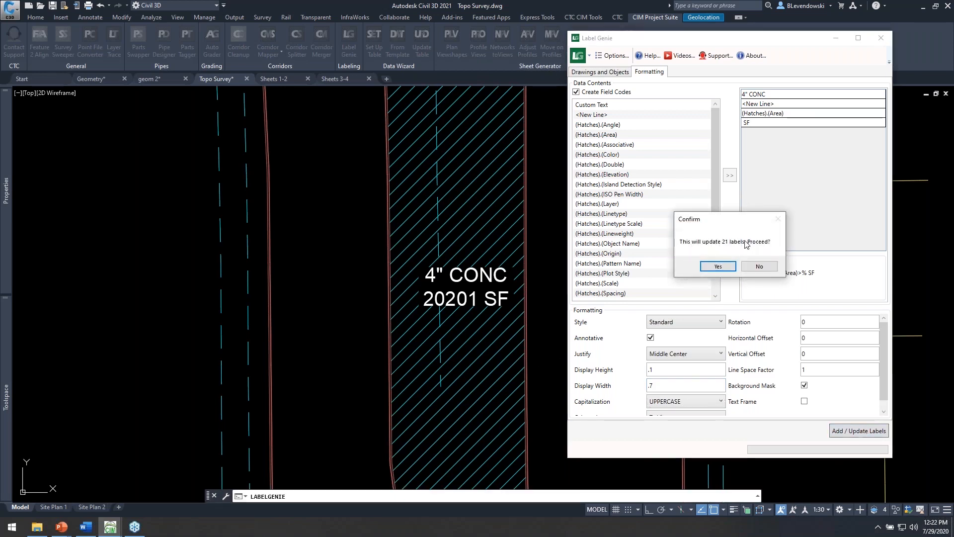
pyautogui.click(717, 267)
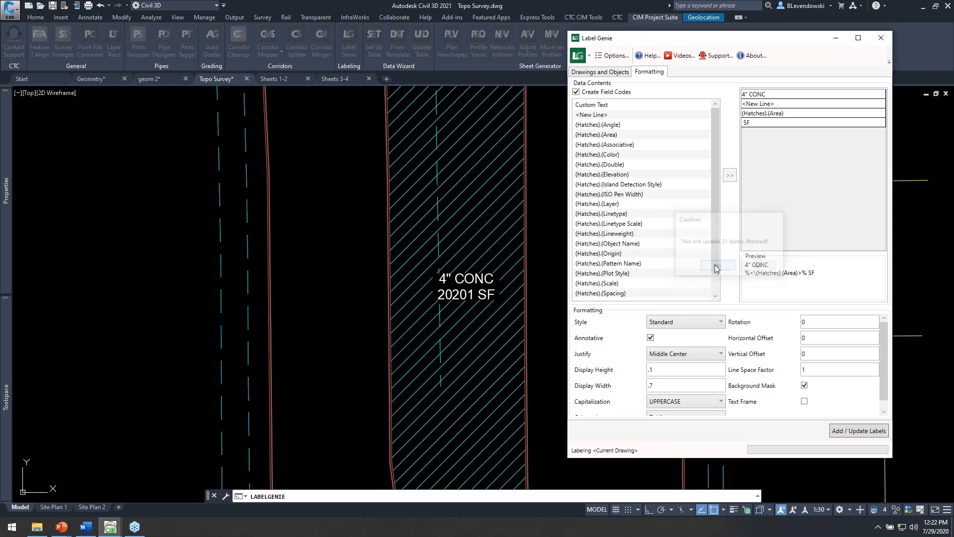
pyautogui.click(797, 306)
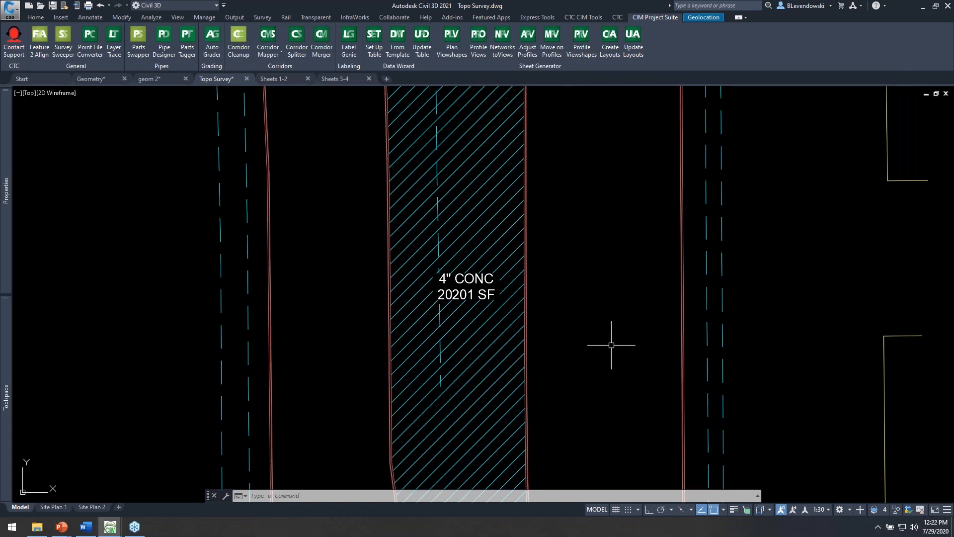
# Move the 1170 SF concrete label up and to the right so it sits inside its triangular hatched island.
pyautogui.scroll(-1, 611, 345)
pyautogui.moveTo(586, 169); pyautogui.dragTo(625, 357, button='middle')
pyautogui.moveTo(509, 264); pyautogui.dragTo(776, 347, button='middle')
pyautogui.moveTo(464, 293); pyautogui.dragTo(415, 357, button='middle')
pyautogui.scroll(2, 619, 253)
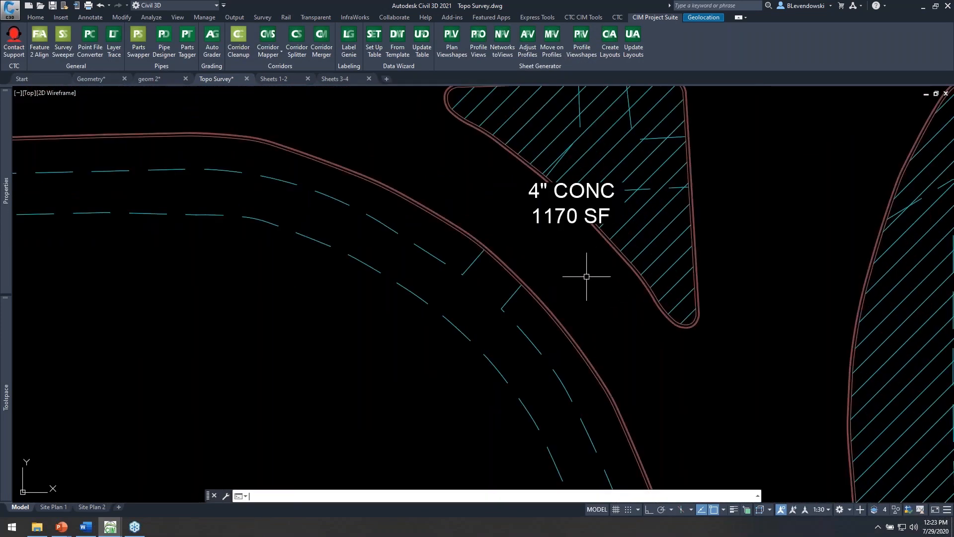
pyautogui.write('m')
pyautogui.press('space')
pyautogui.click(550, 219)
pyautogui.press('space')
pyautogui.click(696, 401)
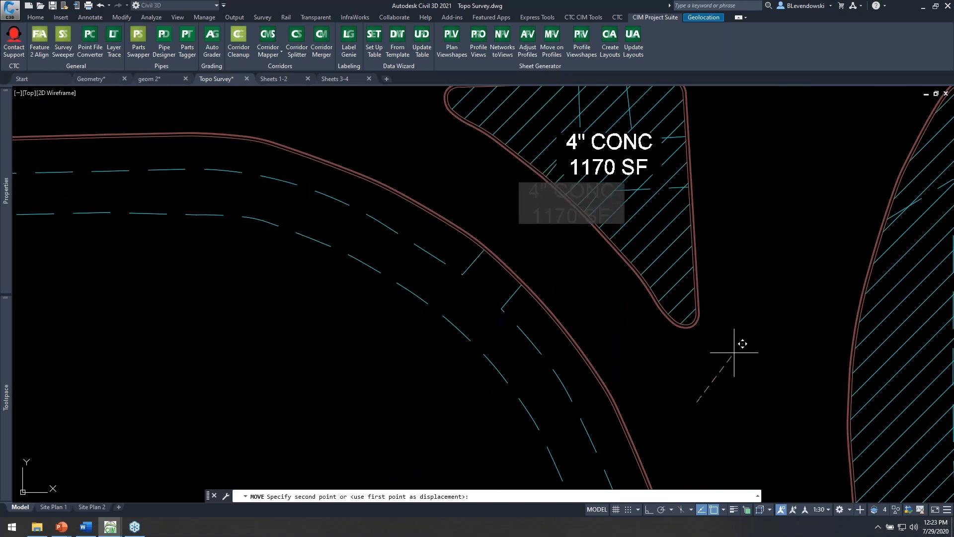
pyautogui.press('Escape')
pyautogui.moveTo(735, 309); pyautogui.dragTo(723, 395, button='middle')
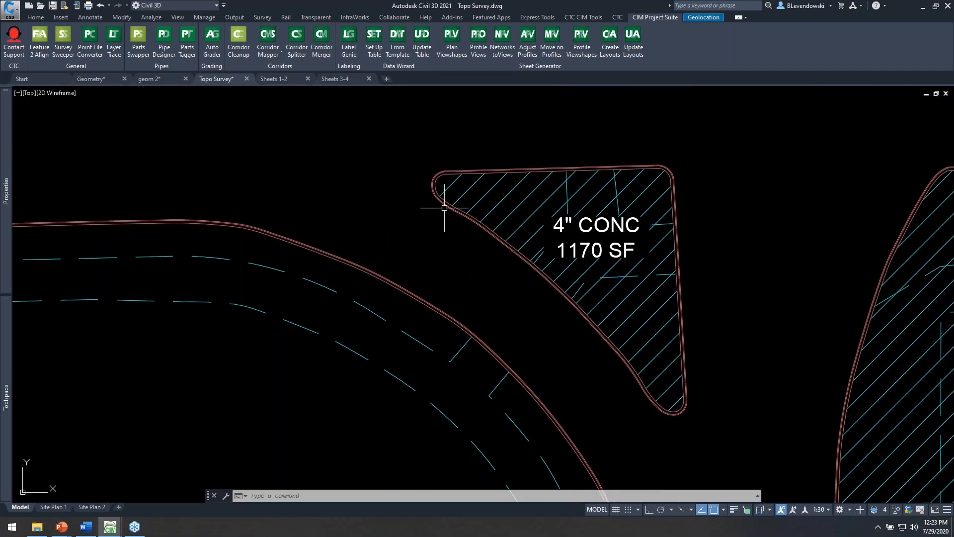
pyautogui.moveTo(724, 266); pyautogui.dragTo(714, 283, button='middle')
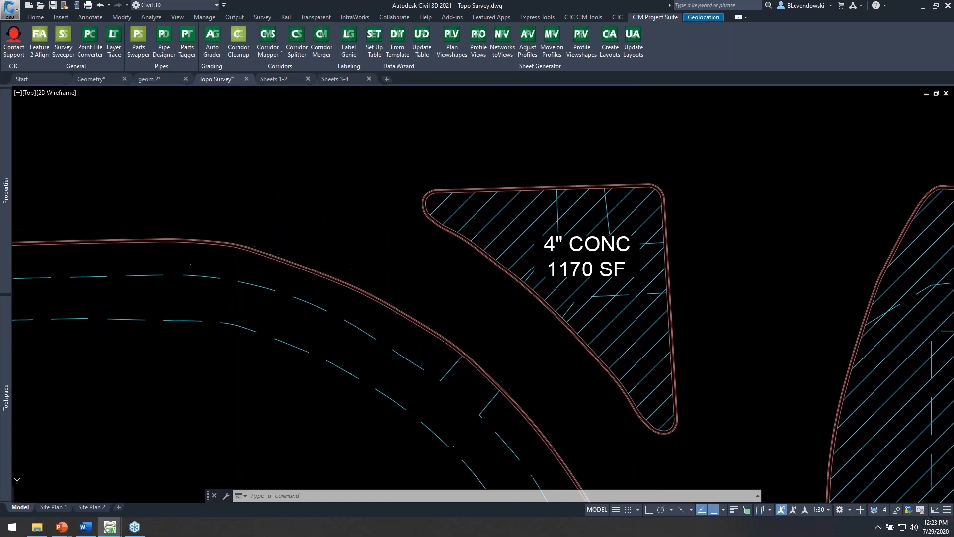
# Reopen Label Genie and review the available label types and anchor objects.
pyautogui.scroll(-4, 753, 306)
pyautogui.moveTo(300, 231)
pyautogui.mouseDown(button='middle')
pyautogui.moveTo(501, 243)
pyautogui.moveTo(849, 313)
pyautogui.mouseUp(button='middle')
pyautogui.moveTo(382, 193); pyautogui.dragTo(626, 235, button='middle')
pyautogui.moveTo(654, 302)
pyautogui.mouseDown(button='middle')
pyautogui.moveTo(565, 328)
pyautogui.moveTo(530, 326)
pyautogui.mouseUp(button='middle')
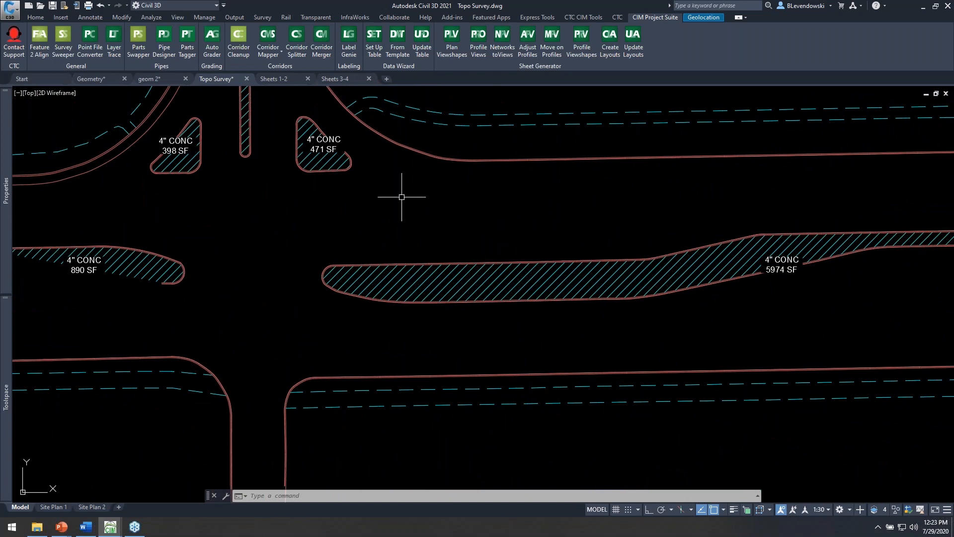
pyautogui.click(349, 46)
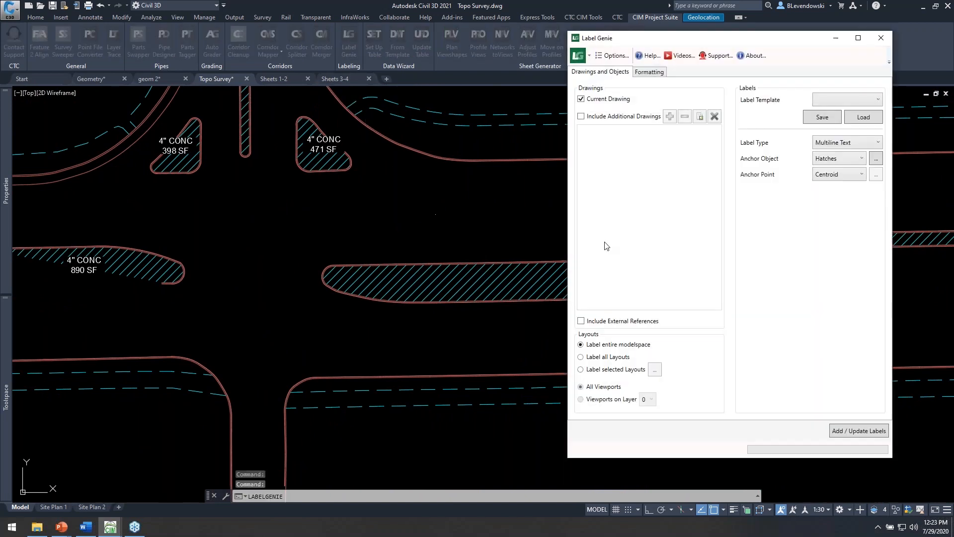
pyautogui.click(846, 159)
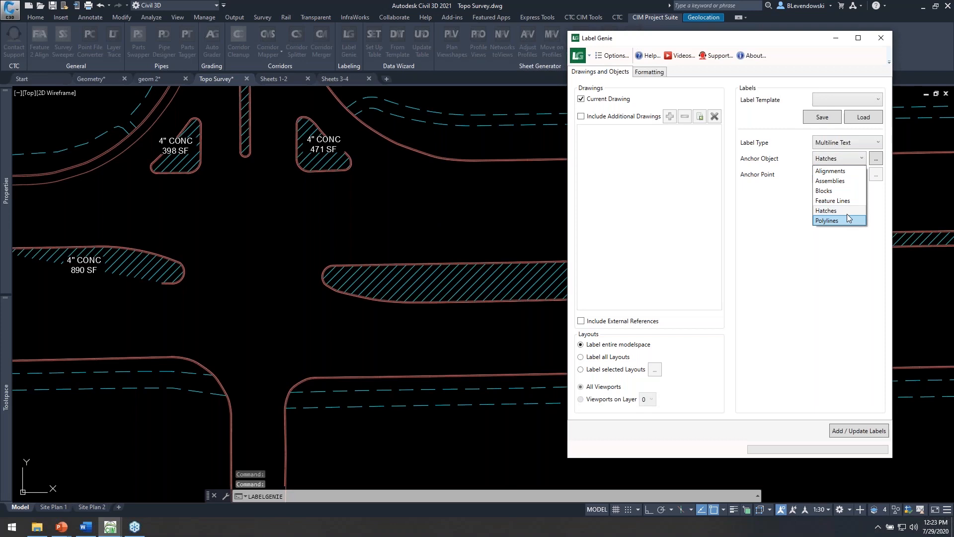
pyautogui.click(847, 143)
pyautogui.click(847, 143)
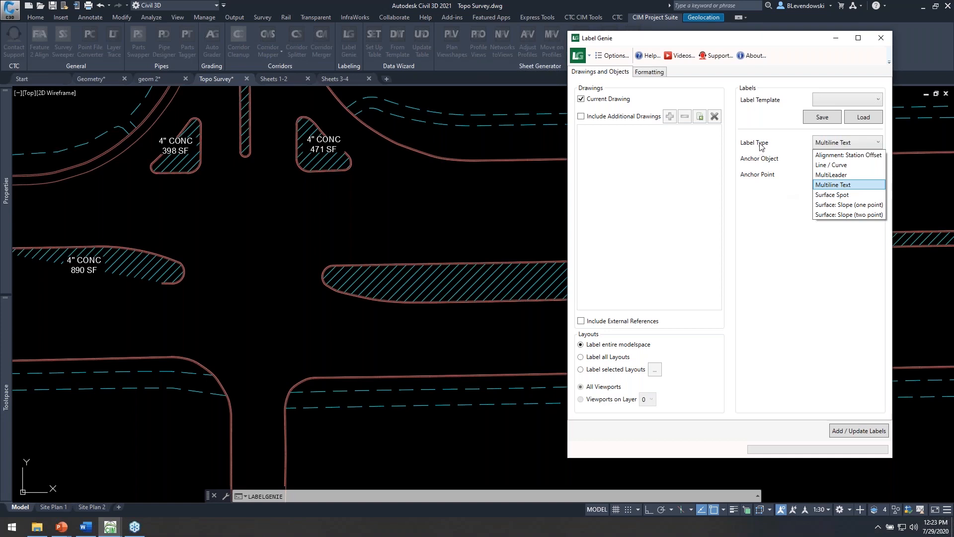
pyautogui.click(768, 160)
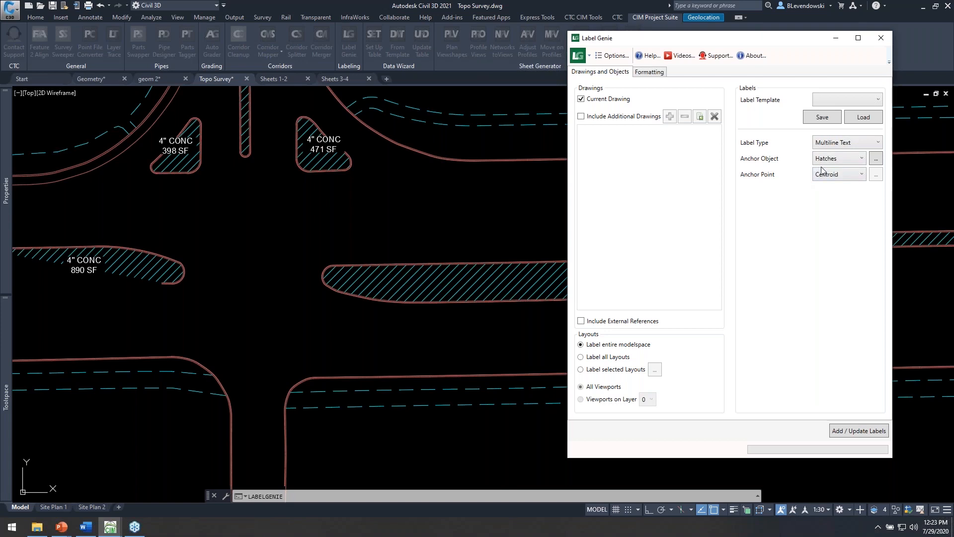
pyautogui.click(843, 144)
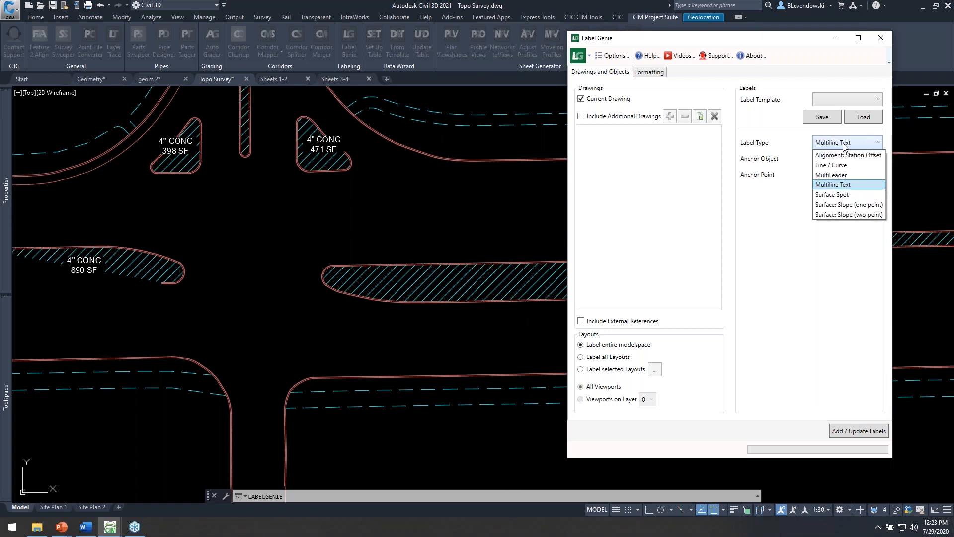
pyautogui.click(781, 192)
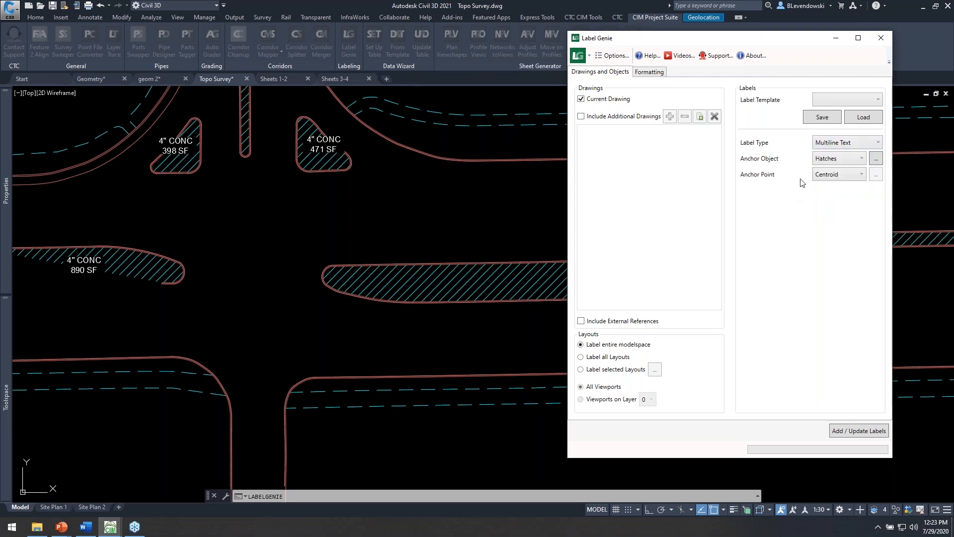
pyautogui.click(831, 162)
pyautogui.click(797, 214)
# Review the saved label templates in Label Genie and close it without choosing one.
pyautogui.moveTo(799, 44); pyautogui.dragTo(596, 72)
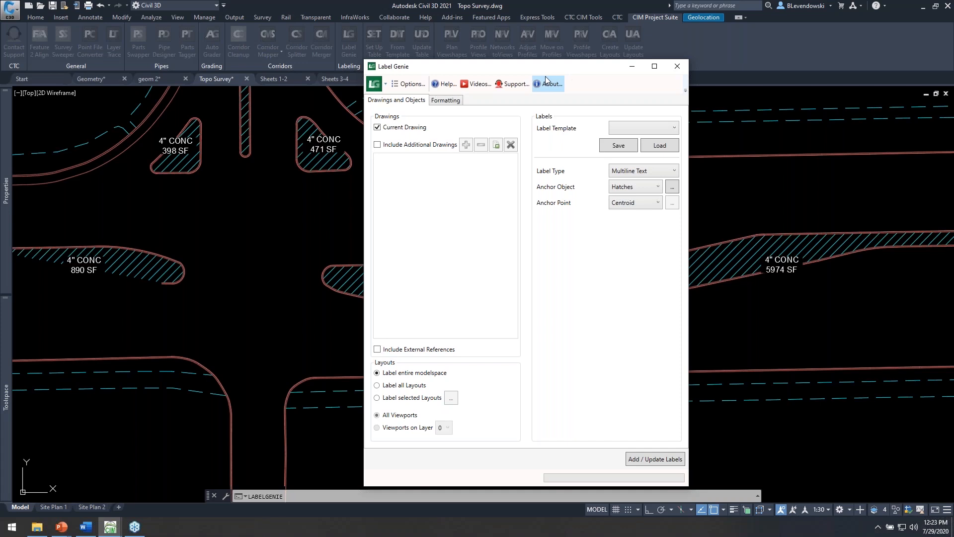
pyautogui.moveTo(535, 66); pyautogui.dragTo(539, 95)
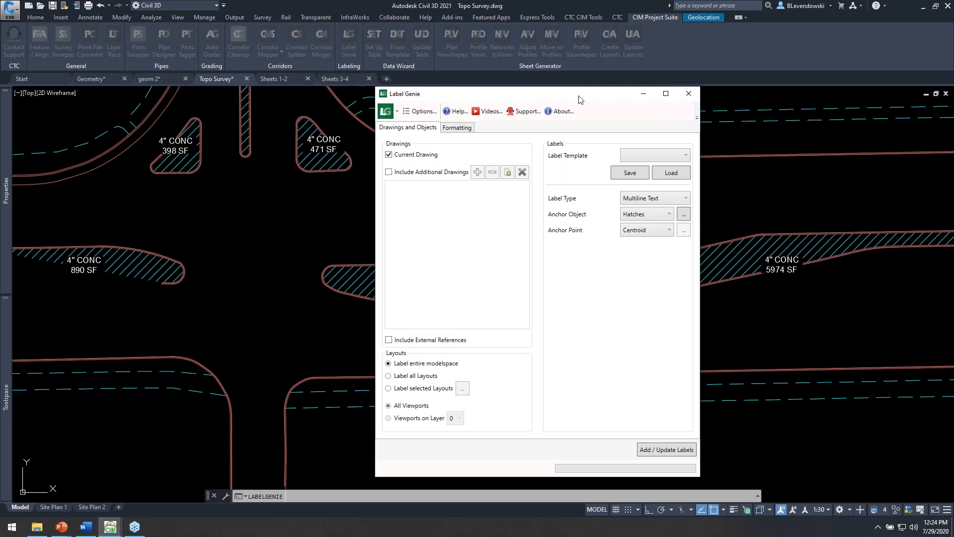
pyautogui.moveTo(575, 96); pyautogui.dragTo(568, 91)
pyautogui.click(664, 151)
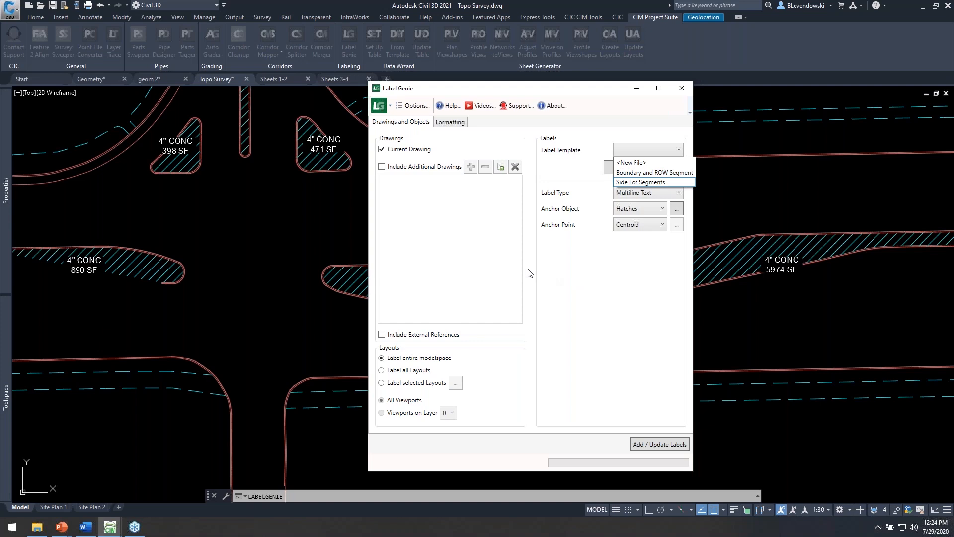
pyautogui.click(571, 263)
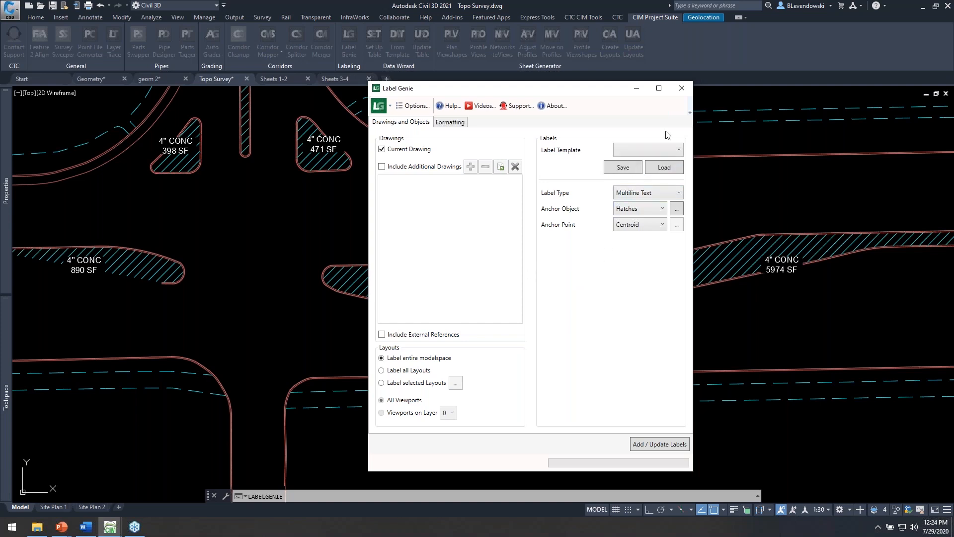
pyautogui.click(681, 88)
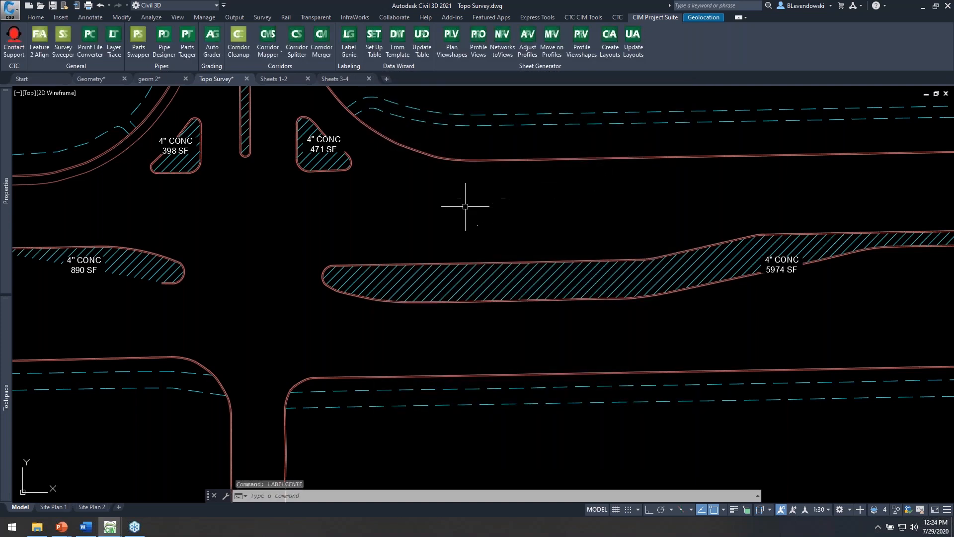
# Look over the Sheets 3-4 drawing and return to the Sheets 1-2 drawing.
pyautogui.moveTo(379, 178); pyautogui.dragTo(366, 187, button='middle')
pyautogui.click(280, 79)
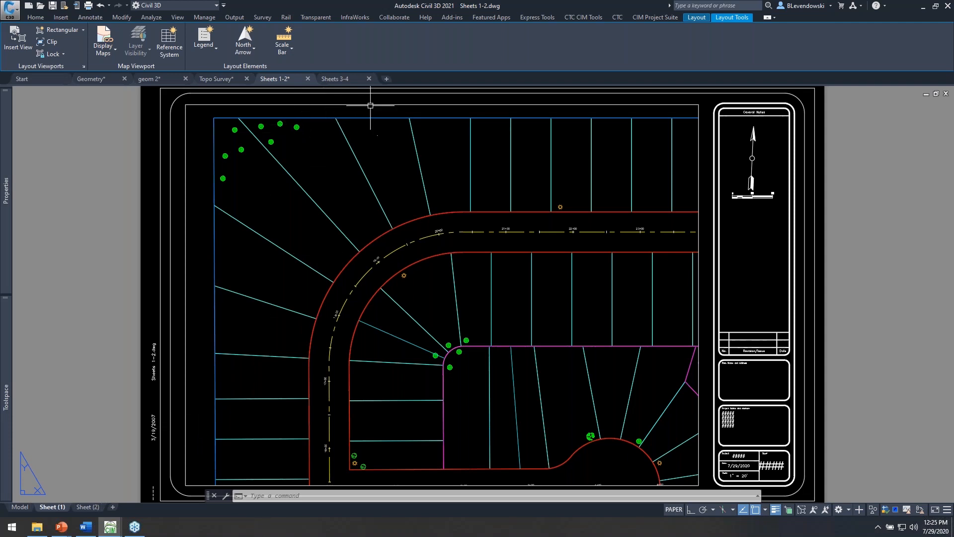
pyautogui.click(334, 78)
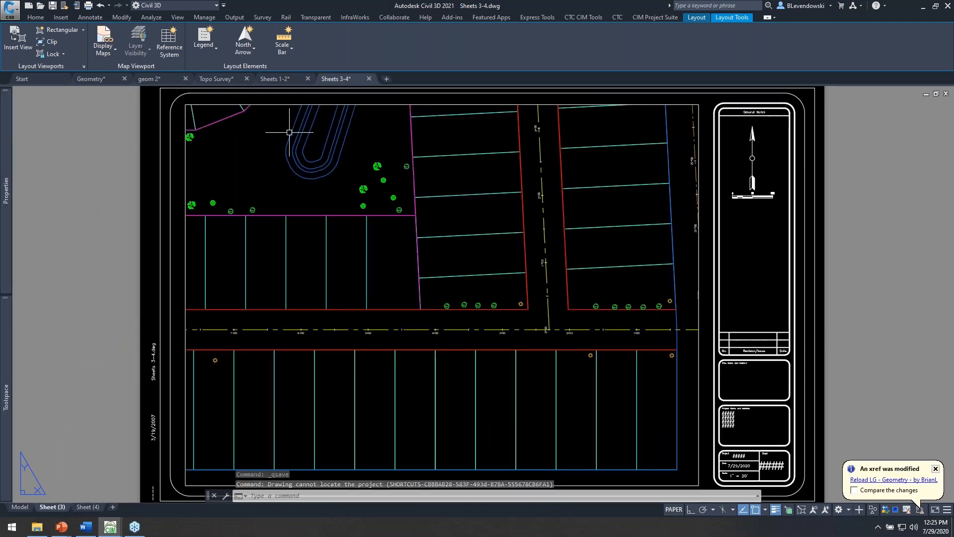
pyautogui.click(296, 78)
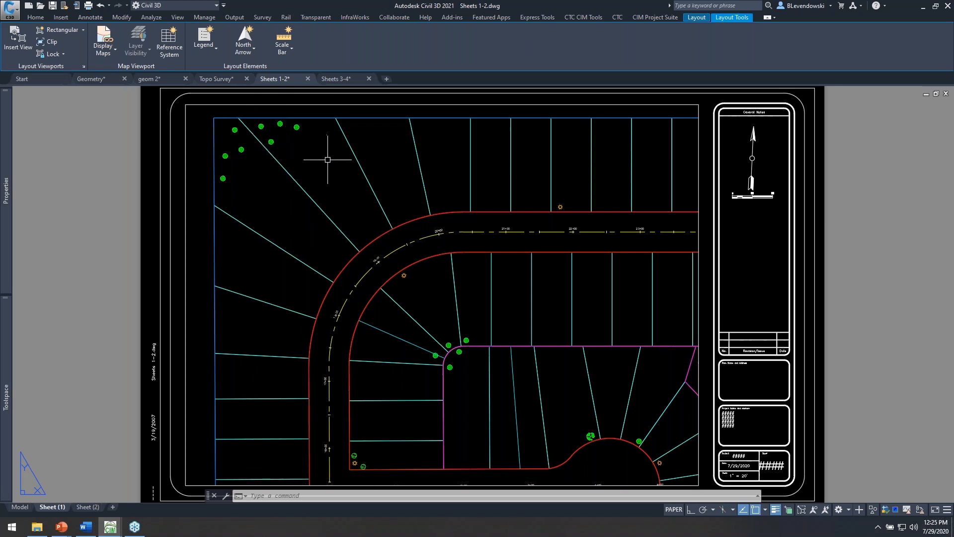
pyautogui.moveTo(327, 160)
# Open Label Genie for the Sheets 1-2 drawing and move its window aside to uncover the plan.
pyautogui.click(647, 18)
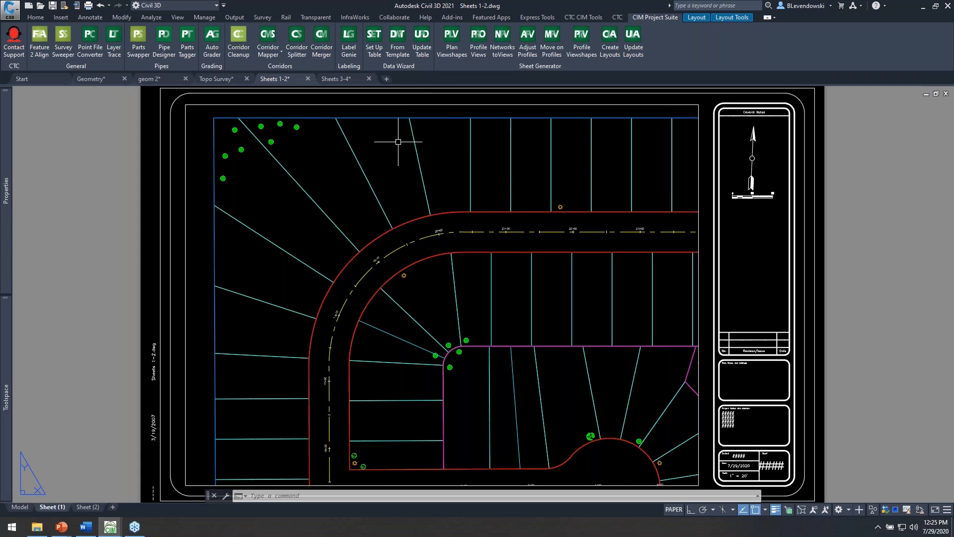
pyautogui.click(349, 42)
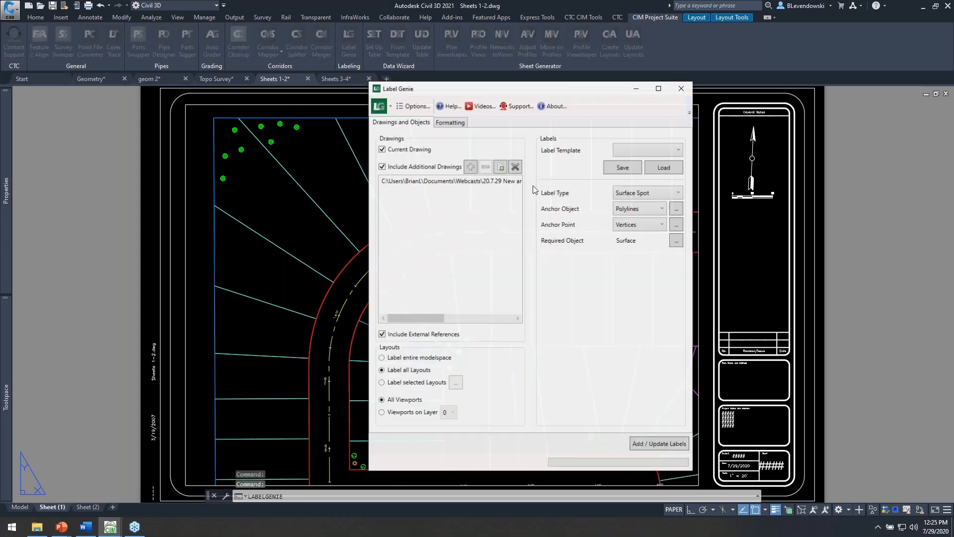
pyautogui.moveTo(571, 90); pyautogui.dragTo(656, 90)
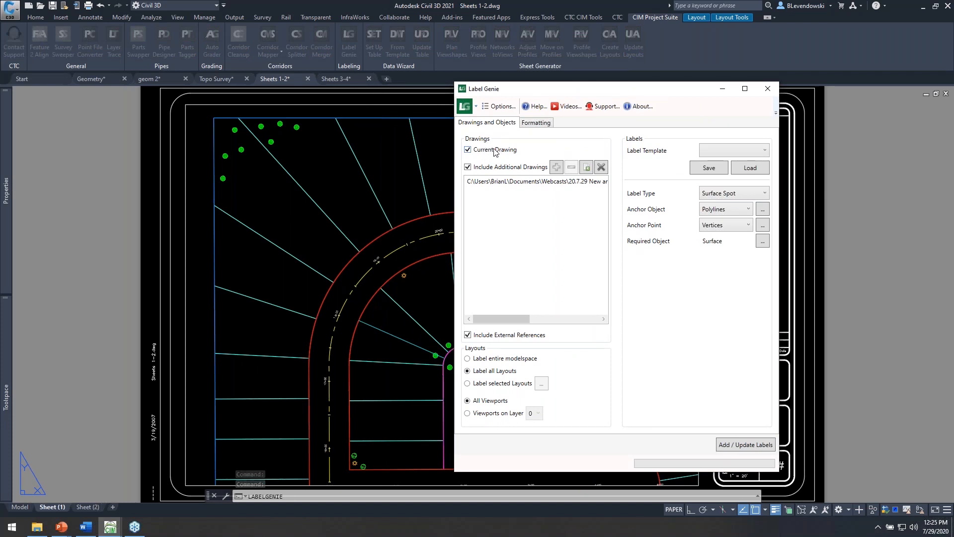
pyautogui.moveTo(633, 96); pyautogui.dragTo(681, 96)
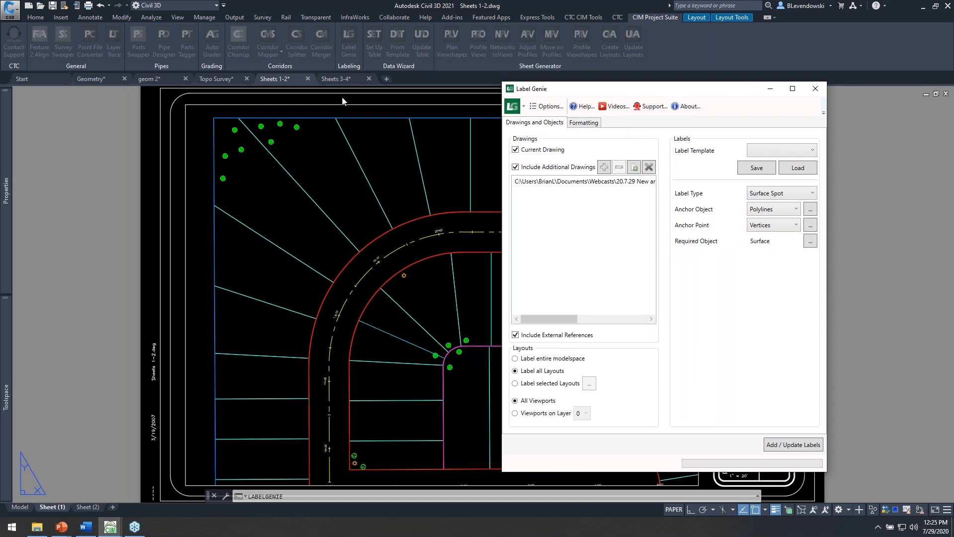
# Clear the list of additional drawings, browse the project folder's drawing files and cancel without choosing one.
pyautogui.click(552, 169)
pyautogui.click(549, 169)
pyautogui.click(586, 183)
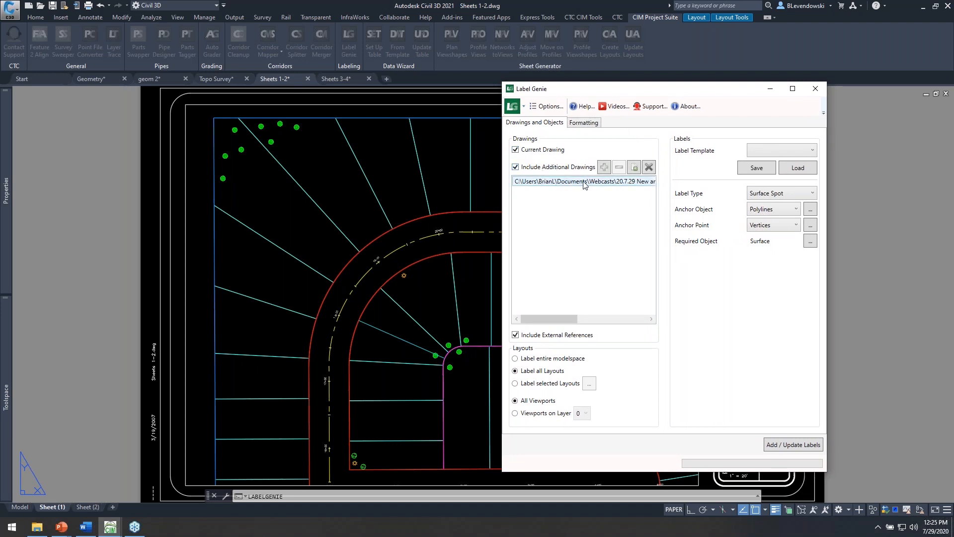
pyautogui.click(649, 167)
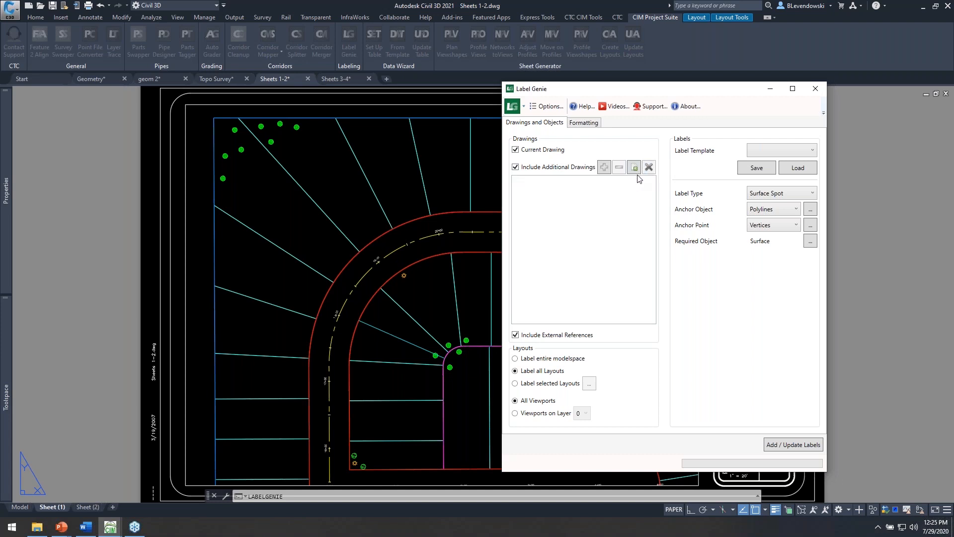
pyautogui.click(604, 168)
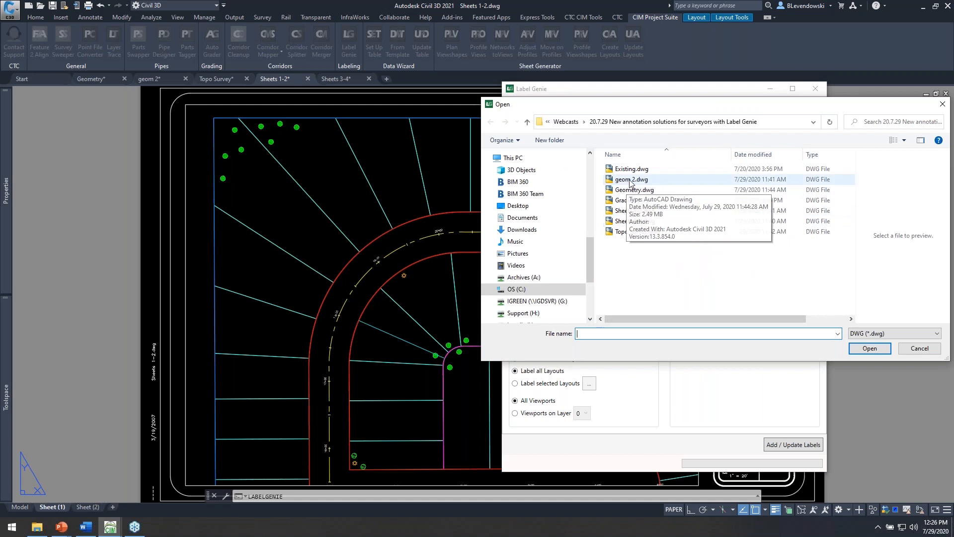
pyautogui.click(918, 349)
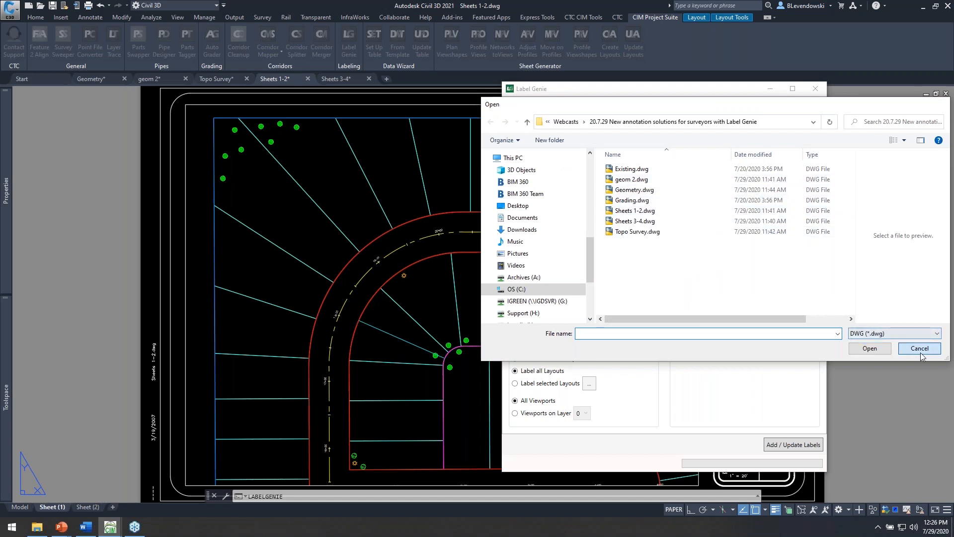
# Add all open drawings to the additional drawings list, and remove geom 2.dwg, Geometry.dwg and Topo Survey.dwg so only Sheets 3-4.dwg remains.
pyautogui.click(633, 168)
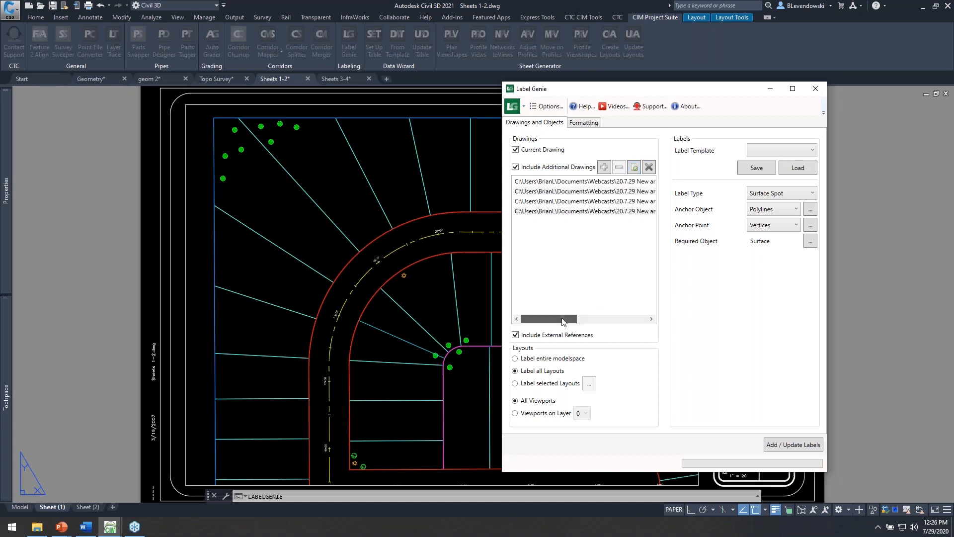
pyautogui.moveTo(563, 321); pyautogui.dragTo(633, 320)
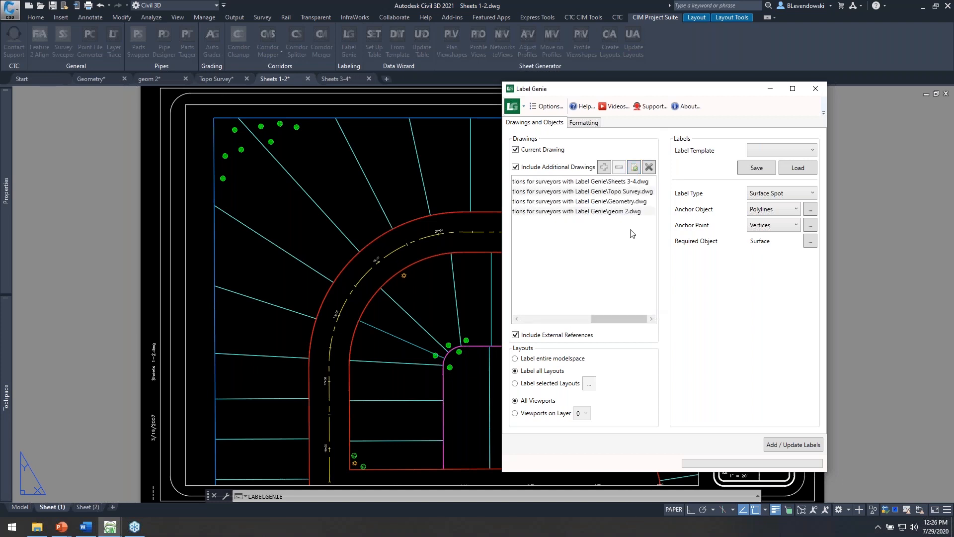
pyautogui.click(625, 211)
pyautogui.click(619, 167)
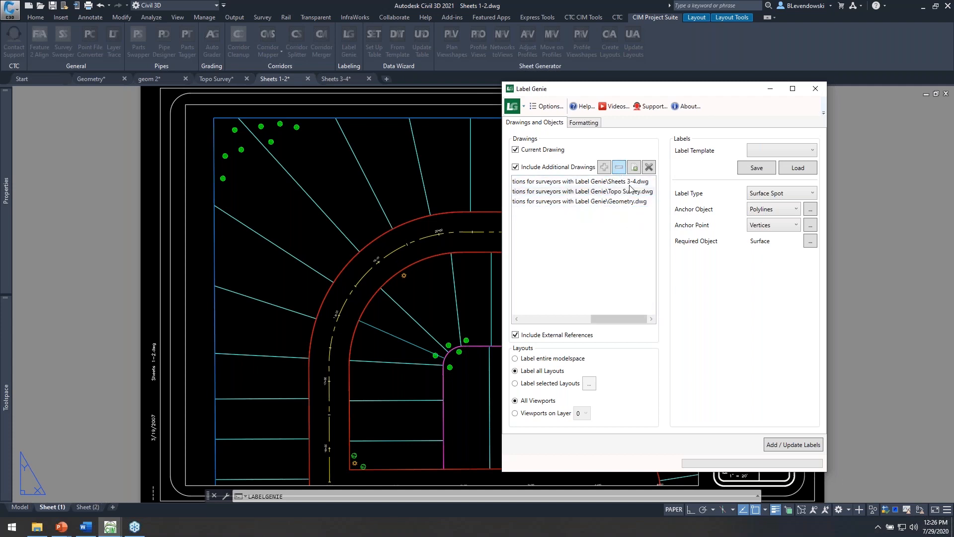
pyautogui.click(621, 201)
pyautogui.click(619, 167)
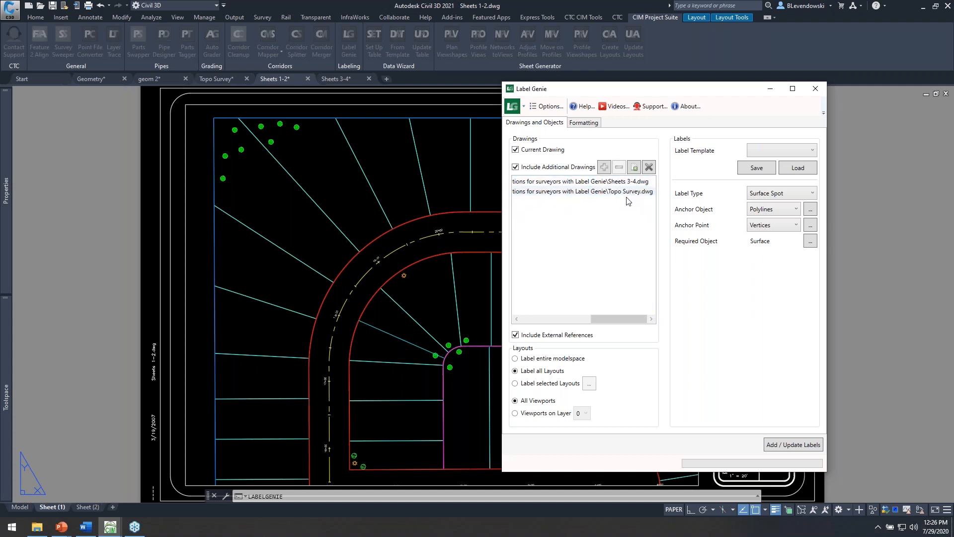
pyautogui.click(611, 194)
pyautogui.click(618, 167)
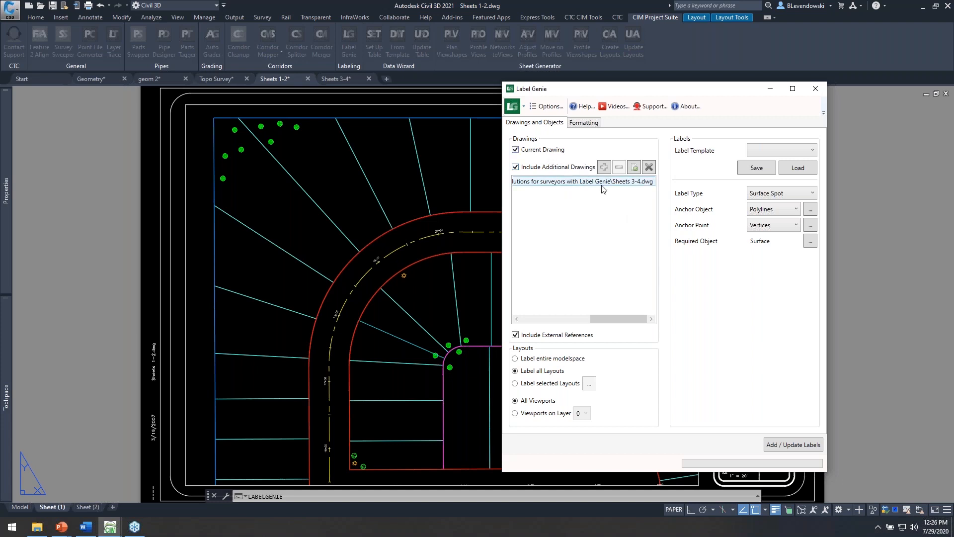
pyautogui.moveTo(616, 319); pyautogui.dragTo(544, 322)
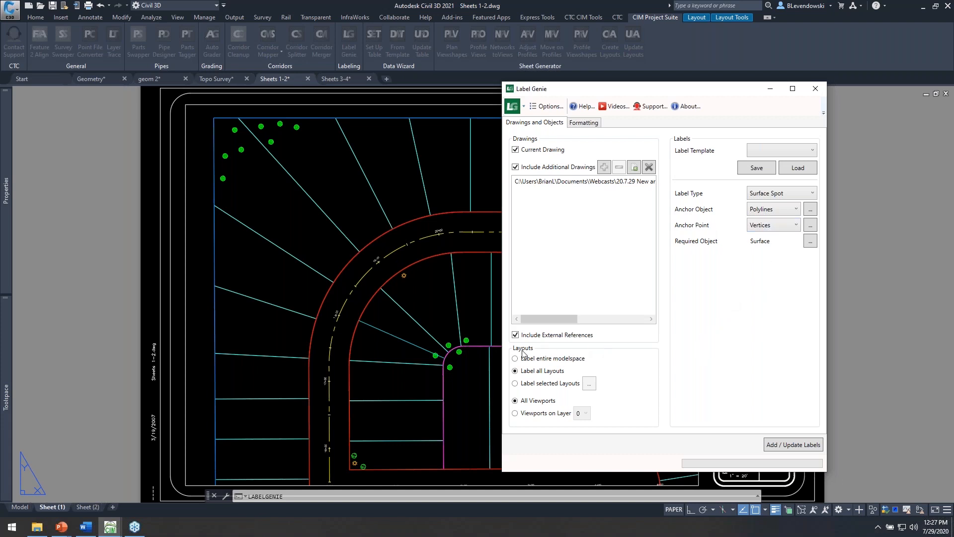
# Restrict labeling to selected layouts, keeping Sheets (1) and (2) of the current drawing and Sheets (3) and (4) of the additional drawing.
pyautogui.click(538, 360)
pyautogui.click(530, 387)
pyautogui.click(591, 386)
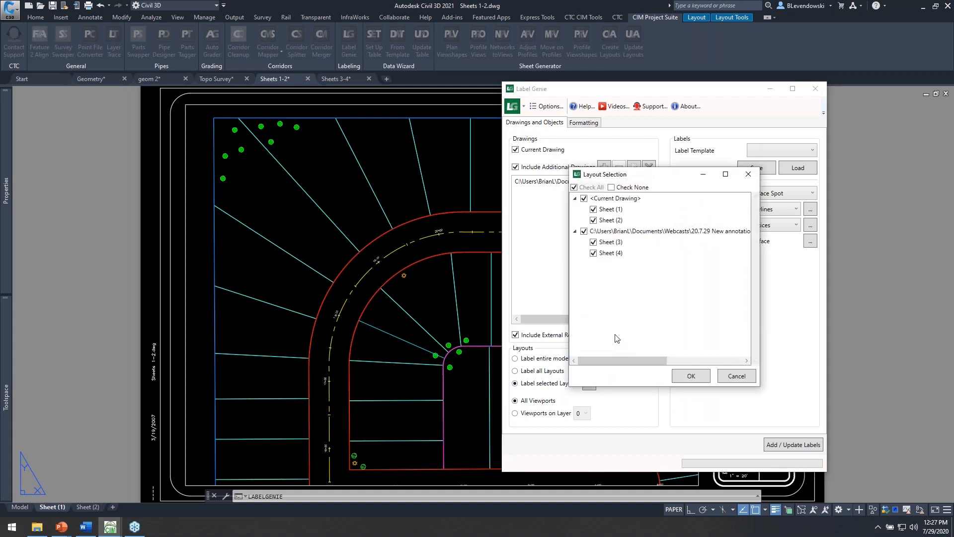
pyautogui.moveTo(681, 174); pyautogui.dragTo(735, 195)
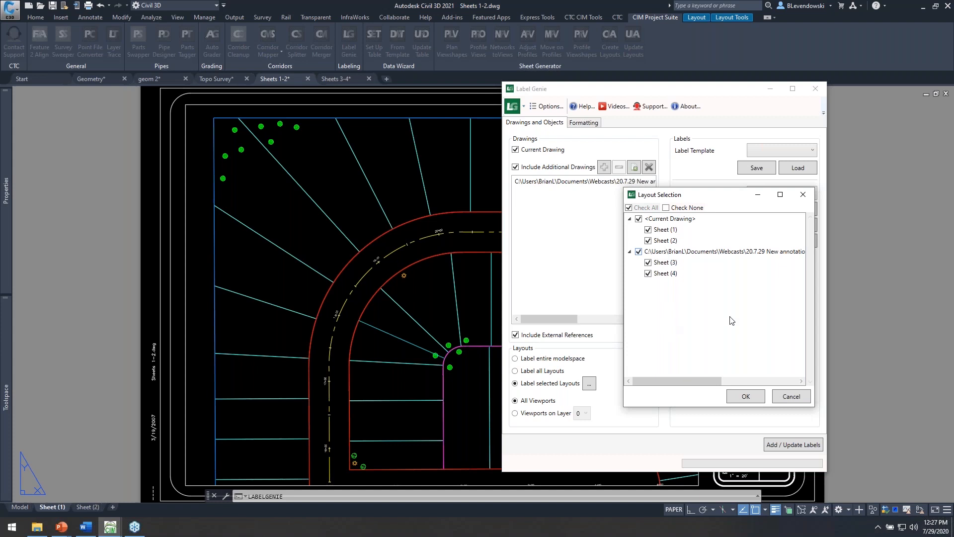
pyautogui.click(746, 397)
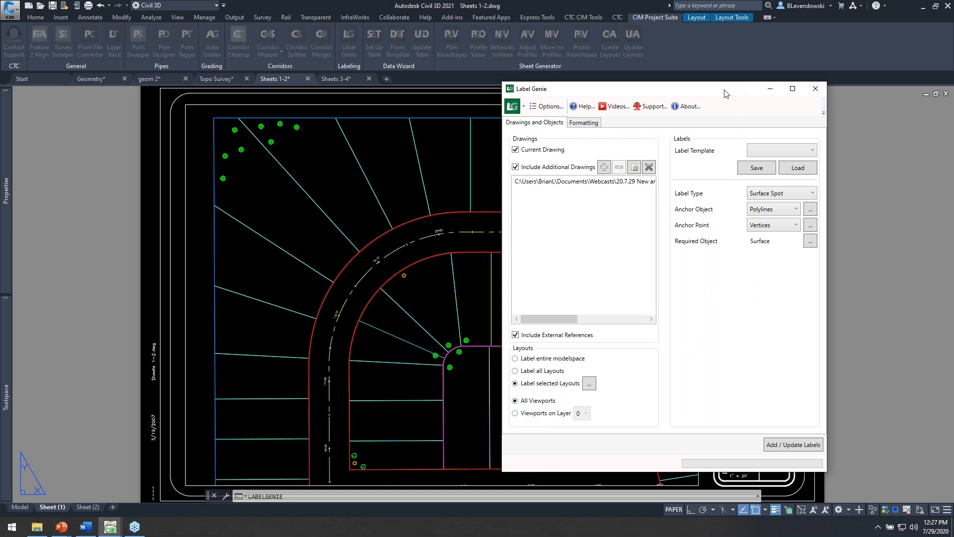
pyautogui.moveTo(725, 91); pyautogui.dragTo(711, 91)
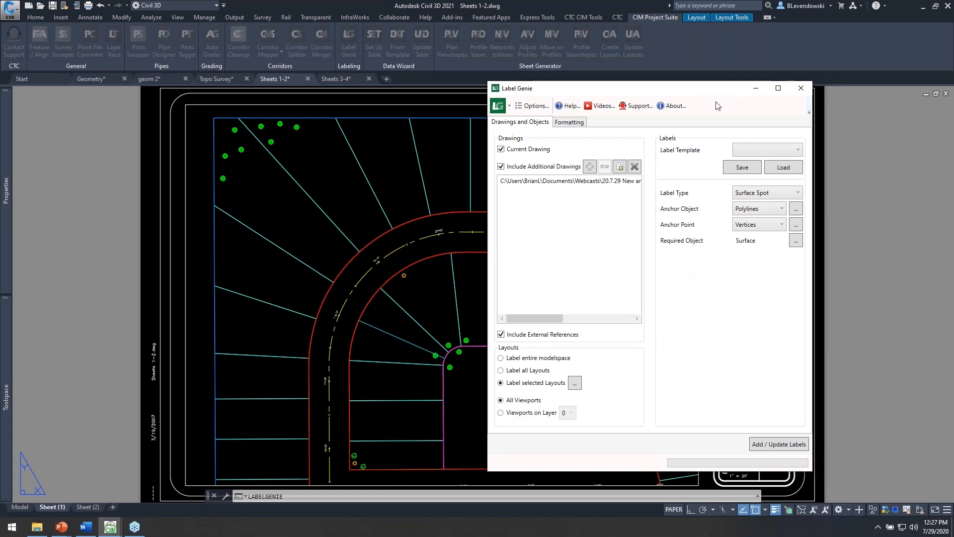
# Set the label type to Alignment: Station Offset and the anchor object to Blocks.
pyautogui.click(771, 194)
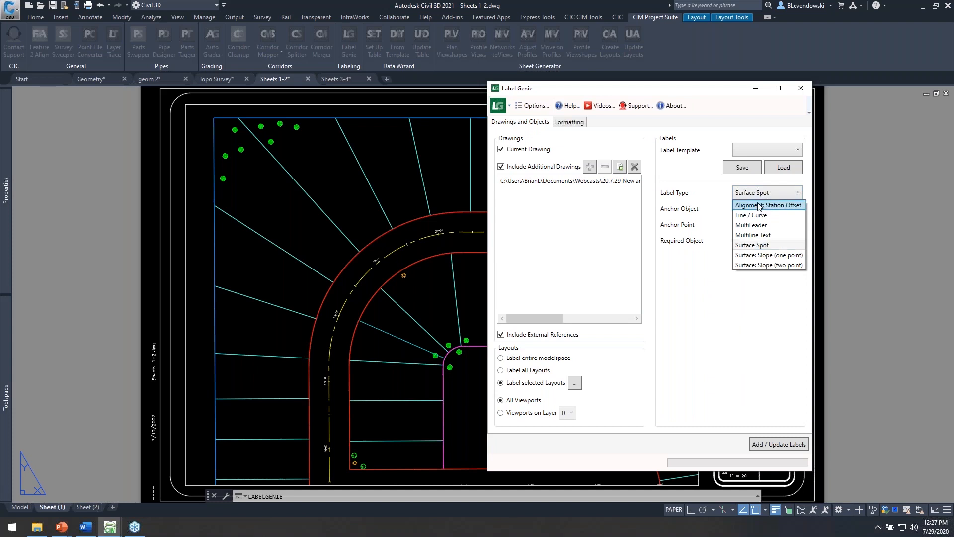
pyautogui.click(778, 205)
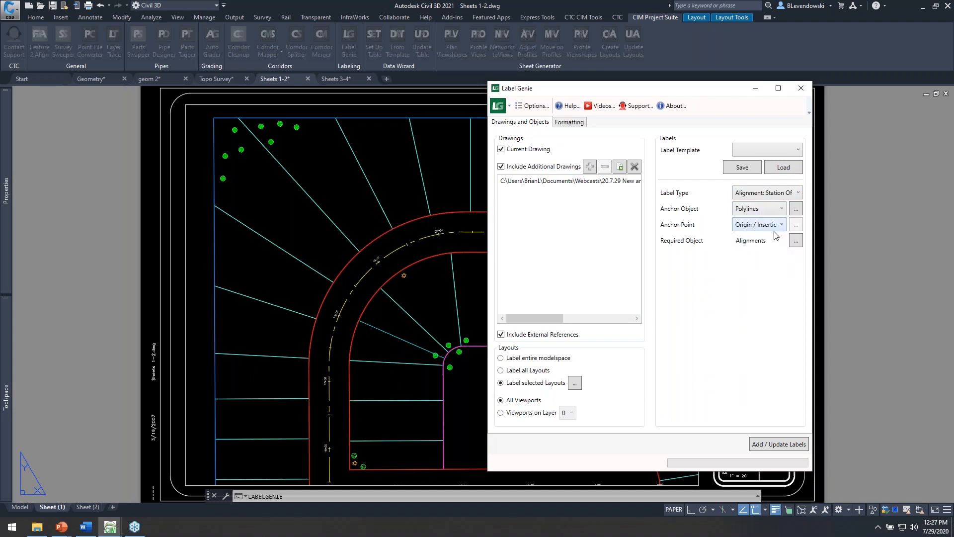
pyautogui.click(767, 208)
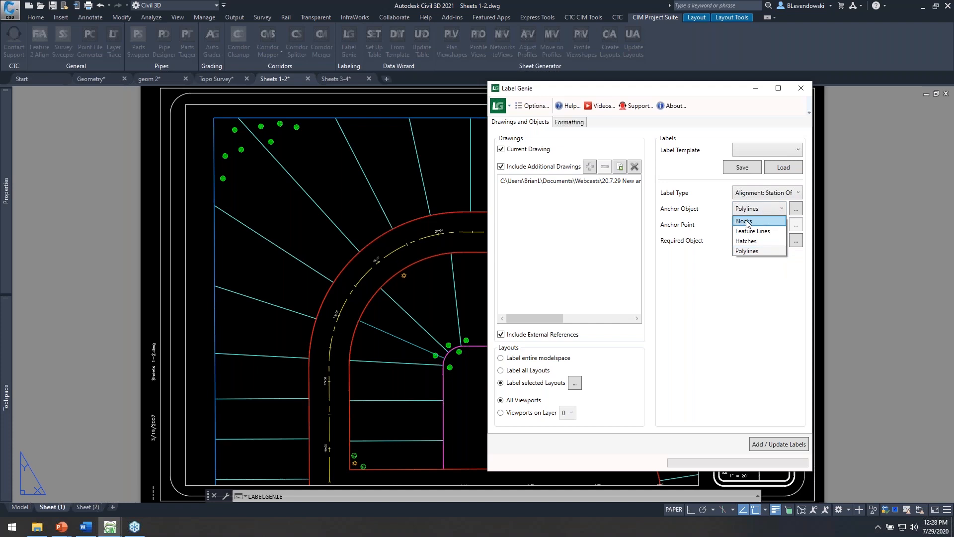
pyautogui.click(747, 222)
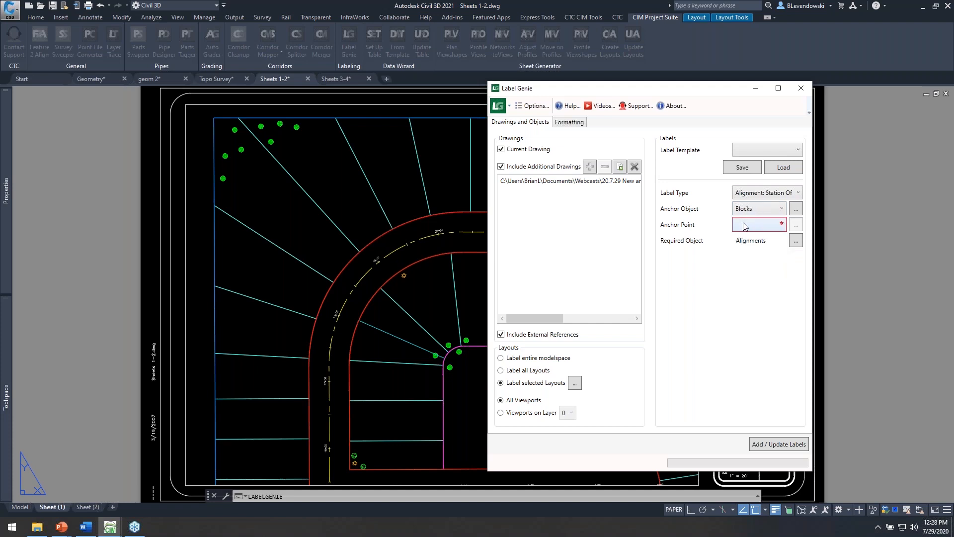
# Clear the included layer filter for the anchor blocks, check for matching objects and accept the filter.
pyautogui.click(796, 209)
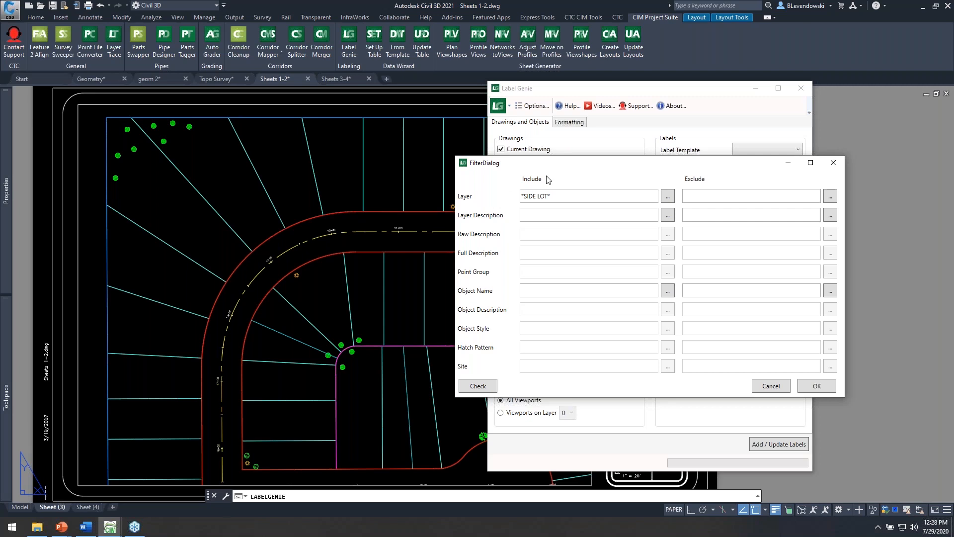
pyautogui.moveTo(551, 195); pyautogui.dragTo(521, 196)
pyautogui.press('BackSpace')
pyautogui.click(478, 386)
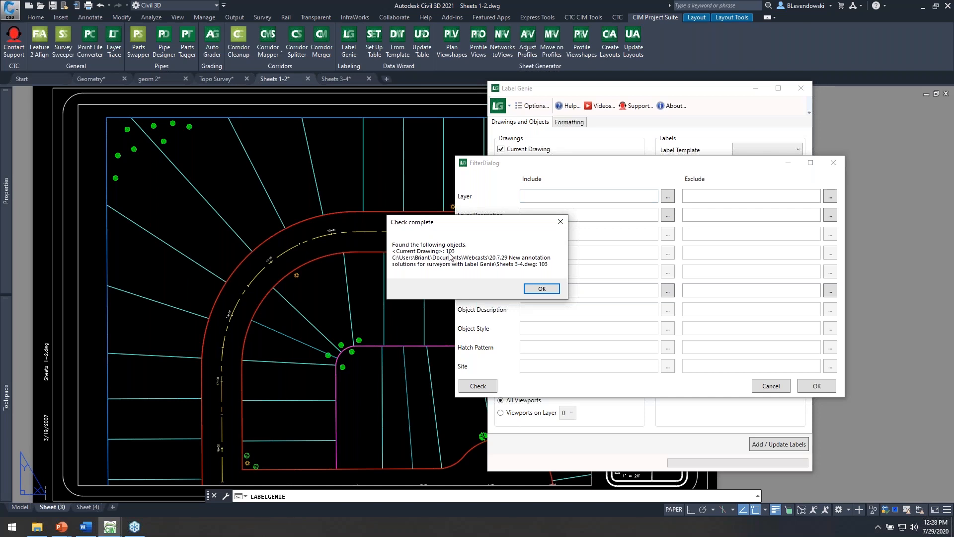
pyautogui.click(542, 290)
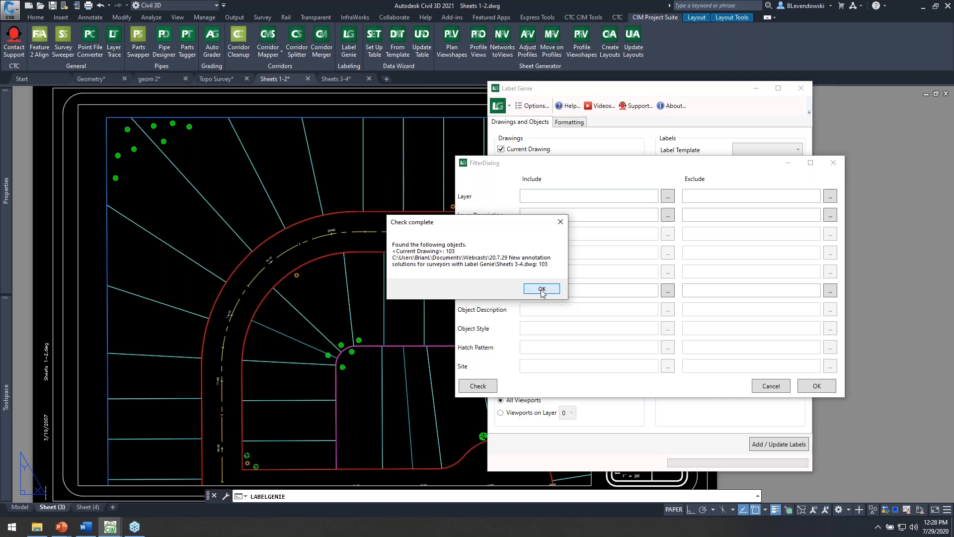
pyautogui.click(816, 386)
# Set the blocks' anchor point to Centroid and review the available label types without changing the selection.
pyautogui.click(770, 230)
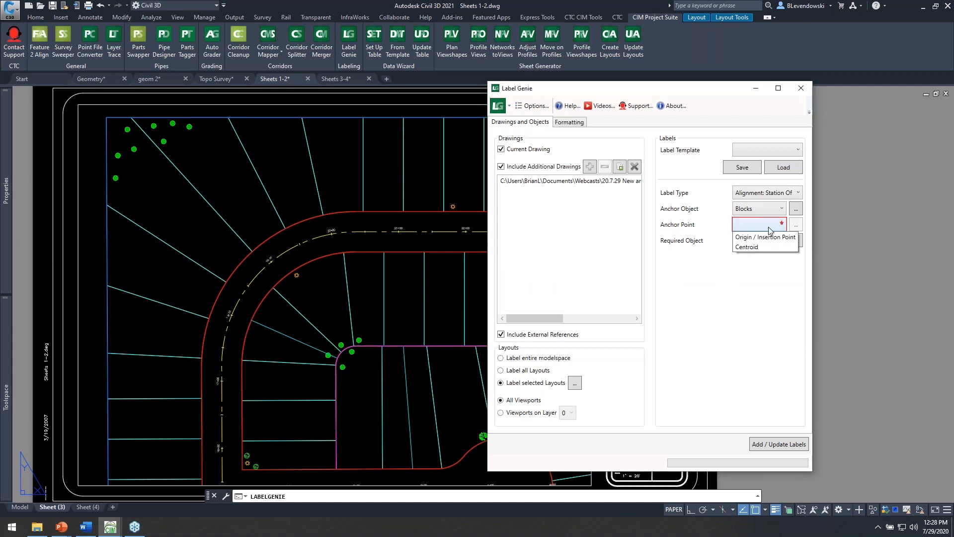
pyautogui.click(751, 248)
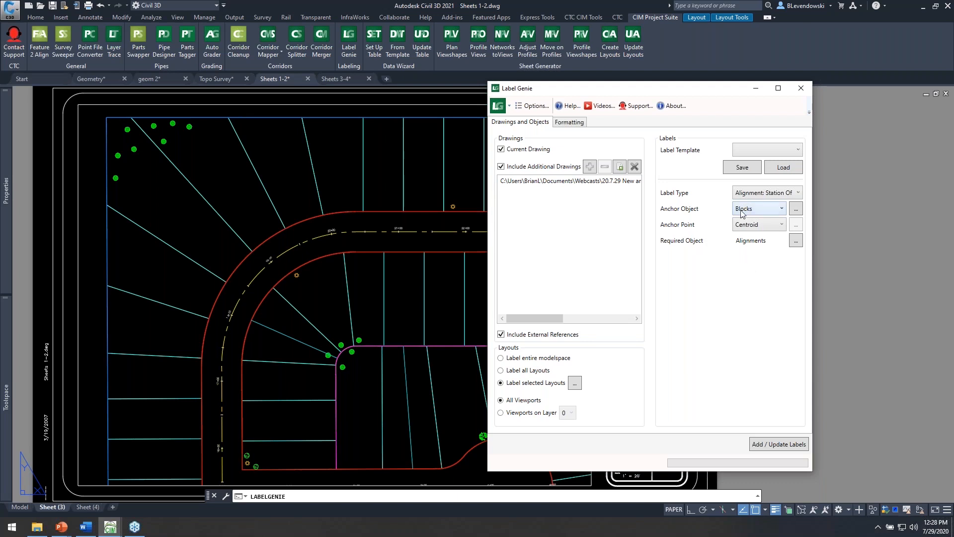
pyautogui.click(768, 194)
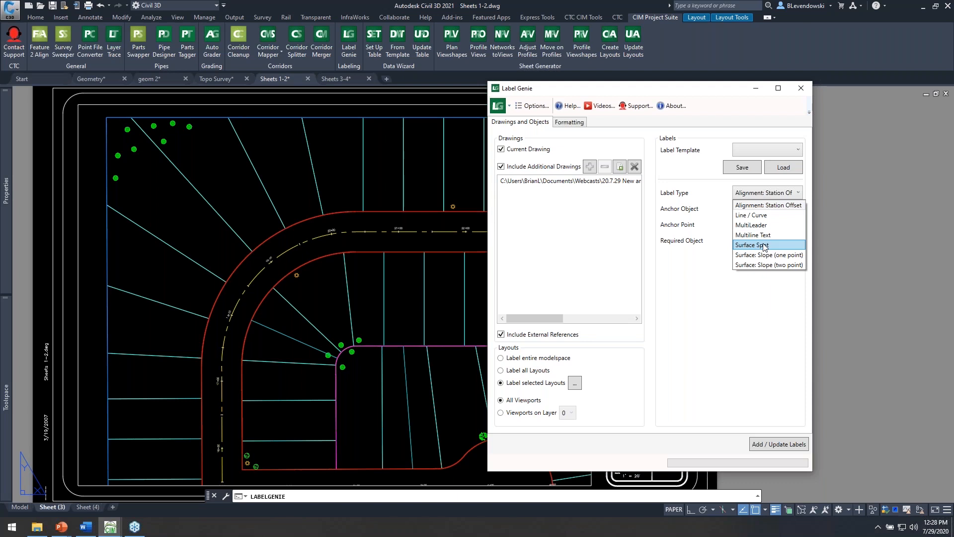
pyautogui.click(683, 228)
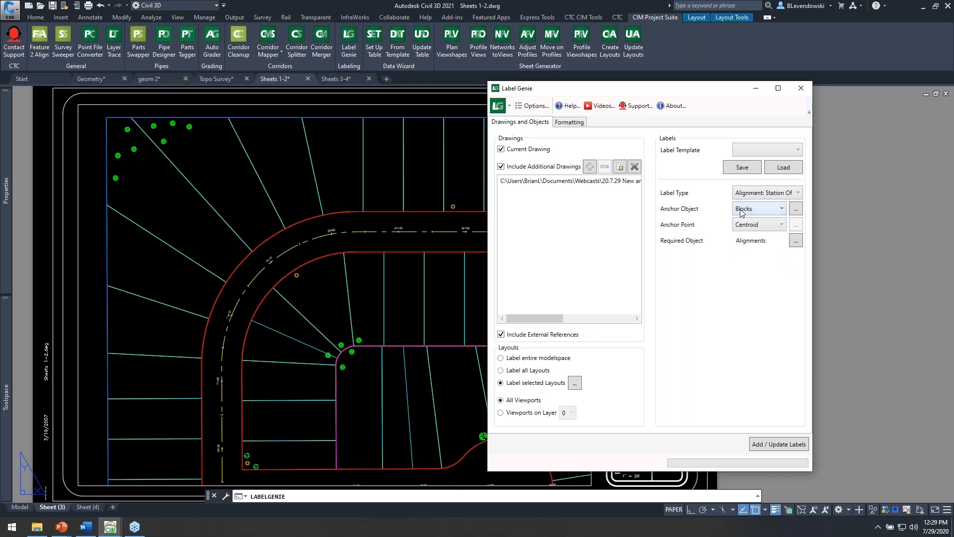
pyautogui.click(685, 242)
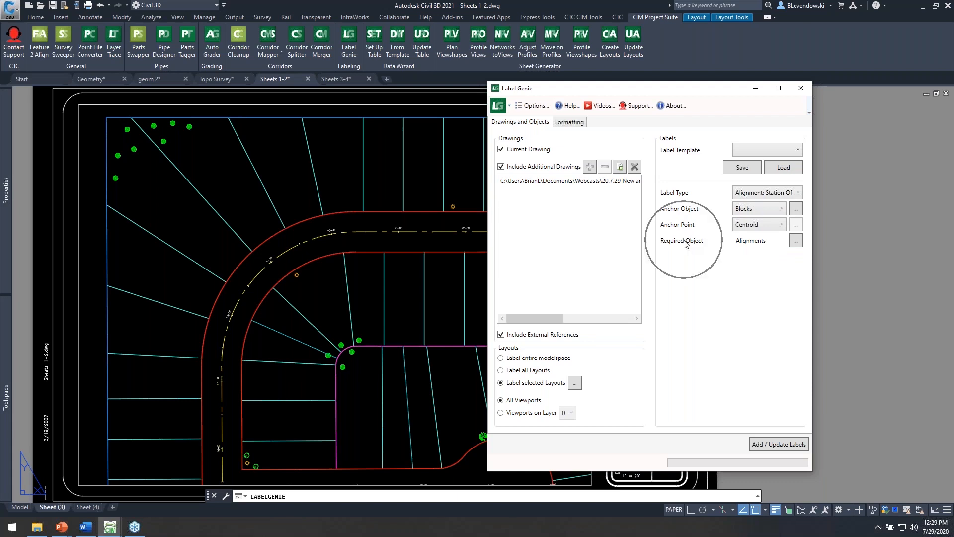
# Filter the required alignments by included object name EVERGREEN, check for matching objects and accept the filter.
pyautogui.click(795, 240)
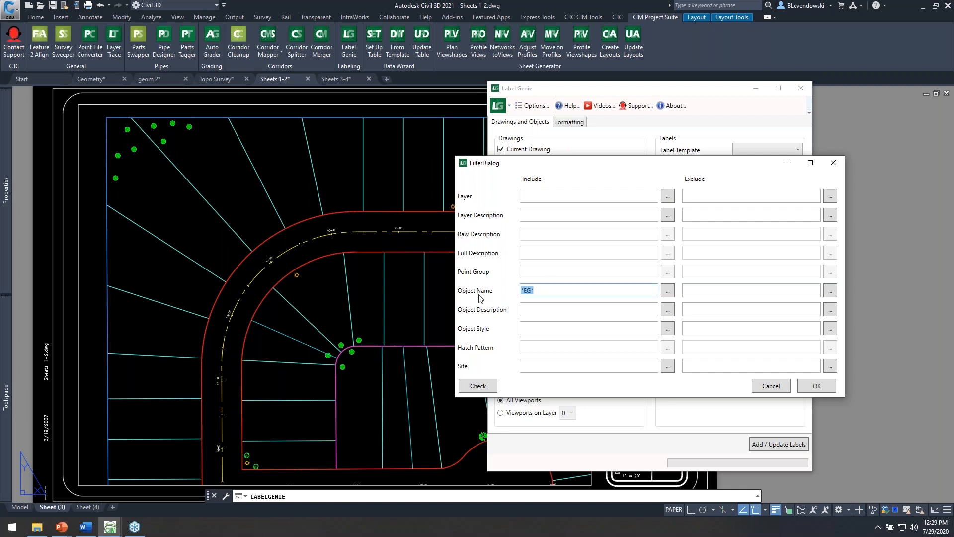
pyautogui.write('EVERGREEN')
pyautogui.click(478, 386)
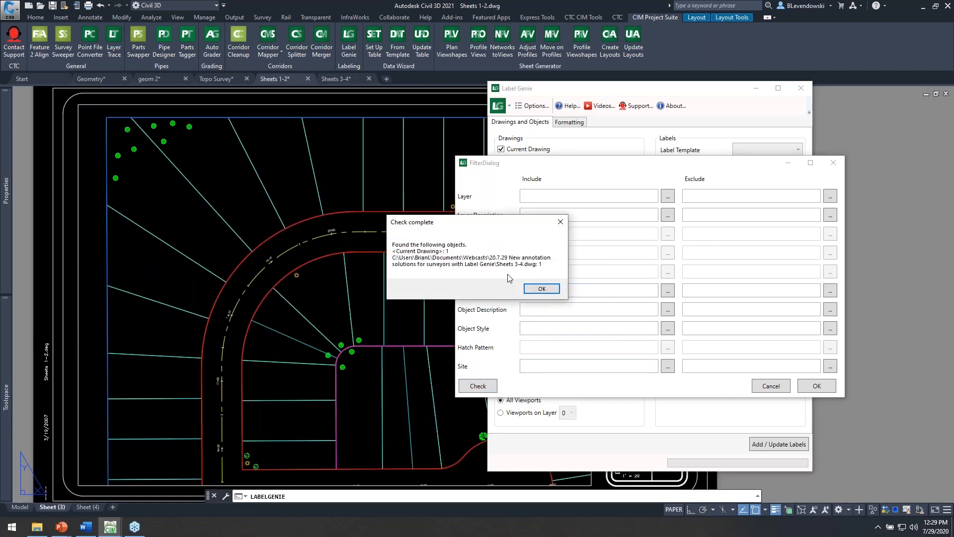
pyautogui.click(550, 290)
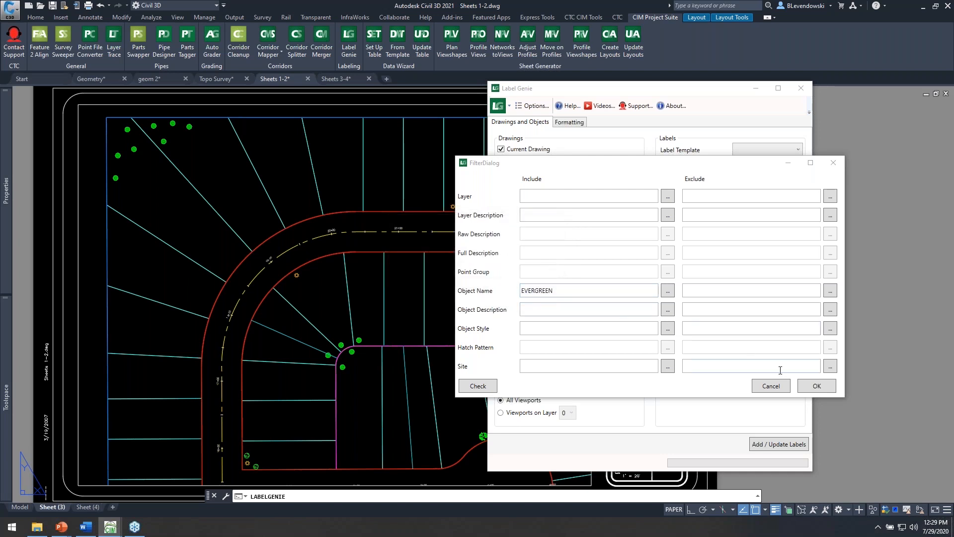
pyautogui.click(817, 387)
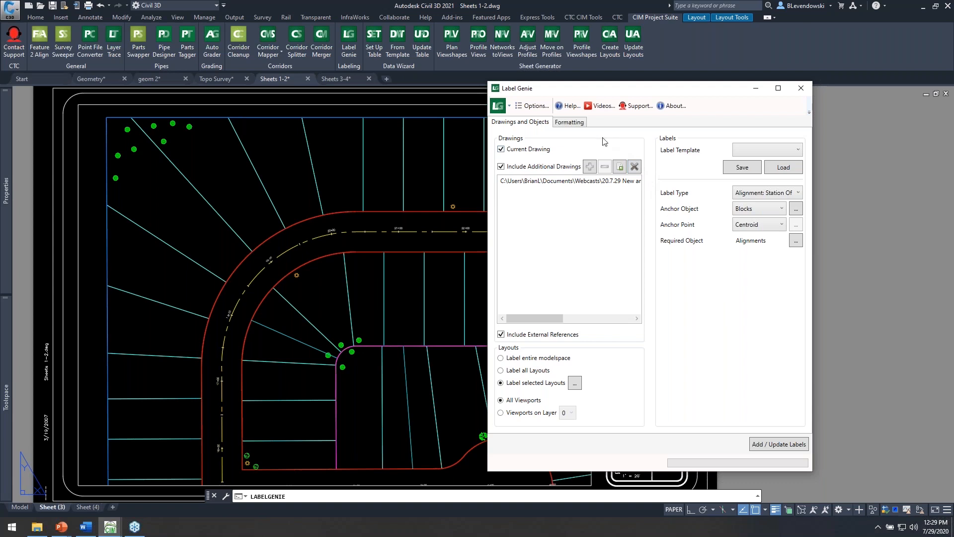
# Set the label formatting to the Station and Offset style with the _No Markers marker style.
pyautogui.click(572, 123)
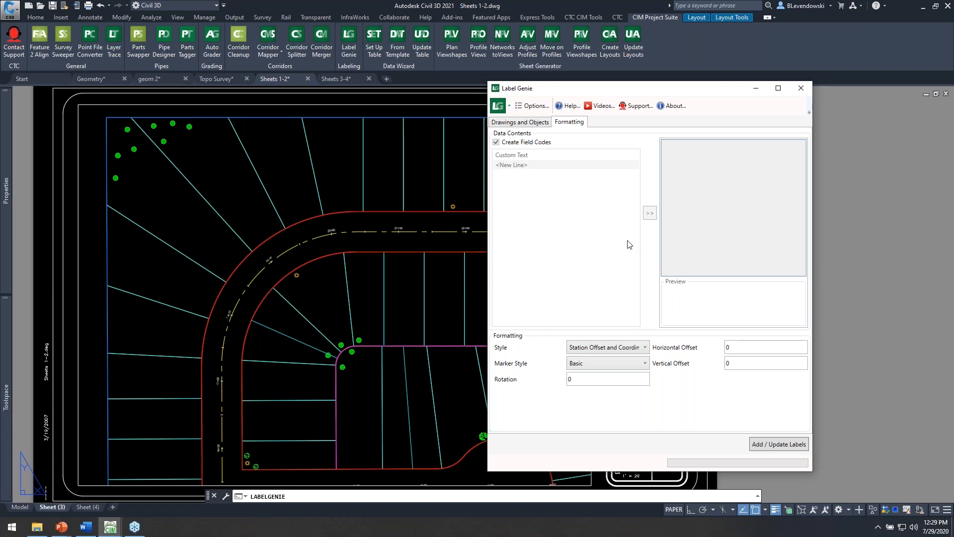
pyautogui.click(605, 347)
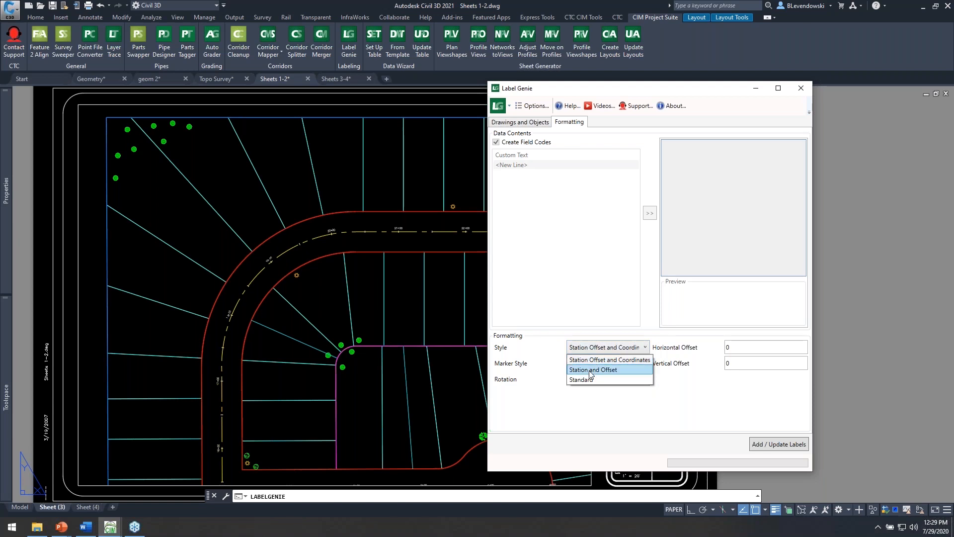
pyautogui.click(594, 370)
pyautogui.click(598, 363)
pyautogui.scroll(1, 594, 260)
pyautogui.click(587, 184)
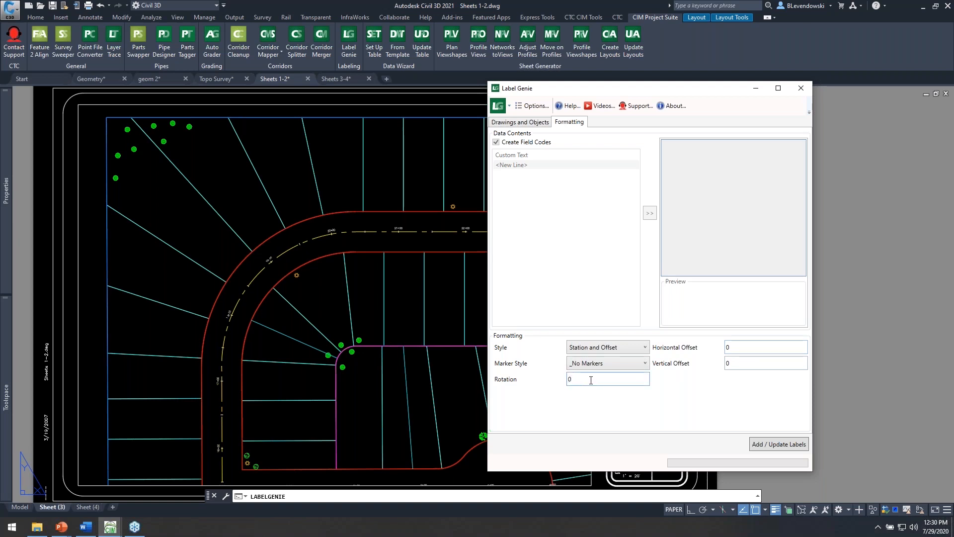
# Add the station offset labels to the selected layouts and inspect them at the tree blocks around the curved lot corner.
pyautogui.click(762, 444)
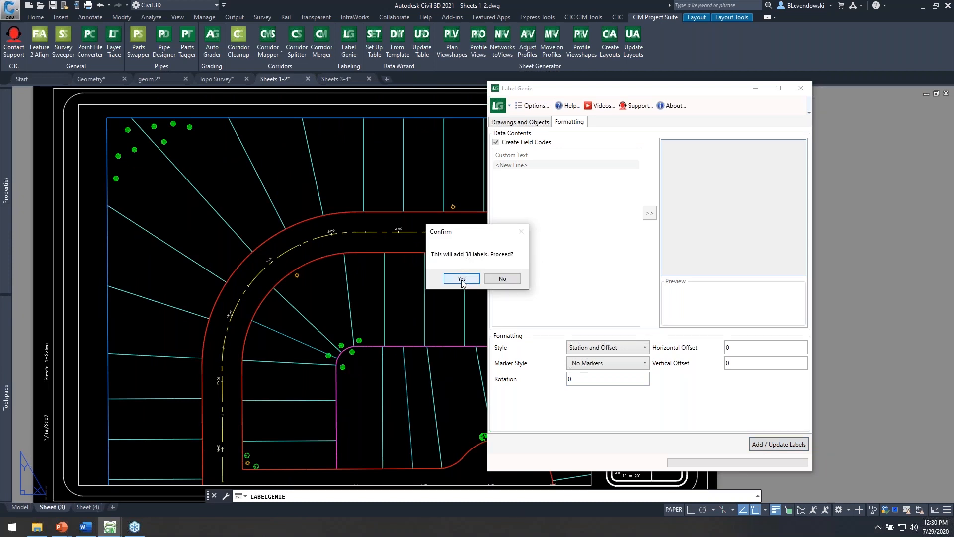
pyautogui.click(461, 278)
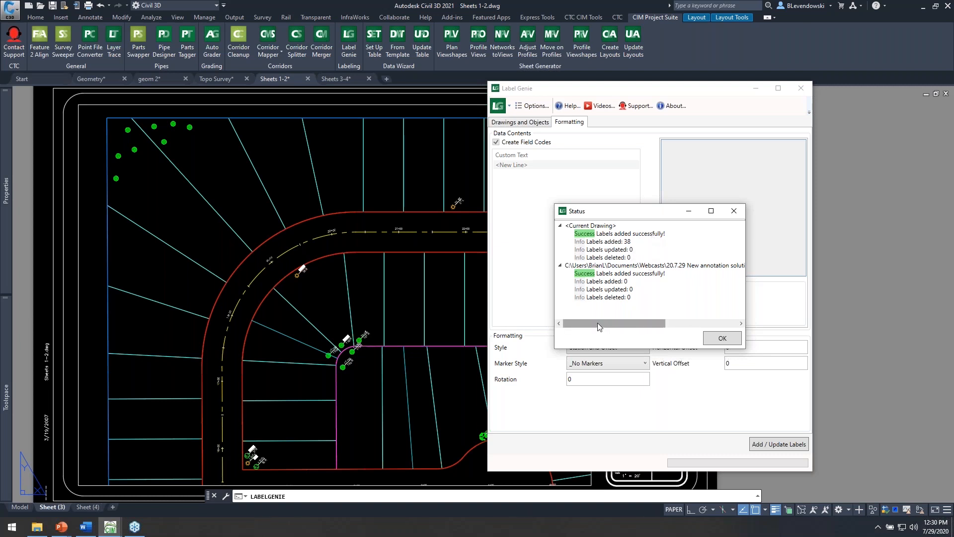
pyautogui.click(721, 338)
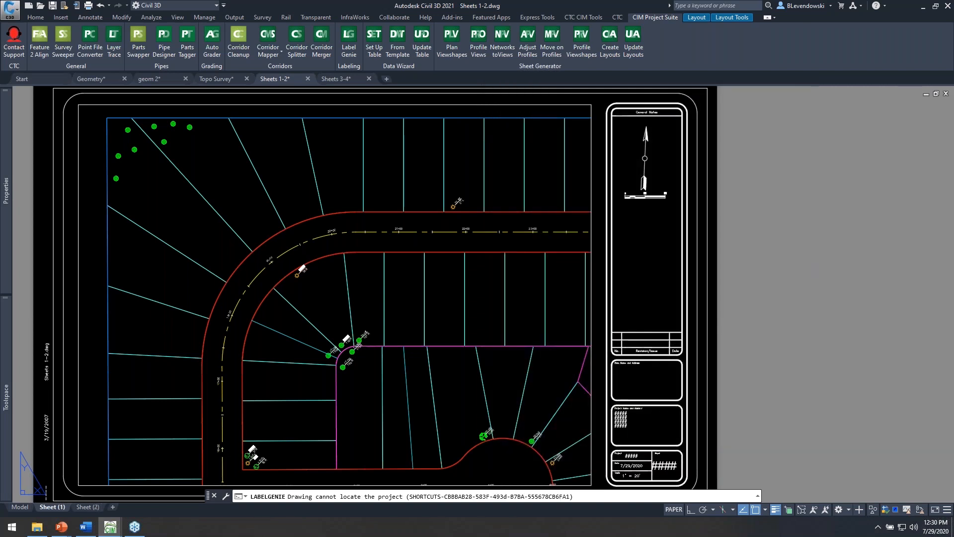
pyautogui.moveTo(351, 374); pyautogui.dragTo(358, 339, button='middle')
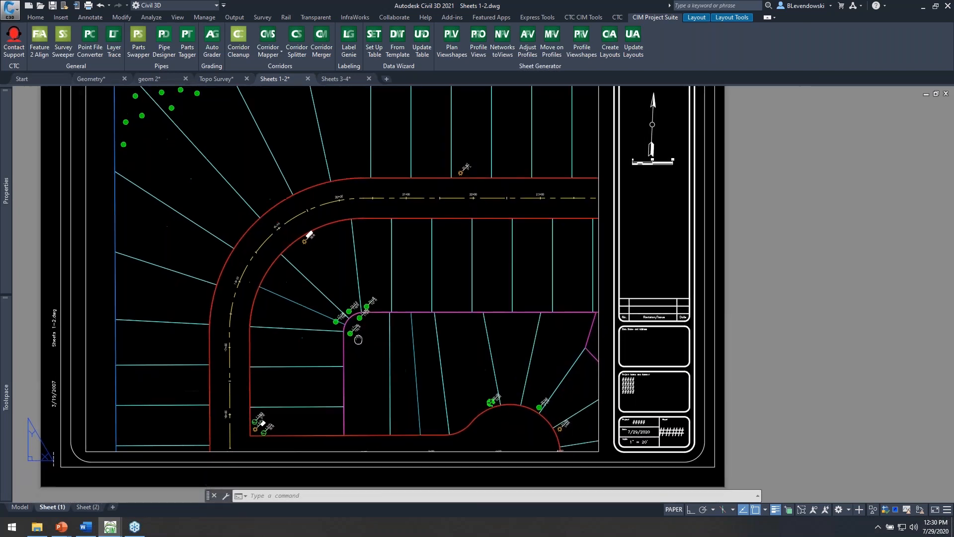
pyautogui.scroll(6, 367, 317)
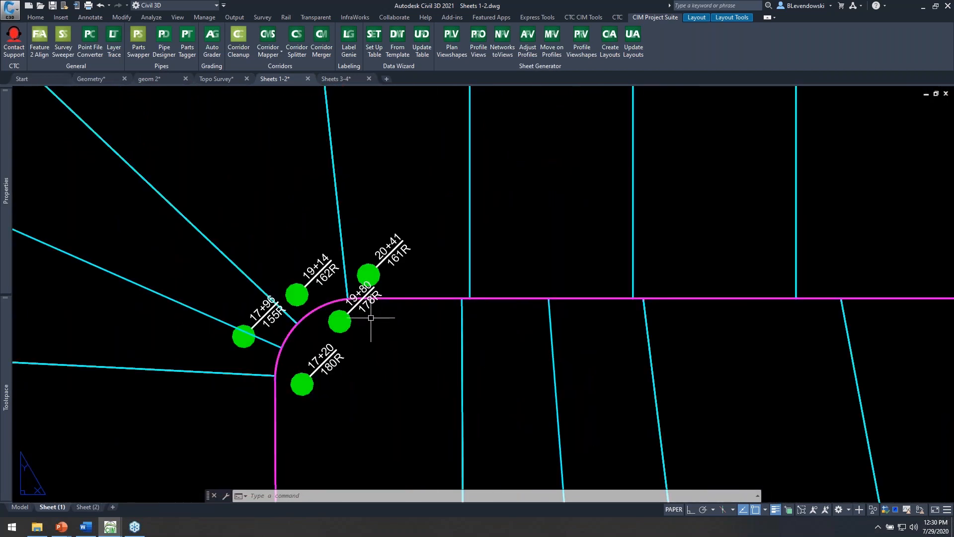
pyautogui.scroll(-3, 339, 323)
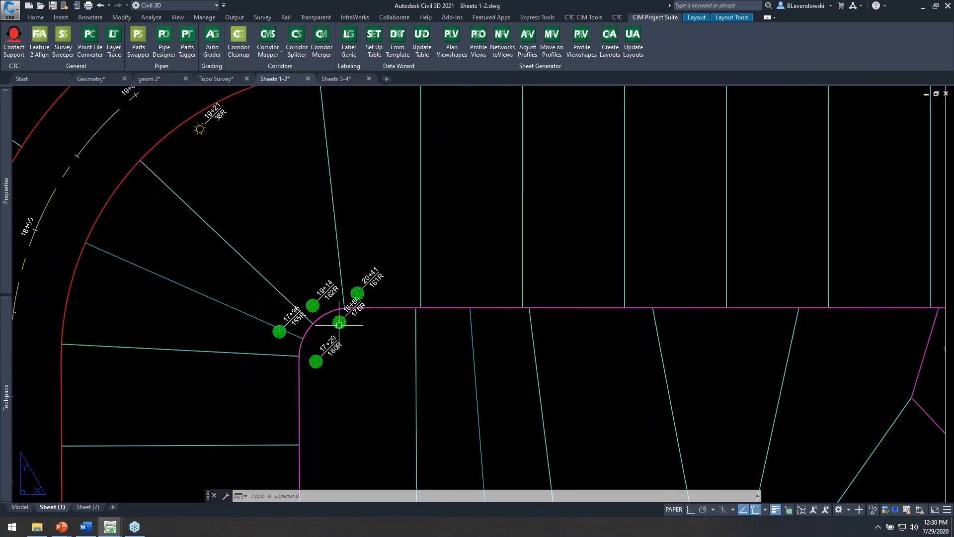
pyautogui.scroll(-2, 339, 325)
pyautogui.scroll(1, 349, 314)
pyautogui.moveTo(388, 245); pyautogui.dragTo(346, 273, button='middle')
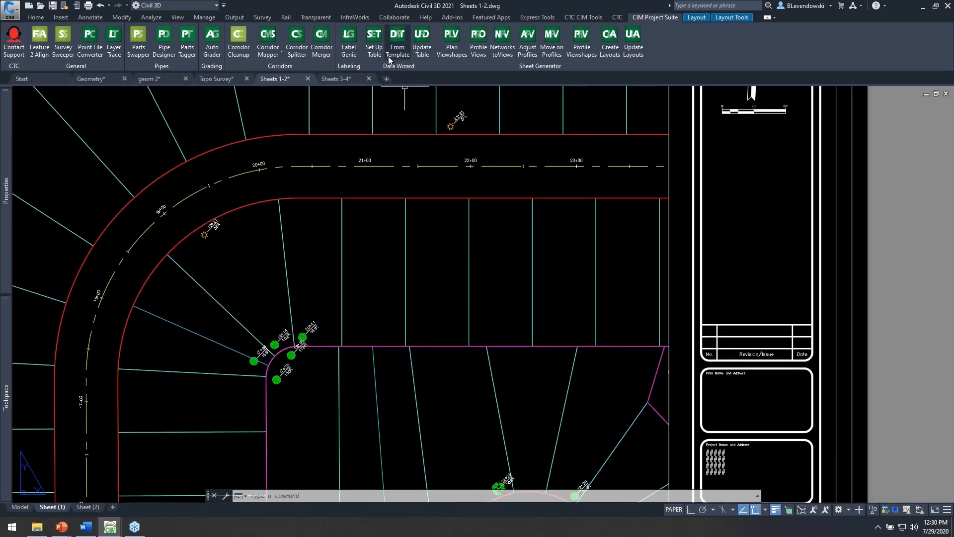
# Reopen Label Genie, check the blocks' filter and set the alignments' included object name filter to EVERGREEN*.
pyautogui.click(347, 57)
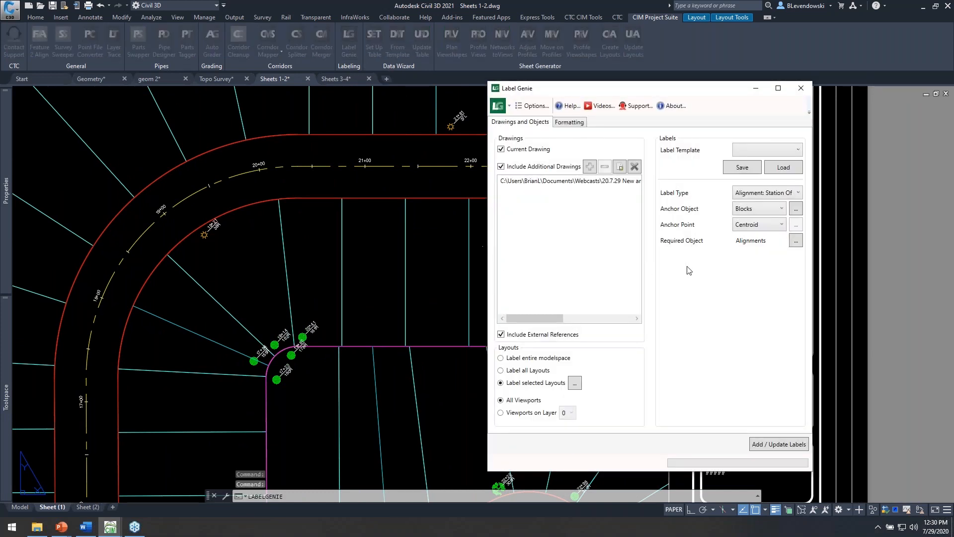
pyautogui.click(796, 209)
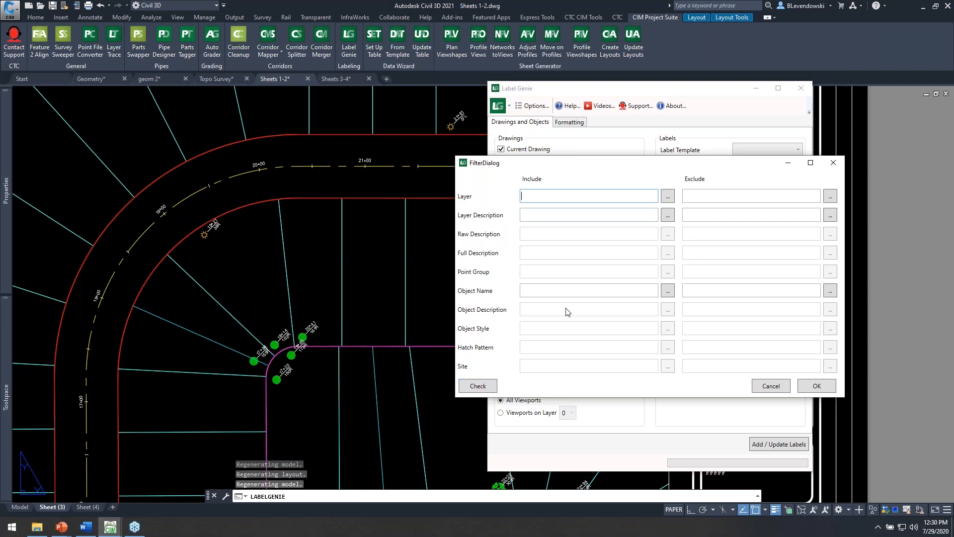
pyautogui.click(531, 290)
pyautogui.click(818, 387)
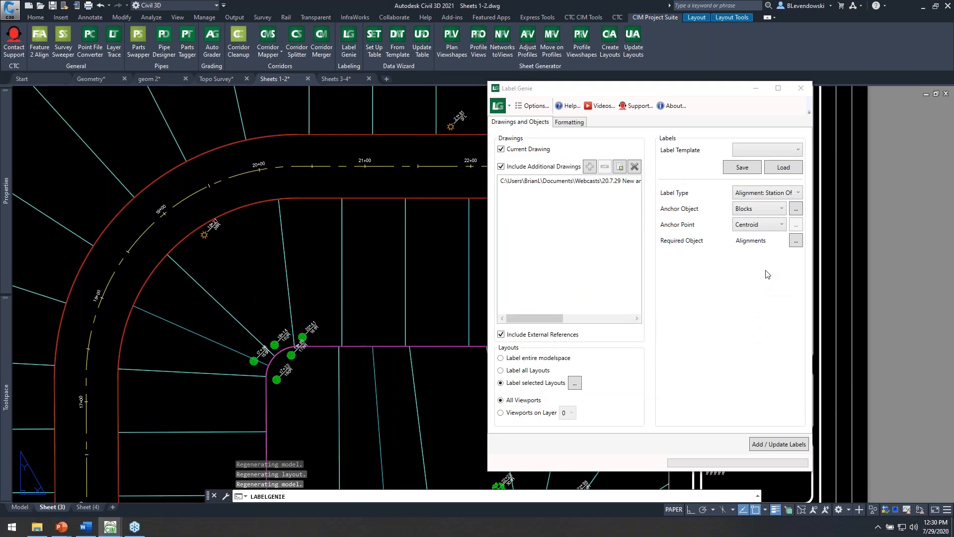
pyautogui.click(796, 241)
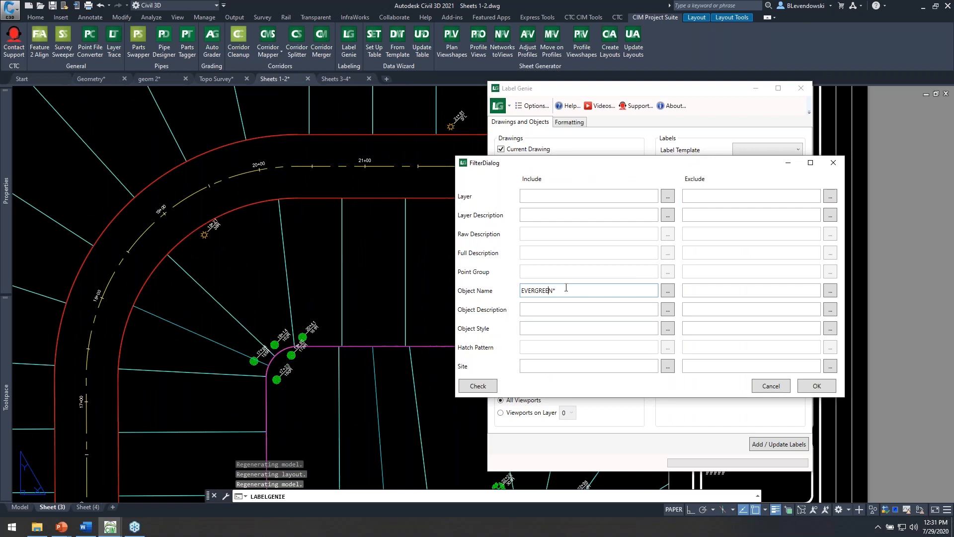
pyautogui.write('*')
pyautogui.click(825, 391)
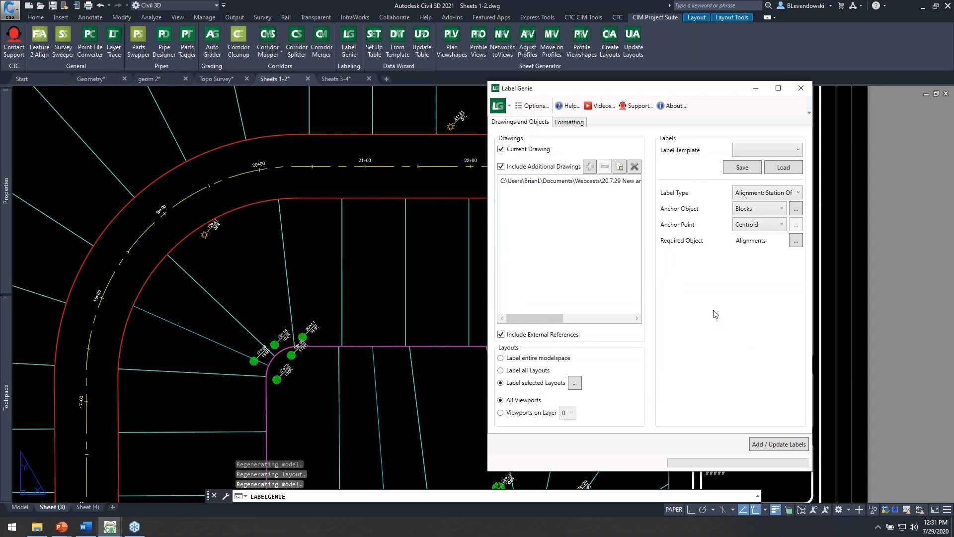
# Review the label formatting and the additional drawing's full path, and update the existing labels.
pyautogui.click(571, 122)
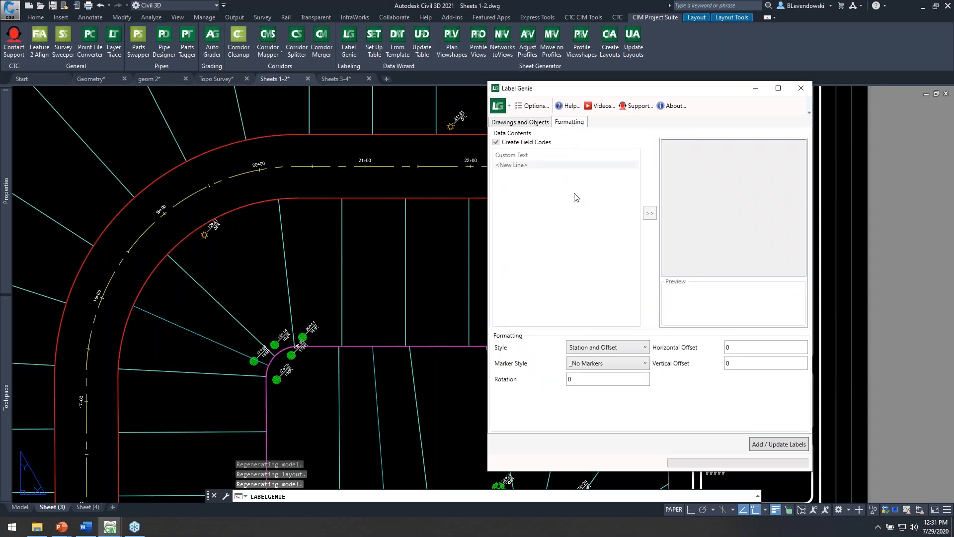
pyautogui.click(528, 123)
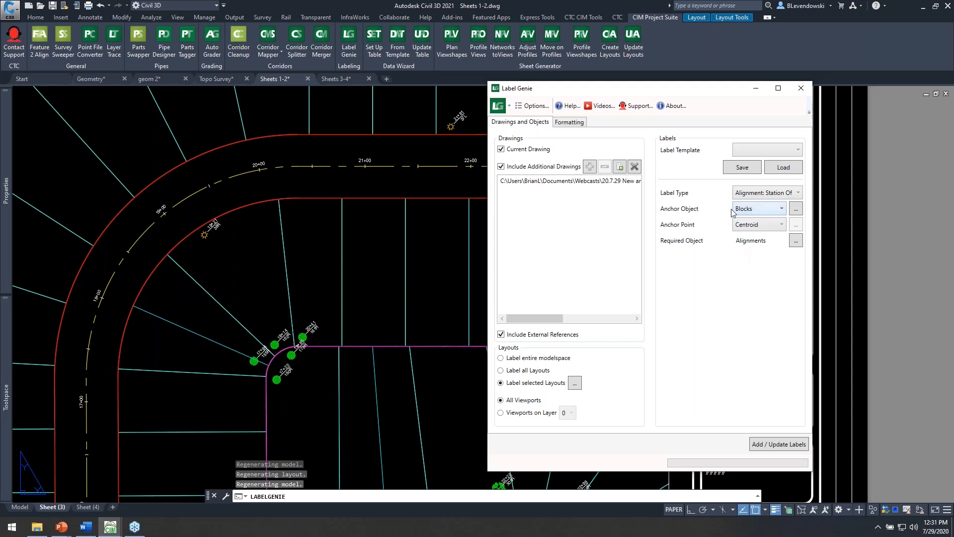
pyautogui.click(576, 182)
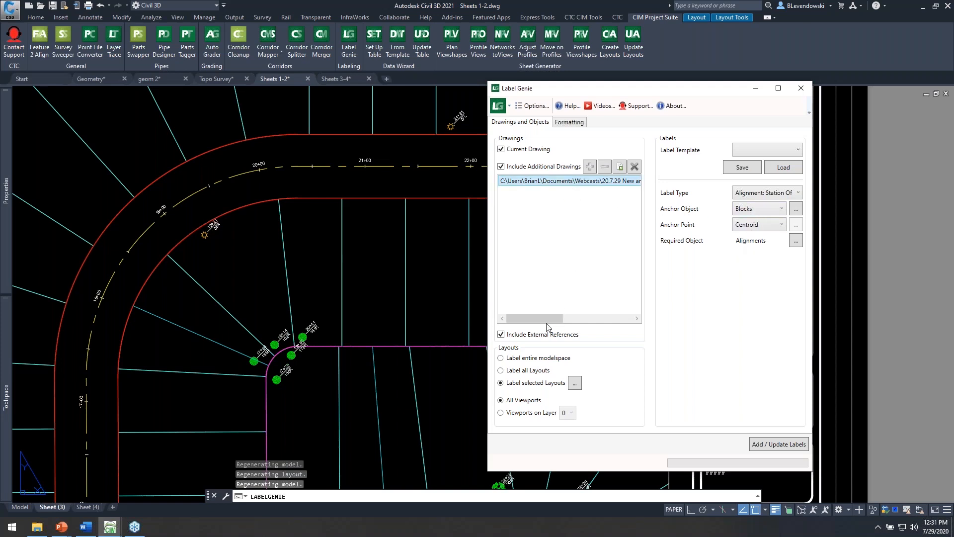
pyautogui.moveTo(547, 322); pyautogui.dragTo(610, 318)
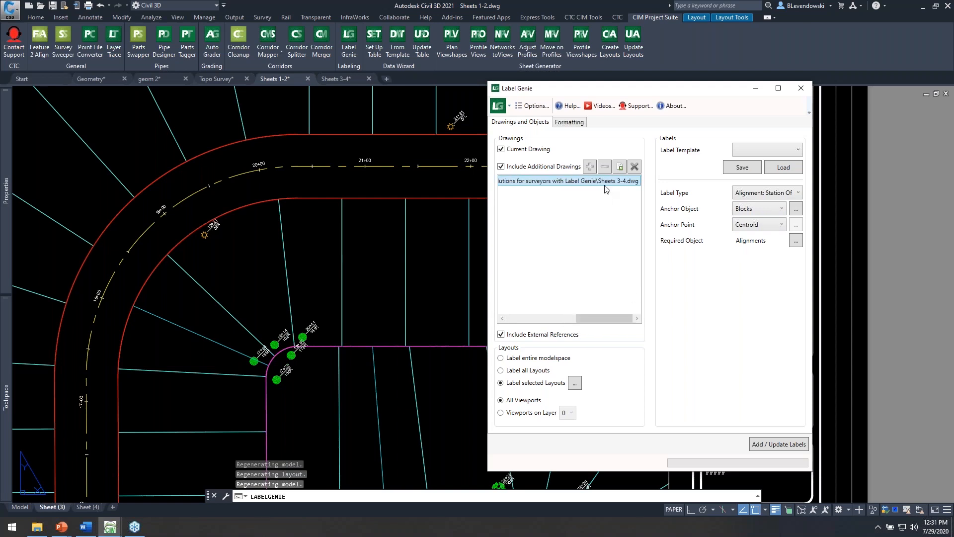
pyautogui.click(773, 444)
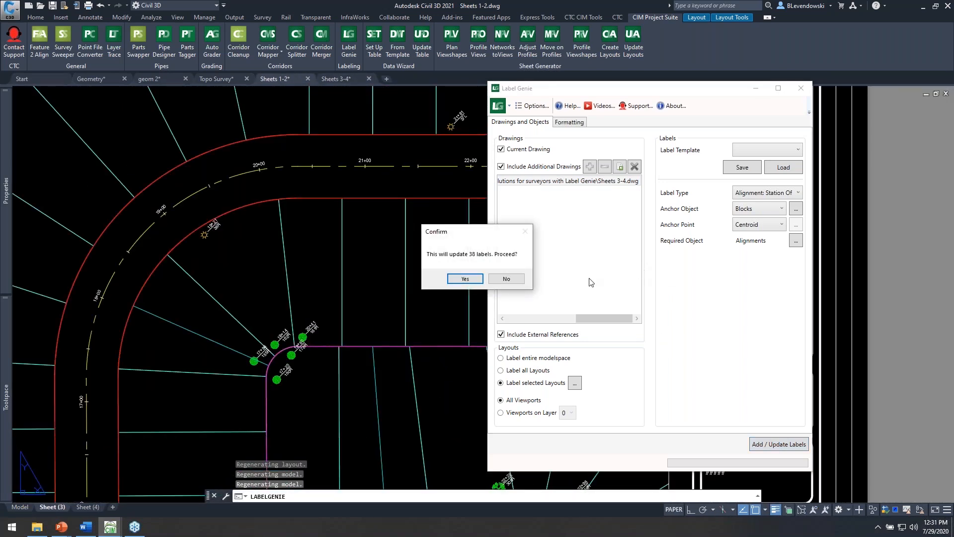
pyautogui.click(465, 278)
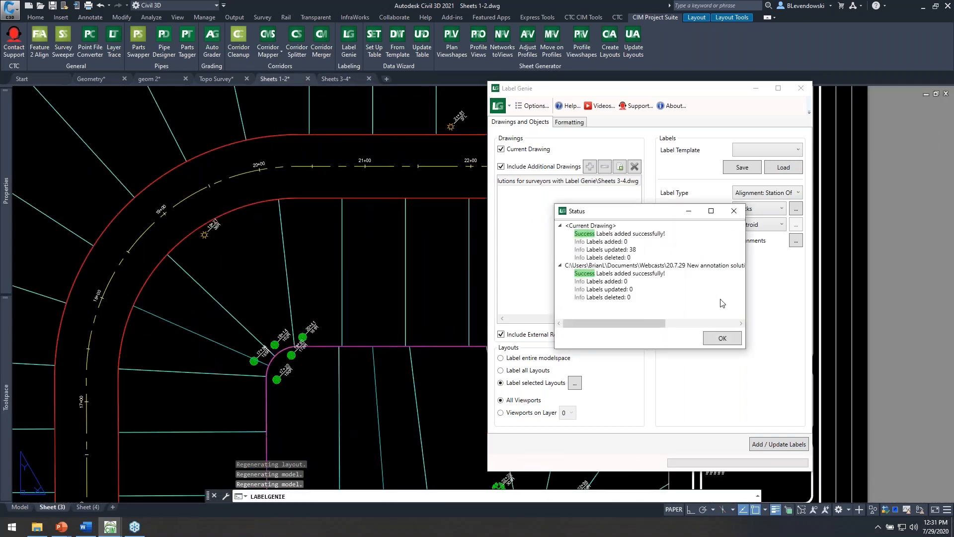
pyautogui.click(718, 338)
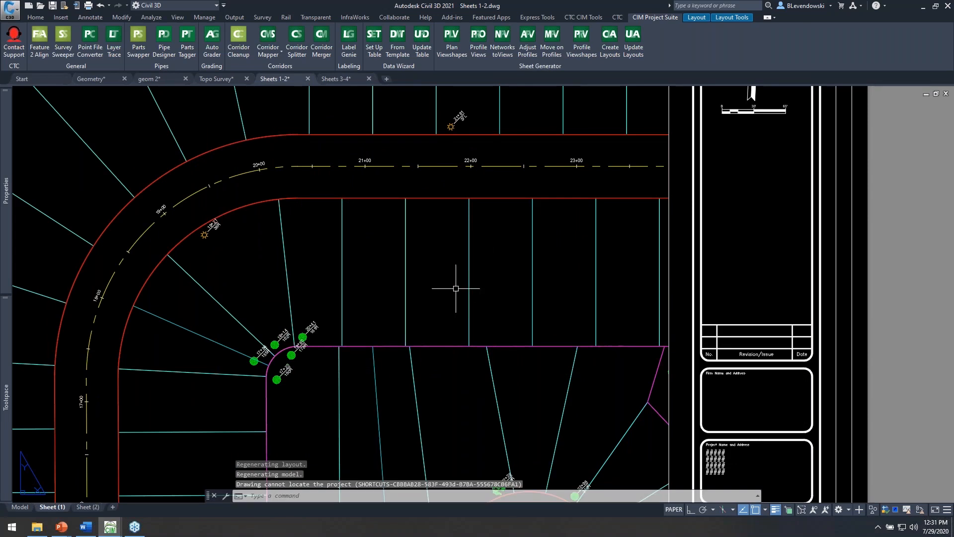
# Examine the station offset labels at the trees and lights along the road and lots on Sheet (1).
pyautogui.moveTo(369, 310); pyautogui.dragTo(437, 177, button='middle')
pyautogui.moveTo(415, 279); pyautogui.dragTo(457, 225, button='middle')
pyautogui.moveTo(555, 278); pyautogui.dragTo(451, 278, button='middle')
pyautogui.moveTo(390, 203); pyautogui.dragTo(347, 319, button='middle')
pyautogui.moveTo(450, 256); pyautogui.dragTo(580, 275, button='middle')
pyautogui.moveTo(507, 341); pyautogui.dragTo(520, 201, button='middle')
pyautogui.scroll(2, 283, 363)
pyautogui.scroll(-1, 385, 357)
pyautogui.moveTo(835, 297); pyautogui.dragTo(604, 403, button='middle')
pyautogui.moveTo(613, 259); pyautogui.dragTo(506, 334, button='middle')
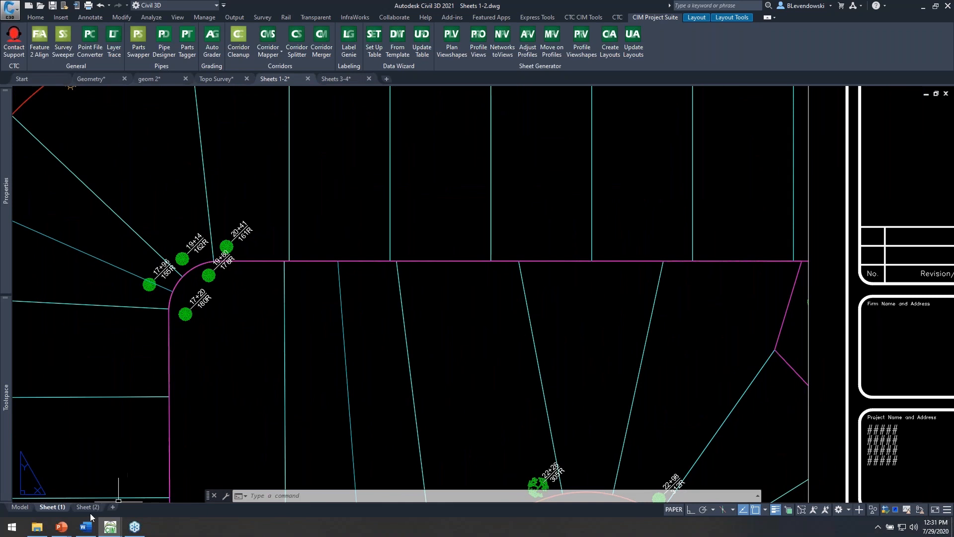
# Switch to the Sheet (2) layout and examine the station offset labels on its tree and light blocks.
pyautogui.click(86, 478)
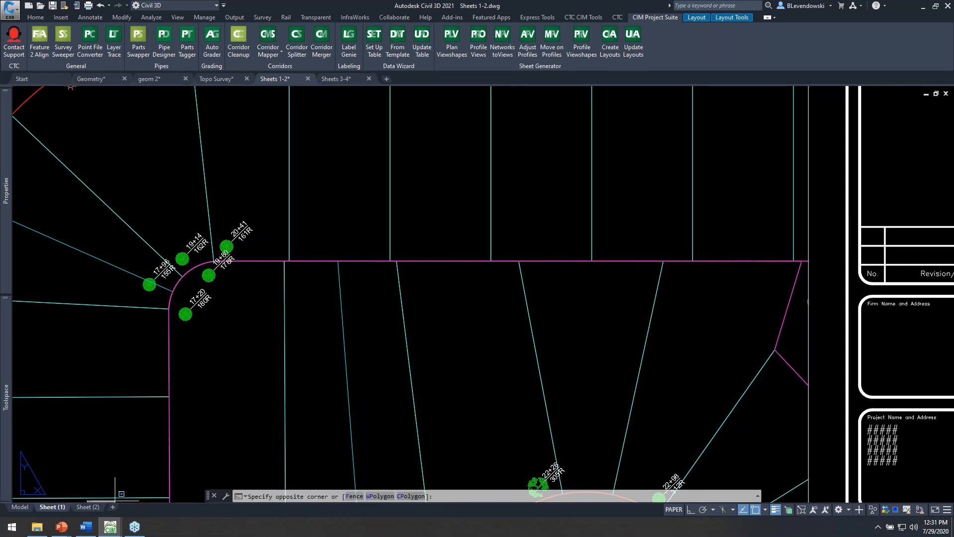
pyautogui.click(87, 506)
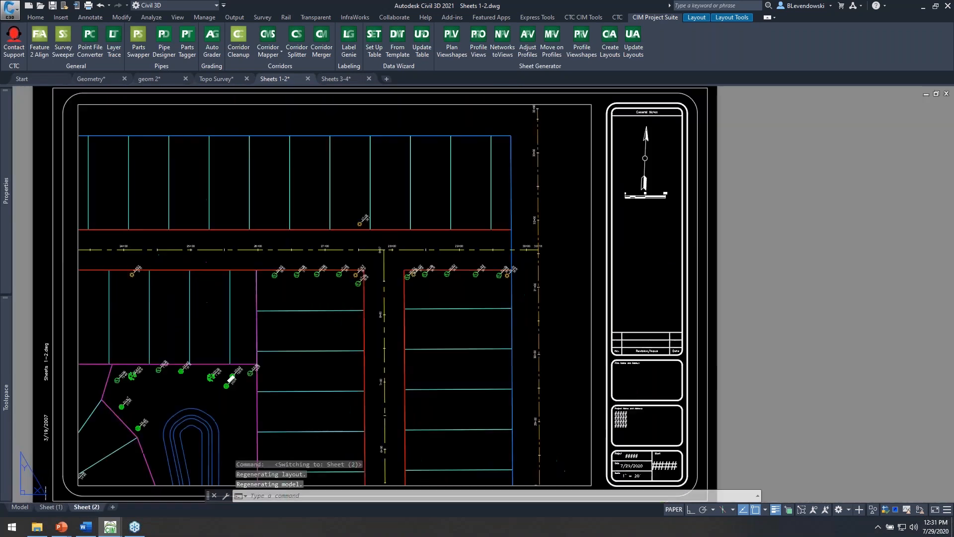
pyautogui.moveTo(383, 321); pyautogui.dragTo(461, 280, button='middle')
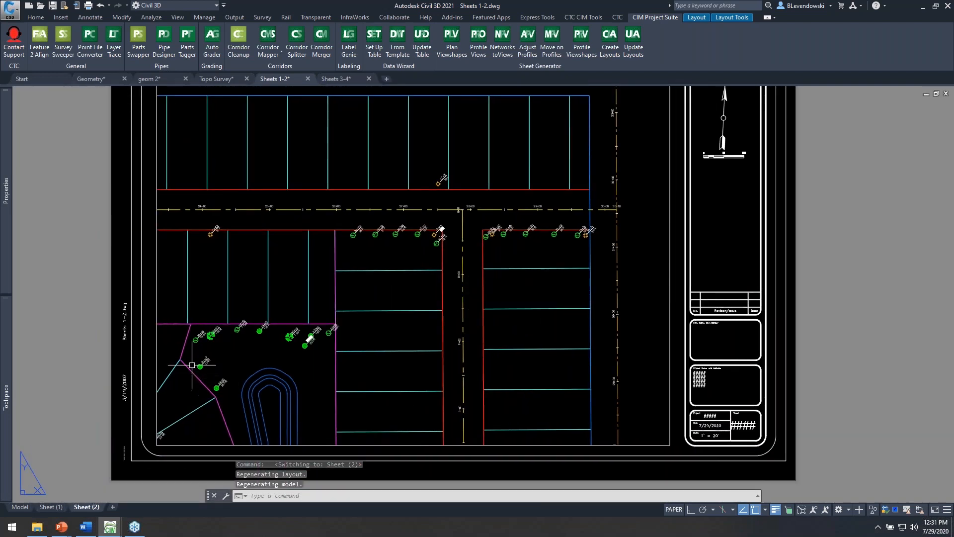
pyautogui.scroll(1, 193, 362)
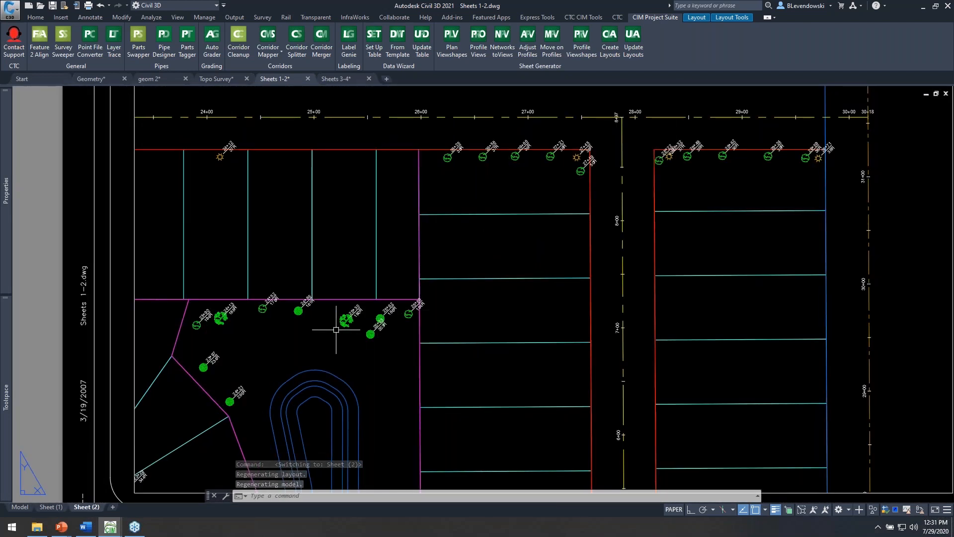
pyautogui.scroll(1, 279, 306)
pyautogui.scroll(-1, 298, 350)
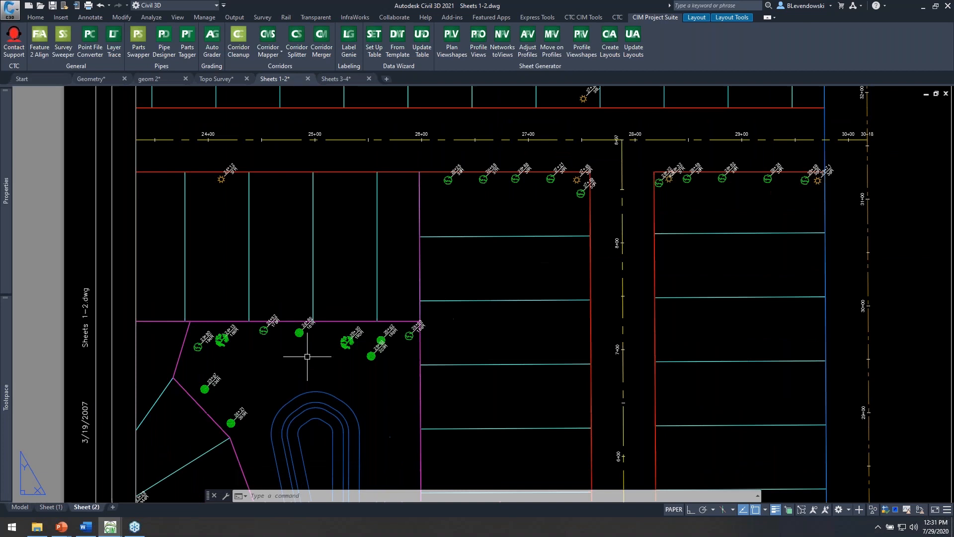
pyautogui.moveTo(493, 241); pyautogui.dragTo(438, 297, button='middle')
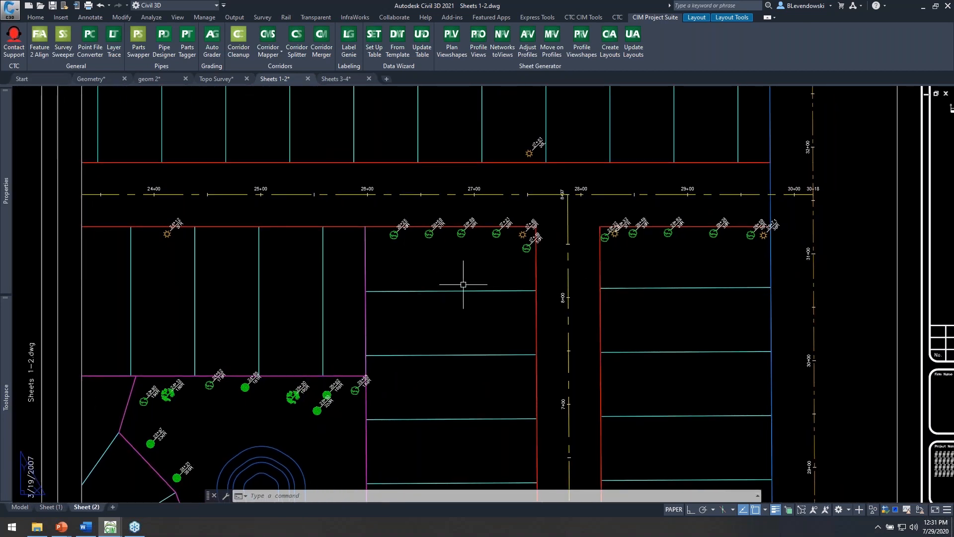
pyautogui.moveTo(468, 279)
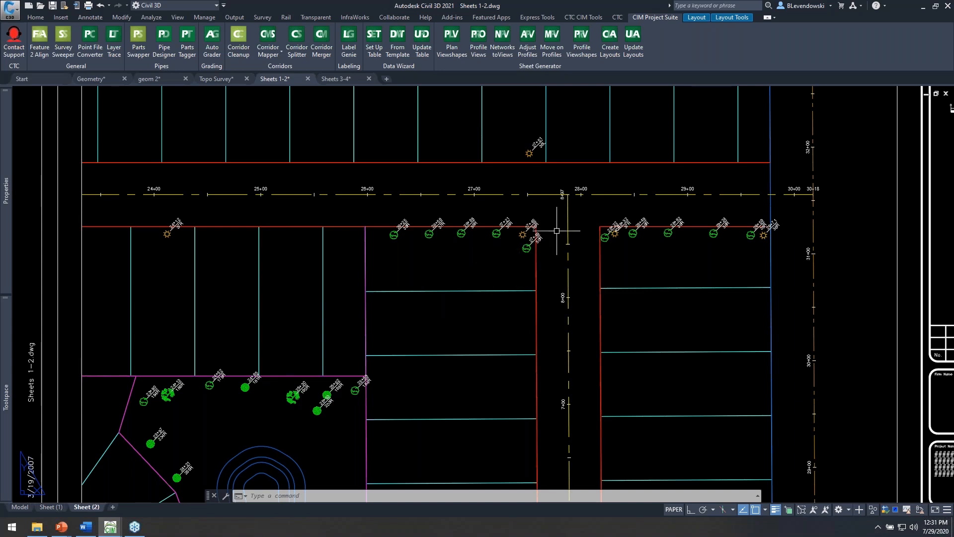
pyautogui.scroll(2, 539, 231)
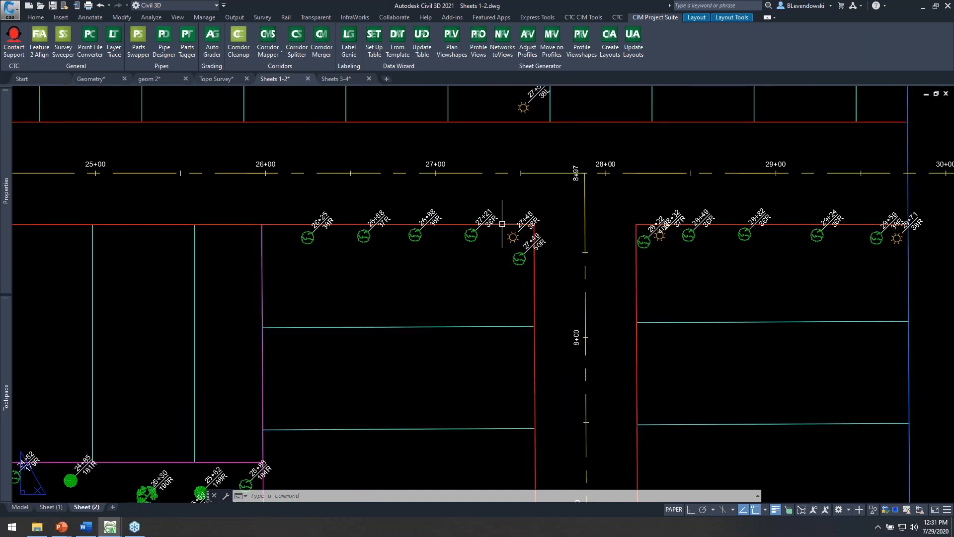
# Select all alignment station offset labels similar to the one at the light near the Sheet (2) intersection and erase them.
pyautogui.moveTo(542, 146); pyautogui.dragTo(534, 162, button='middle')
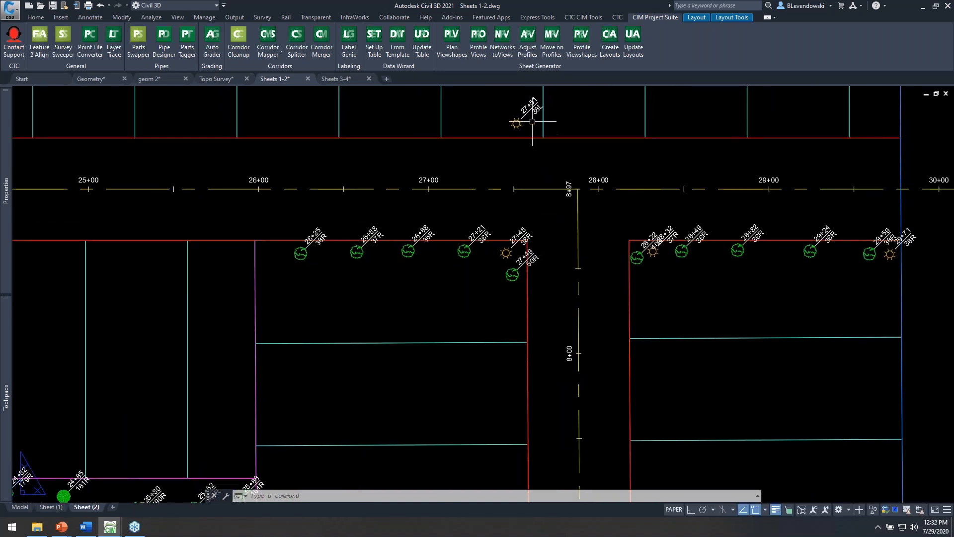
pyautogui.doubleClick(553, 227)
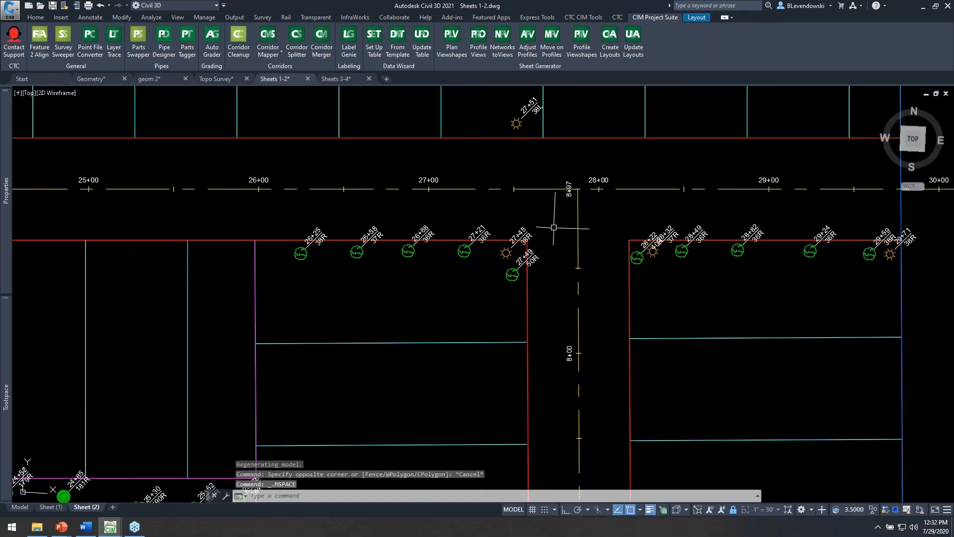
pyautogui.click(518, 237)
pyautogui.rightClick(565, 240)
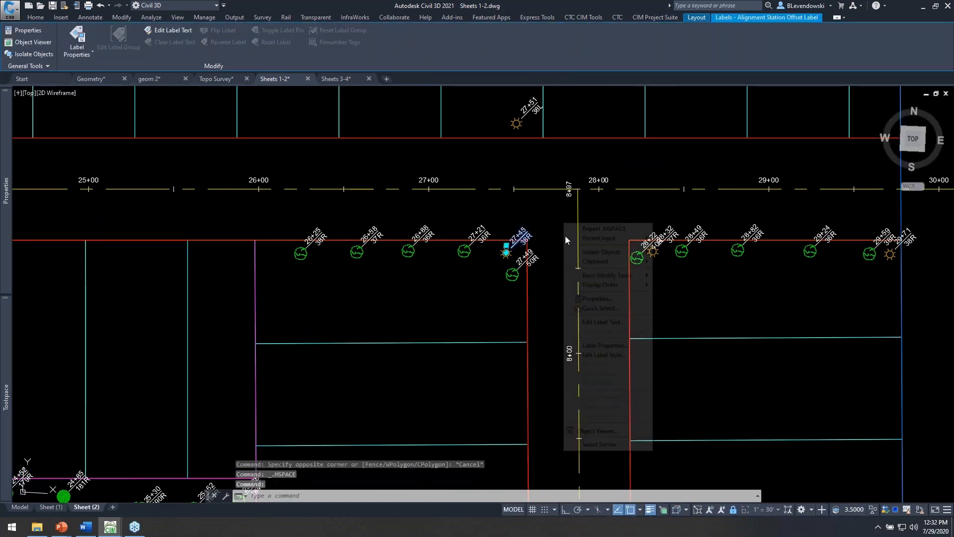
pyautogui.click(599, 444)
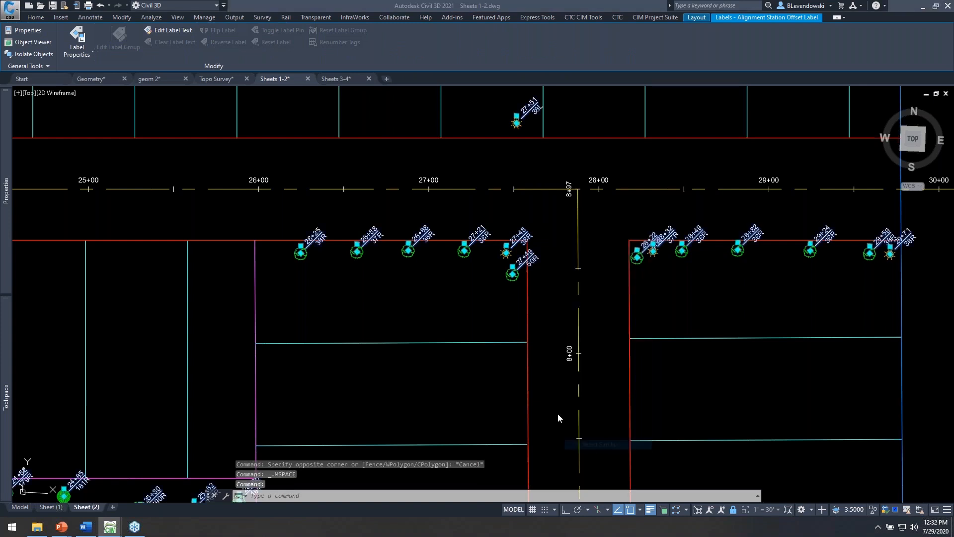
pyautogui.write('e')
pyautogui.press('Return')
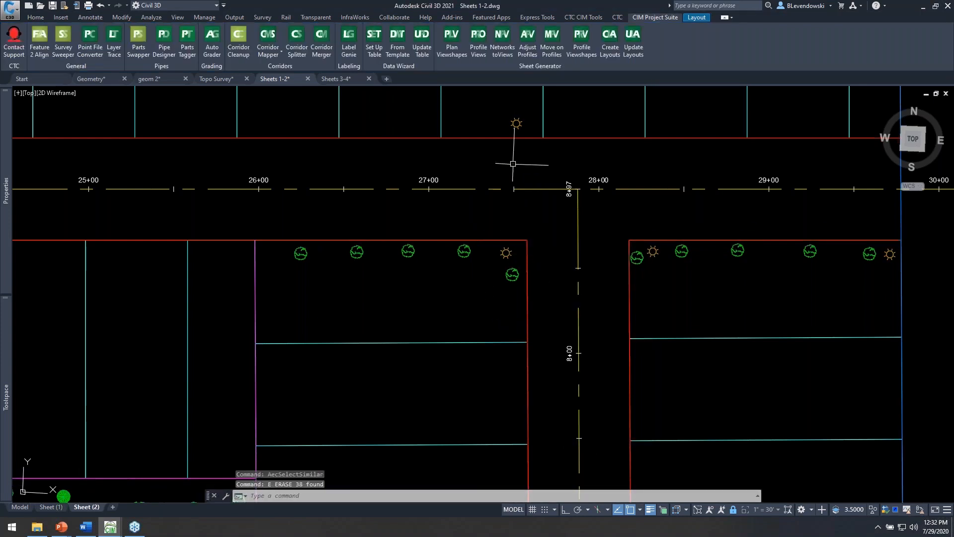
pyautogui.scroll(-2, 624, 336)
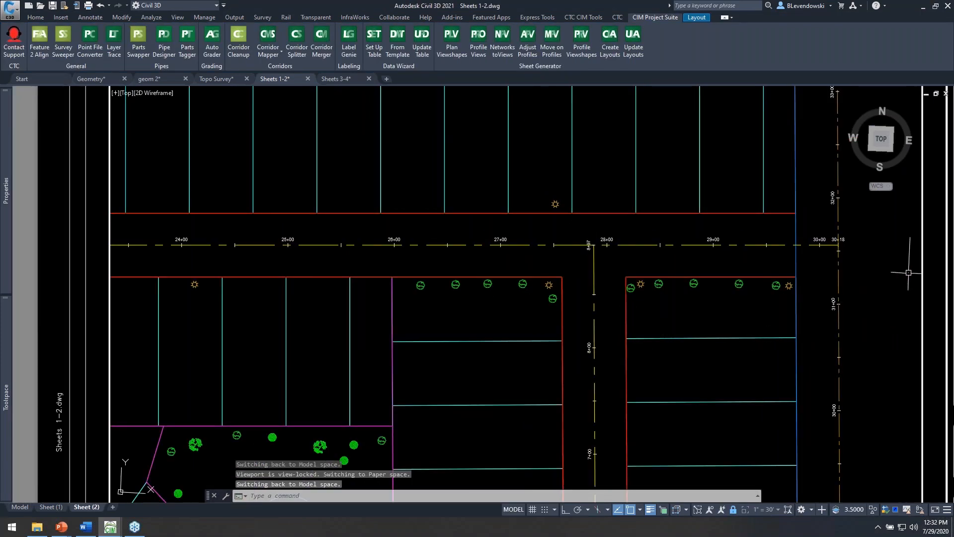
pyautogui.doubleClick(936, 244)
pyautogui.moveTo(588, 276); pyautogui.dragTo(554, 268, button='middle')
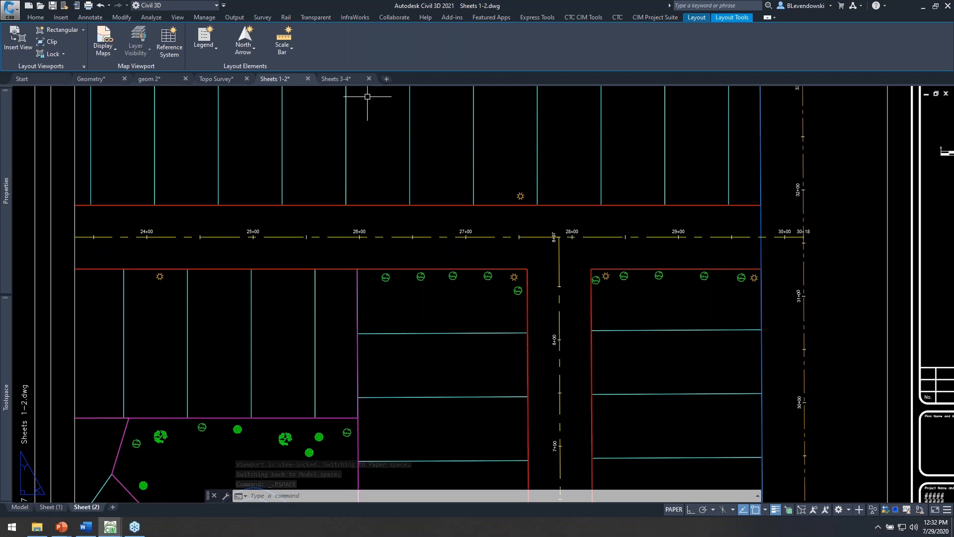
# Save the Sheets 3-4 drawing, then return to the Sheets 1-2 drawing and save it as well.
pyautogui.click(338, 79)
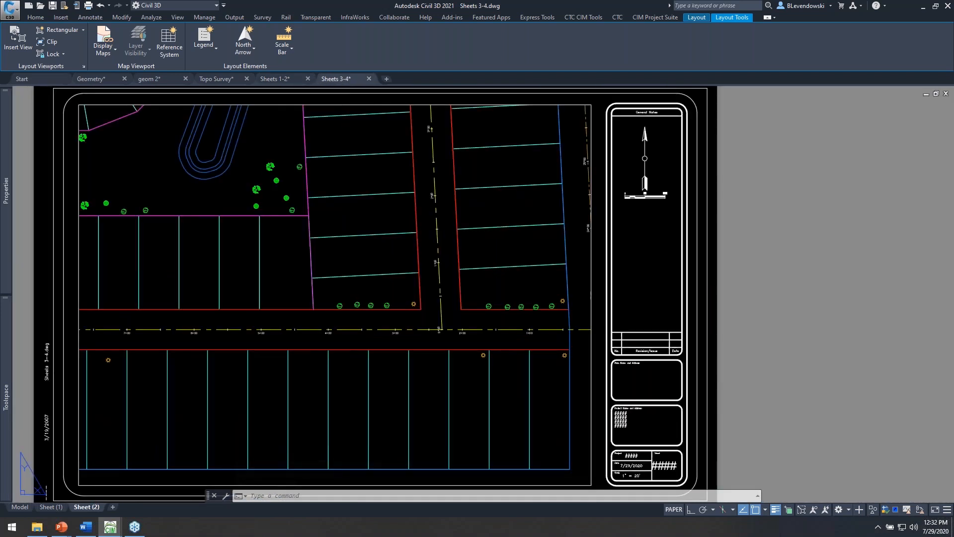
pyautogui.click(52, 5)
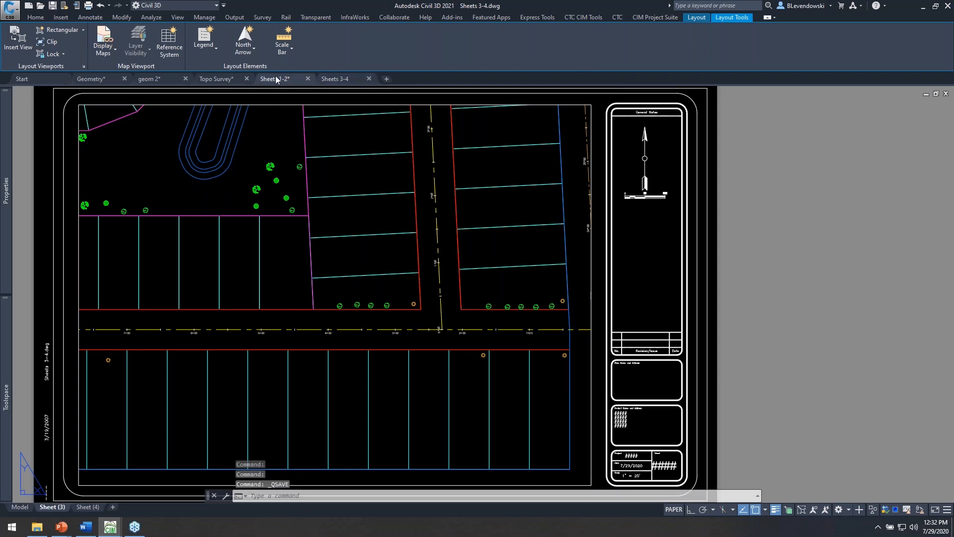
pyautogui.click(277, 79)
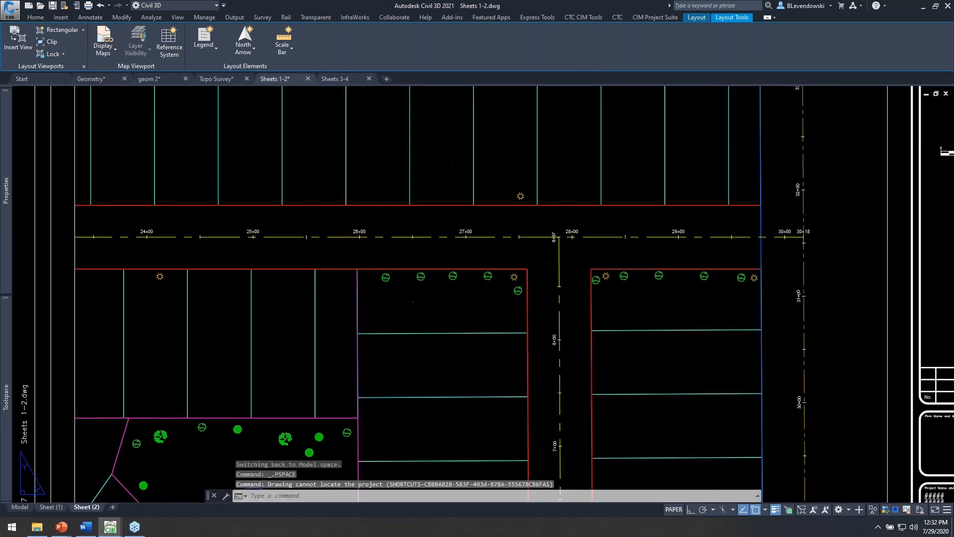
pyautogui.click(35, 17)
pyautogui.hotkey('ctrl', 's')
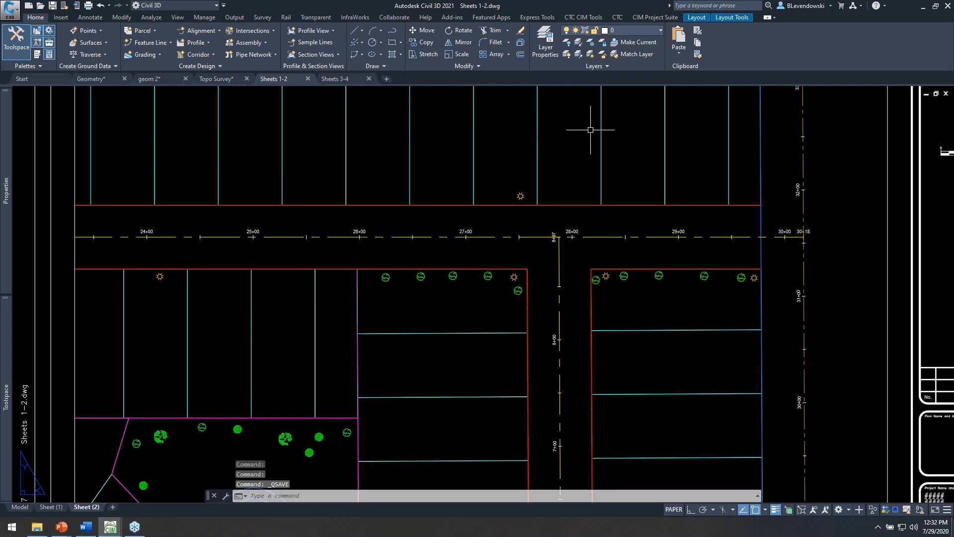
# Reopen Label Genie, set it to label all layouts, and change the label type to MultiLeader.
pyautogui.click(651, 17)
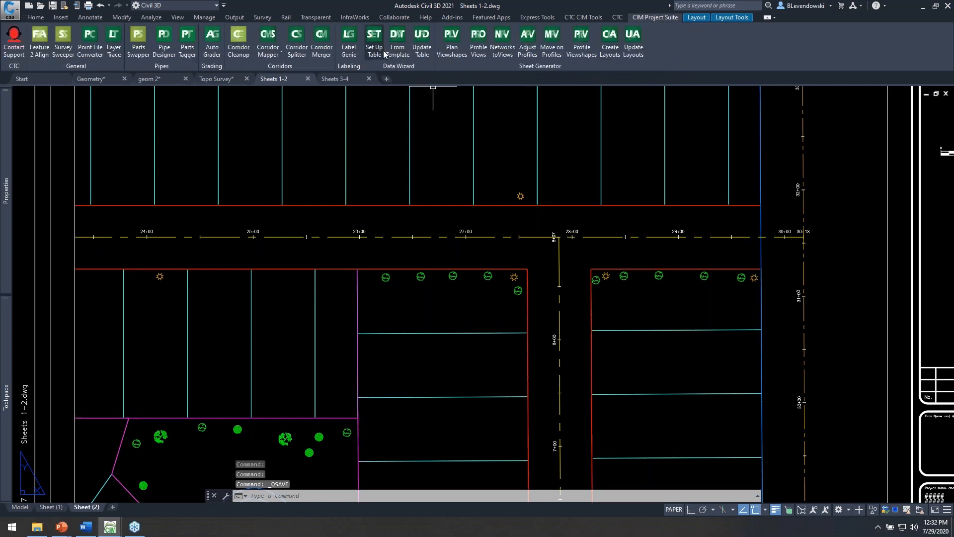
pyautogui.click(349, 42)
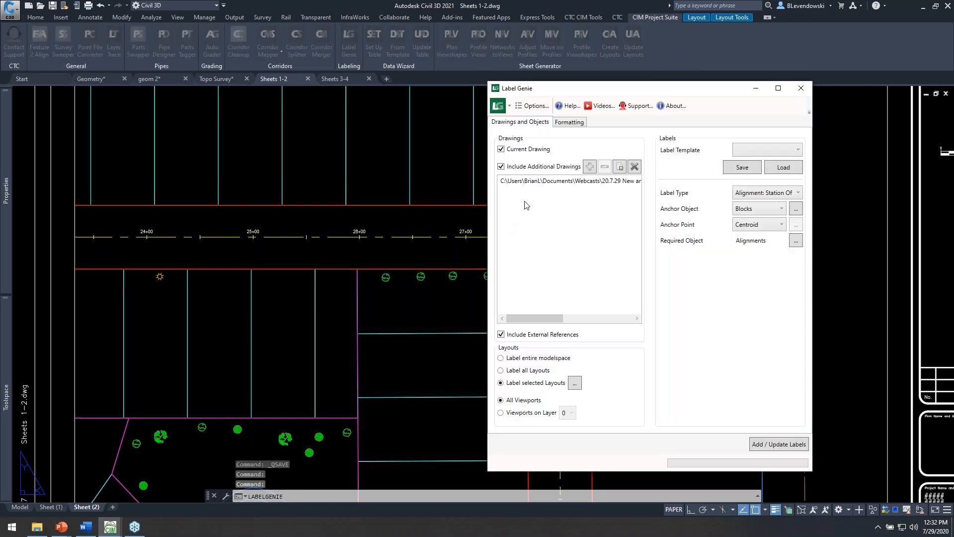
pyautogui.click(553, 182)
pyautogui.click(527, 371)
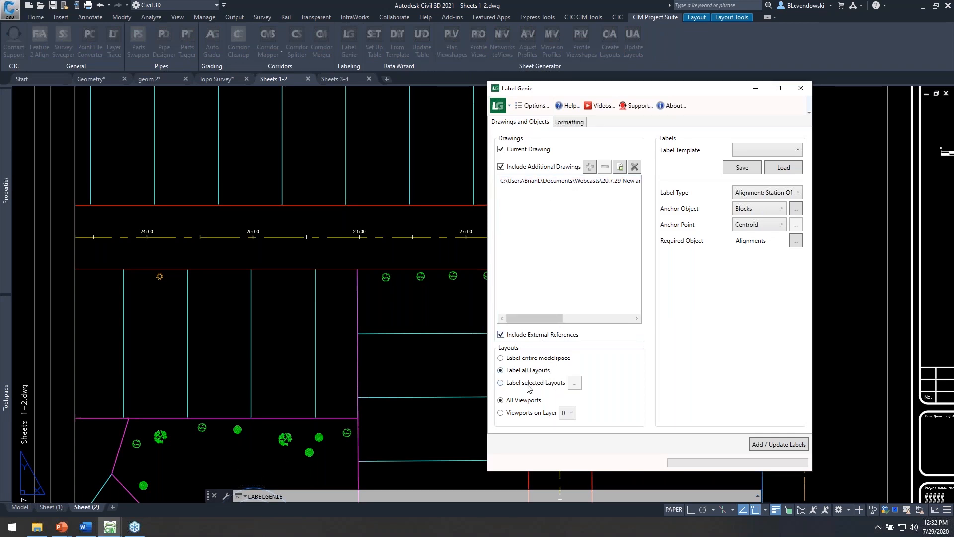
pyautogui.click(561, 181)
pyautogui.click(587, 214)
pyautogui.click(771, 191)
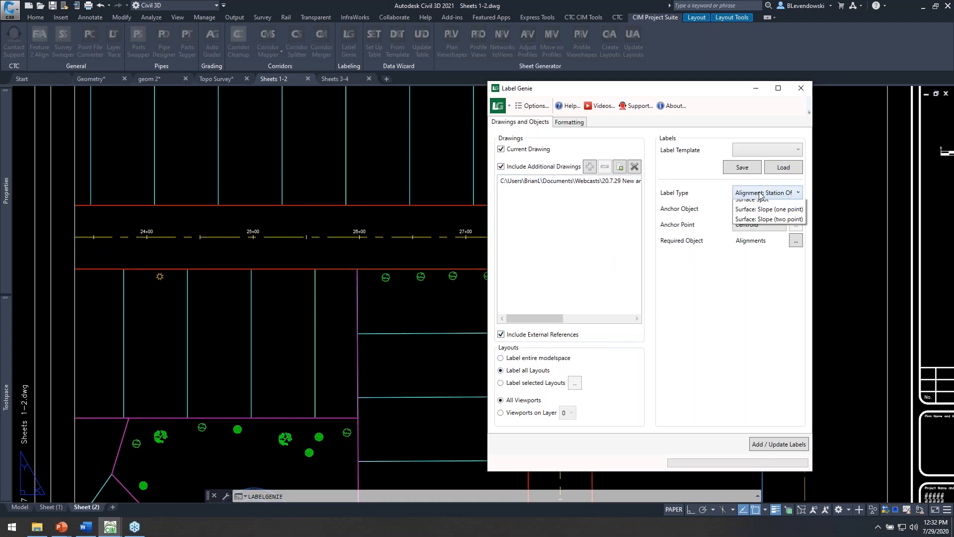
pyautogui.click(763, 226)
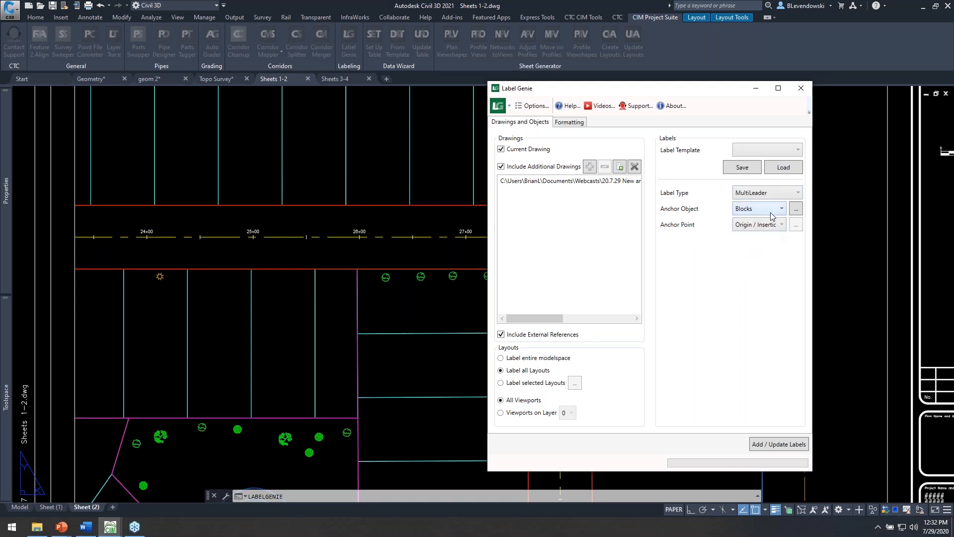
# Filter the anchor blocks to the included object name *LIGHT*, check the filter's matches and accept it with the Origin / Insertion anchor point.
pyautogui.click(796, 209)
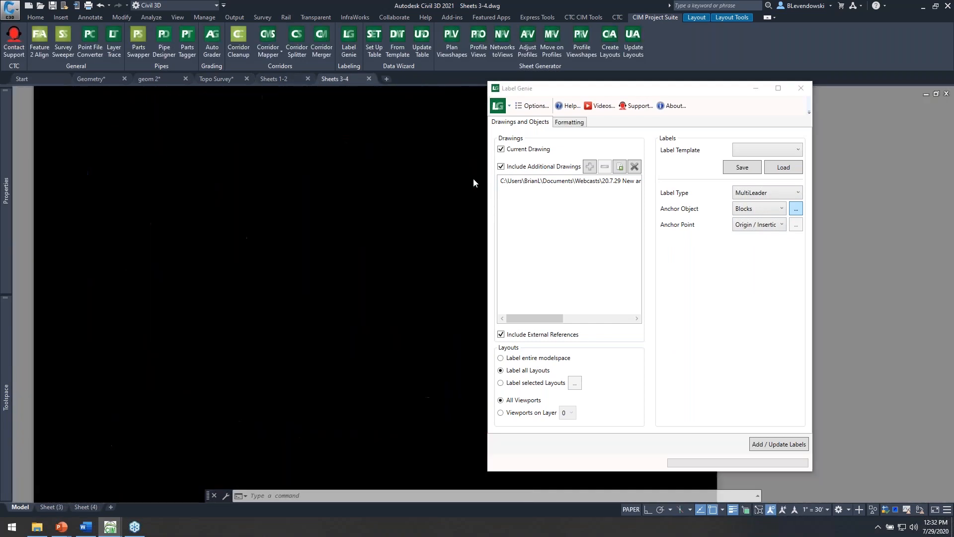
pyautogui.click(551, 287)
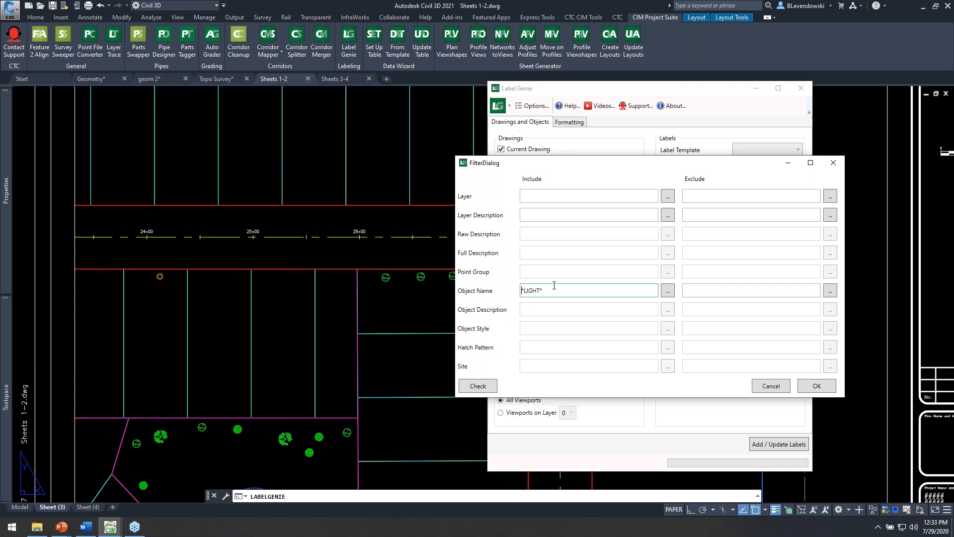
pyautogui.click(478, 386)
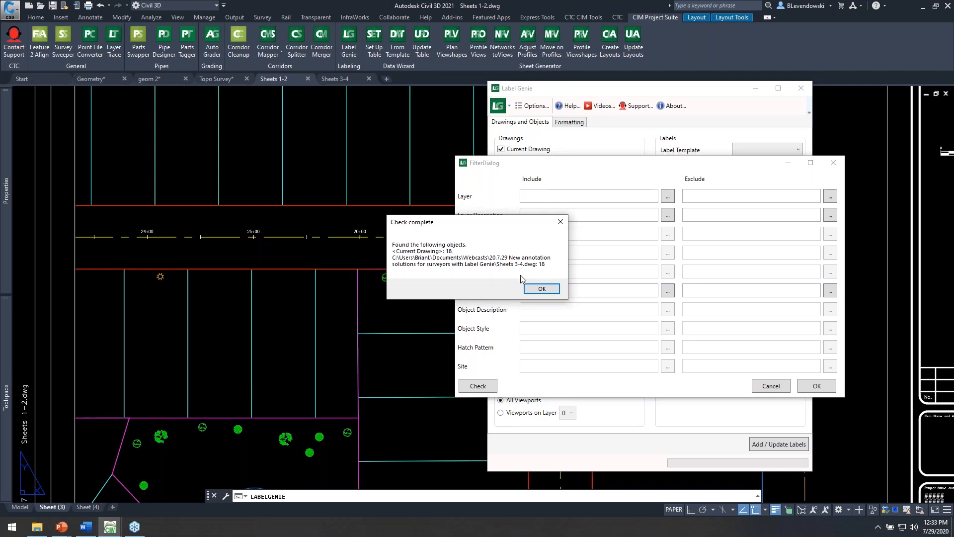
pyautogui.click(546, 289)
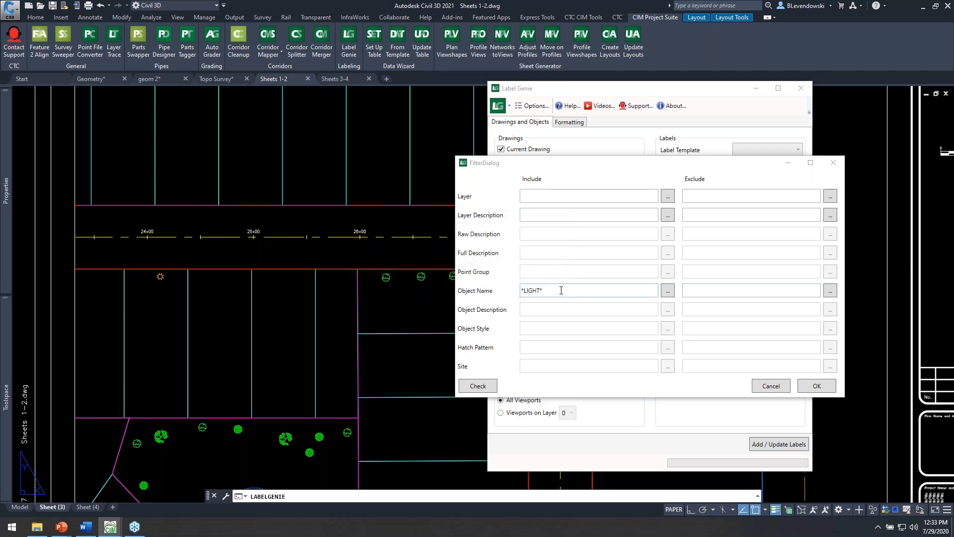
pyautogui.click(818, 386)
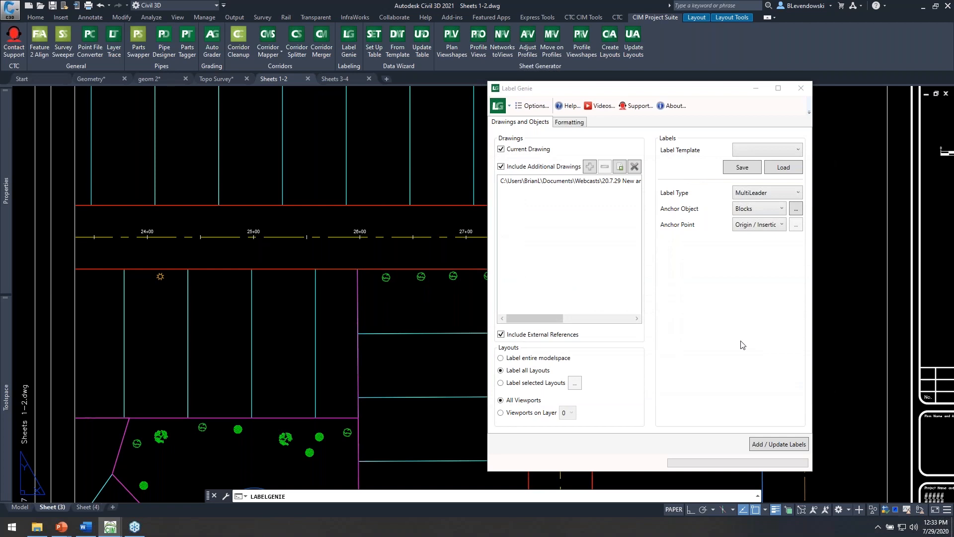
pyautogui.click(778, 227)
pyautogui.click(756, 242)
# Add a custom text component to the label contents and set its text to LIGHT.
pyautogui.click(569, 122)
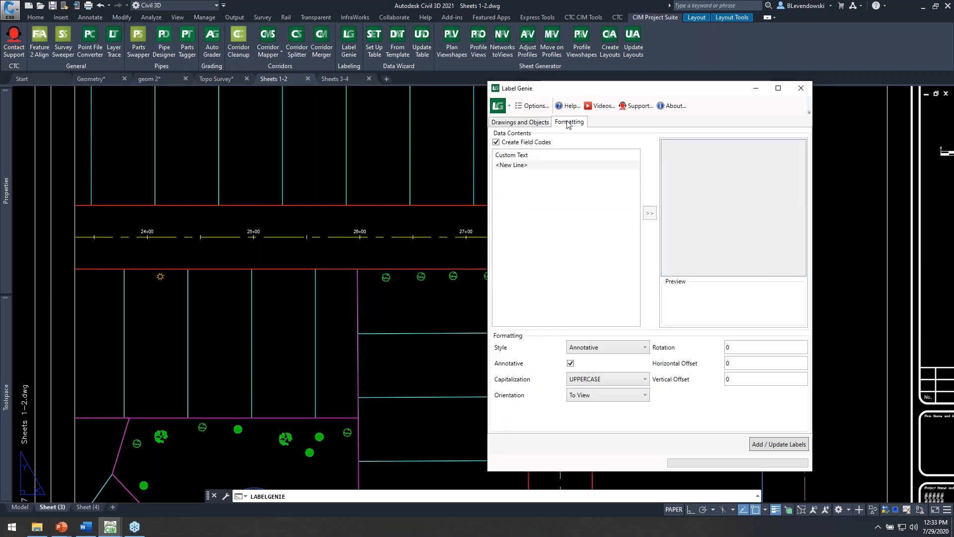
pyautogui.click(535, 155)
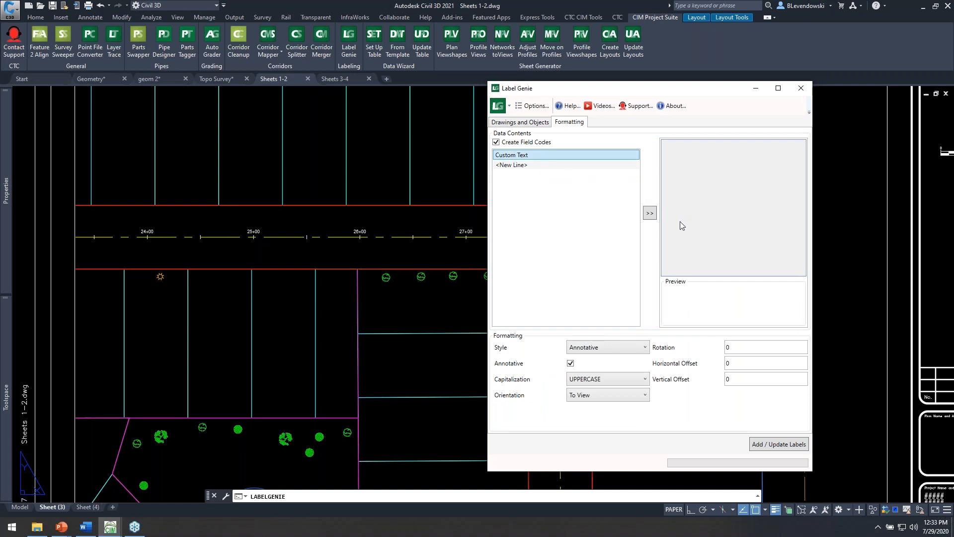
pyautogui.click(649, 213)
pyautogui.doubleClick(695, 147)
pyautogui.moveTo(696, 146); pyautogui.dragTo(561, 164)
pyautogui.press('BackSpace')
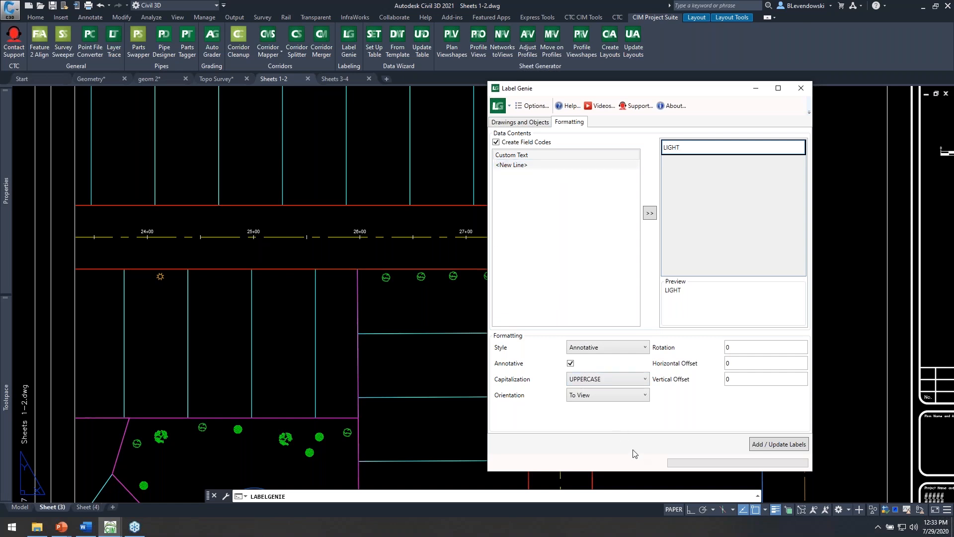
pyautogui.press('Return')
# Set the label's horizontal offset to -35 and its vertical offset to 15.
pyautogui.moveTo(651, 91)
pyautogui.mouseDown()
pyautogui.moveTo(604, 99)
pyautogui.moveTo(292, 80)
pyautogui.mouseUp()
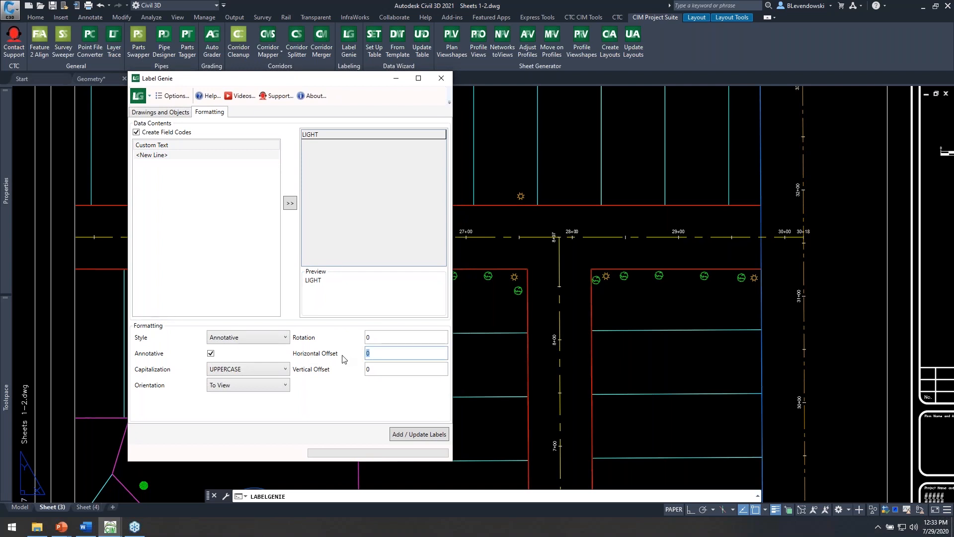
pyautogui.press('Tab')
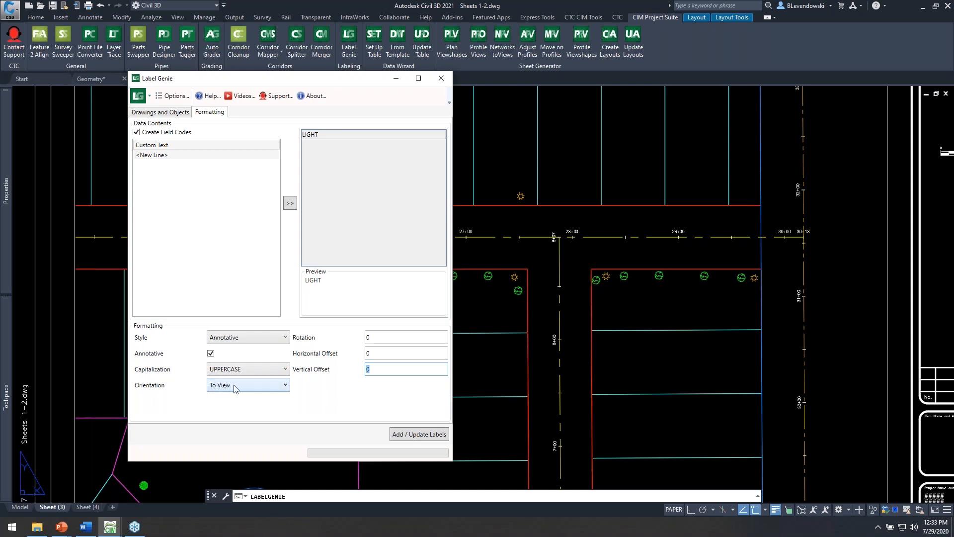
pyautogui.click(382, 352)
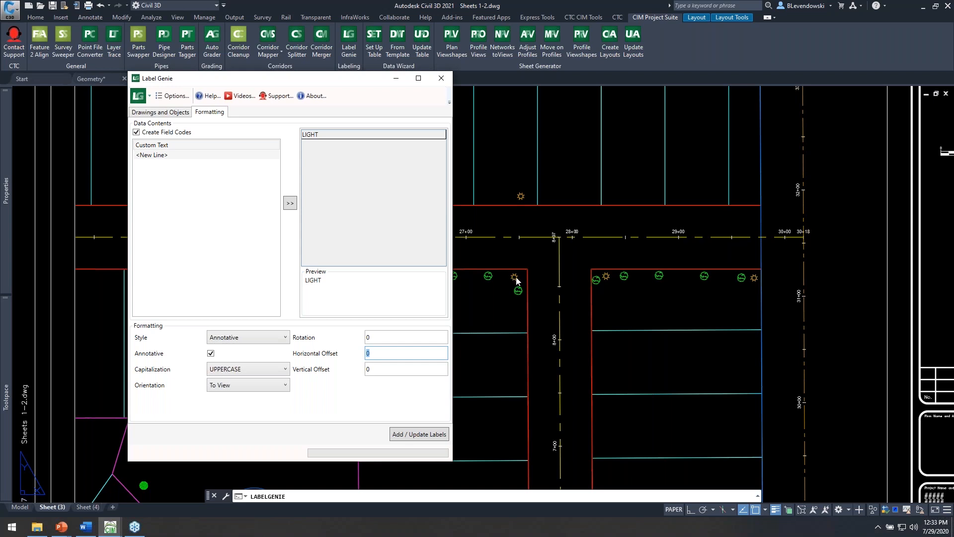
pyautogui.write('-35')
pyautogui.press('Tab')
# Add the LIGHT multileader labels to the light blocks across both drawings and close Label Genie.
pyautogui.click(417, 434)
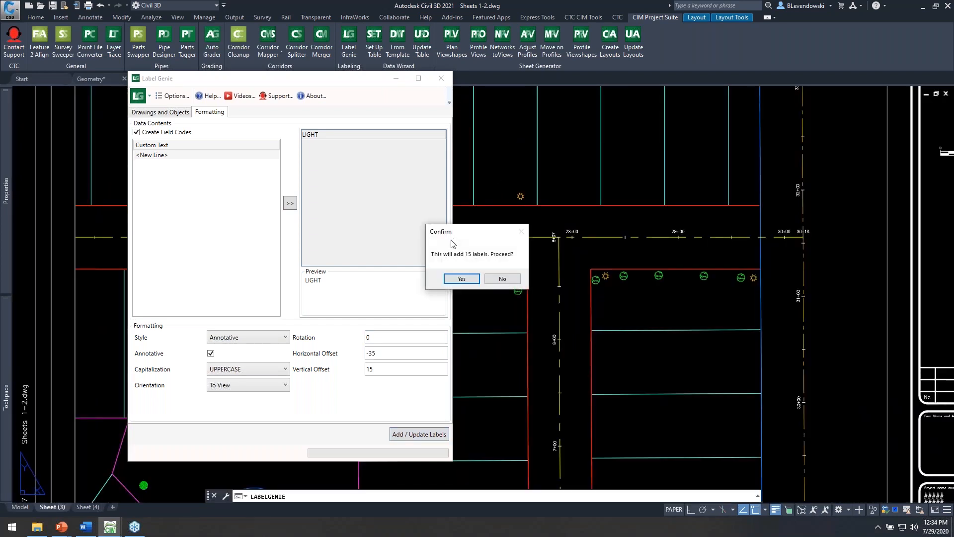
pyautogui.click(476, 279)
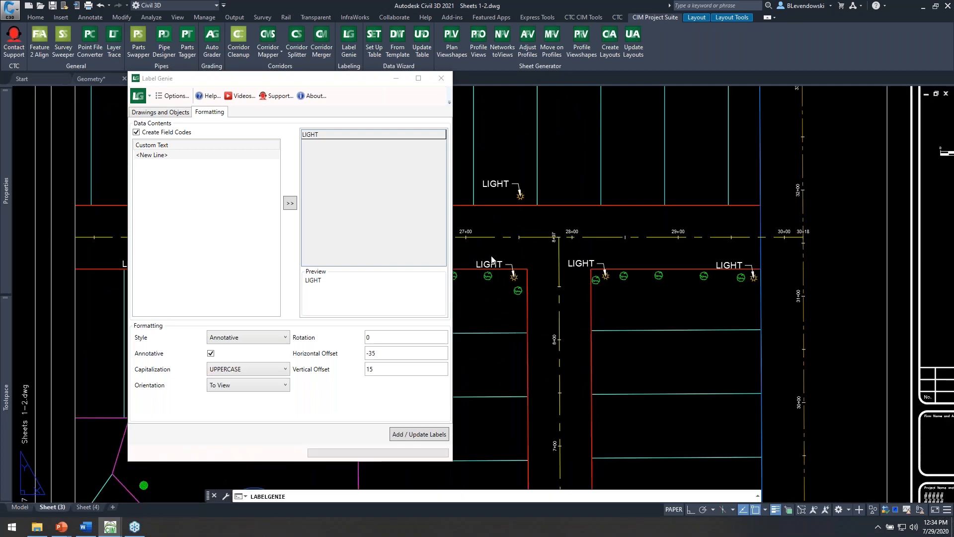
pyautogui.click(363, 328)
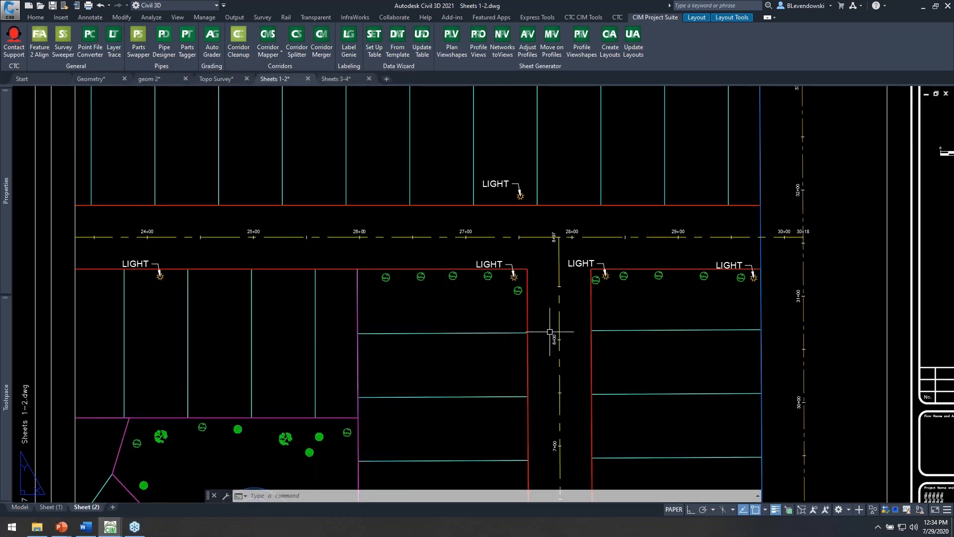
# Examine the new LIGHT multileader labels along the road on Sheet (2), checking the text and leader placement at a light up close.
pyautogui.moveTo(666, 260)
pyautogui.mouseDown(button='middle')
pyautogui.moveTo(434, 310)
pyautogui.moveTo(506, 294)
pyautogui.mouseUp(button='middle')
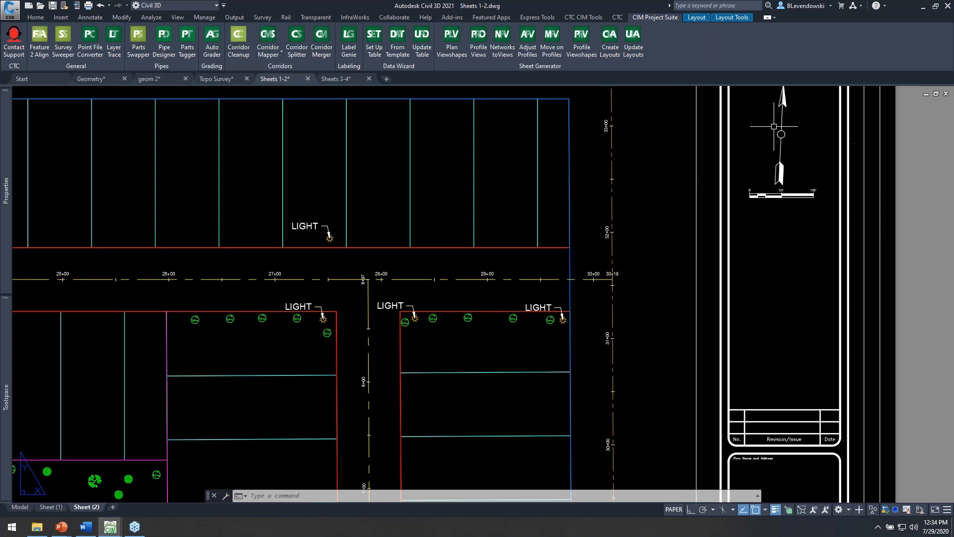
pyautogui.doubleClick(646, 212)
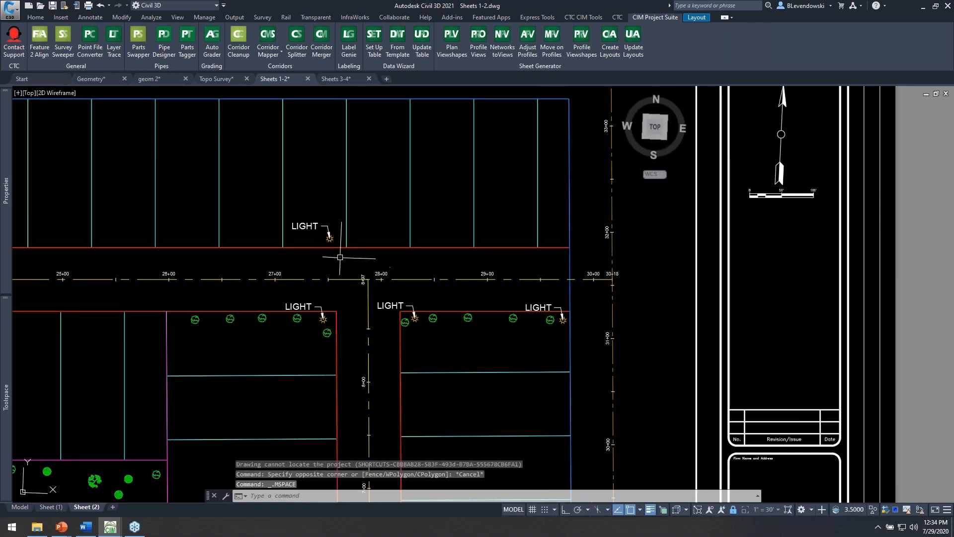
pyautogui.scroll(2, 313, 247)
pyautogui.scroll(3, 318, 239)
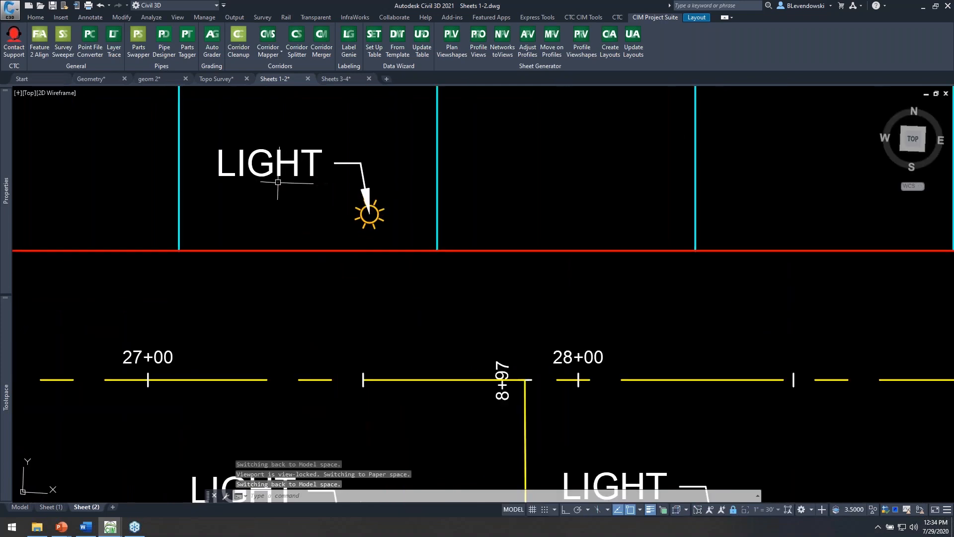
pyautogui.scroll(2, 186, 175)
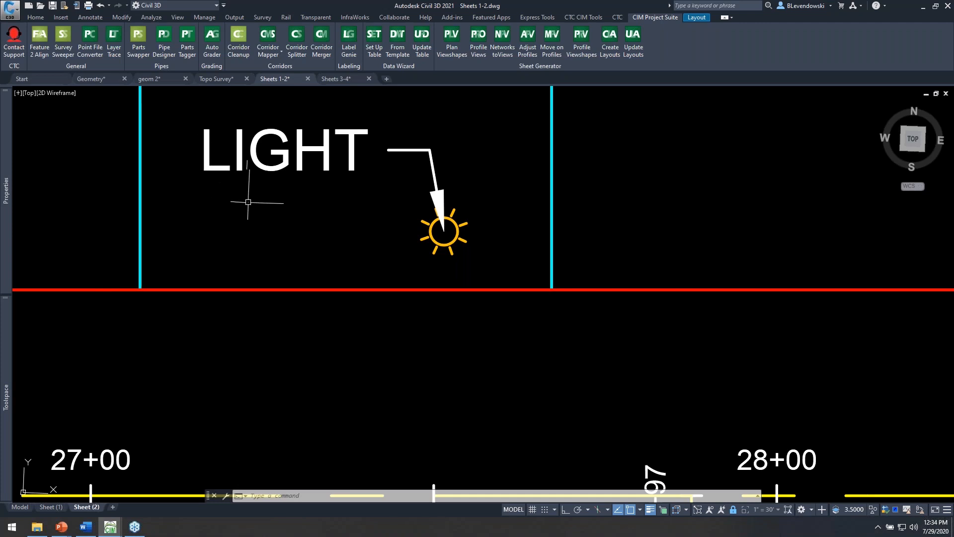
pyautogui.scroll(-5, 339, 250)
pyautogui.scroll(-2, 679, 228)
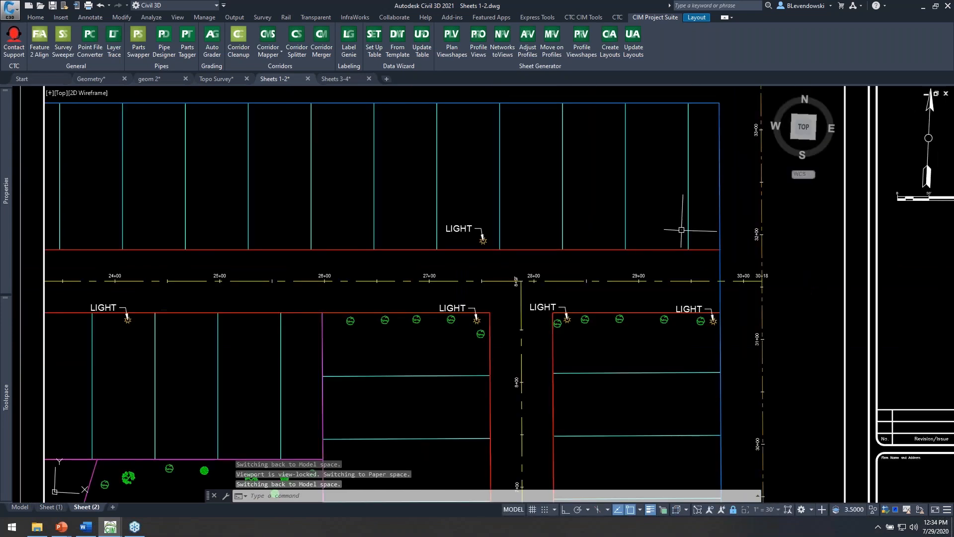
# Examine the LIGHT labels on Sheet (1), checking the one on the road curve near station 19+00 up close.
pyautogui.doubleClick(854, 177)
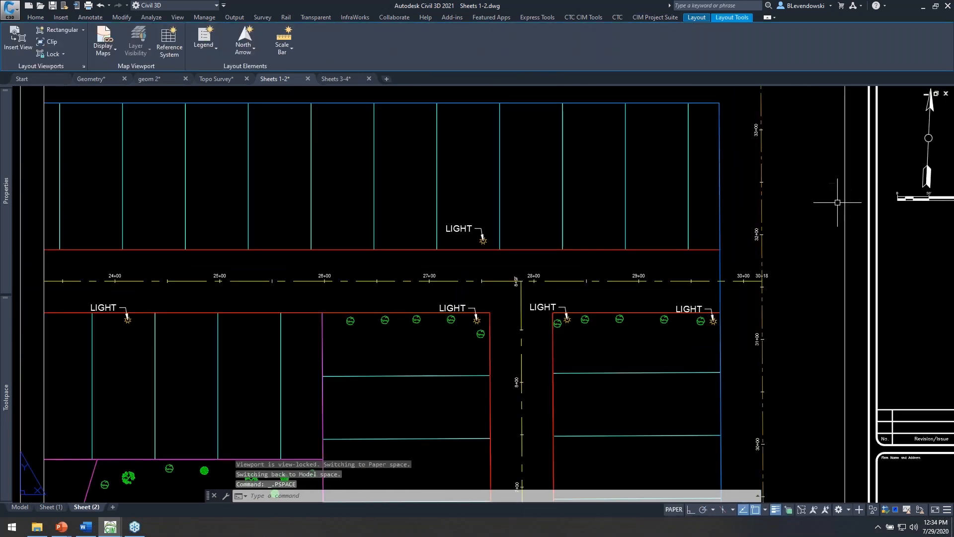
pyautogui.moveTo(609, 295); pyautogui.dragTo(713, 234, button='middle')
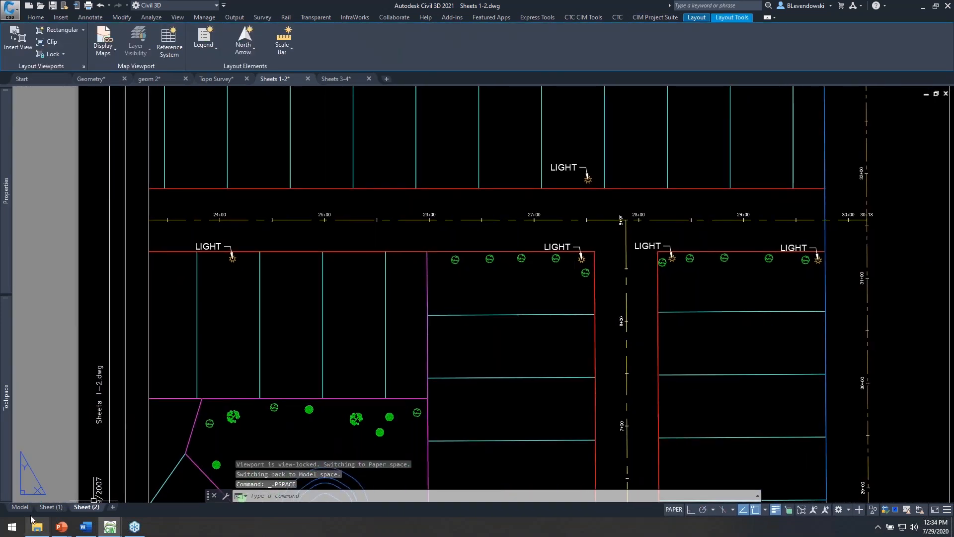
pyautogui.click(106, 485)
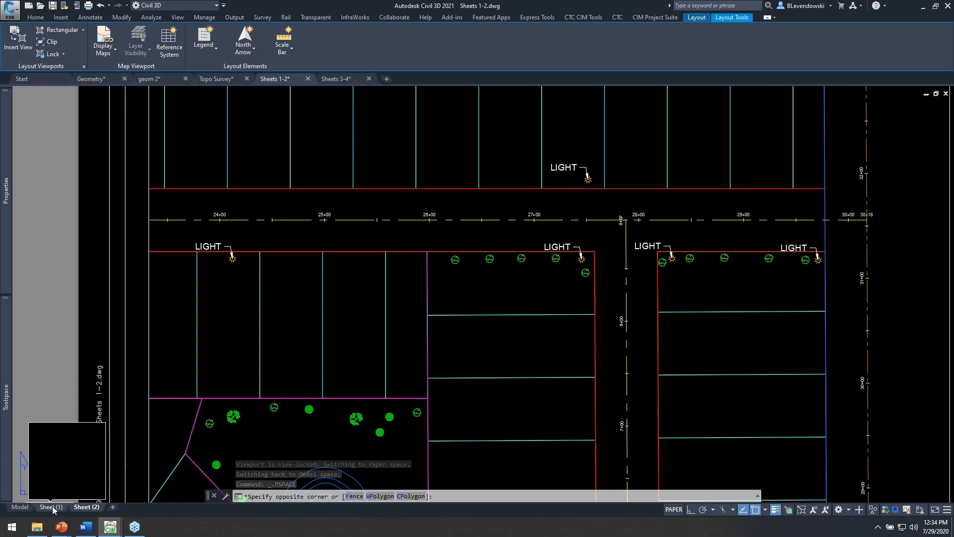
pyautogui.click(77, 467)
pyautogui.click(51, 507)
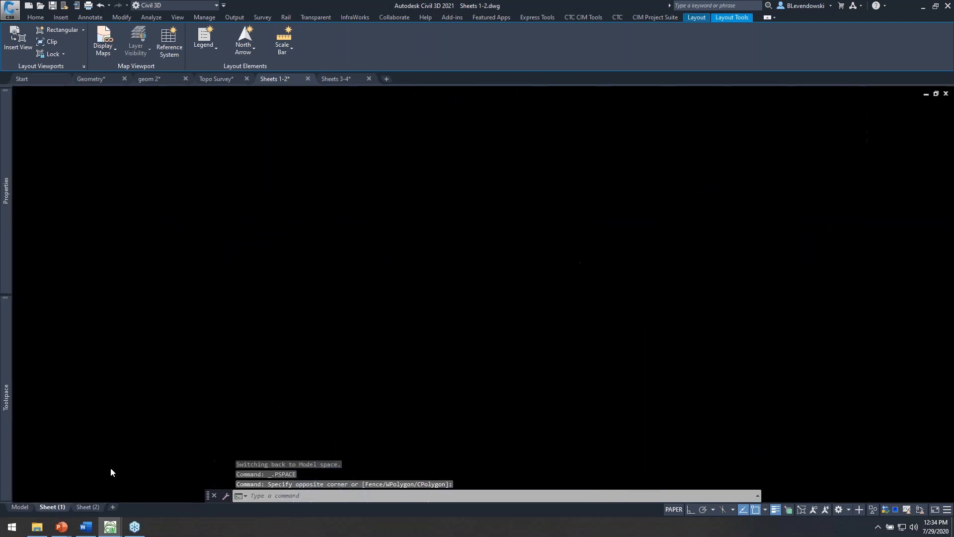
pyautogui.scroll(-5, 447, 179)
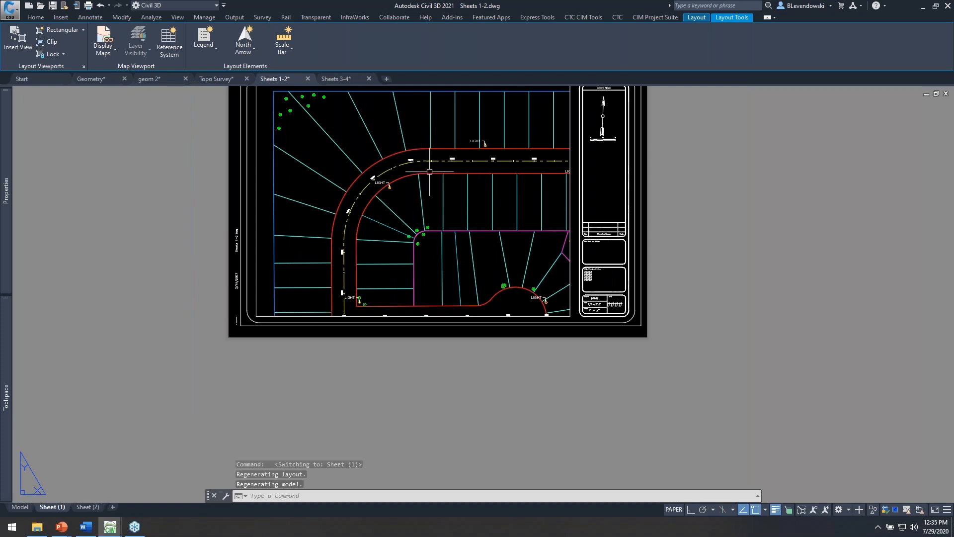
pyautogui.scroll(10, 424, 192)
pyautogui.doubleClick(485, 233)
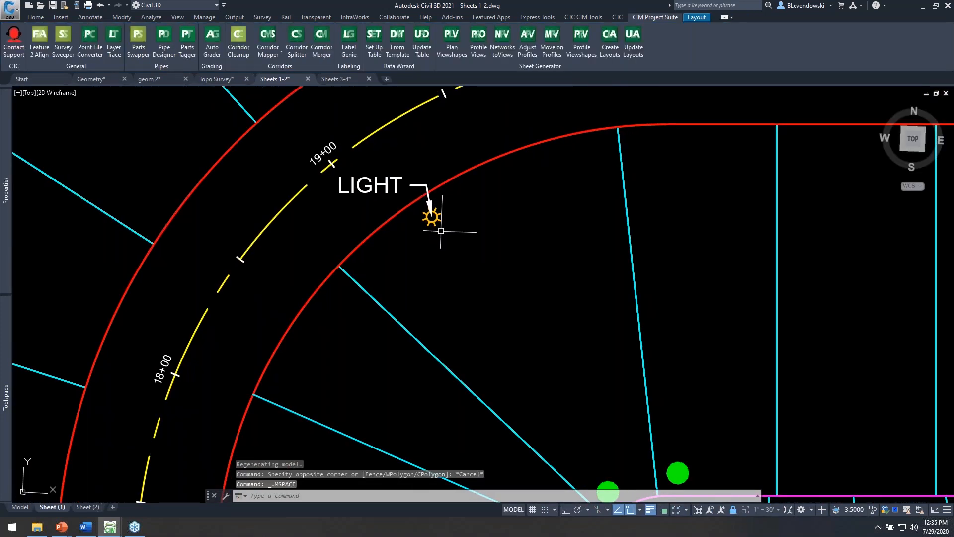
# Inspect the LIGHT multileader near station 22+00 in model space, selecting the light symbol and the leader individually.
pyautogui.click(25, 507)
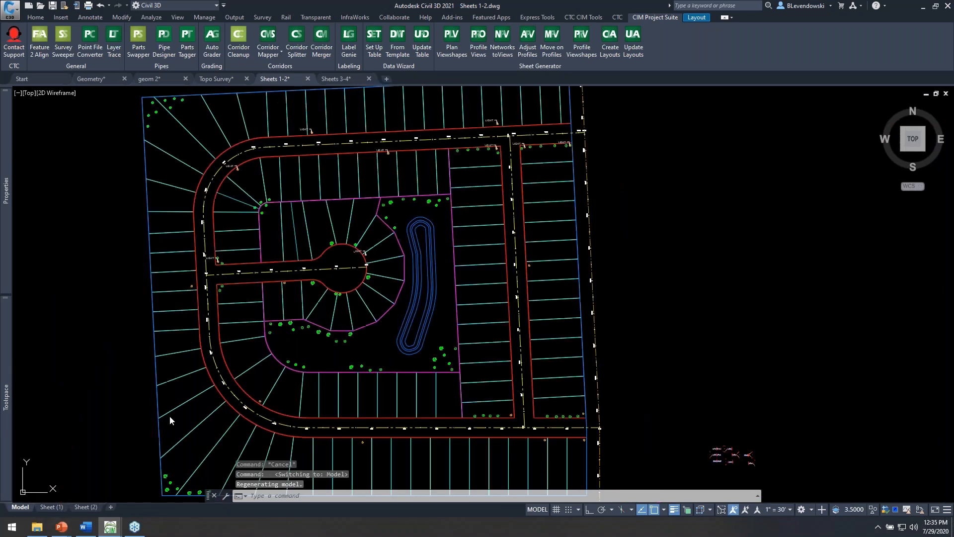
pyautogui.click(308, 130)
pyautogui.press('Escape')
pyautogui.press('Escape')
pyautogui.scroll(5, 313, 128)
pyautogui.moveTo(312, 161); pyautogui.dragTo(423, 227, button='middle')
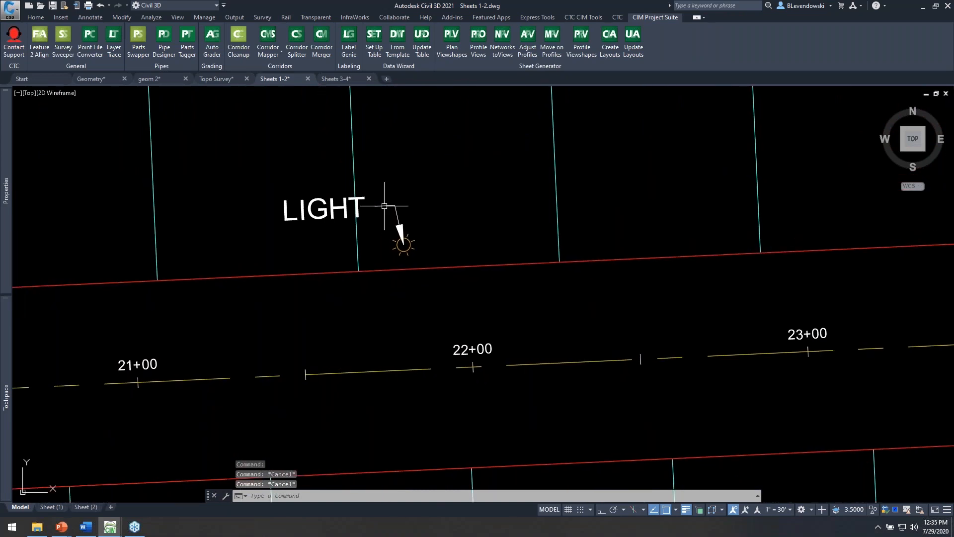
pyautogui.click(416, 239)
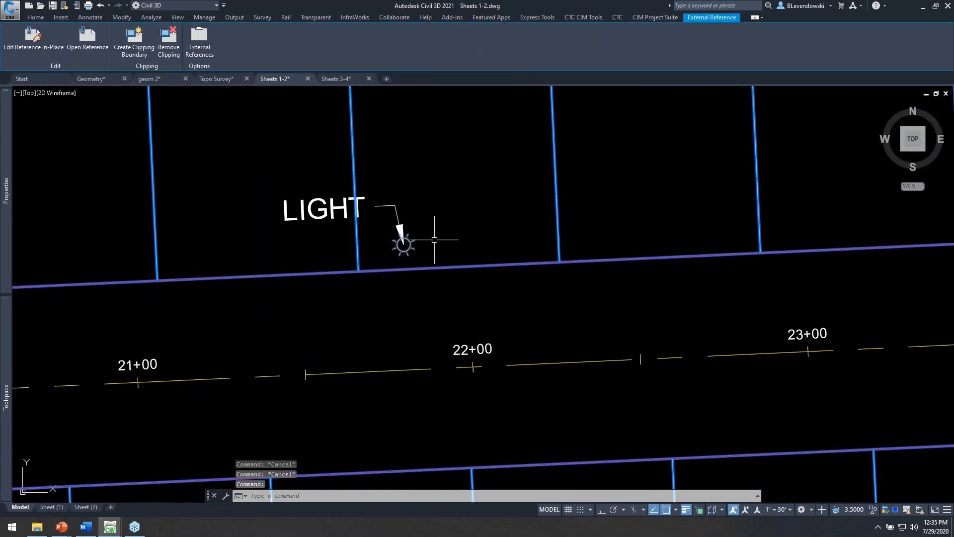
pyautogui.press('Escape')
pyautogui.click(393, 206)
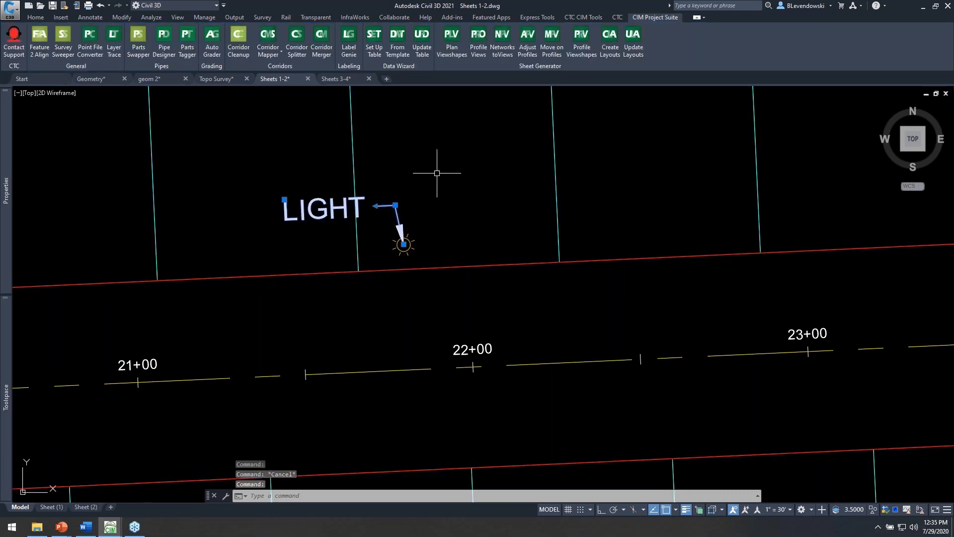
pyautogui.press('Escape')
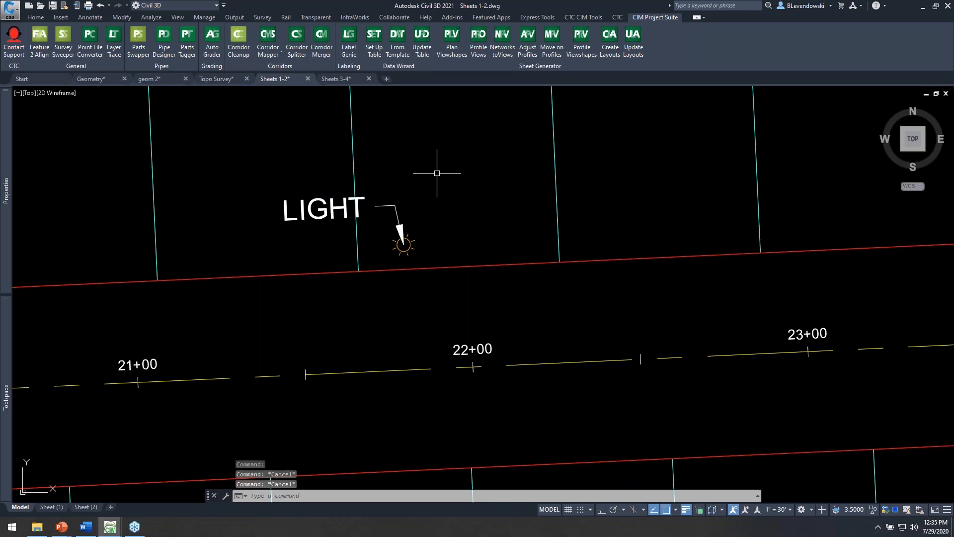
# Review the LIGHT labels along the road and curve in model space and compare them with Sheet (3) of Sheets 3-4.
pyautogui.scroll(-7, 437, 173)
pyautogui.moveTo(545, 211); pyautogui.dragTo(454, 203, button='middle')
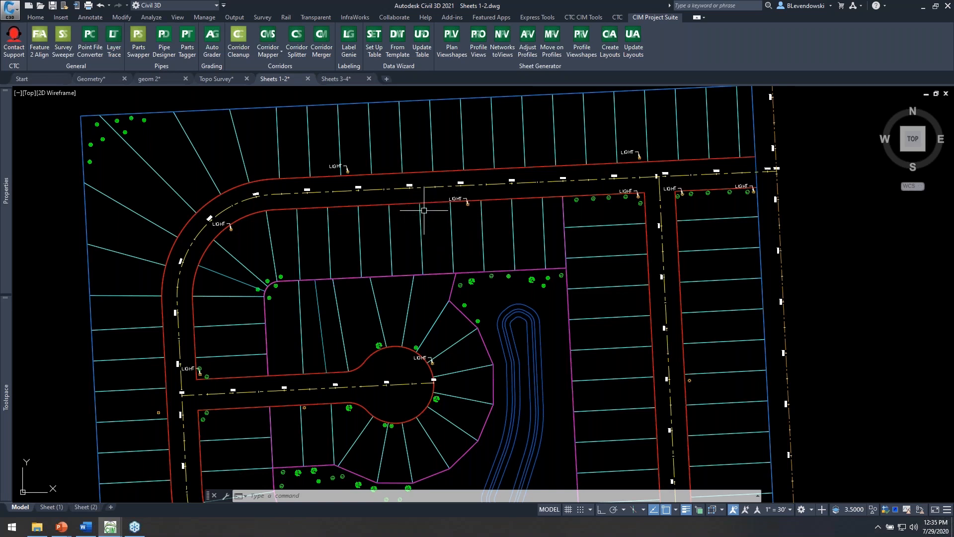
pyautogui.moveTo(362, 189); pyautogui.dragTo(383, 180, button='middle')
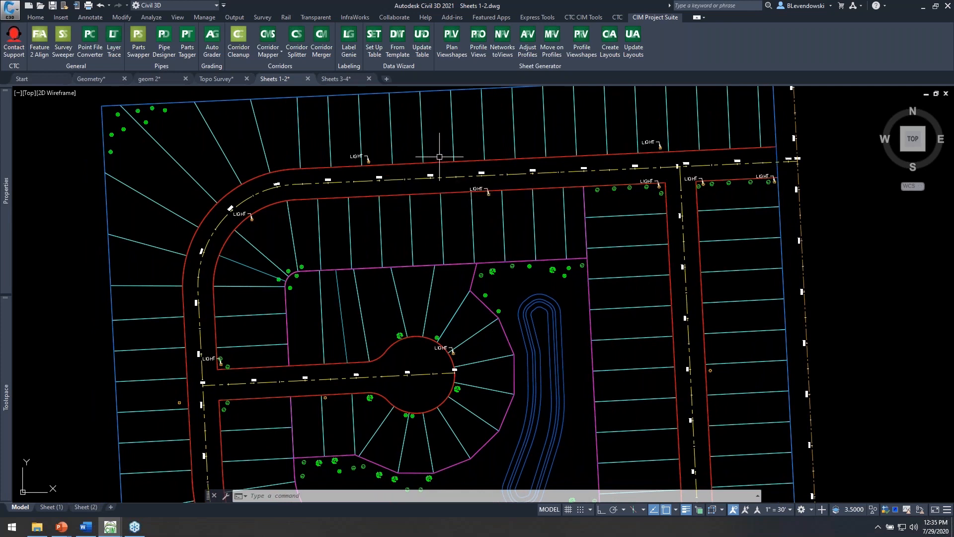
pyautogui.moveTo(306, 176); pyautogui.dragTo(306, 195, button='middle')
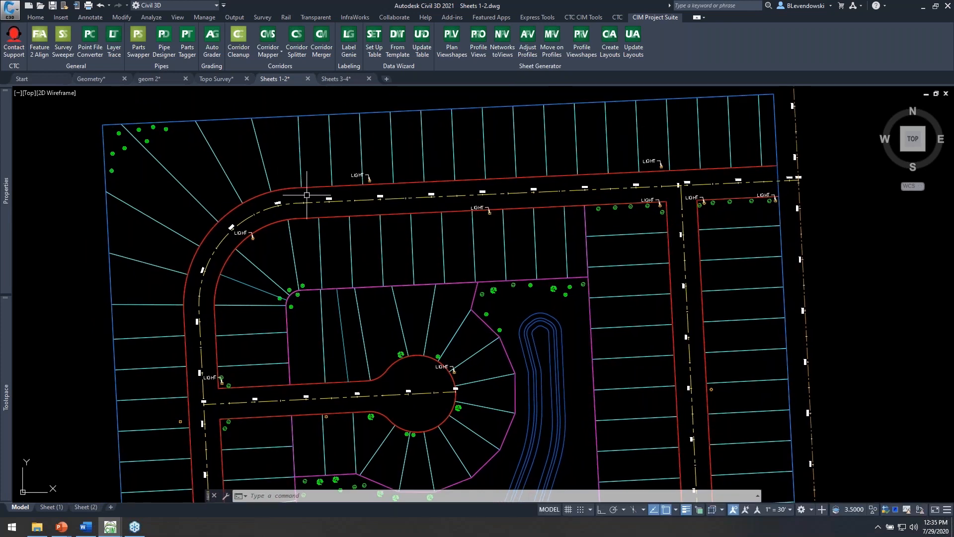
pyautogui.scroll(3, 263, 167)
pyautogui.moveTo(224, 153); pyautogui.dragTo(274, 219, button='middle')
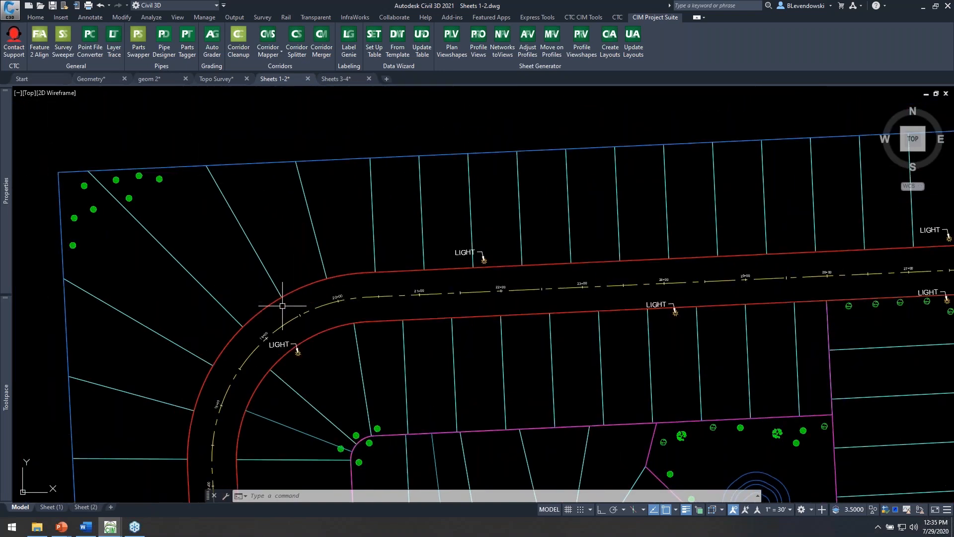
pyautogui.scroll(2, 282, 306)
pyautogui.moveTo(377, 187)
pyautogui.mouseDown(button='middle')
pyautogui.moveTo(452, 259)
pyautogui.moveTo(449, 219)
pyautogui.mouseUp(button='middle')
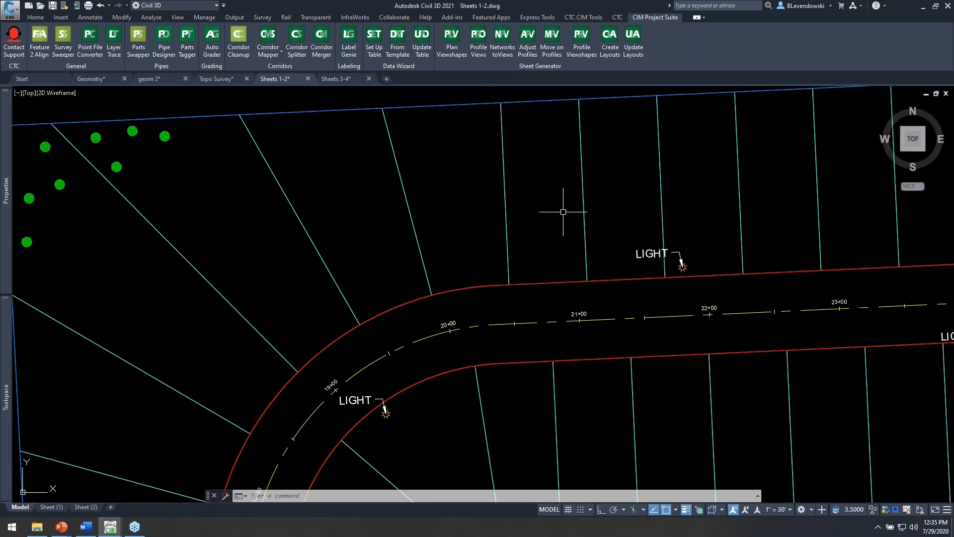
pyautogui.click(336, 80)
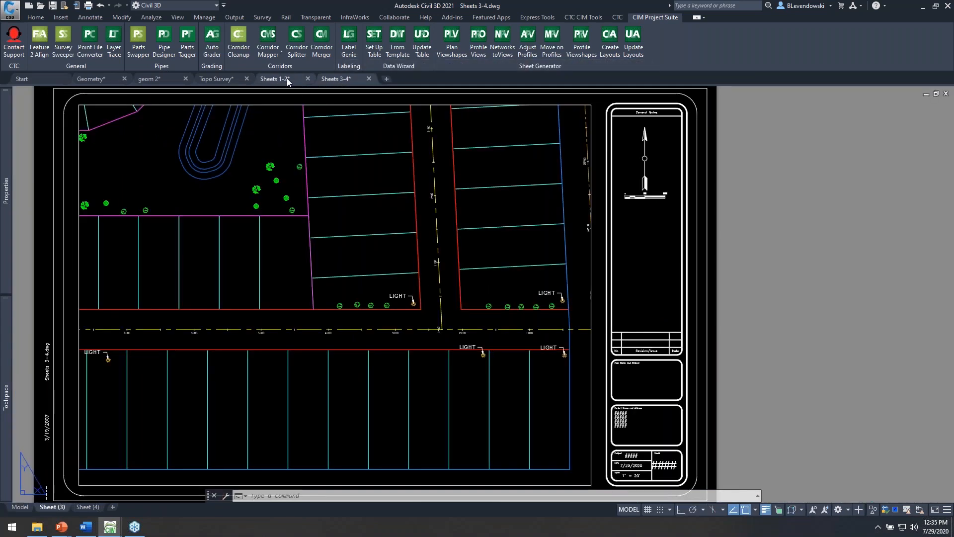
pyautogui.click(281, 79)
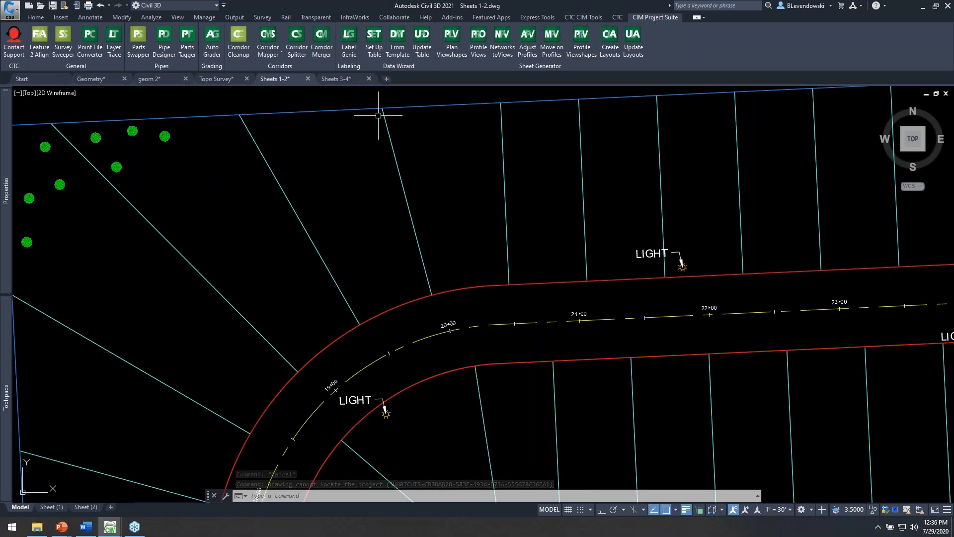
# Reopen Label Genie in Sheets 1-2 and re-add Sheets 3-4.dwg as the additional drawing to label.
pyautogui.click(343, 53)
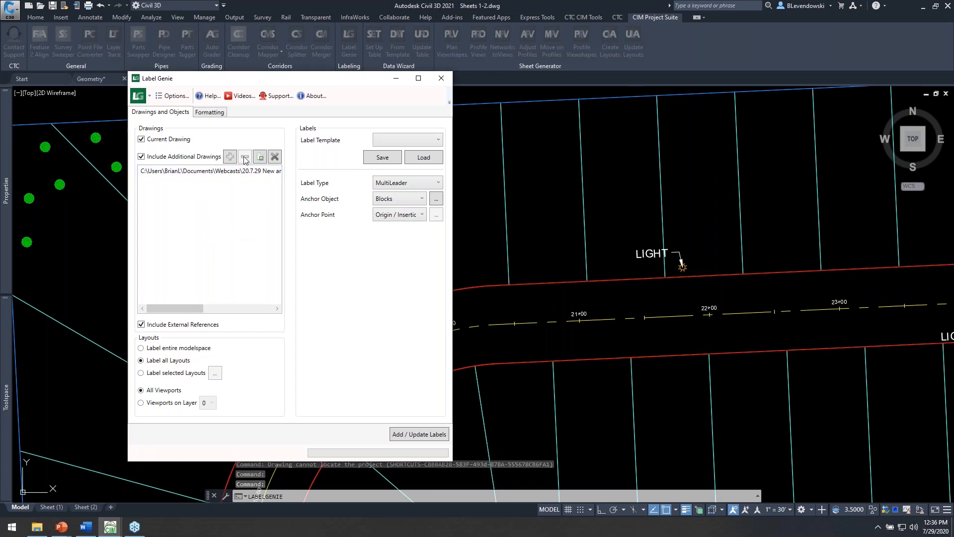
pyautogui.click(241, 171)
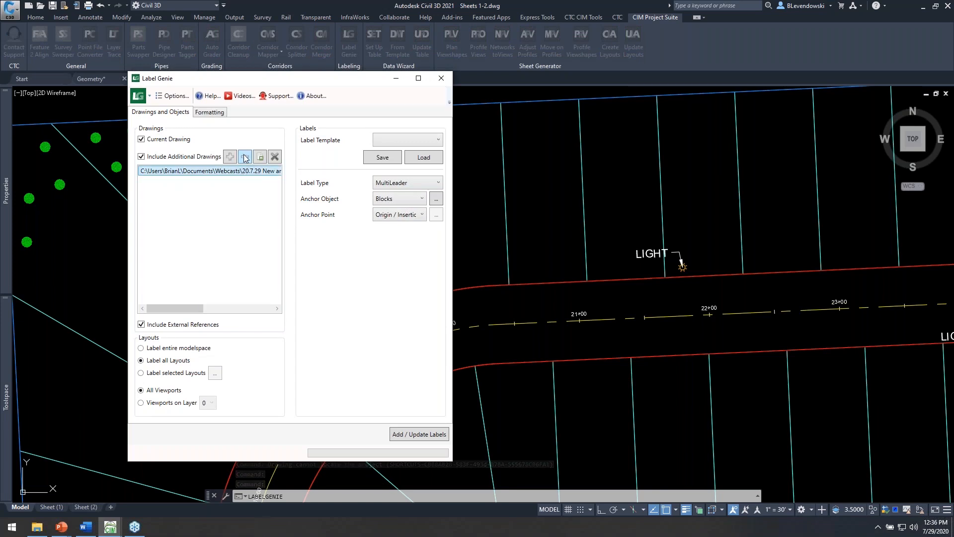
pyautogui.click(230, 156)
pyautogui.doubleClick(280, 210)
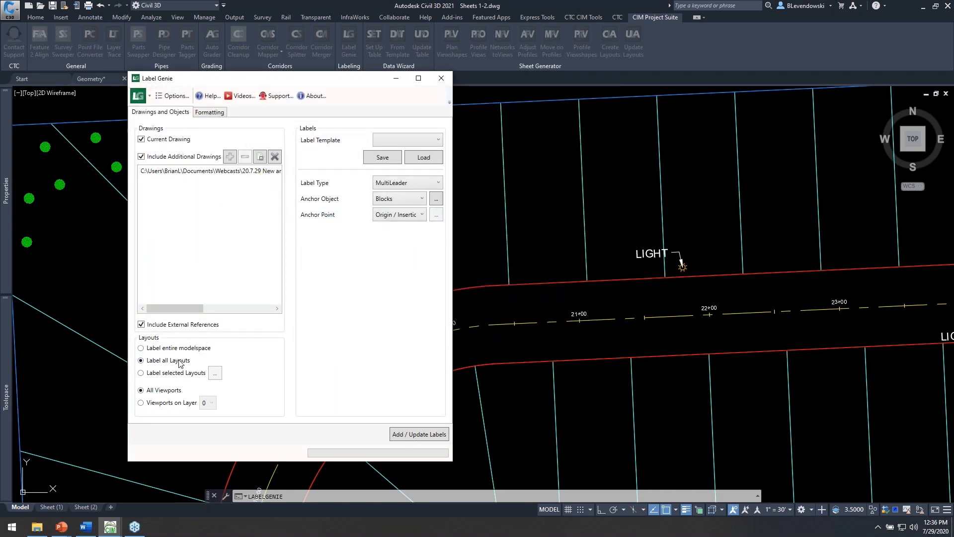
# Set the label type to Surface Spot and the anchor object to Polylines.
pyautogui.click(401, 182)
pyautogui.click(403, 242)
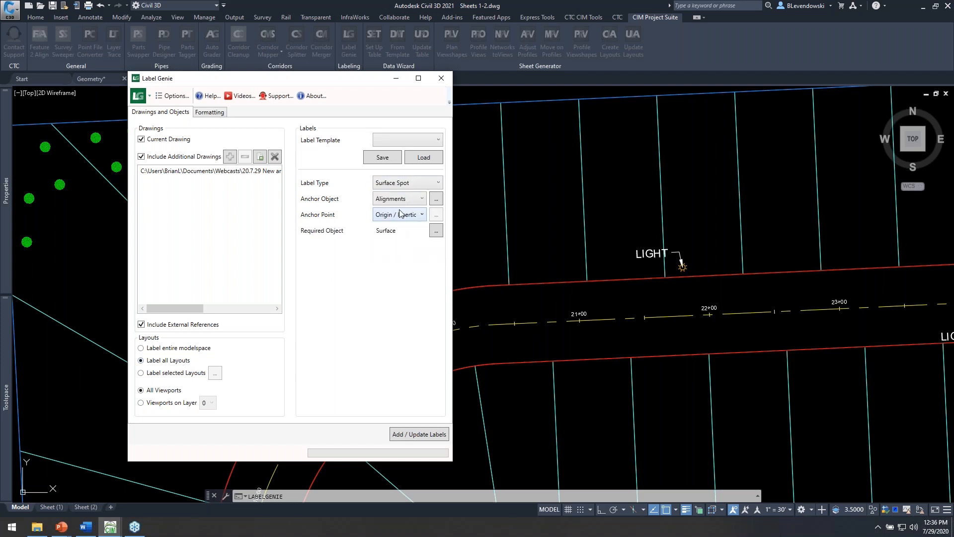
pyautogui.click(410, 199)
pyautogui.click(394, 233)
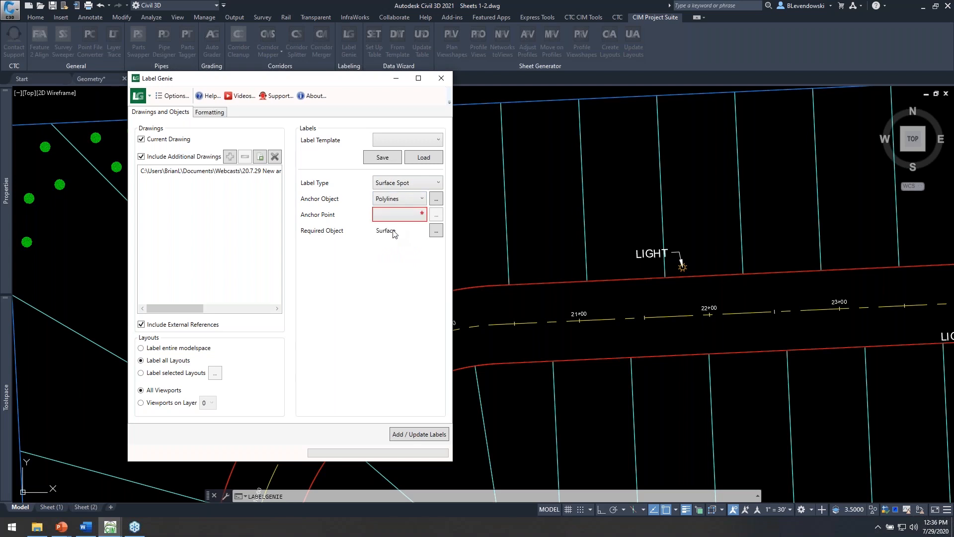
# Filter the anchor polylines to include only the layer *SIDE LOT*, check the matches, and accept the filter.
pyautogui.click(436, 199)
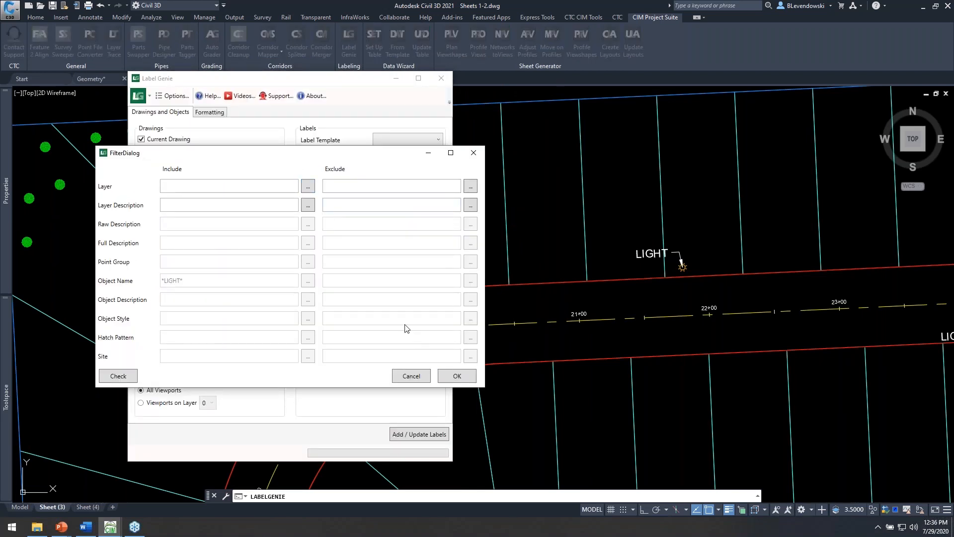
pyautogui.click(183, 185)
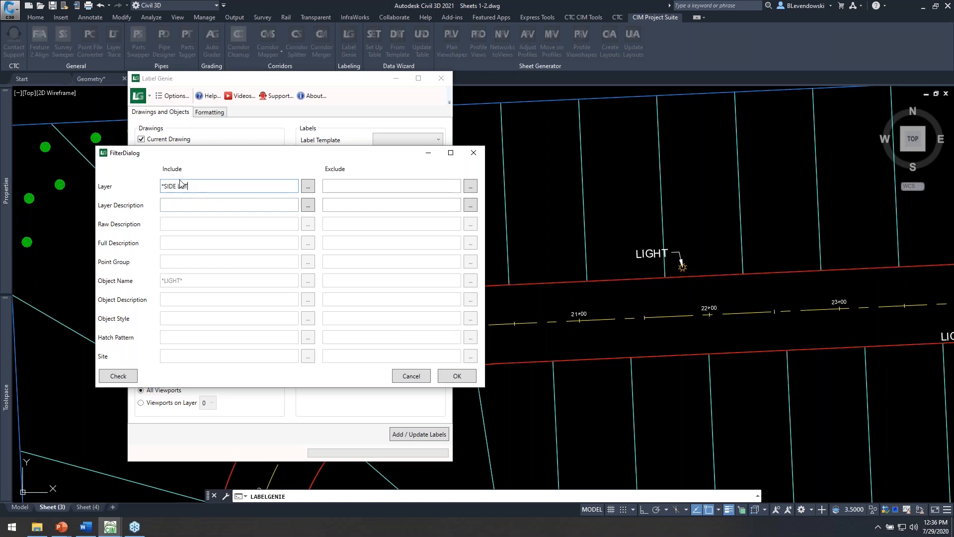
pyautogui.moveTo(199, 189); pyautogui.dragTo(143, 201)
pyautogui.click(117, 375)
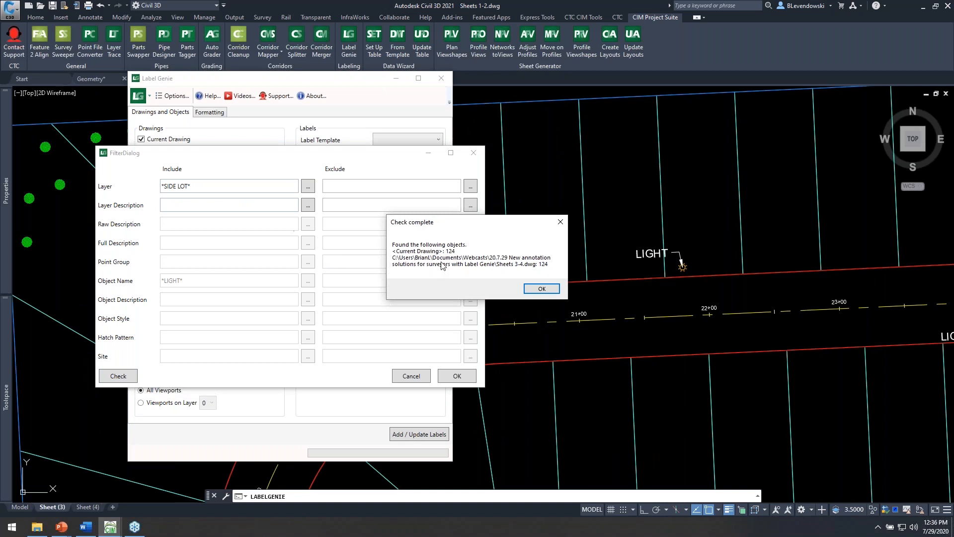
pyautogui.click(542, 288)
pyautogui.click(457, 376)
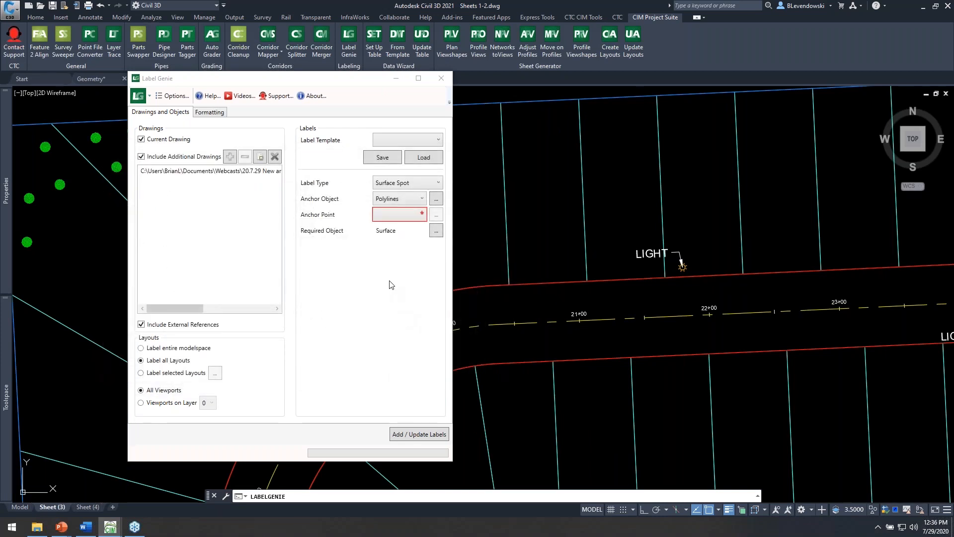
# Set the anchor point to Vertices, limited to Begin of Object and End of Object.
pyautogui.click(408, 217)
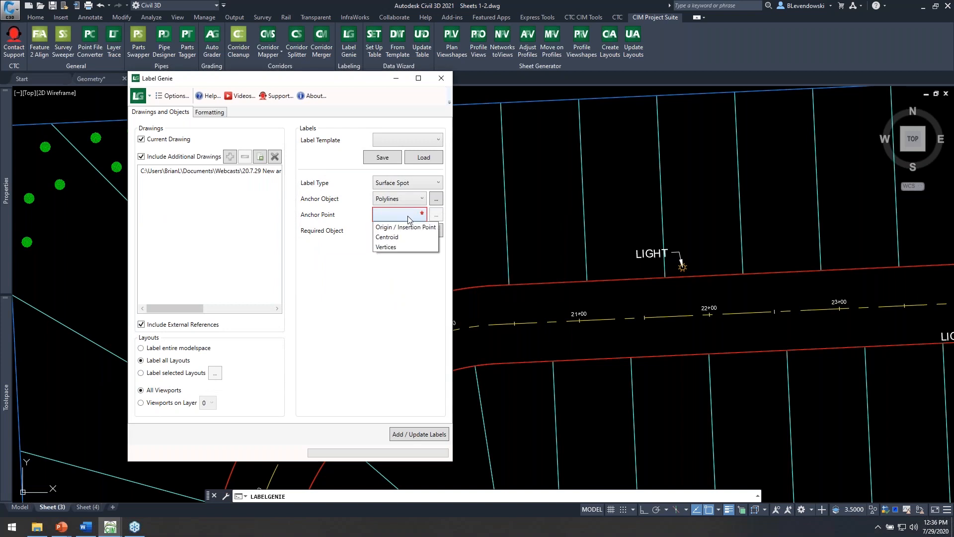
pyautogui.click(392, 246)
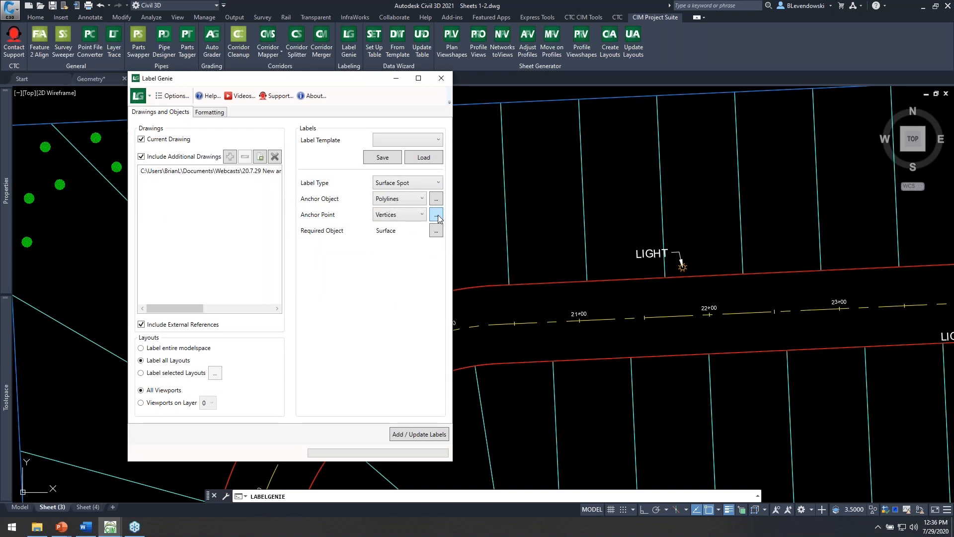
pyautogui.click(436, 215)
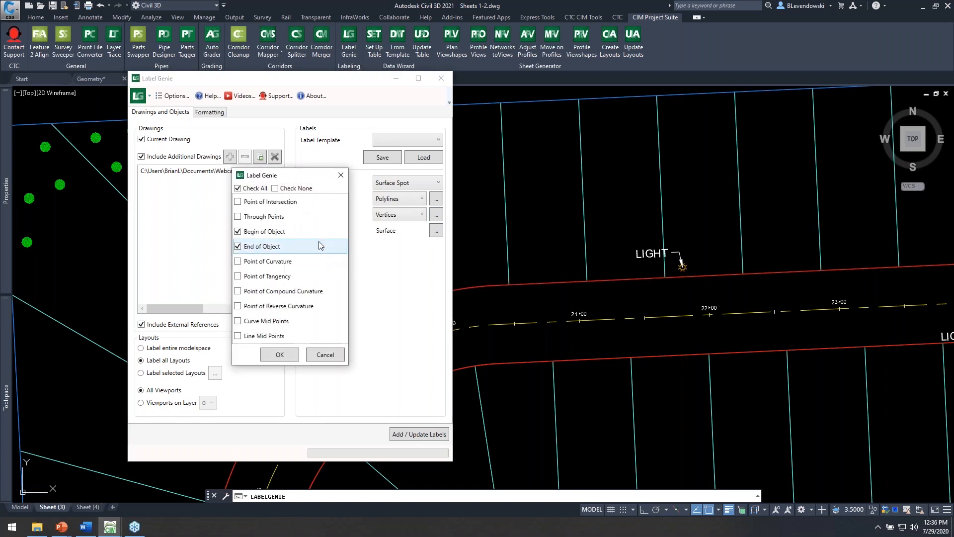
pyautogui.click(254, 189)
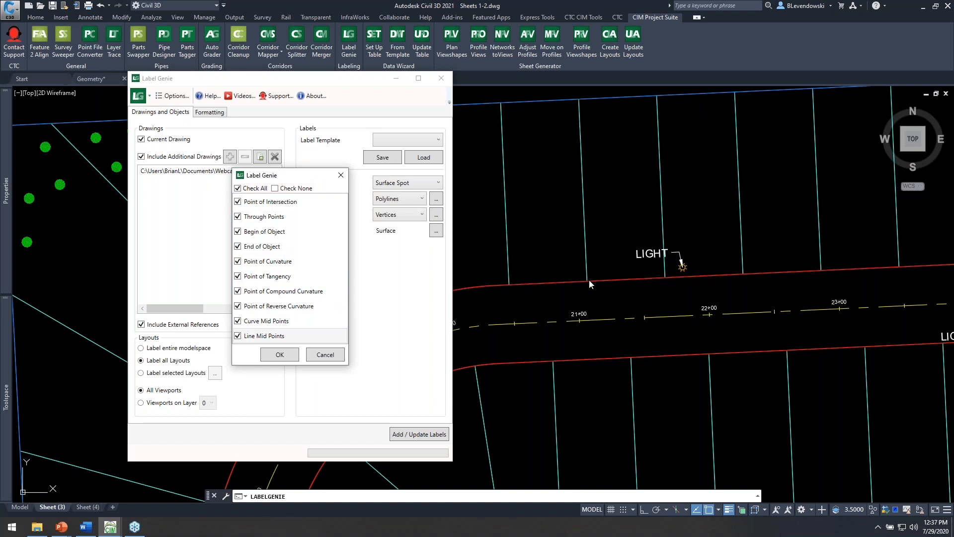
pyautogui.click(291, 188)
pyautogui.click(244, 233)
pyautogui.click(243, 246)
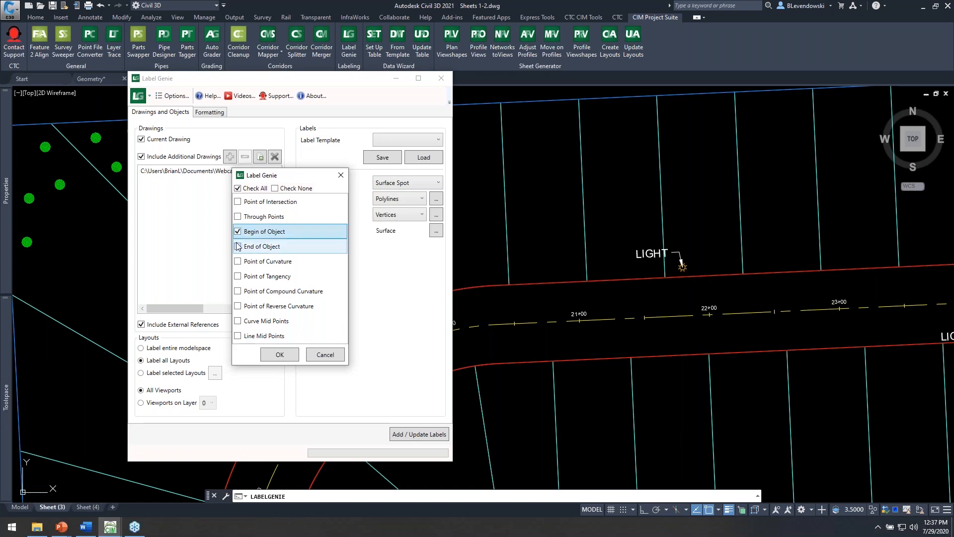
pyautogui.click(269, 355)
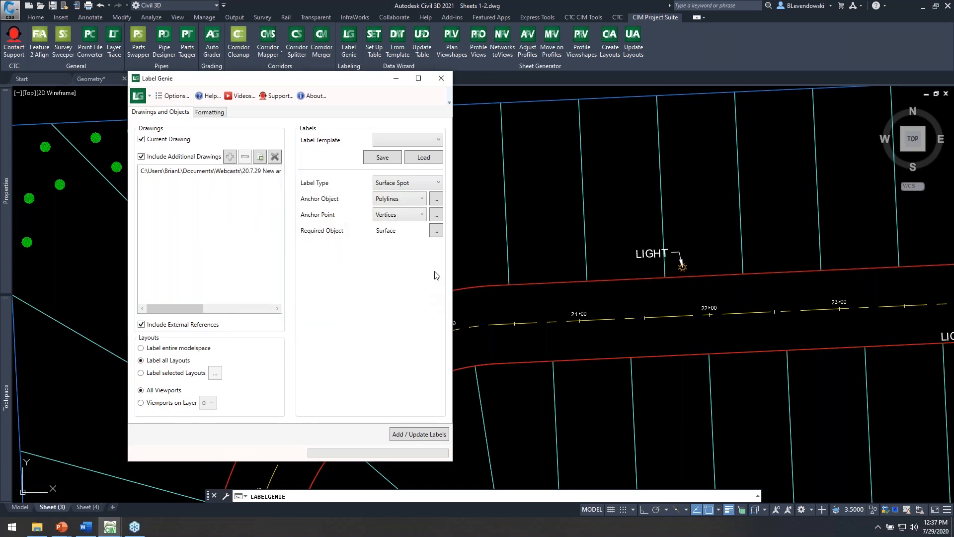
# Replace the required surface's included object name filter with * and accept the filter.
pyautogui.click(440, 232)
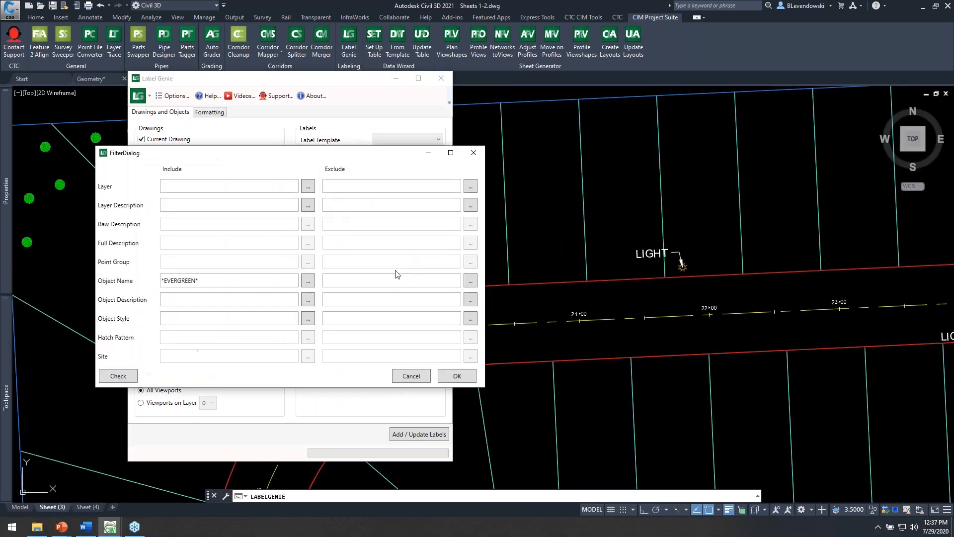
pyautogui.moveTo(241, 282); pyautogui.dragTo(98, 283)
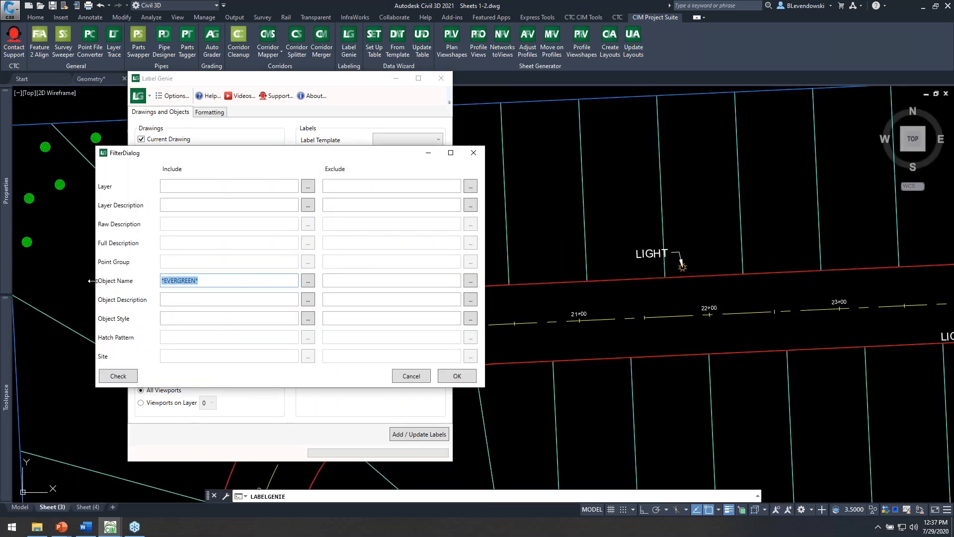
pyautogui.write('*')
pyautogui.click(177, 188)
pyautogui.doubleClick(189, 284)
pyautogui.moveTo(185, 281); pyautogui.dragTo(157, 282)
pyautogui.click(450, 376)
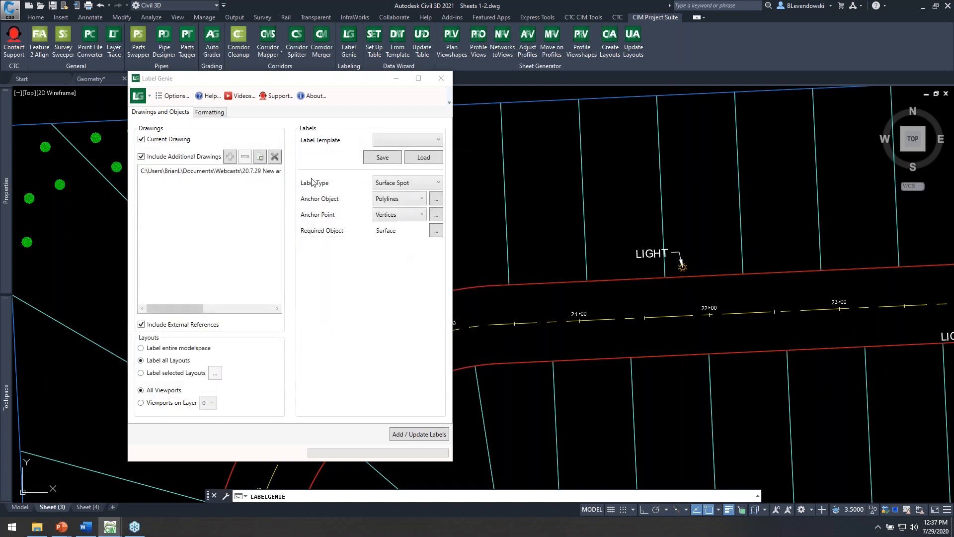
# Format the spot labels with style NEZ, marker style Basic Circle with Cross and a rotation of 45.
pyautogui.click(209, 112)
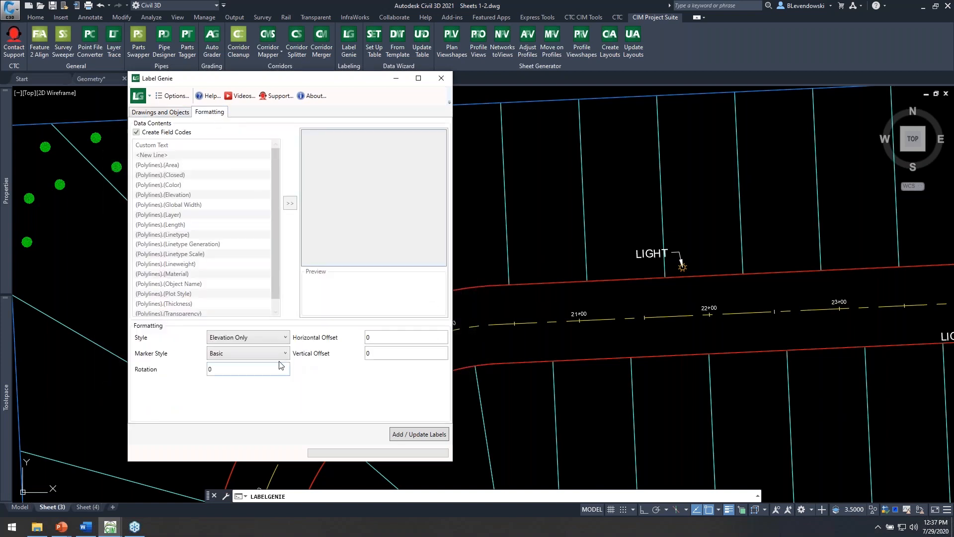
pyautogui.click(251, 337)
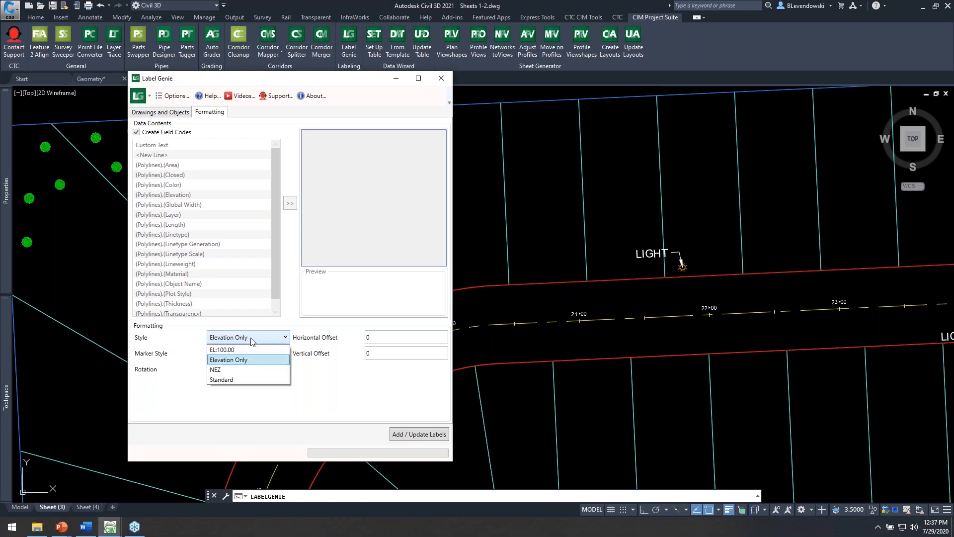
pyautogui.click(222, 370)
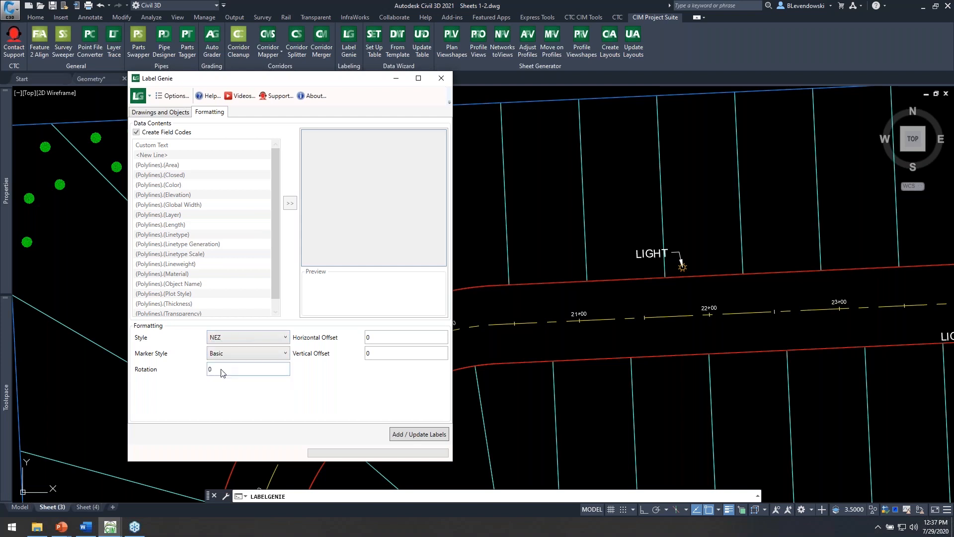
pyautogui.click(251, 354)
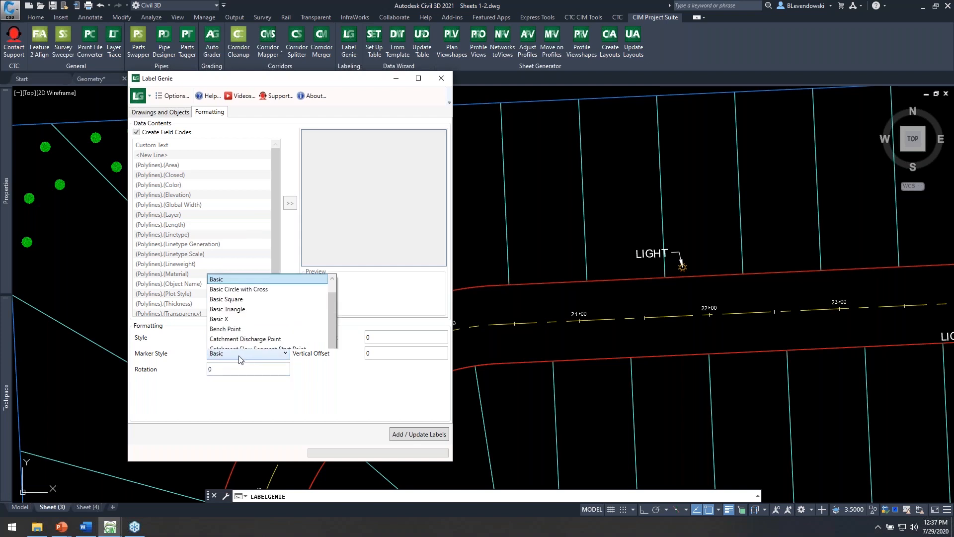
pyautogui.scroll(-1, 263, 246)
pyautogui.scroll(2, 262, 246)
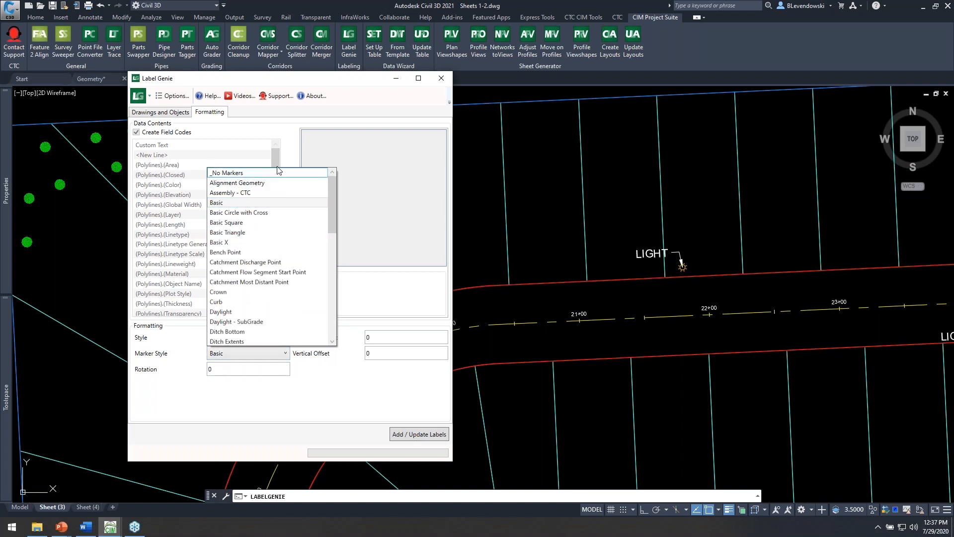
pyautogui.click(242, 213)
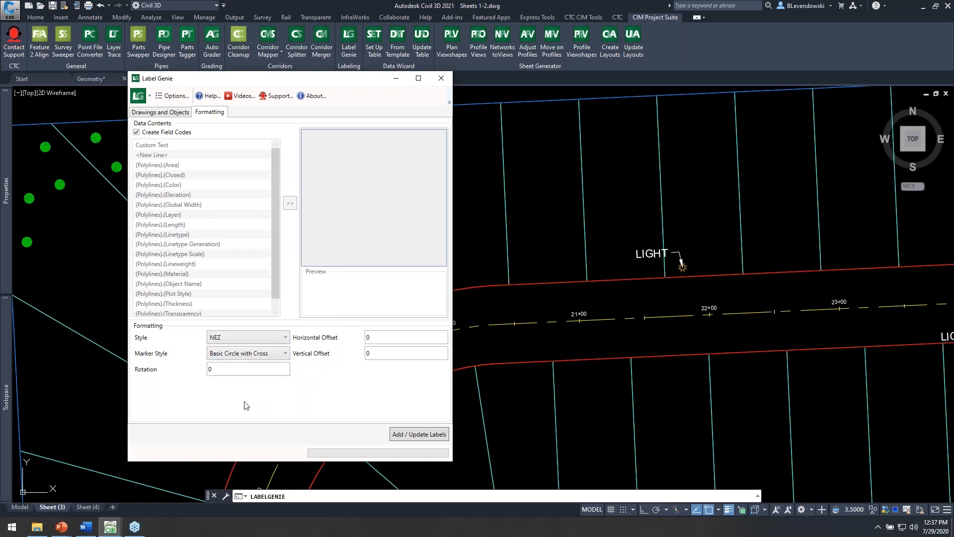
pyautogui.doubleClick(234, 372)
pyautogui.write('45')
pyautogui.press('Tab')
# Add the surface spot labels to both drawings, accepting the confirmation and the status report.
pyautogui.moveTo(342, 80); pyautogui.dragTo(648, 89)
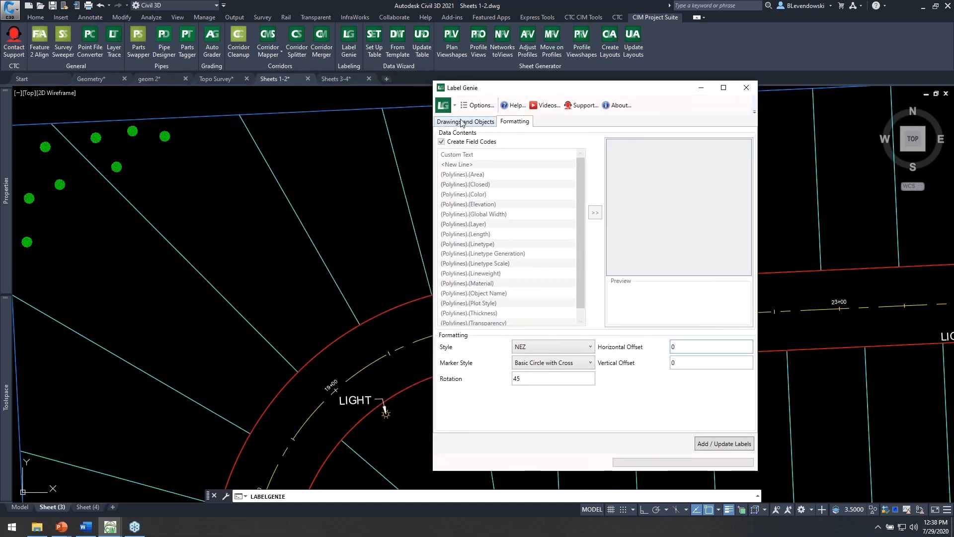
pyautogui.click(462, 122)
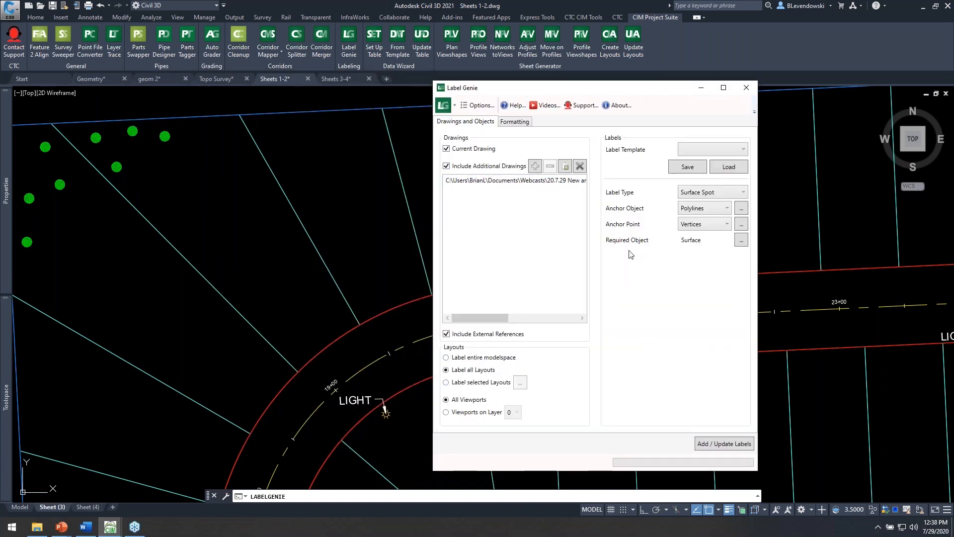
pyautogui.click(515, 123)
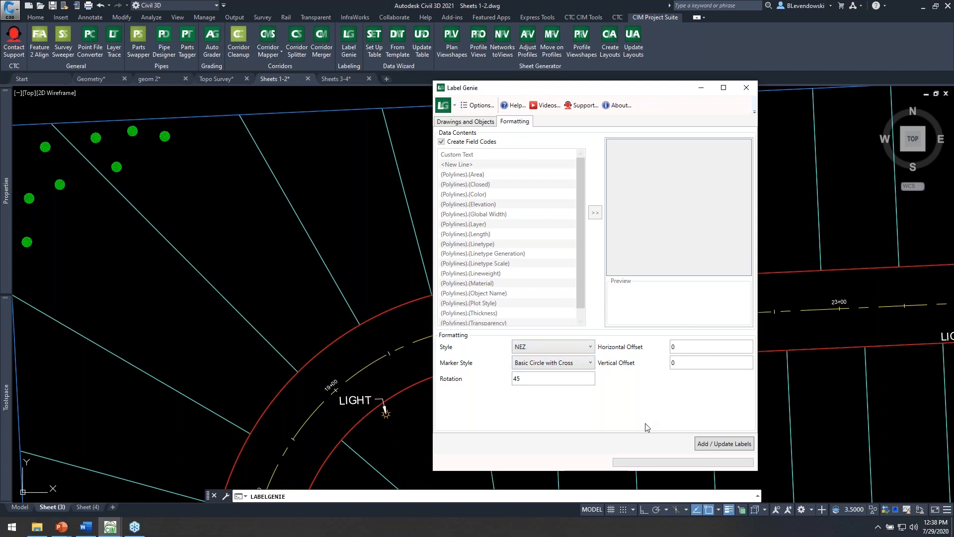
pyautogui.click(710, 444)
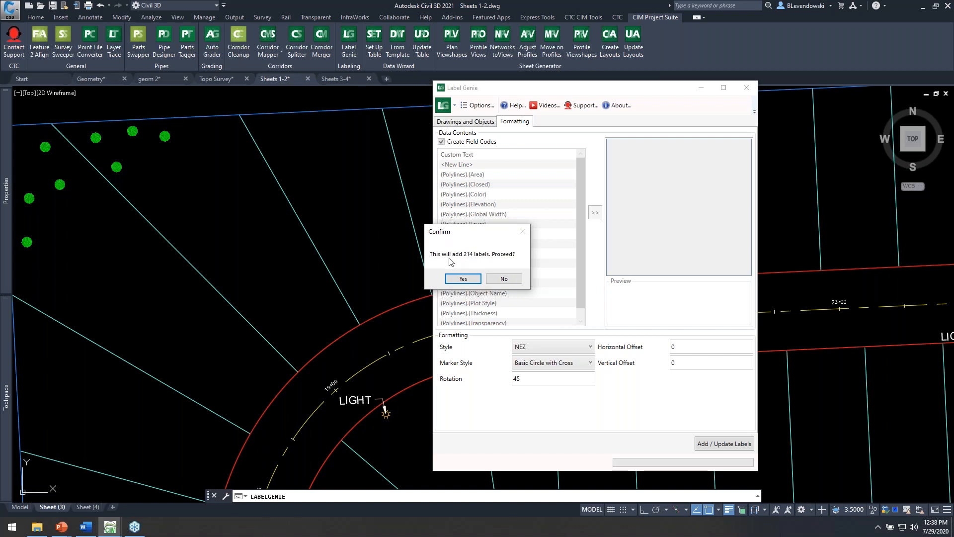
pyautogui.click(464, 278)
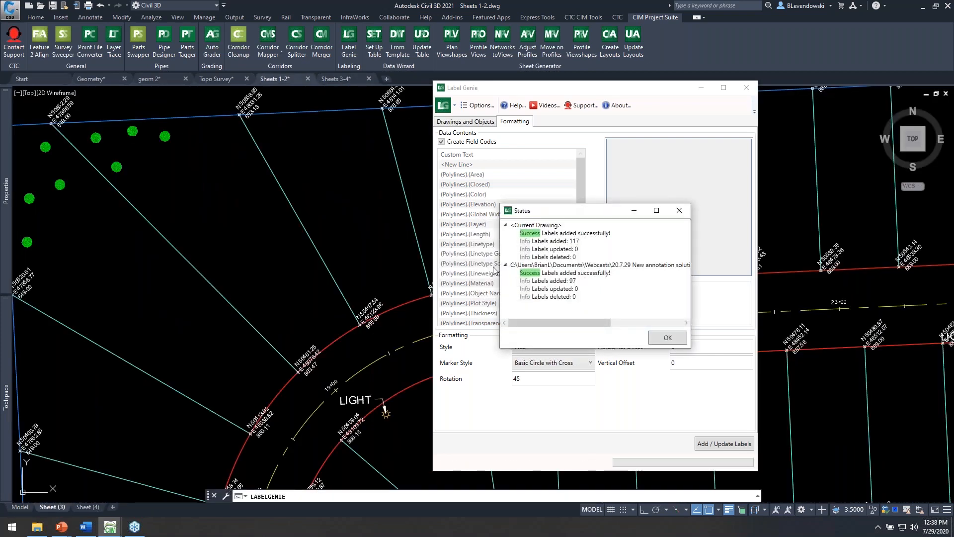
pyautogui.click(667, 337)
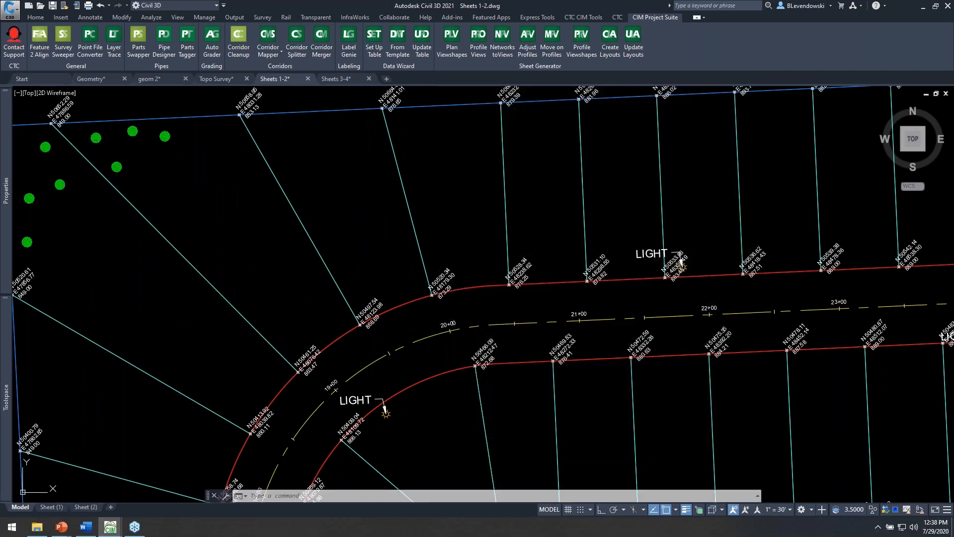
# Reopen Label Genie, set the spot label rotation to 0 and update the labels in both drawings.
pyautogui.scroll(4, 405, 315)
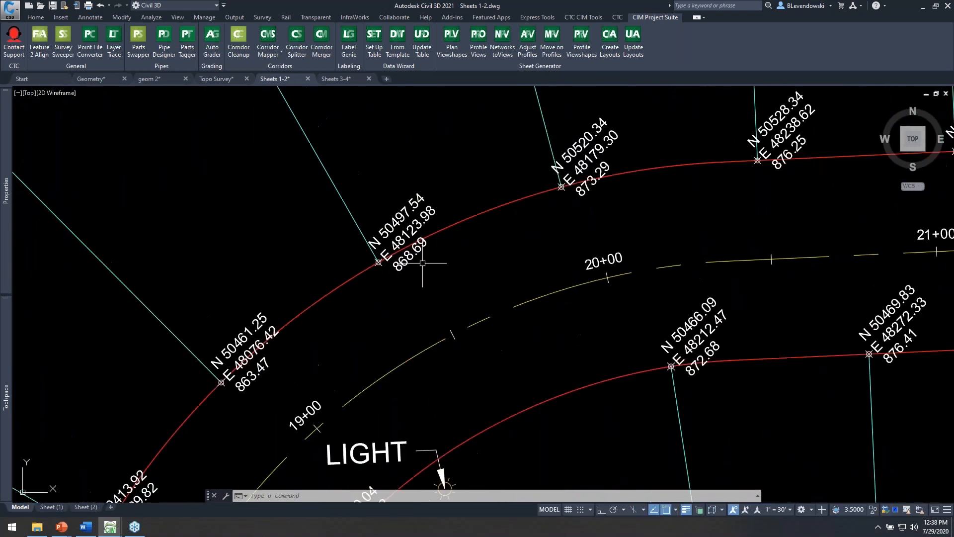
pyautogui.scroll(2, 424, 266)
pyautogui.scroll(-2, 419, 291)
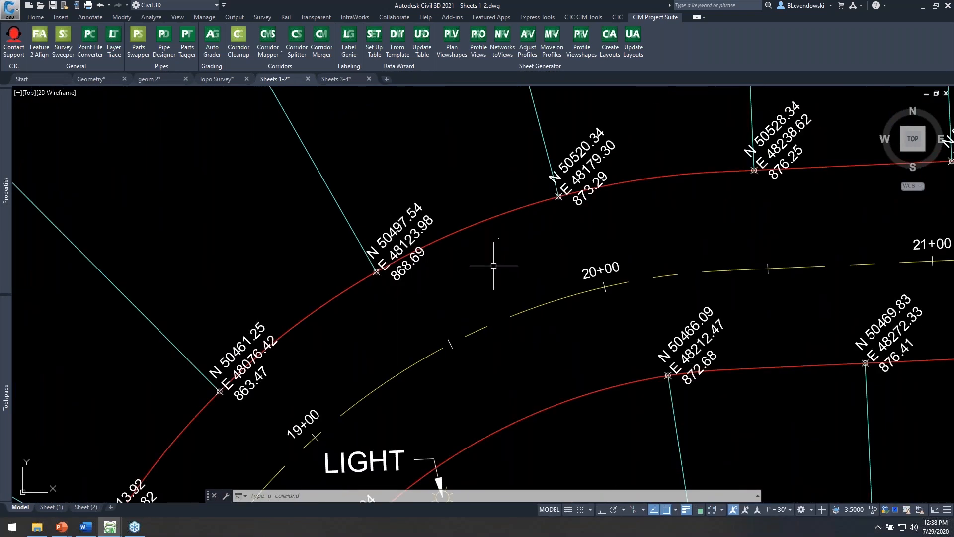
pyautogui.moveTo(493, 265); pyautogui.dragTo(438, 277, button='middle')
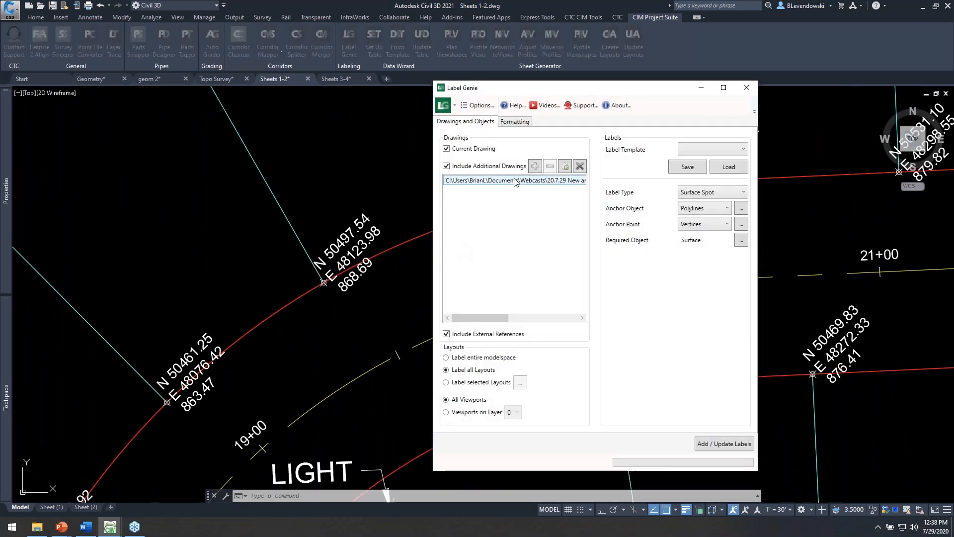
pyautogui.click(519, 122)
pyautogui.doubleClick(543, 380)
pyautogui.write('0')
pyautogui.click(712, 443)
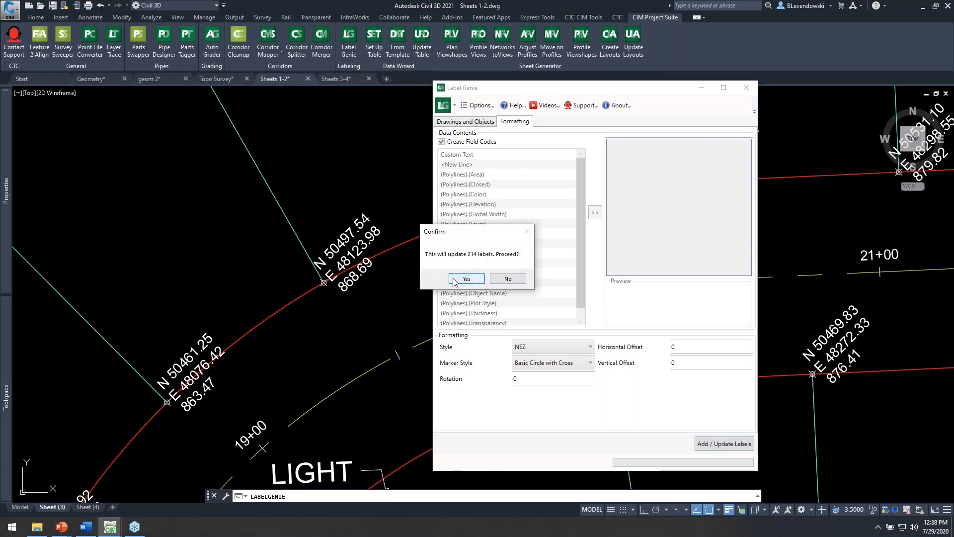
pyautogui.click(455, 280)
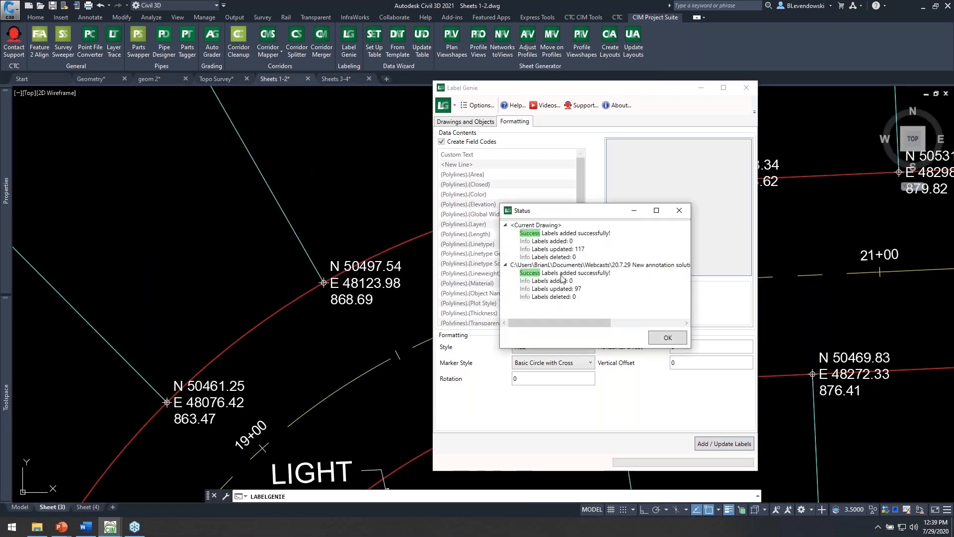
pyautogui.click(658, 339)
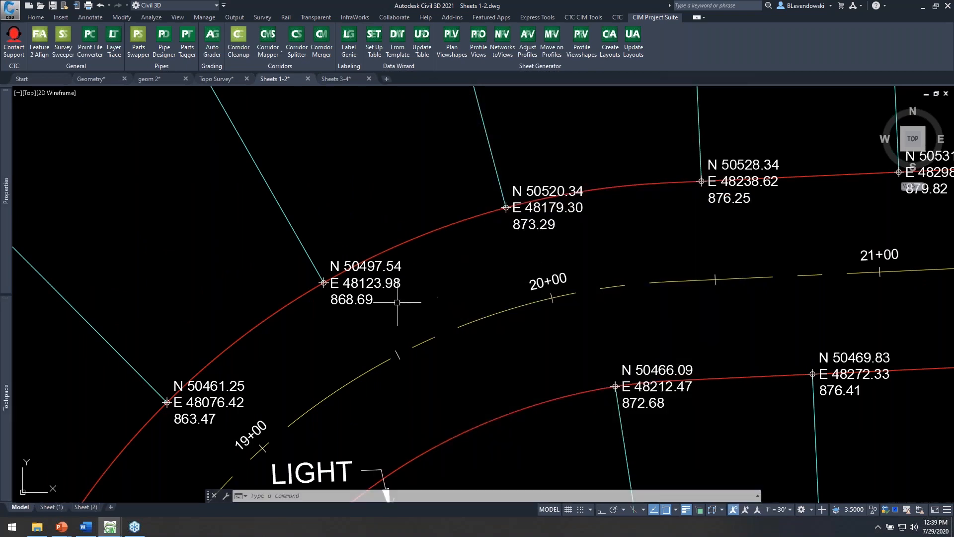
# Inspect a surface spot label on the outer road curve near station 20+00 and its side lot line.
pyautogui.moveTo(392, 302); pyautogui.dragTo(461, 306, button='middle')
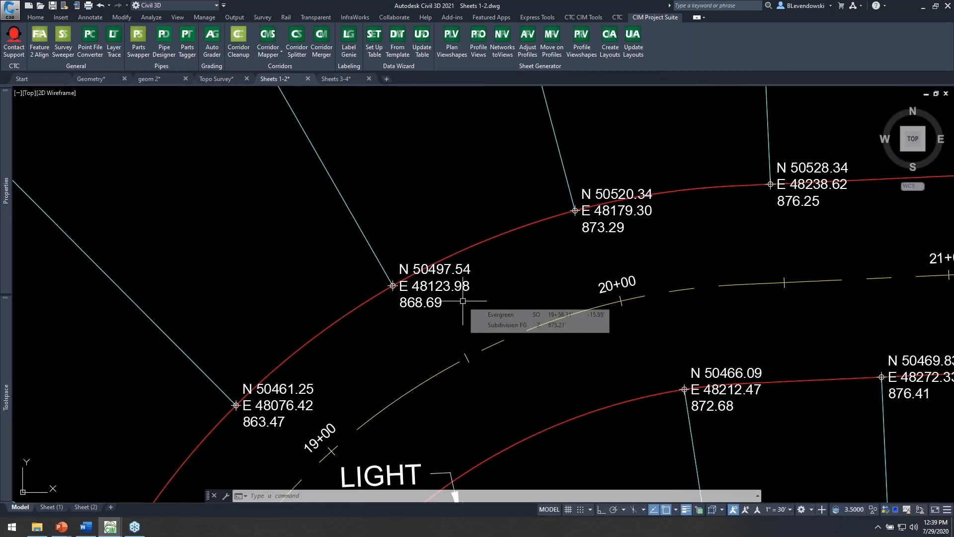
pyautogui.click(464, 267)
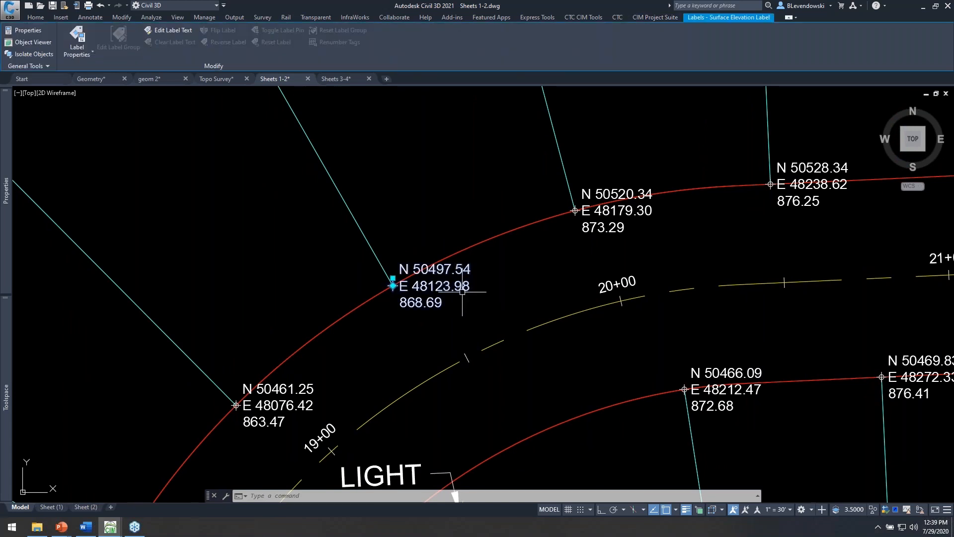
pyautogui.press('Escape')
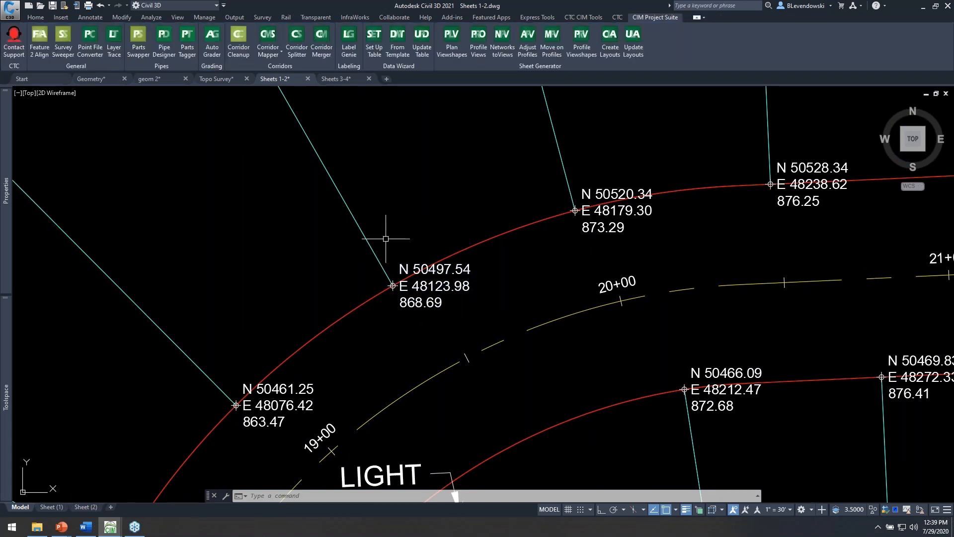
pyautogui.click(353, 214)
# Browse the Sheets 1-2 drawing's Surfaces collection in the Toolspace Prospector and select the listed surface.
pyautogui.moveTo(7, 194)
pyautogui.moveTo(7, 346)
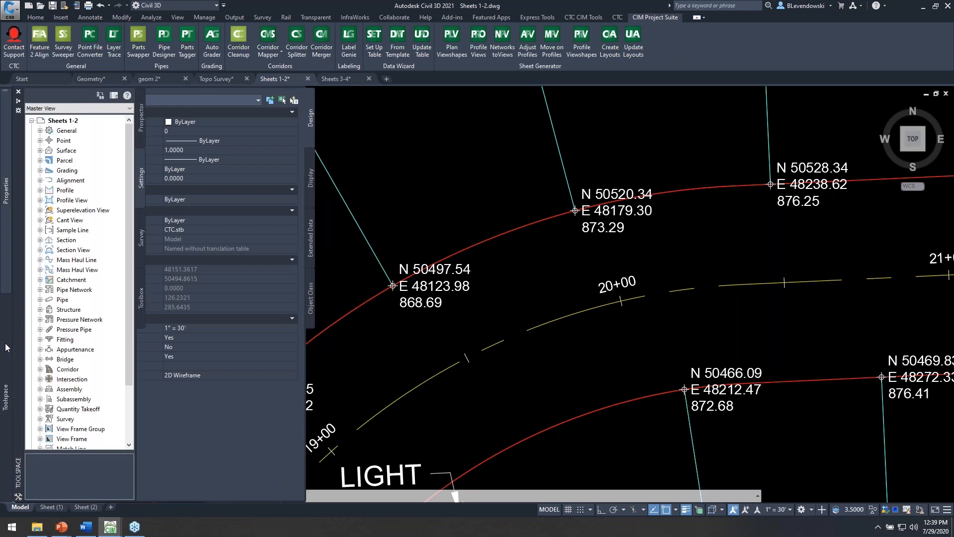
pyautogui.doubleClick(64, 140)
pyautogui.click(141, 118)
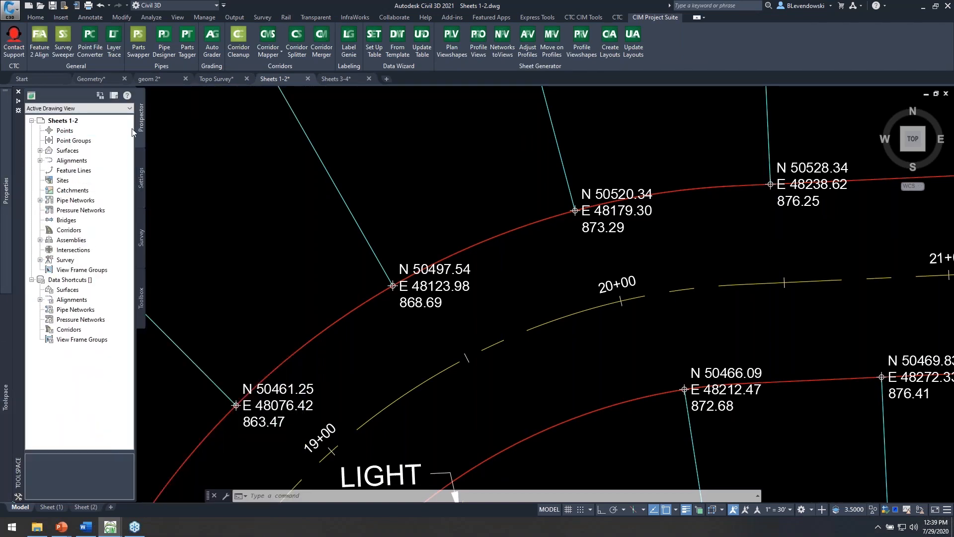
pyautogui.doubleClick(68, 150)
pyautogui.click(106, 161)
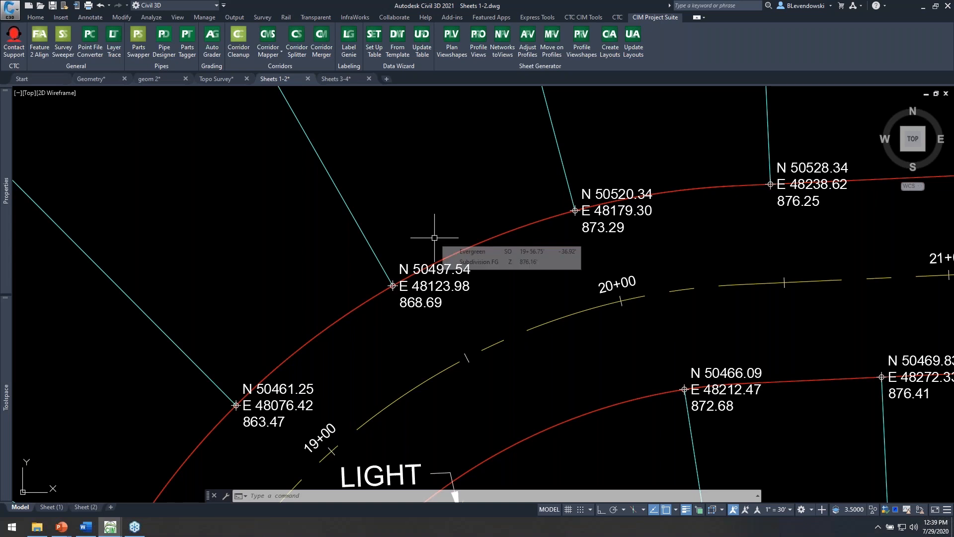
# Examine the spot labels at the side lot line ends across the subdivision in model space.
pyautogui.moveTo(455, 197); pyautogui.dragTo(448, 298, button='middle')
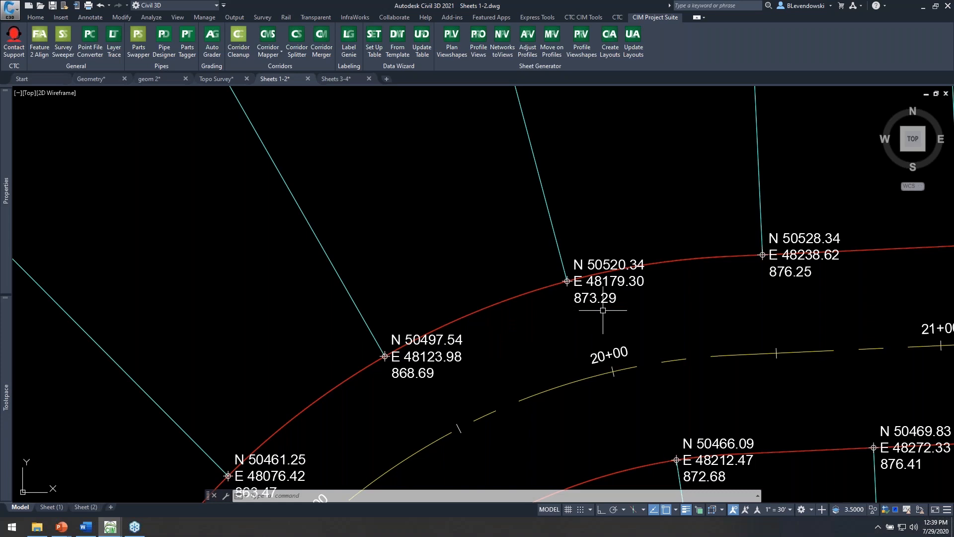
pyautogui.scroll(-6, 563, 318)
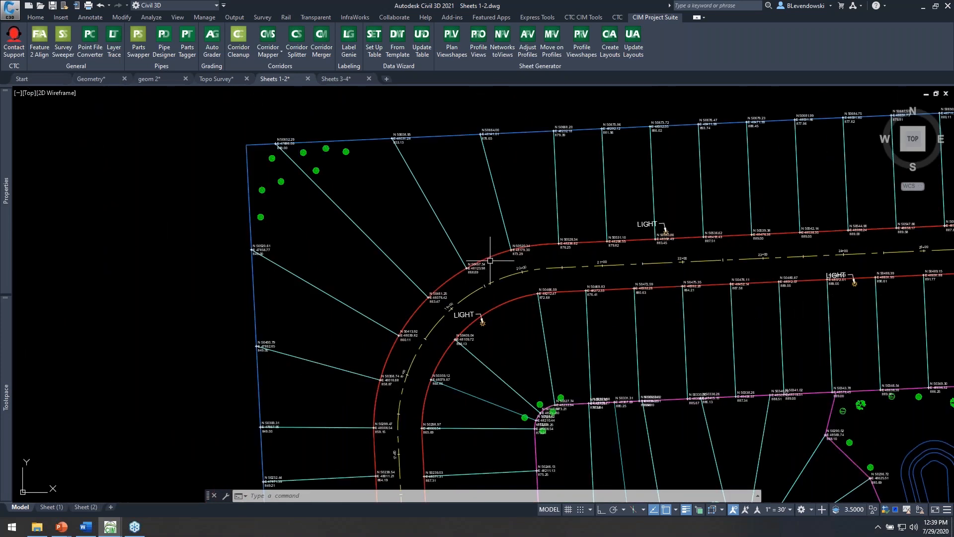
pyautogui.moveTo(611, 330); pyautogui.dragTo(432, 216, button='middle')
pyautogui.moveTo(661, 273); pyautogui.dragTo(359, 374, button='middle')
pyautogui.moveTo(681, 329); pyautogui.dragTo(574, 146, button='middle')
pyautogui.moveTo(598, 292); pyautogui.dragTo(606, 159, button='middle')
pyautogui.moveTo(517, 408)
pyautogui.mouseDown(button='middle')
pyautogui.moveTo(541, 371)
pyautogui.moveTo(695, 219)
pyautogui.mouseUp(button='middle')
pyautogui.moveTo(507, 365)
pyautogui.mouseDown(button='middle')
pyautogui.moveTo(588, 267)
pyautogui.moveTo(617, 330)
pyautogui.mouseUp(button='middle')
pyautogui.moveTo(530, 330); pyautogui.dragTo(458, 441, button='middle')
pyautogui.scroll(-2, 495, 410)
pyautogui.moveTo(459, 308); pyautogui.dragTo(468, 387, button='middle')
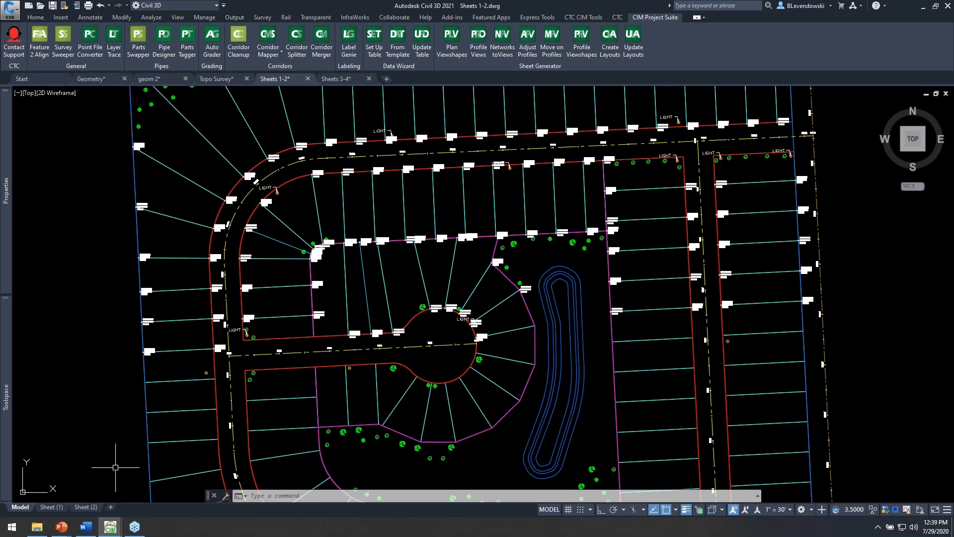
# Switch to the Sheet (1) layout, unlock its viewport and shift the viewport's view south to the cul-de-sac.
pyautogui.click(52, 507)
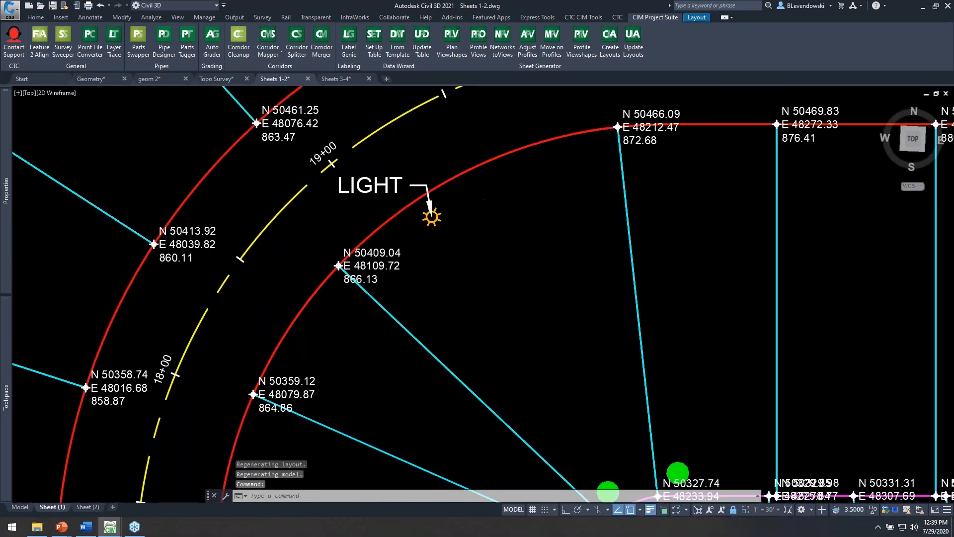
pyautogui.scroll(-6, 490, 201)
pyautogui.moveTo(576, 268); pyautogui.dragTo(431, 355, button='middle')
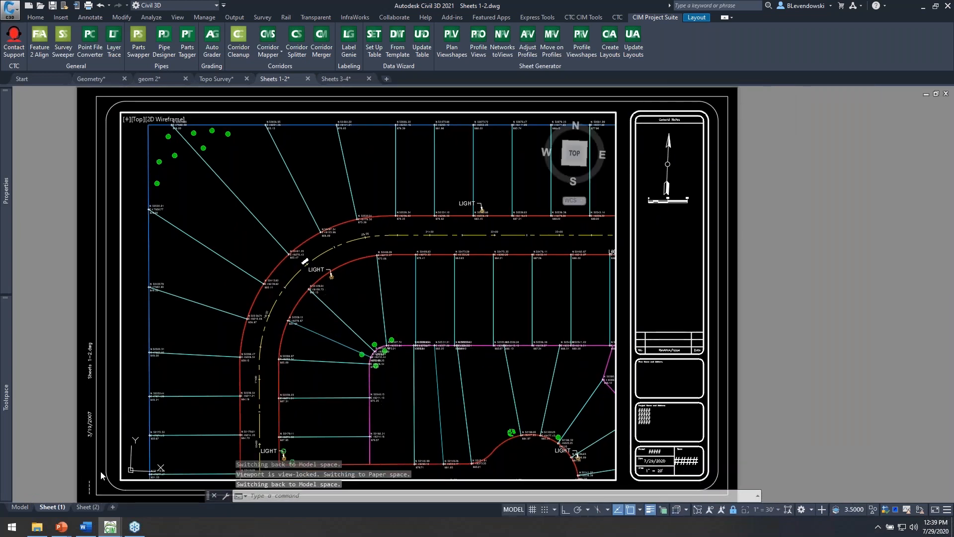
pyautogui.click(525, 458)
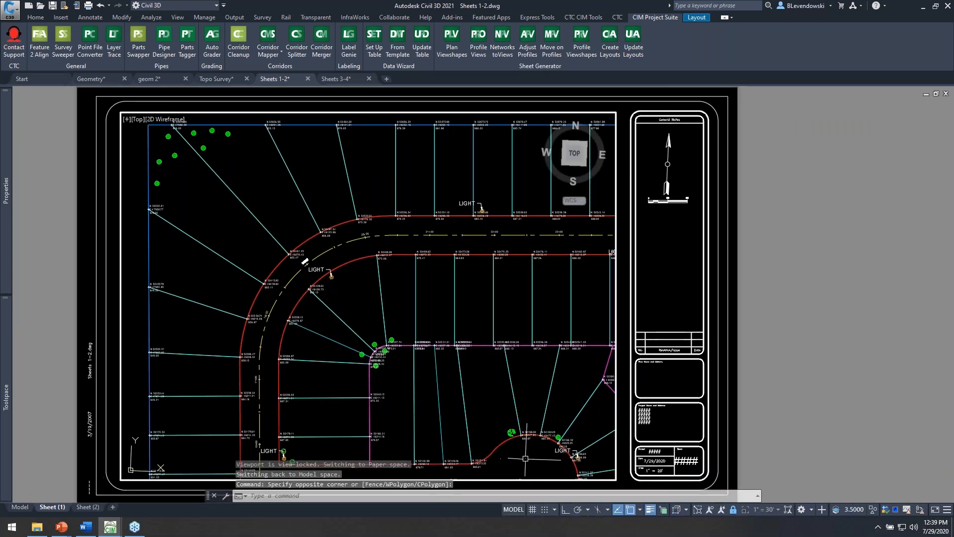
pyautogui.click(732, 509)
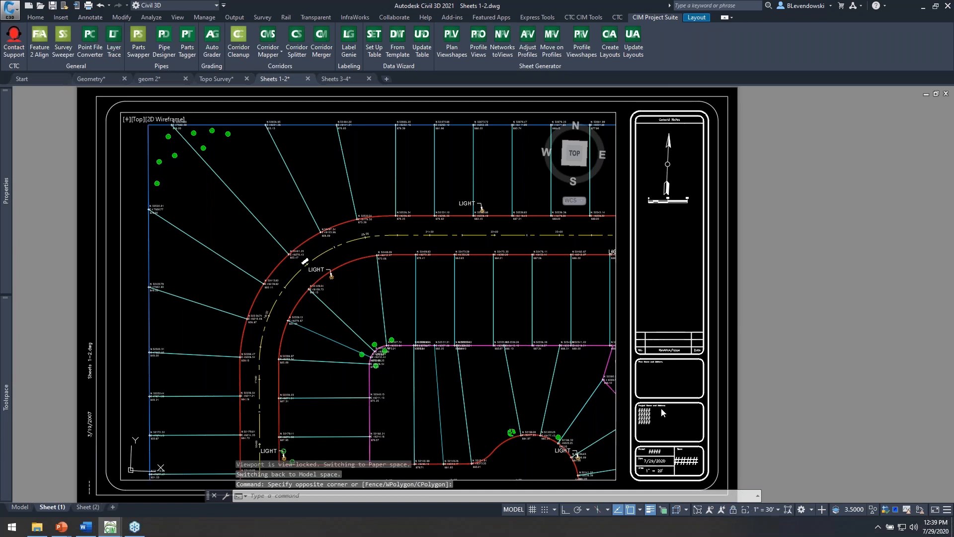
pyautogui.moveTo(484, 402); pyautogui.dragTo(489, 214, button='middle')
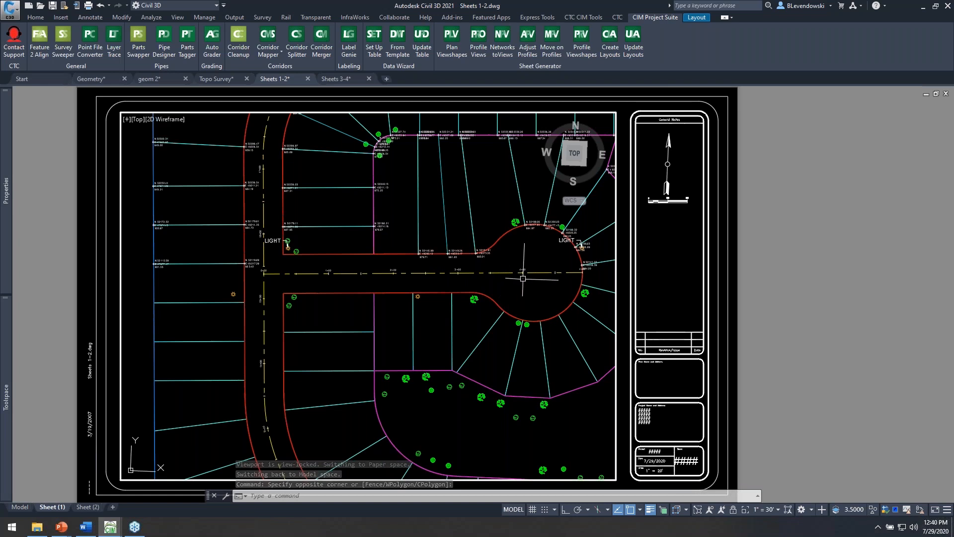
# Undo the last view shift in the Sheet (1) layout's viewport and return to paper space.
pyautogui.click(99, 5)
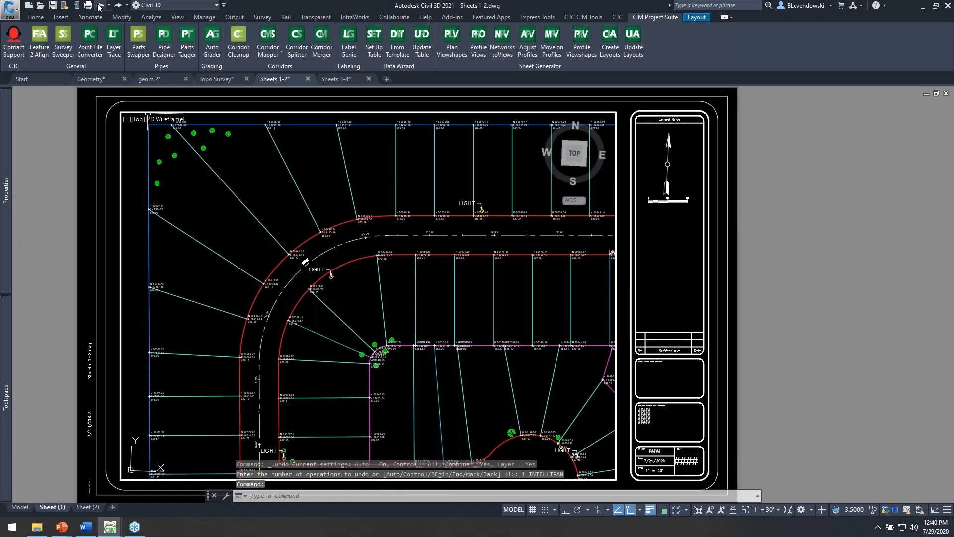
pyautogui.doubleClick(836, 318)
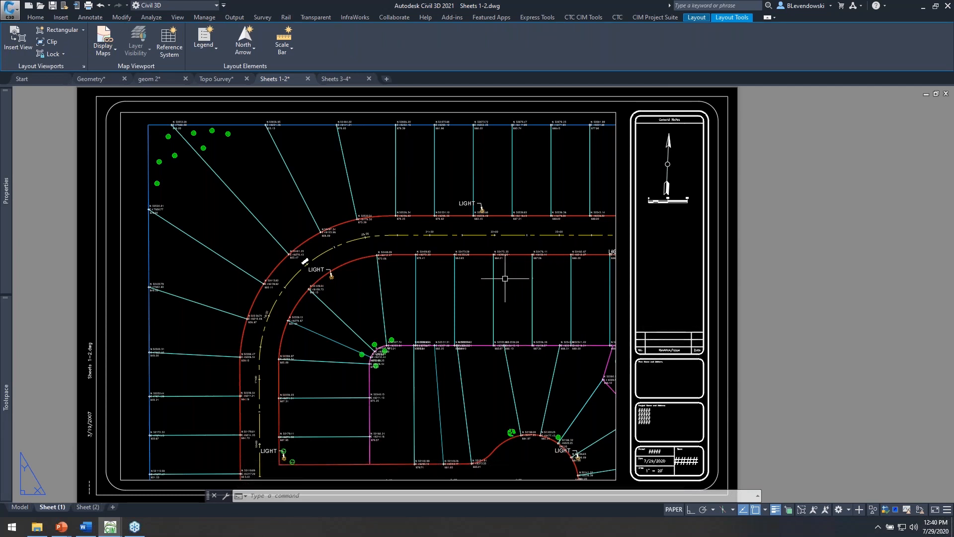
pyautogui.moveTo(480, 265)
pyautogui.hotkey('alt', 'Tab')
pyautogui.click(304, 325)
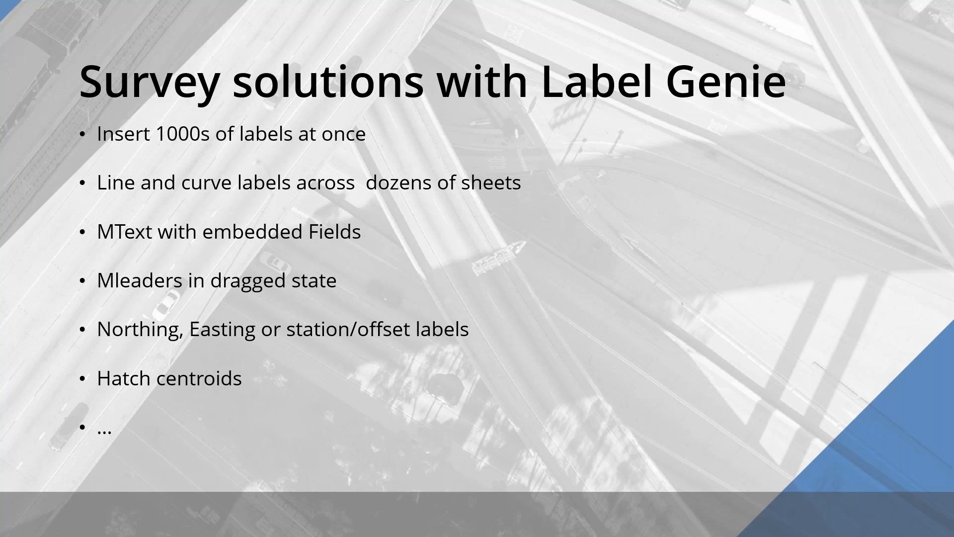
pyautogui.press('Right')
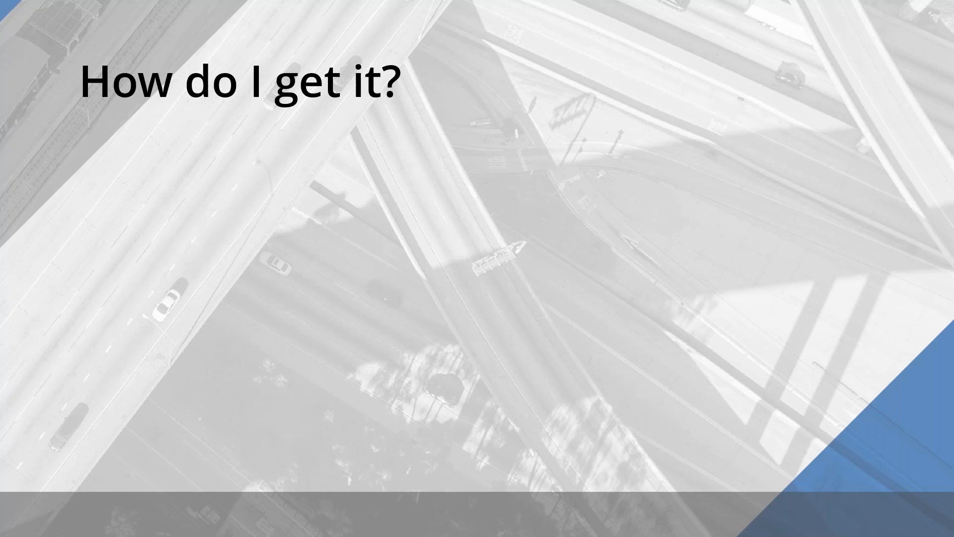
pyautogui.press('Right')
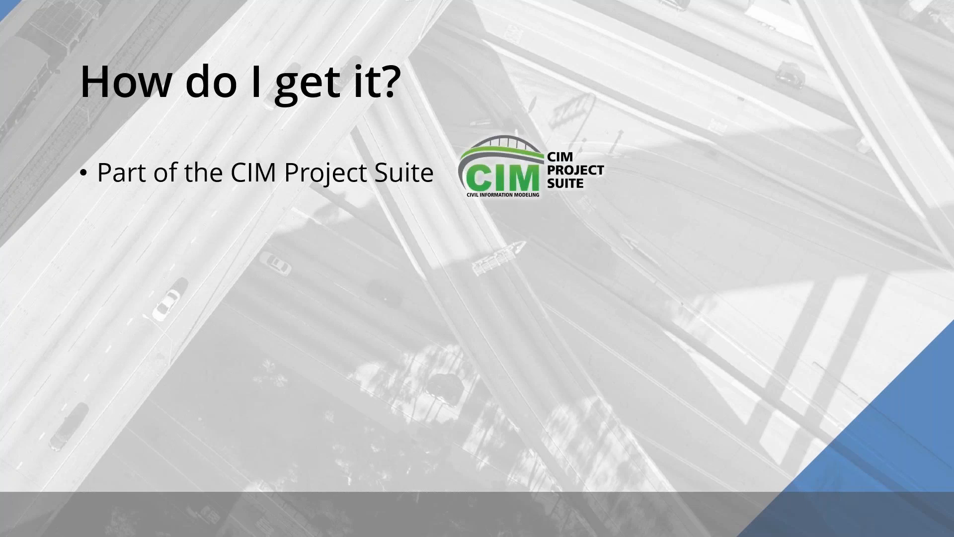
pyautogui.press('Right')
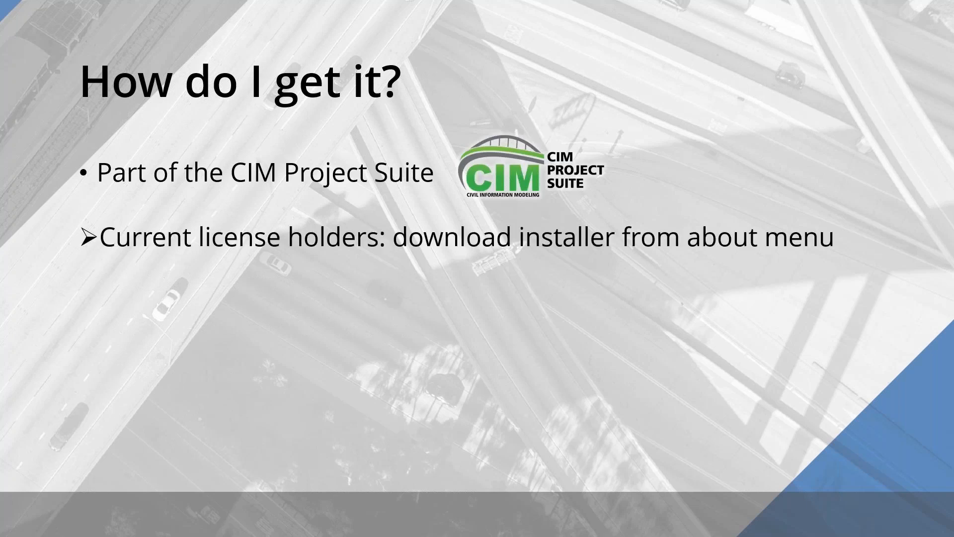